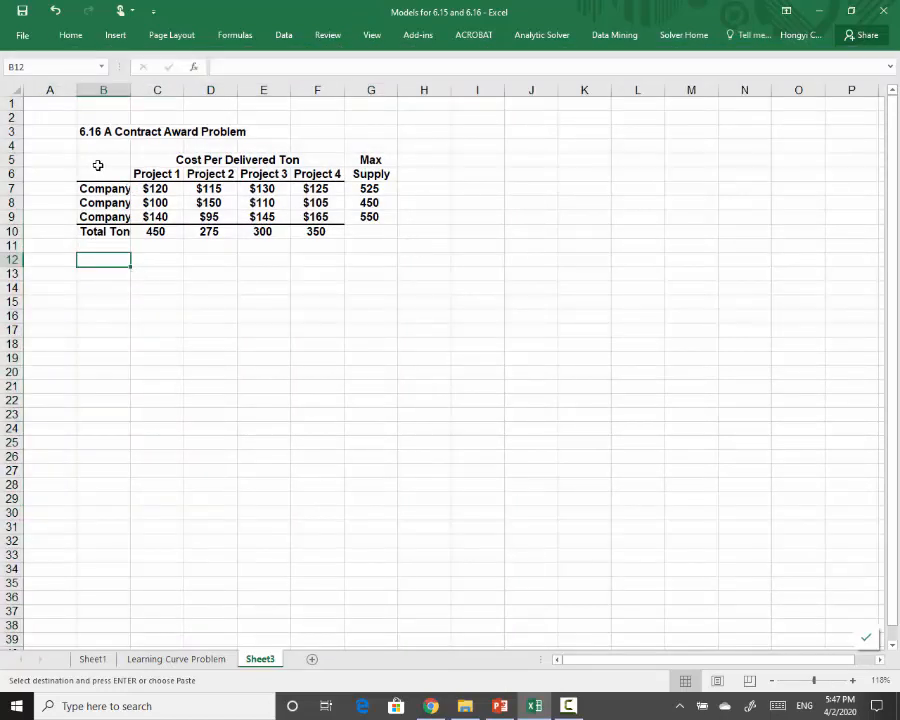
# Copy the cost and supply table in B5:G10 and paste the copy starting at B13
pyautogui.moveTo(102, 172); pyautogui.dragTo(376, 234)
pyautogui.moveTo(102, 155); pyautogui.dragTo(370, 232)
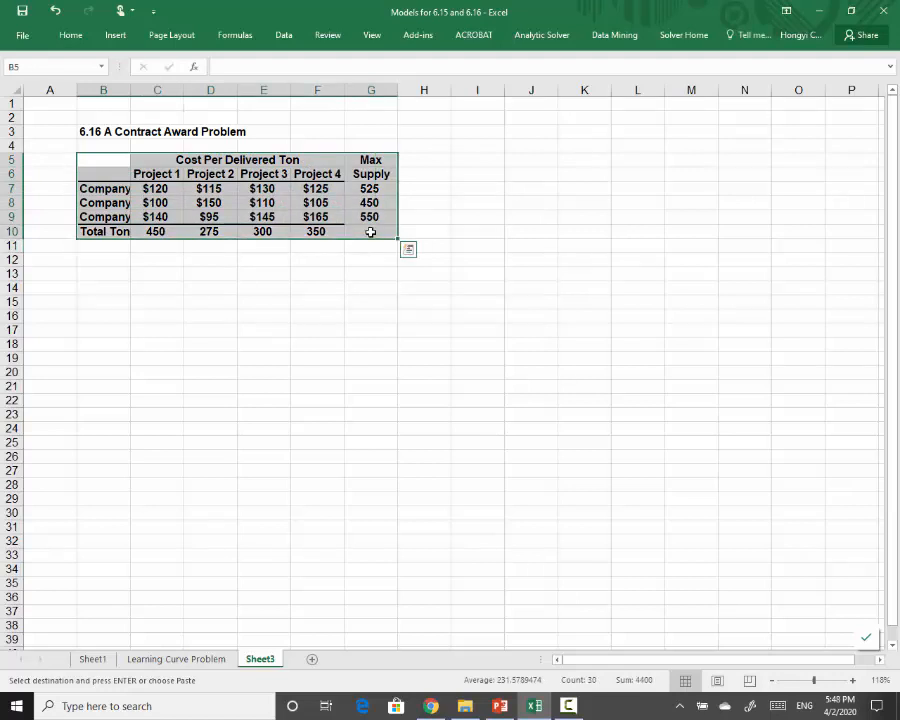
pyautogui.click(101, 274)
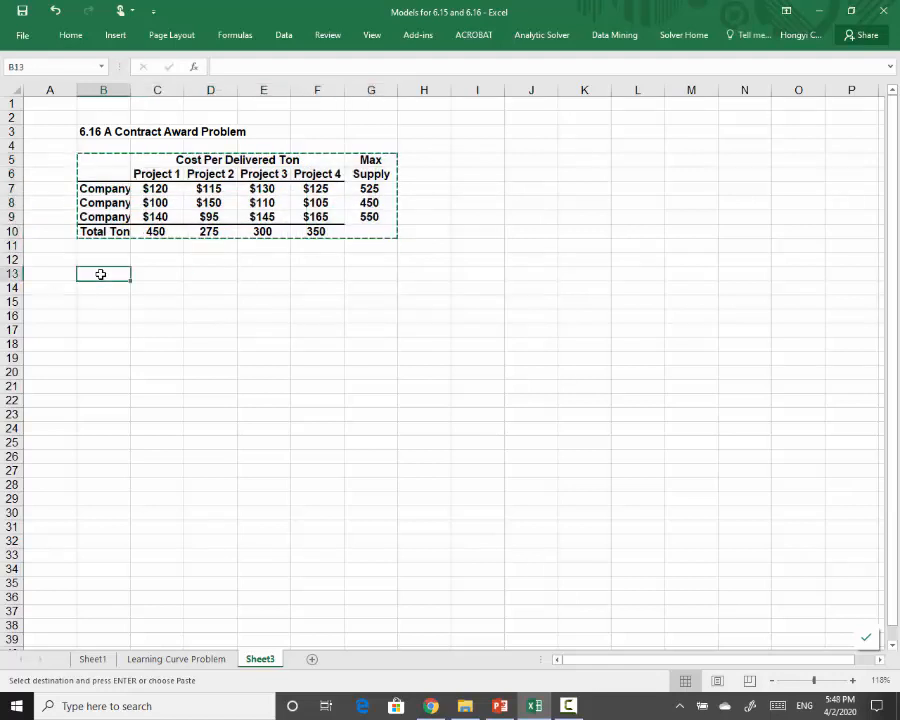
pyautogui.hotkey('ctrl', 'v')
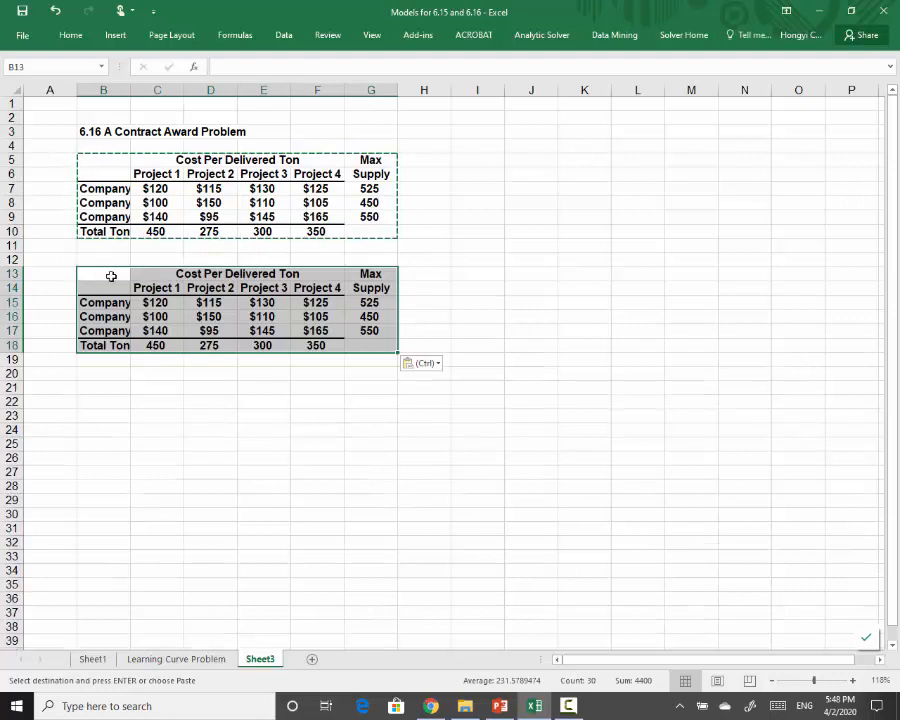
pyautogui.click(323, 402)
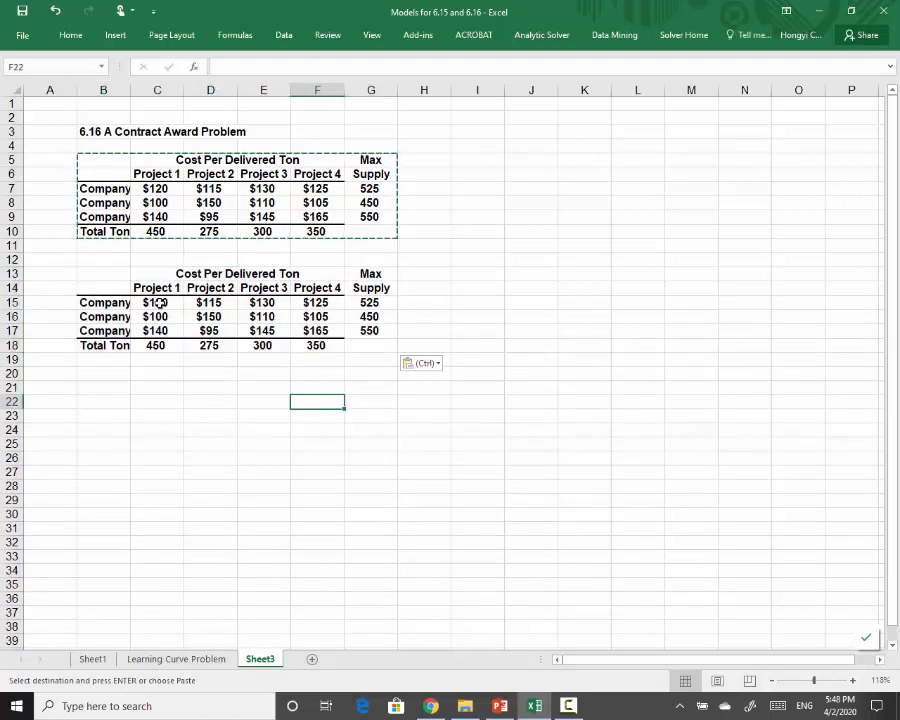
# Clear the costs in C15:F17 of the copied table and widen column B enough to show the company names
pyautogui.moveTo(160, 302); pyautogui.dragTo(325, 327)
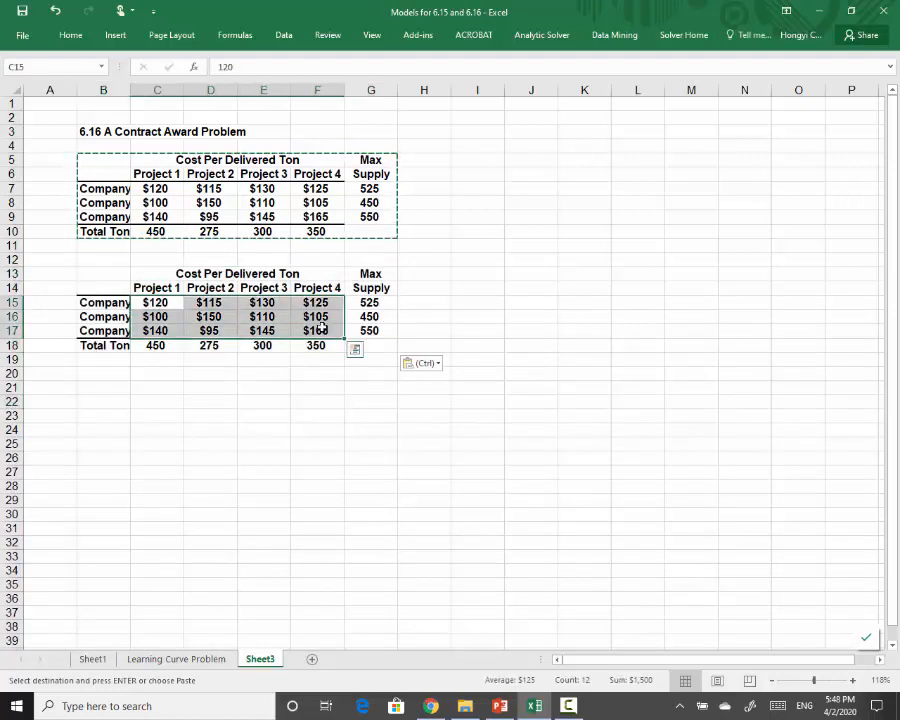
pyautogui.press('Delete')
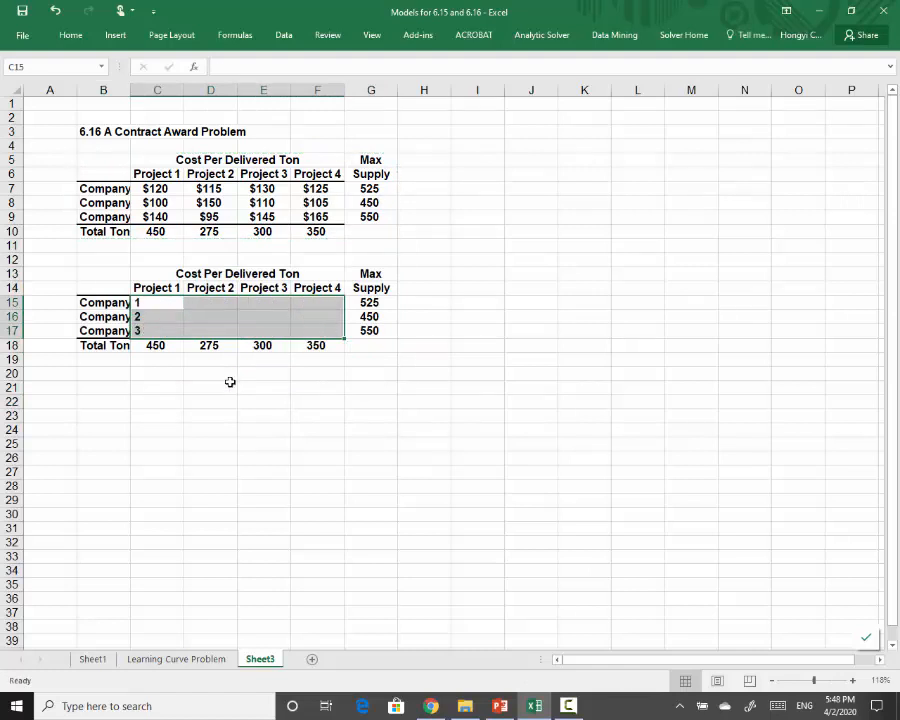
pyautogui.click(189, 410)
pyautogui.doubleClick(130, 90)
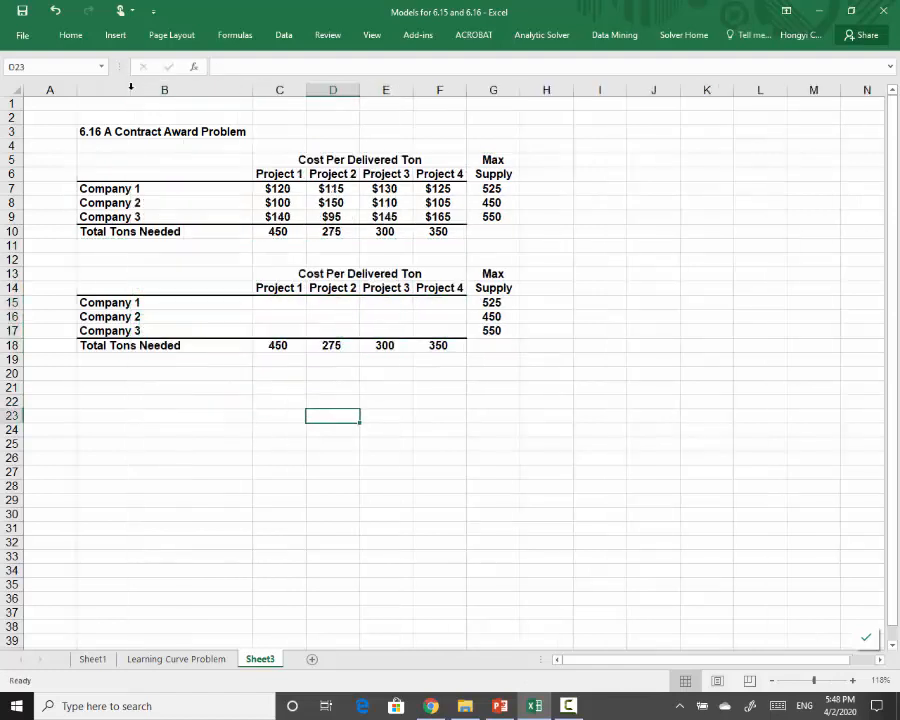
pyautogui.moveTo(248, 89); pyautogui.dragTo(160, 128)
# Fill the empty company-by-project cells C15:F17 with yellow
pyautogui.click(178, 301)
pyautogui.moveTo(178, 301); pyautogui.dragTo(346, 330)
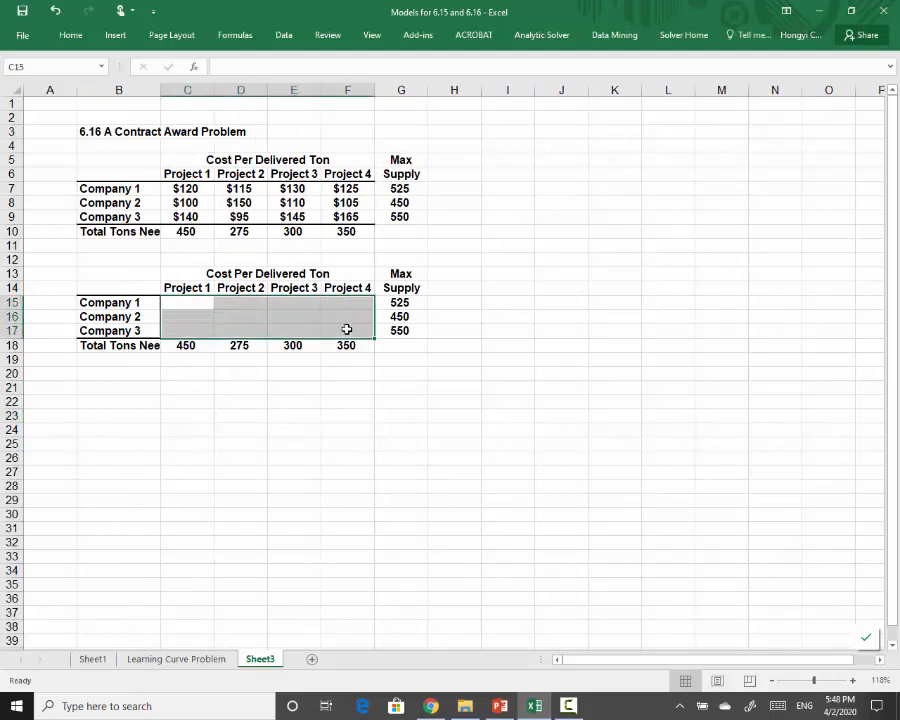
pyautogui.click(70, 35)
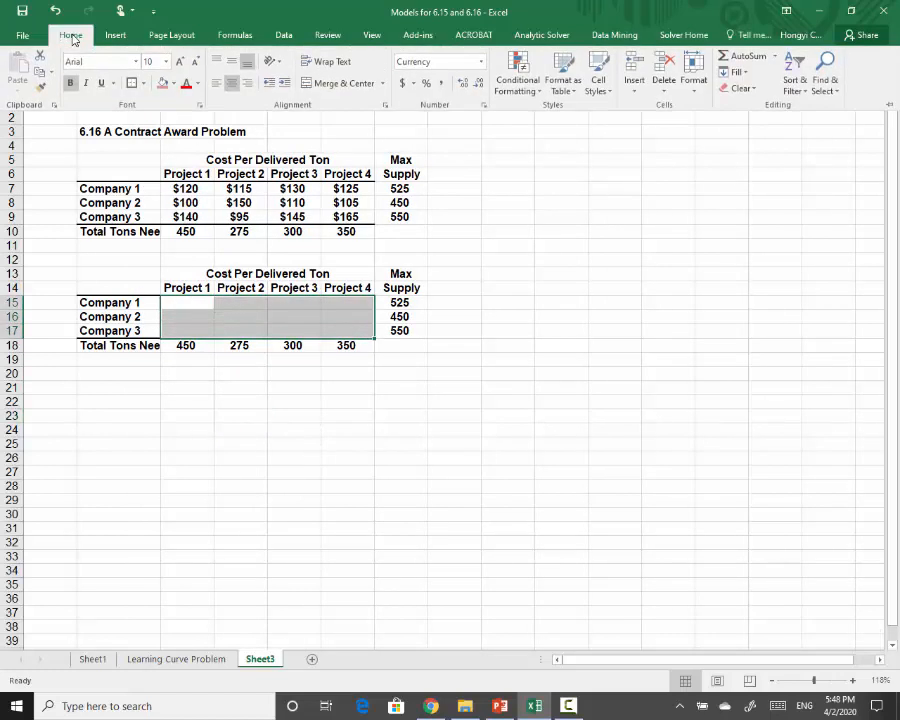
pyautogui.click(173, 85)
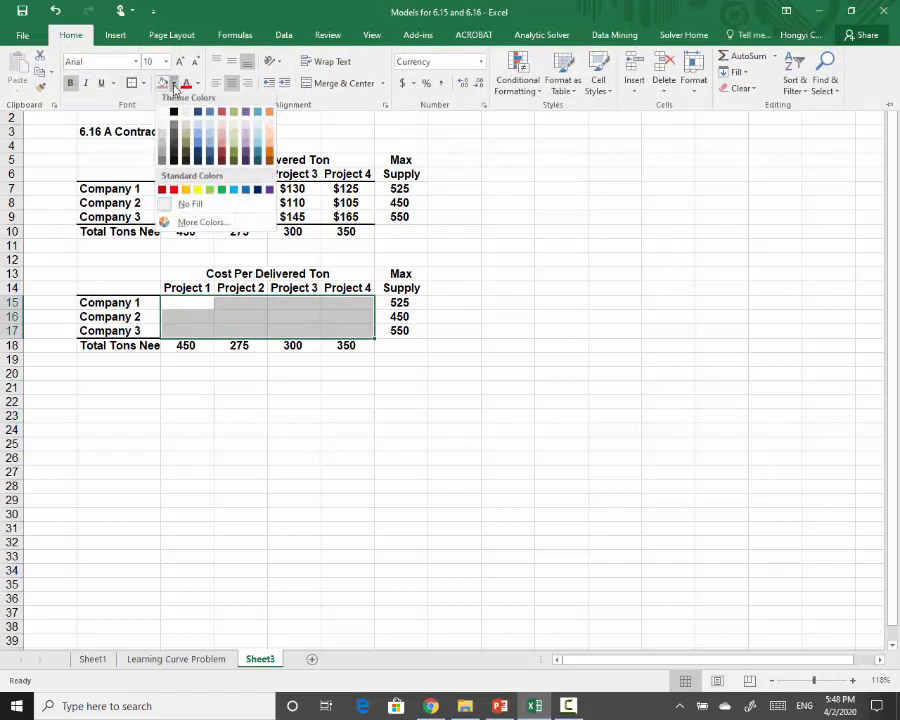
pyautogui.click(198, 189)
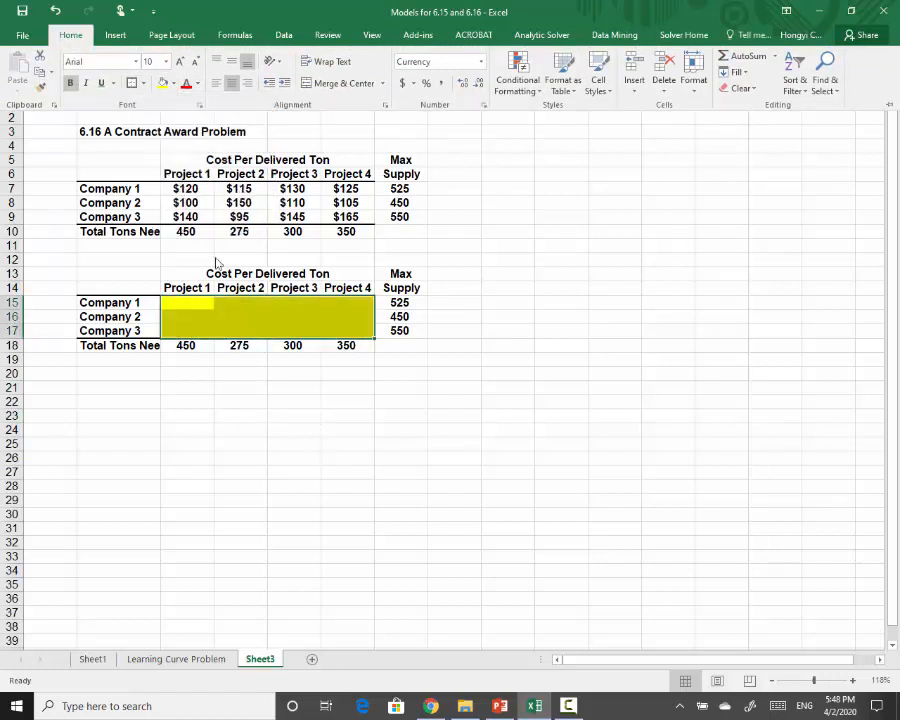
pyautogui.click(176, 304)
pyautogui.click(172, 188)
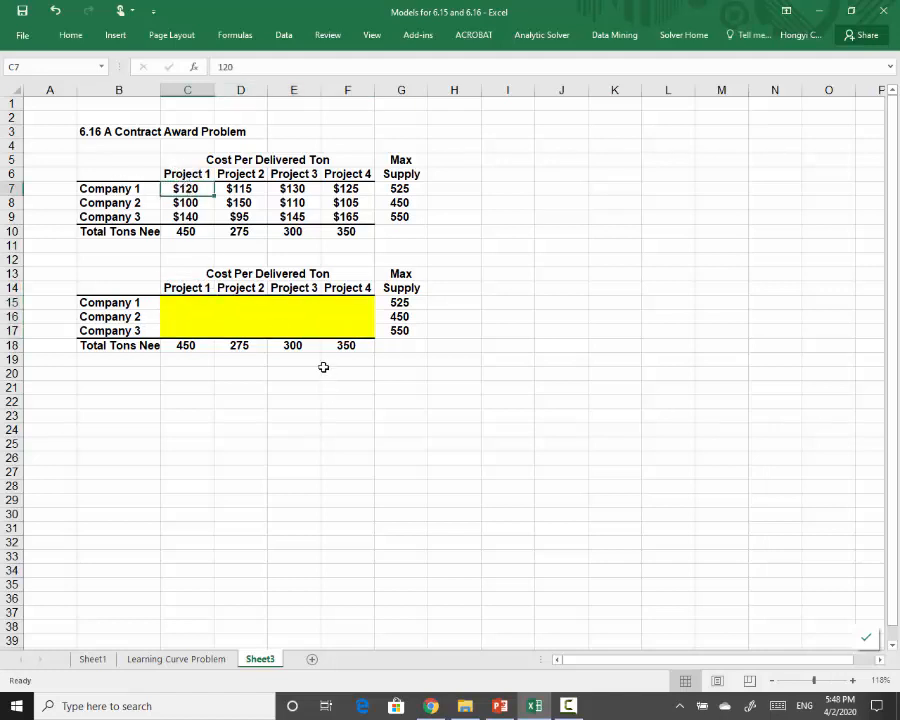
pyautogui.click(166, 412)
# In the lower table, move the Total Tons Needed row to row 19 and the Max Supply column to column H
pyautogui.click(115, 346)
pyautogui.moveTo(115, 346); pyautogui.dragTo(356, 372)
pyautogui.moveTo(402, 273); pyautogui.dragTo(454, 312)
pyautogui.click(121, 404)
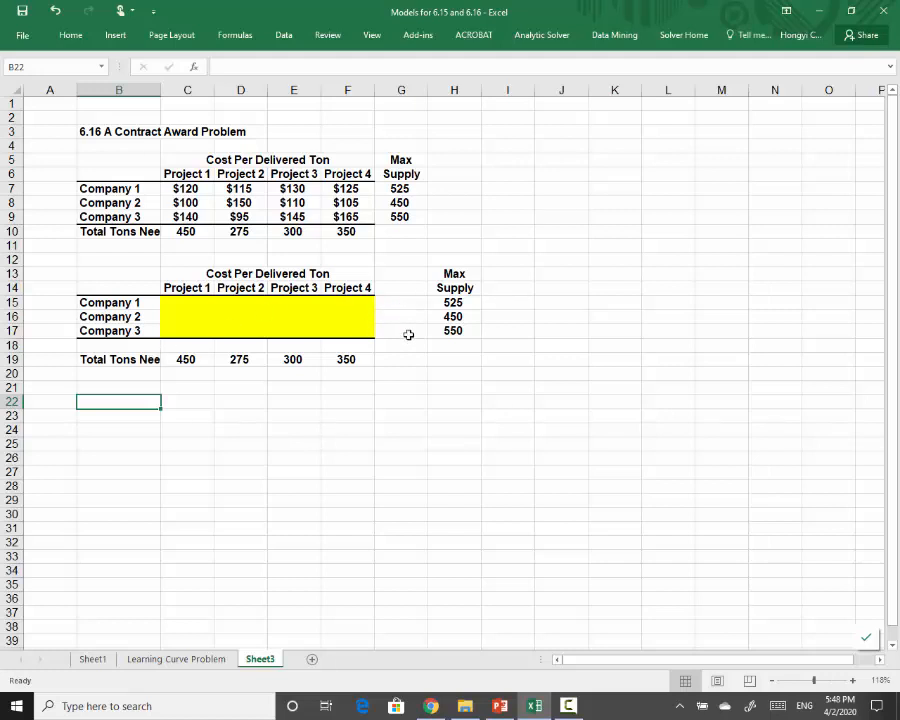
# Enter the label "Total Tons Received" in B18 and widen column B to fit it
pyautogui.click(104, 345)
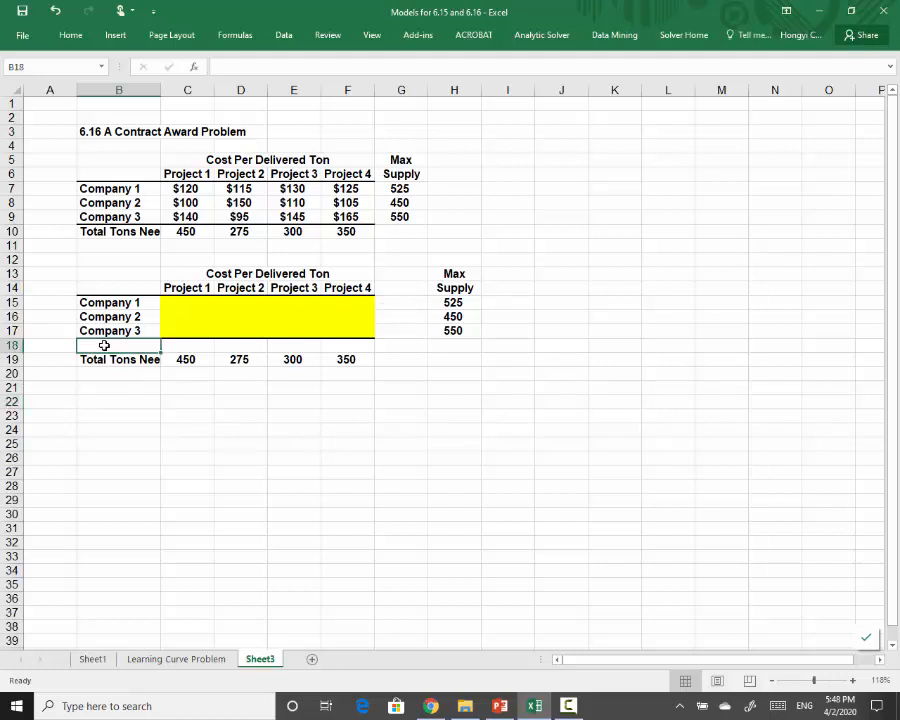
pyautogui.write('Total Tons')
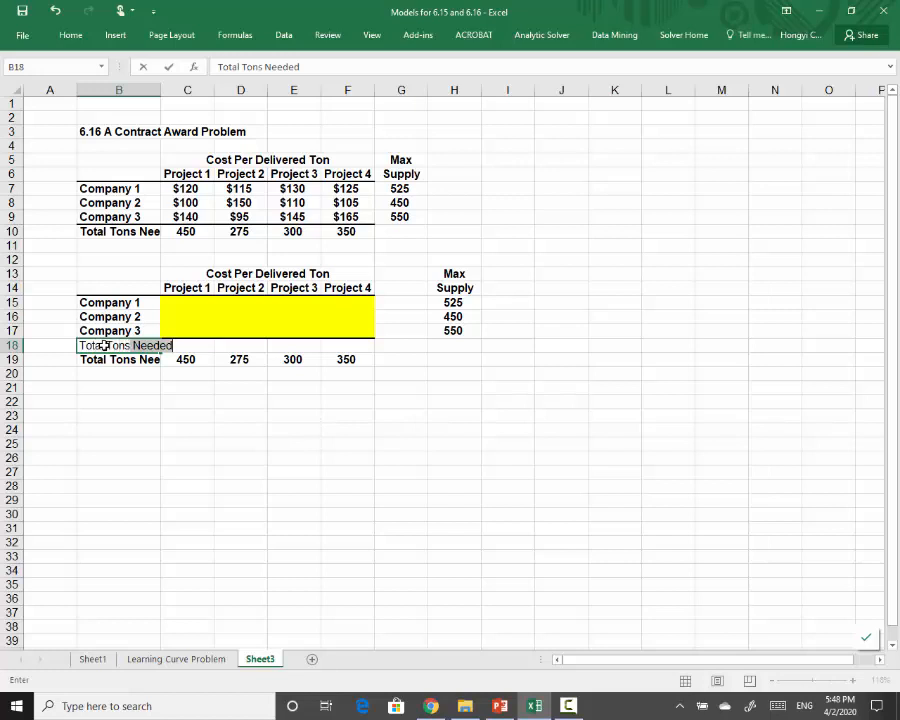
pyautogui.write(' Shippe')
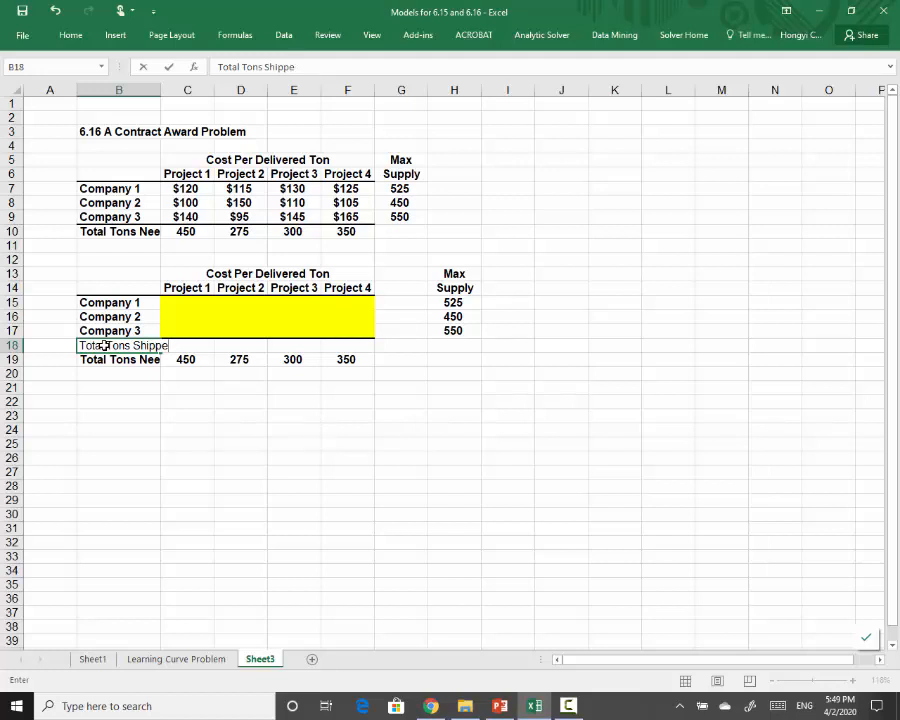
pyautogui.press('BackSpace')
pyautogui.press('BackSpace')
pyautogui.press('BackSpace')
pyautogui.press('BackSpace')
pyautogui.press('BackSpace')
pyautogui.write('Rec')
pyautogui.press('Return')
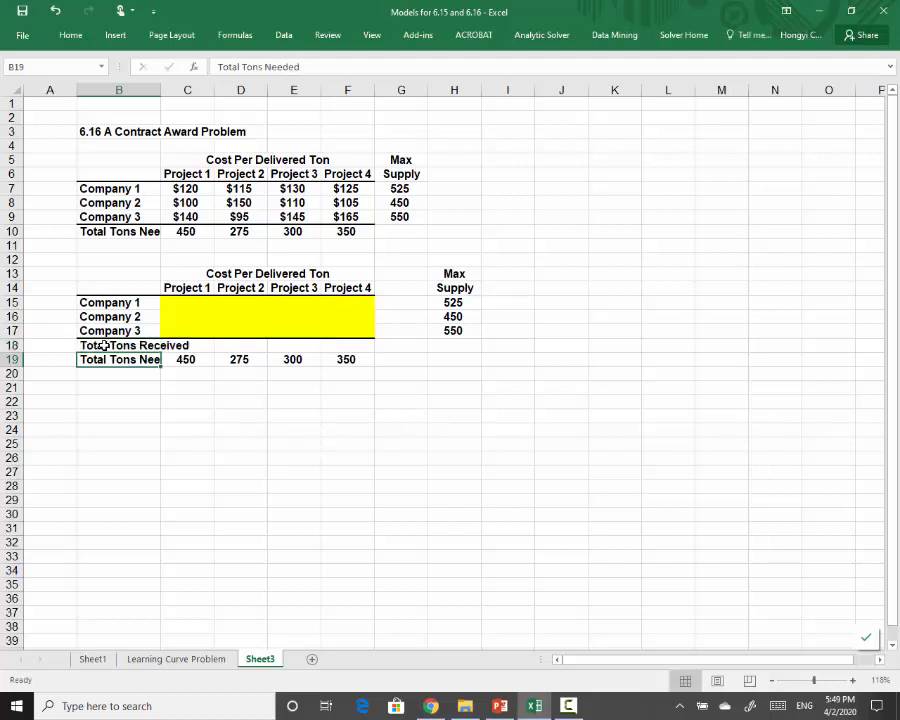
pyautogui.moveTo(160, 90); pyautogui.dragTo(187, 90)
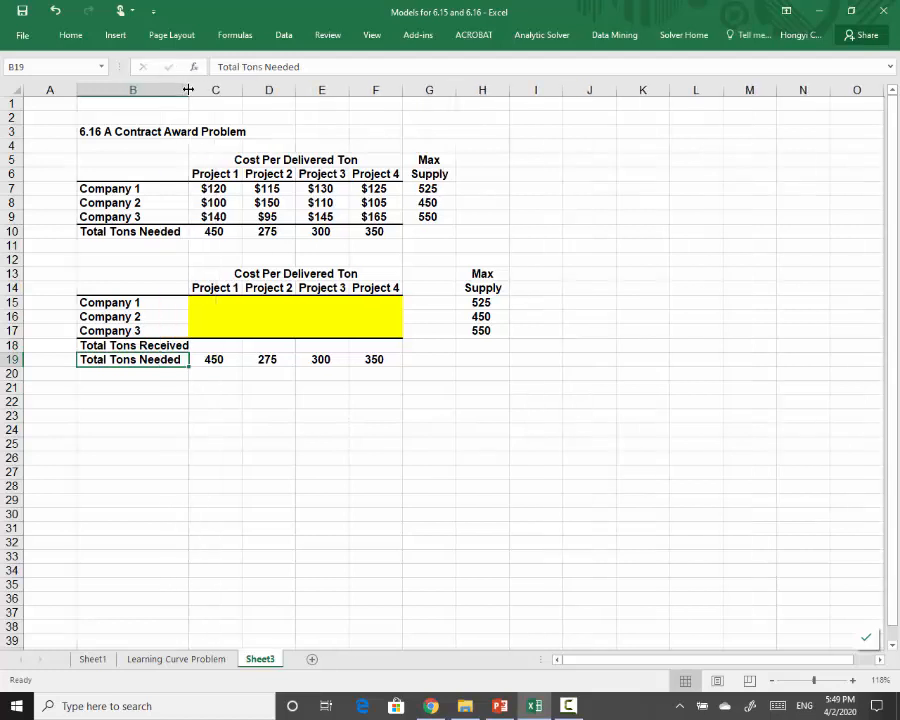
# Enter the two-line heading "Total Tons" in G13 and "Shipped" in G14
pyautogui.click(422, 277)
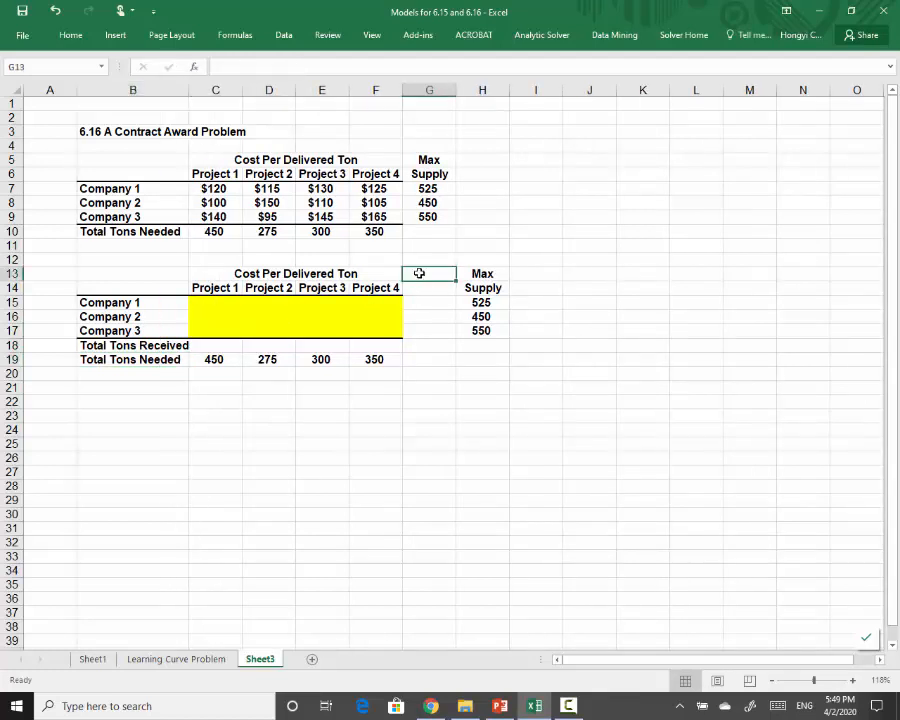
pyautogui.write('Total')
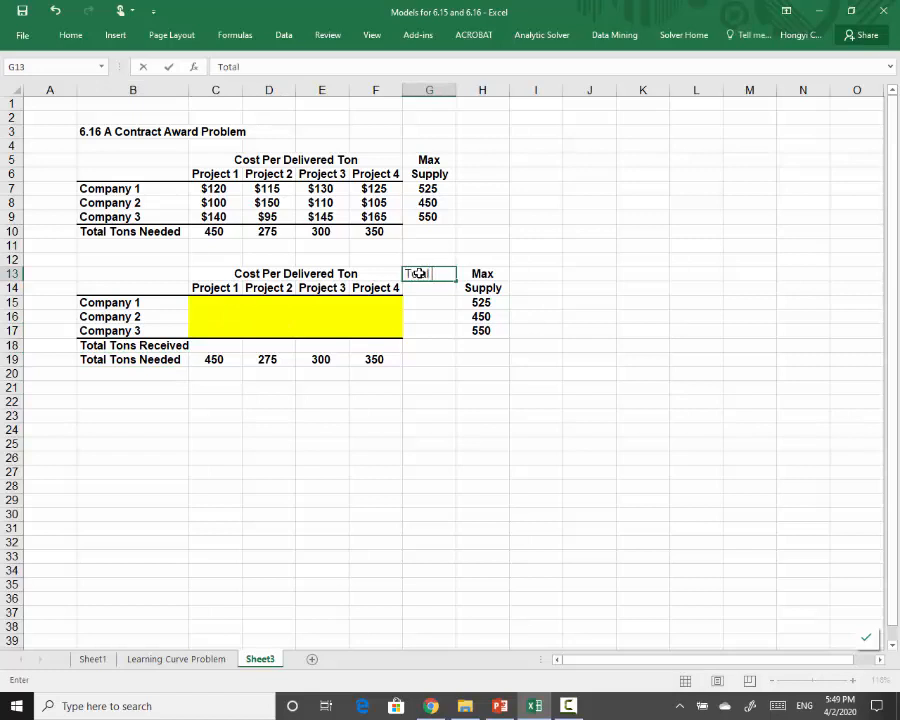
pyautogui.write(' Tons')
pyautogui.press('Return')
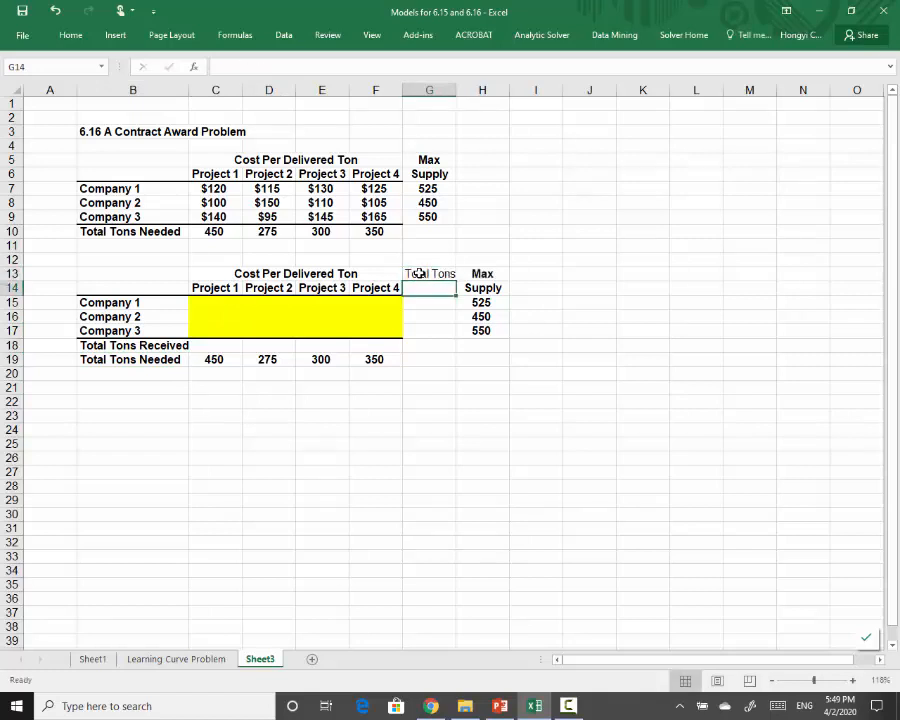
pyautogui.write('Shipped')
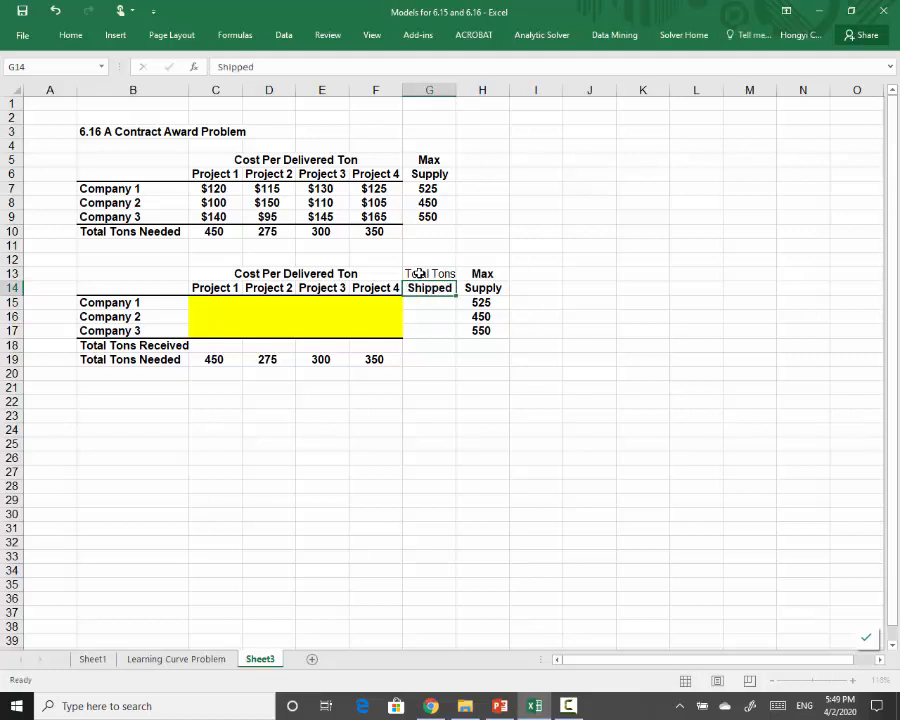
pyautogui.press('Return')
# Make the Total Tons heading in G13 bold like the neighbouring headings
pyautogui.click(419, 273)
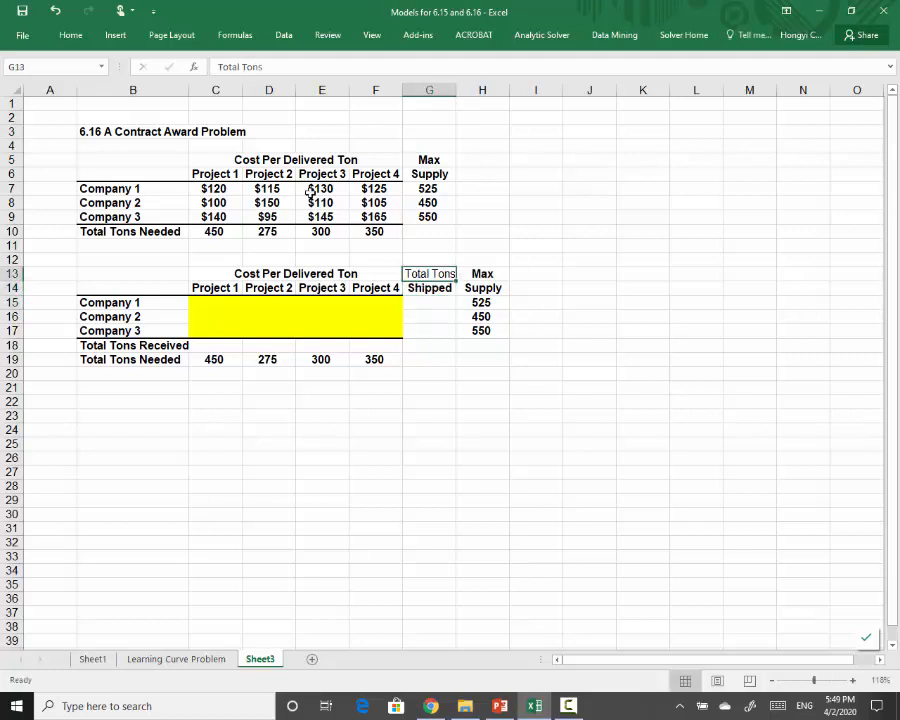
pyautogui.click(22, 35)
pyautogui.click(21, 33)
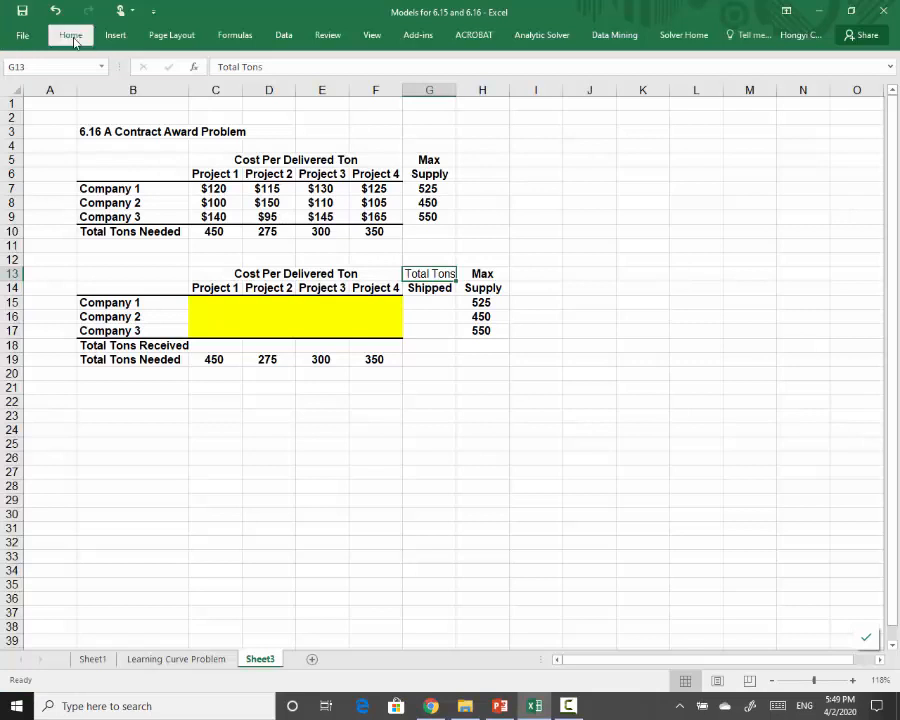
pyautogui.click(70, 36)
pyautogui.click(337, 382)
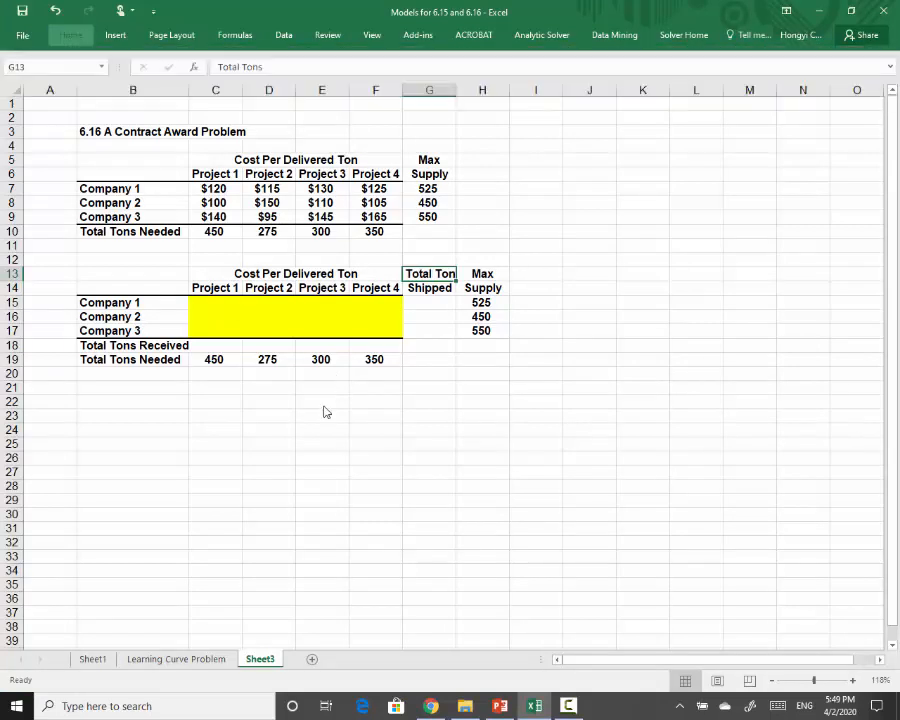
# Enter =SUM(C15:F15) in G15 to total the tons Company 1 ships to the four projects
pyautogui.click(416, 305)
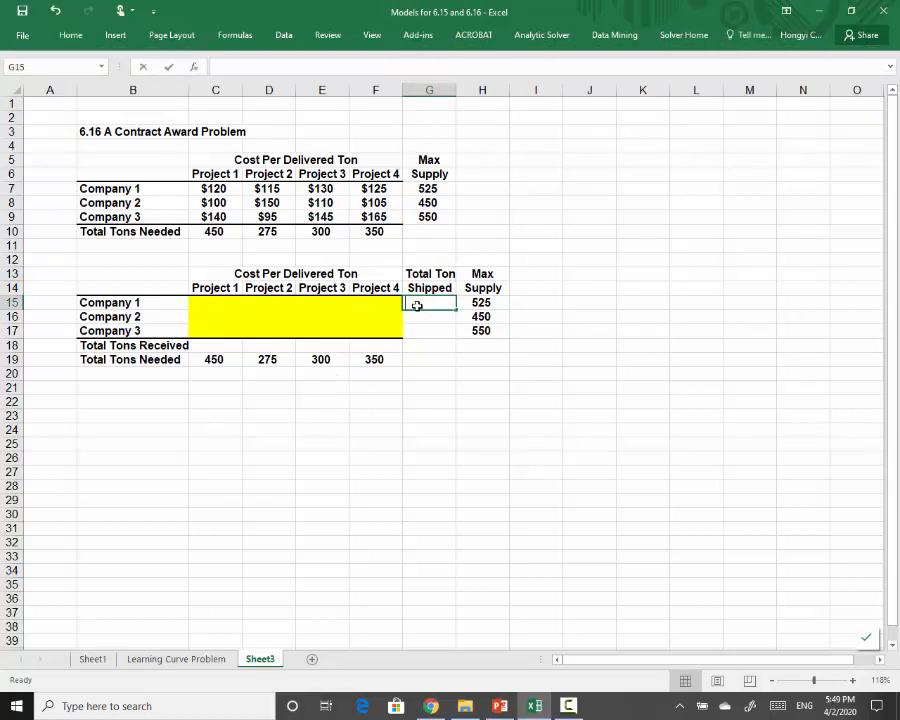
pyautogui.write('=sum')
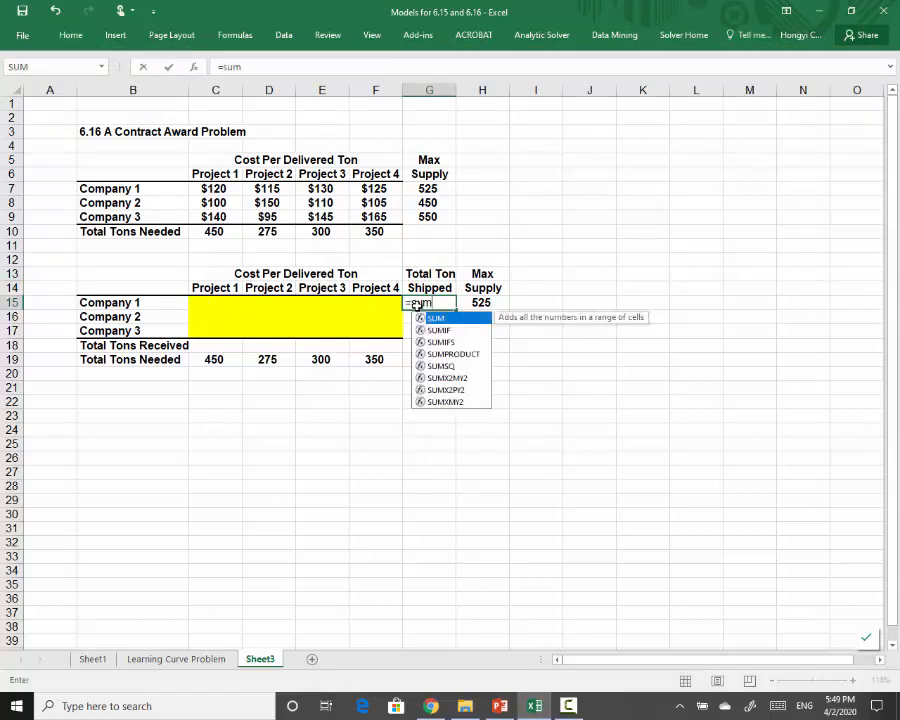
pyautogui.write('(')
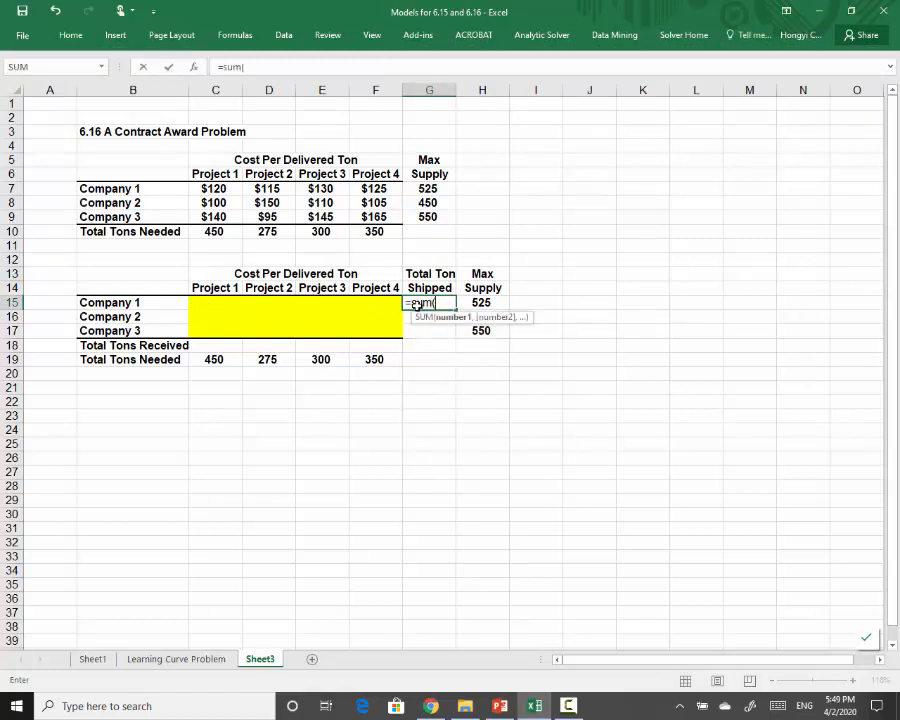
pyautogui.moveTo(207, 299); pyautogui.dragTo(371, 300)
pyautogui.write(')')
pyautogui.press('Return')
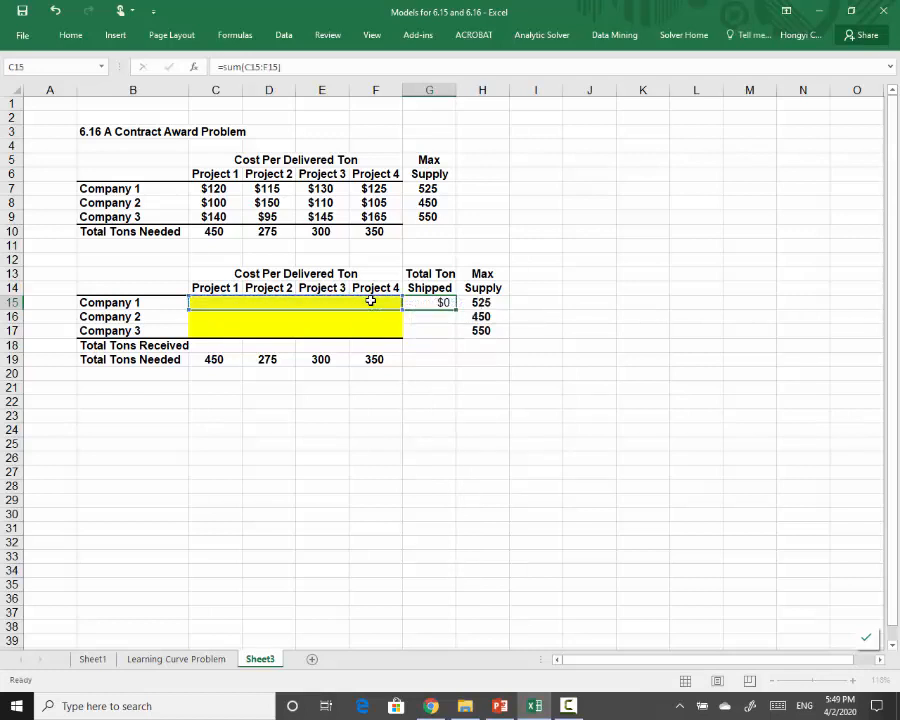
# Format the shipment cells and shipped totals in C15:G17 as Number with no decimal places
pyautogui.click(436, 301)
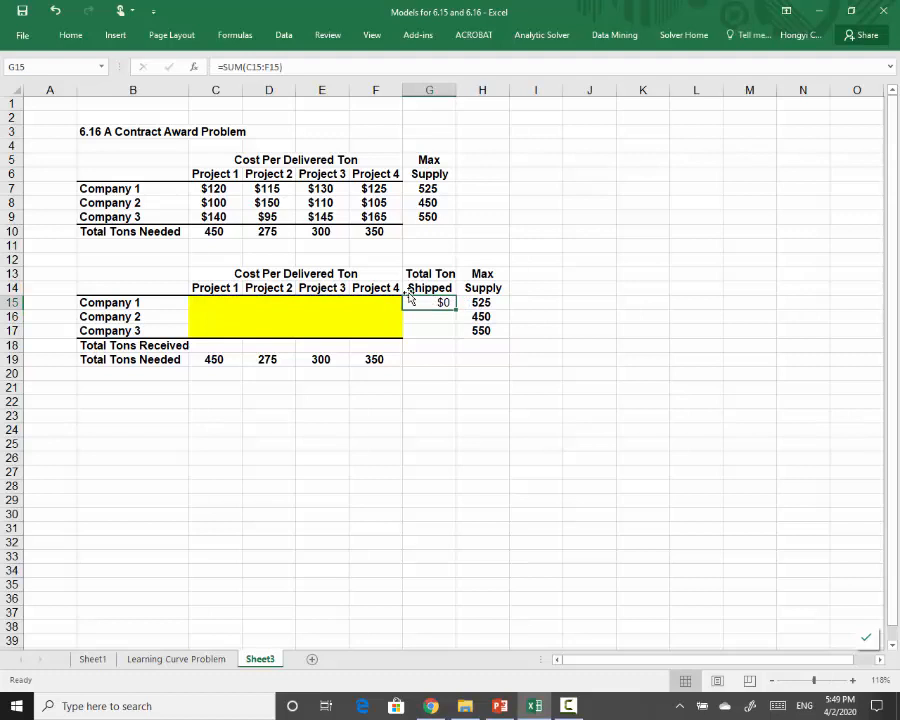
pyautogui.moveTo(215, 303); pyautogui.dragTo(428, 328)
pyautogui.click(70, 35)
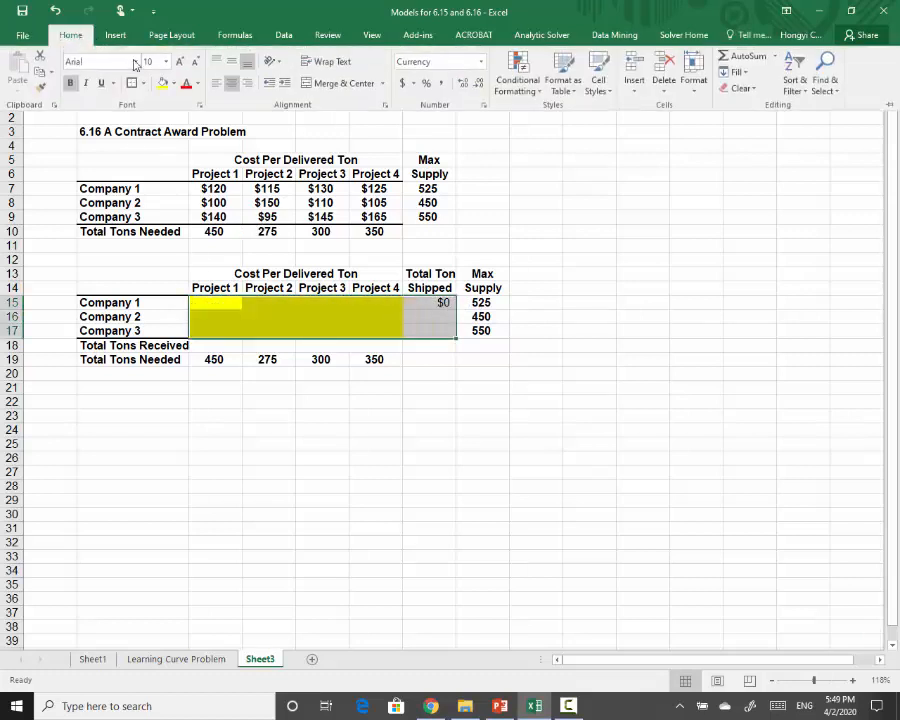
pyautogui.click(483, 104)
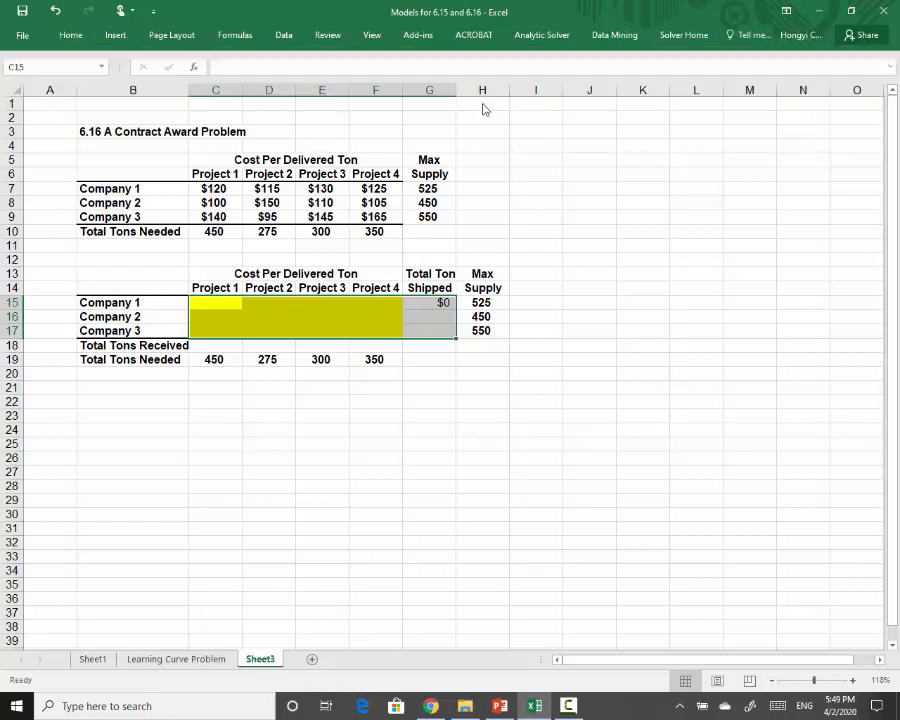
pyautogui.click(377, 247)
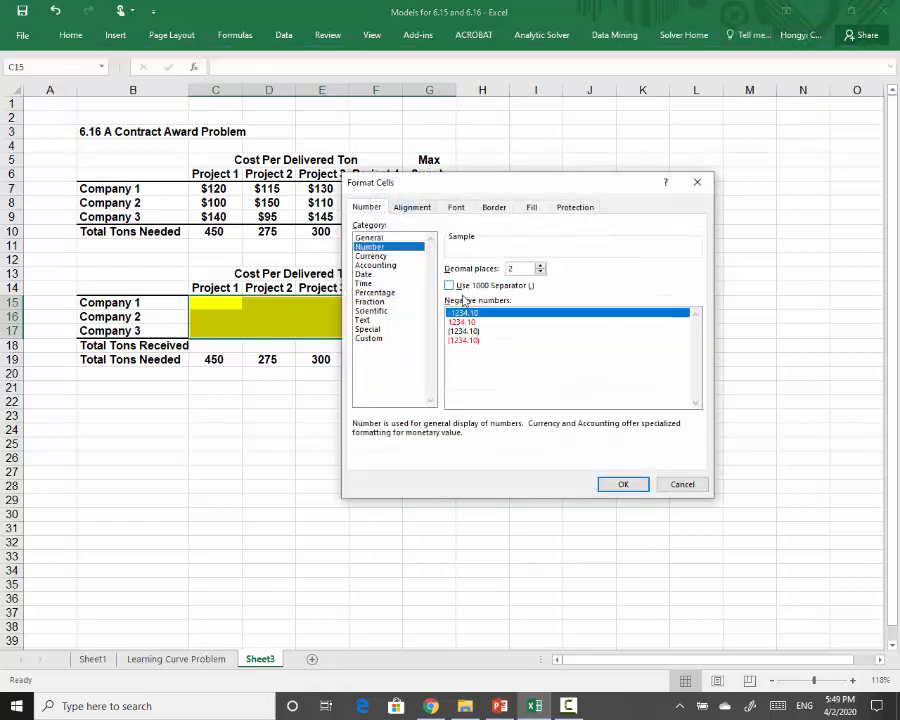
pyautogui.click(611, 485)
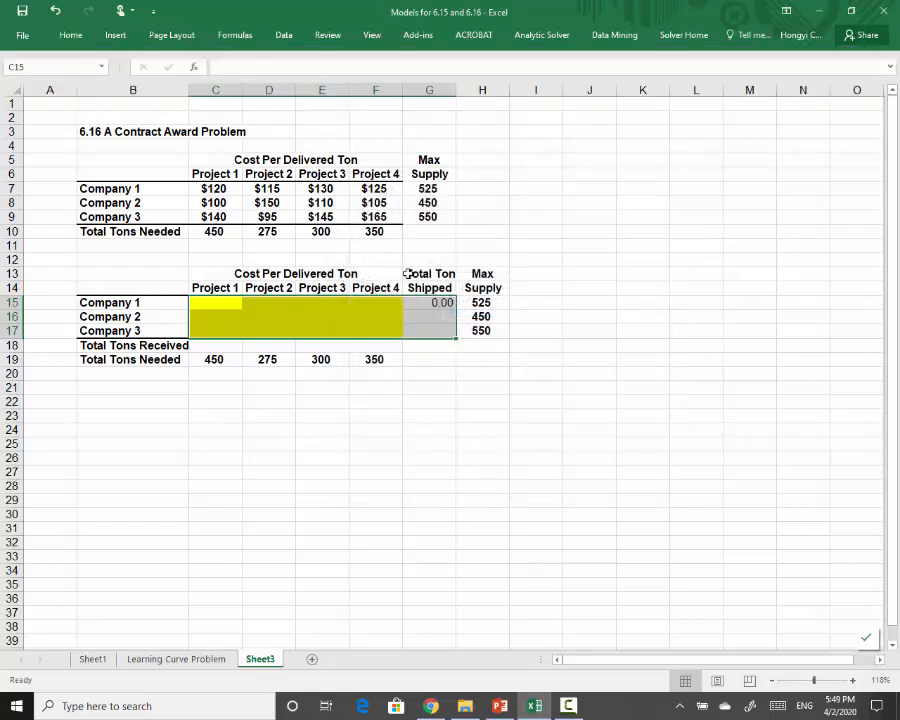
pyautogui.click(66, 37)
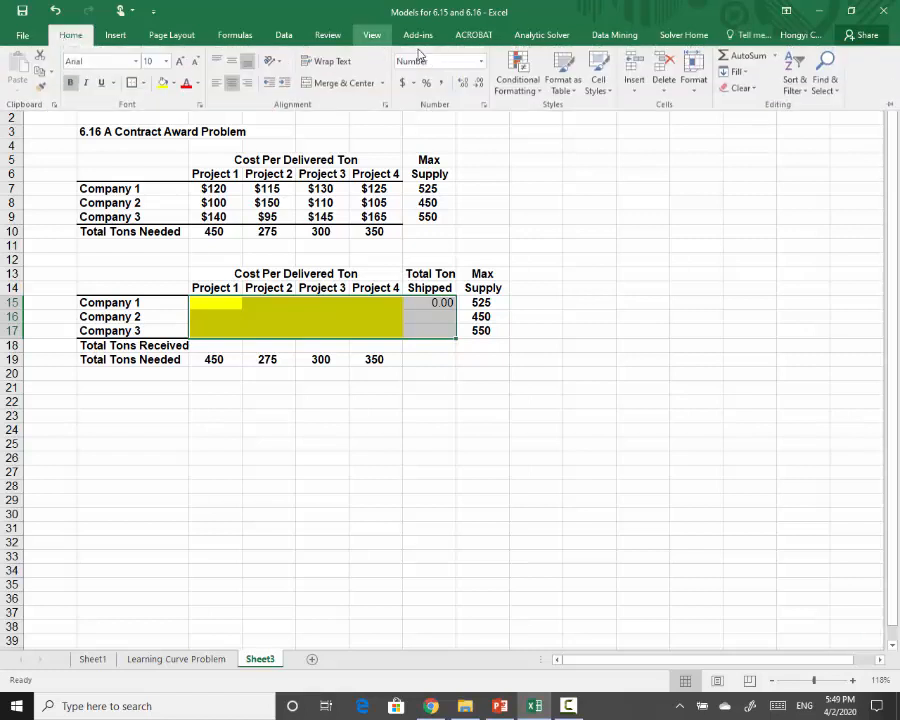
pyautogui.click(482, 86)
pyautogui.click(482, 86)
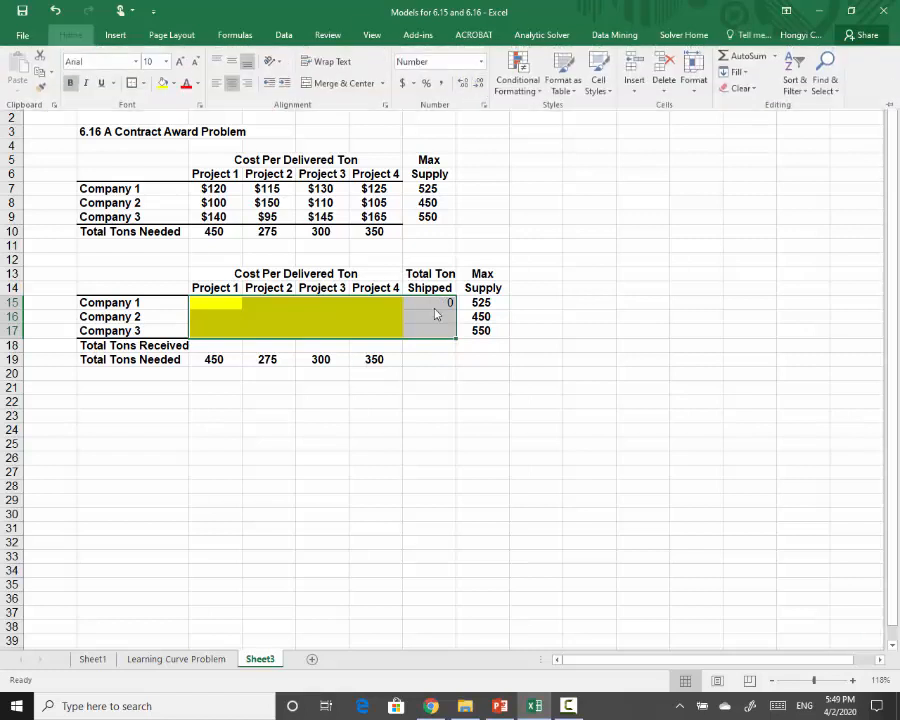
# Copy the Company 1 shipped total formula from G15 down to G17 and check the range summed in G17
pyautogui.click(432, 301)
pyautogui.moveTo(456, 311); pyautogui.dragTo(424, 325)
pyautogui.click(418, 333)
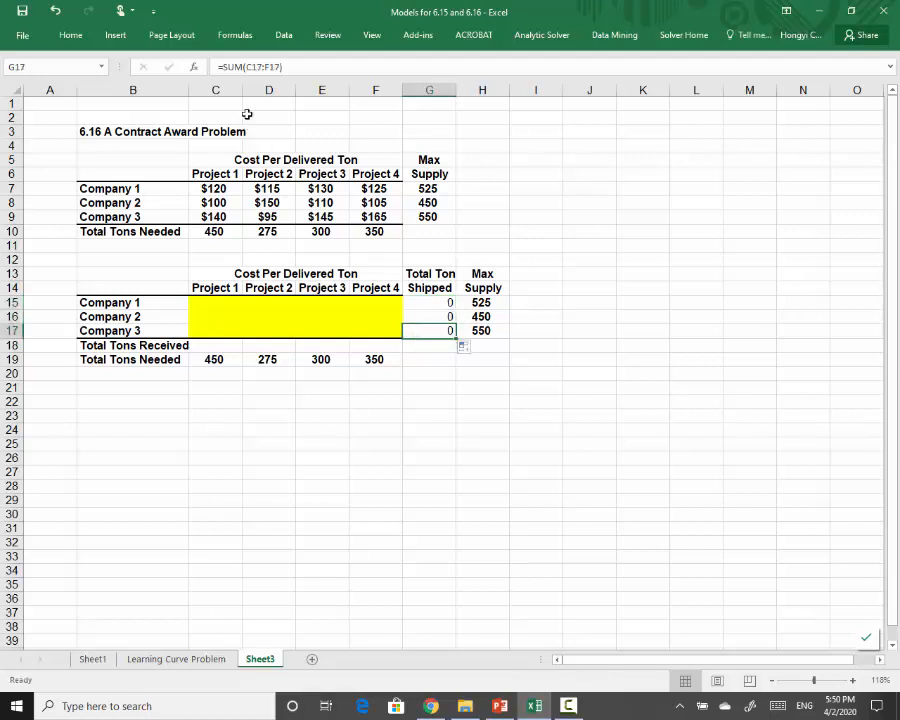
pyautogui.click(257, 66)
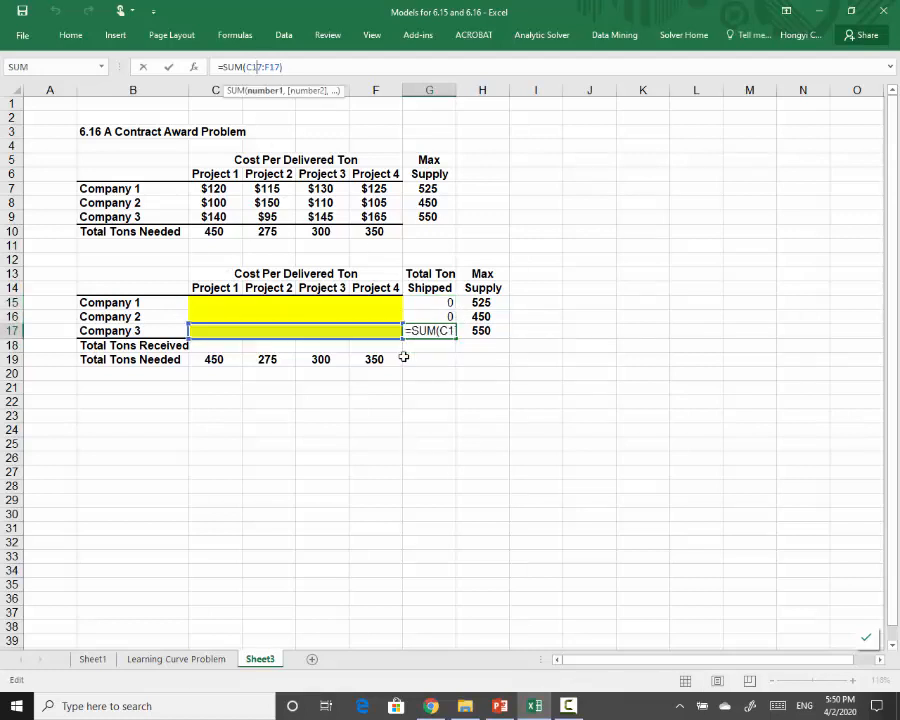
pyautogui.press('Return')
# Enter =SUM(C15:C17) in C18 to total the tons Project 1 receives from the three companies
pyautogui.click(211, 342)
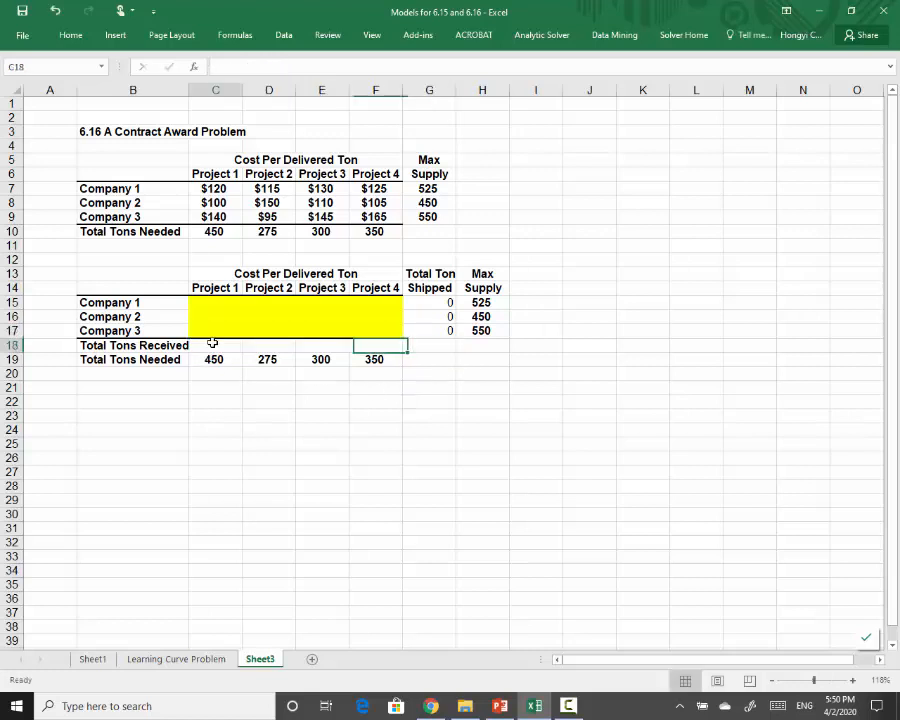
pyautogui.write('=')
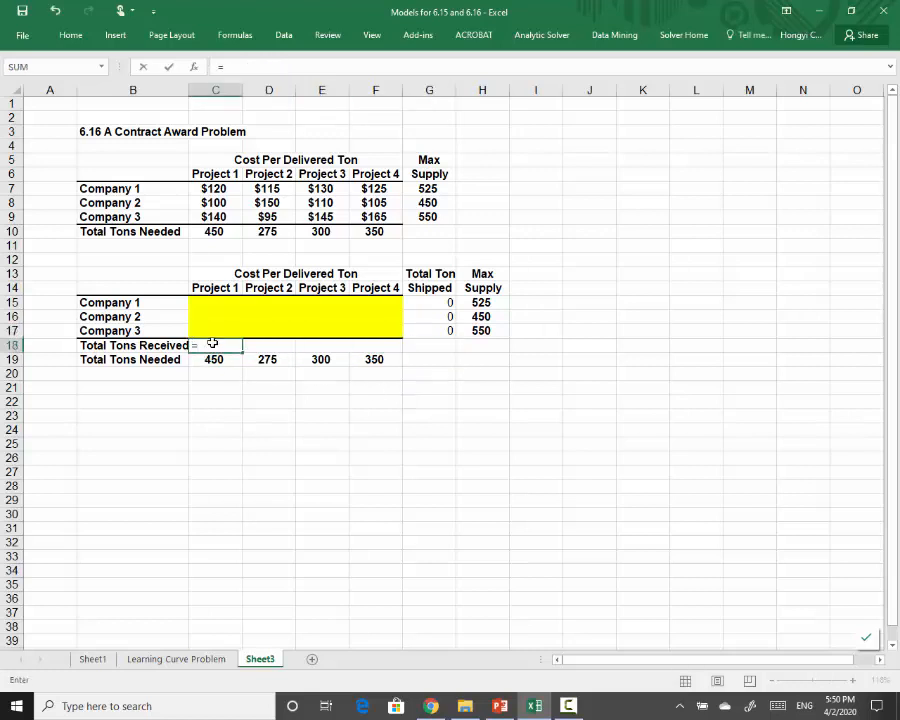
pyautogui.write('sum(')
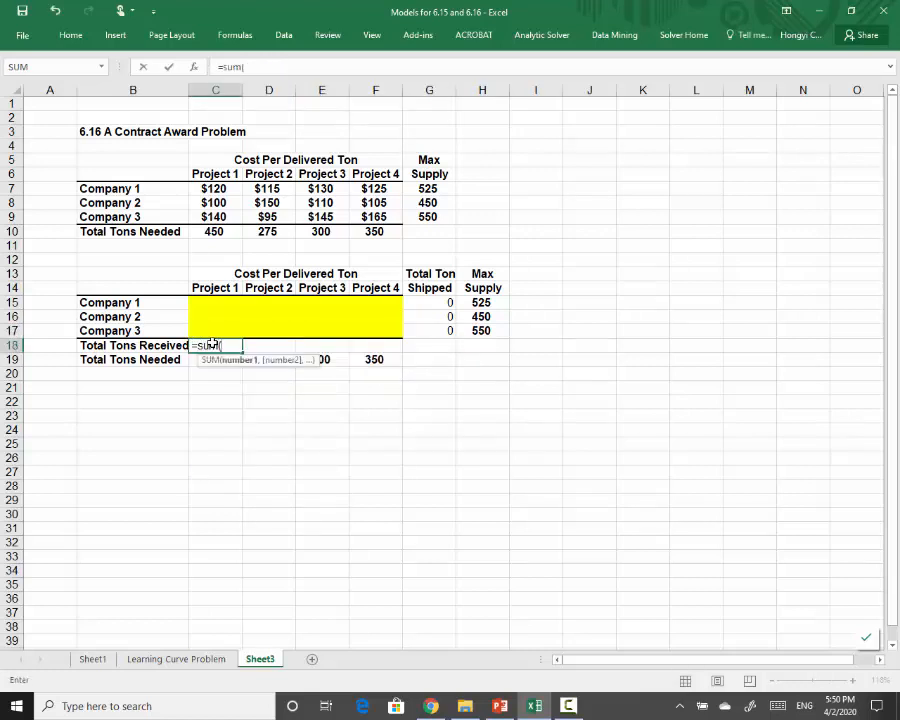
pyautogui.moveTo(216, 306); pyautogui.dragTo(213, 331)
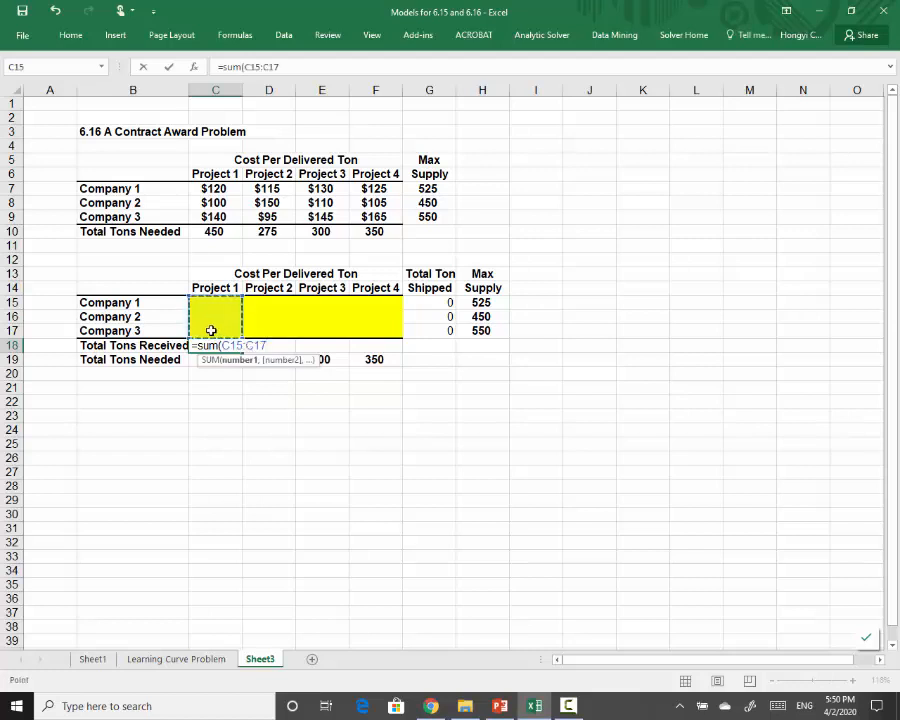
pyautogui.write(')')
pyautogui.press('Return')
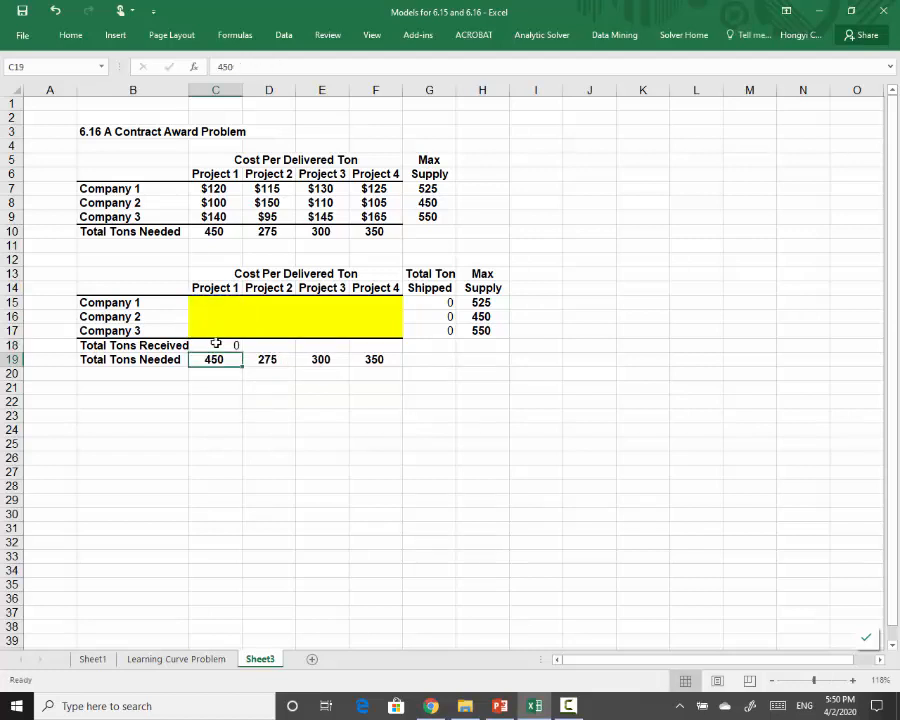
# Copy the total tons received formula from C18 across to F18 for the other projects
pyautogui.click(216, 343)
pyautogui.moveTo(241, 352); pyautogui.dragTo(392, 349)
pyautogui.click(281, 426)
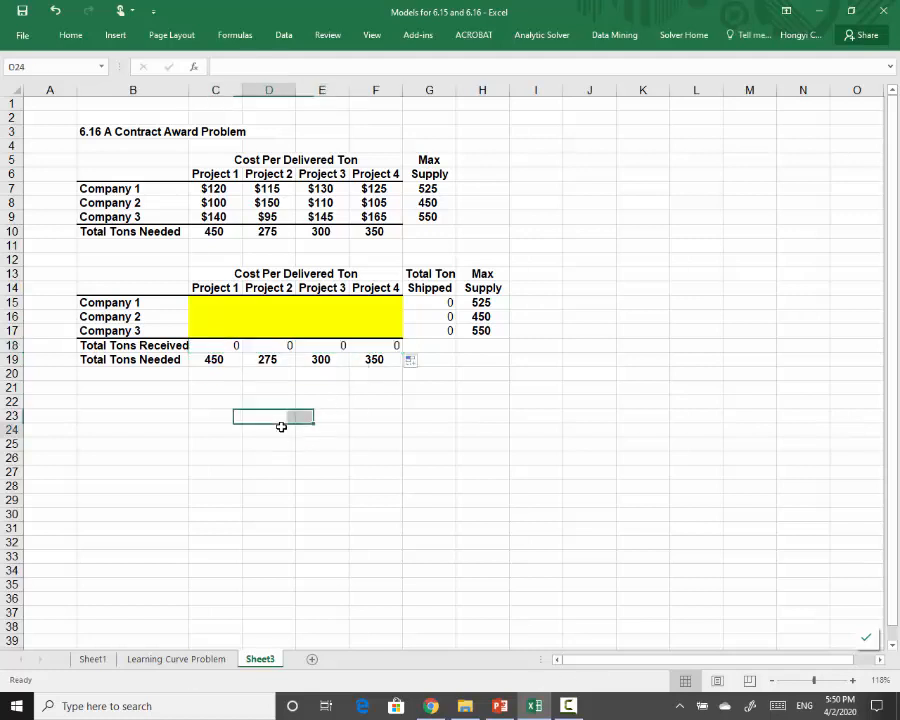
pyautogui.click(425, 301)
pyautogui.moveTo(425, 301); pyautogui.dragTo(422, 330)
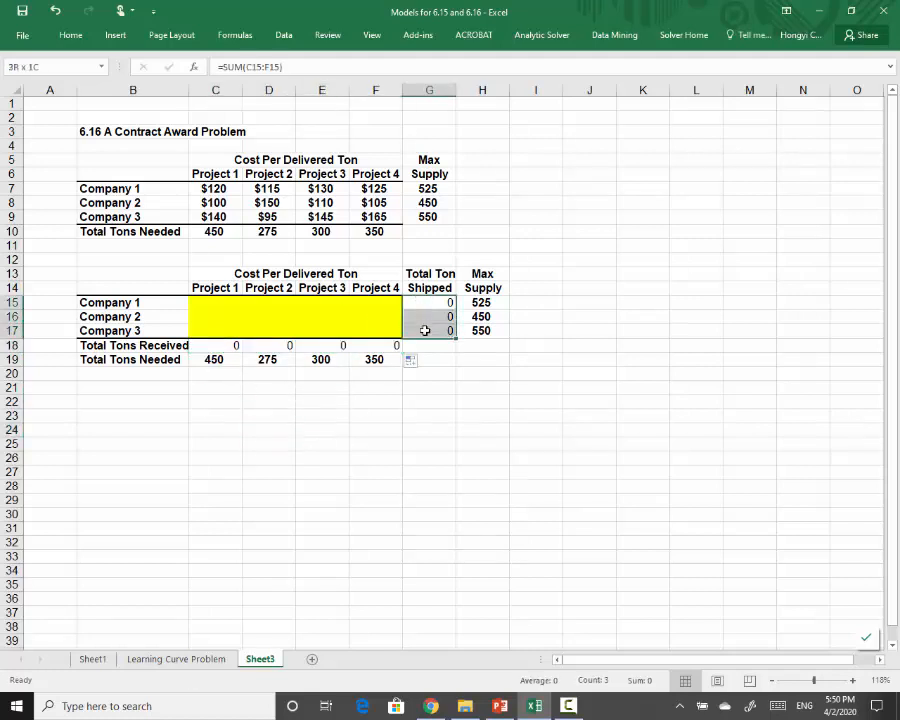
pyautogui.click(214, 302)
pyautogui.moveTo(282, 314); pyautogui.dragTo(369, 333)
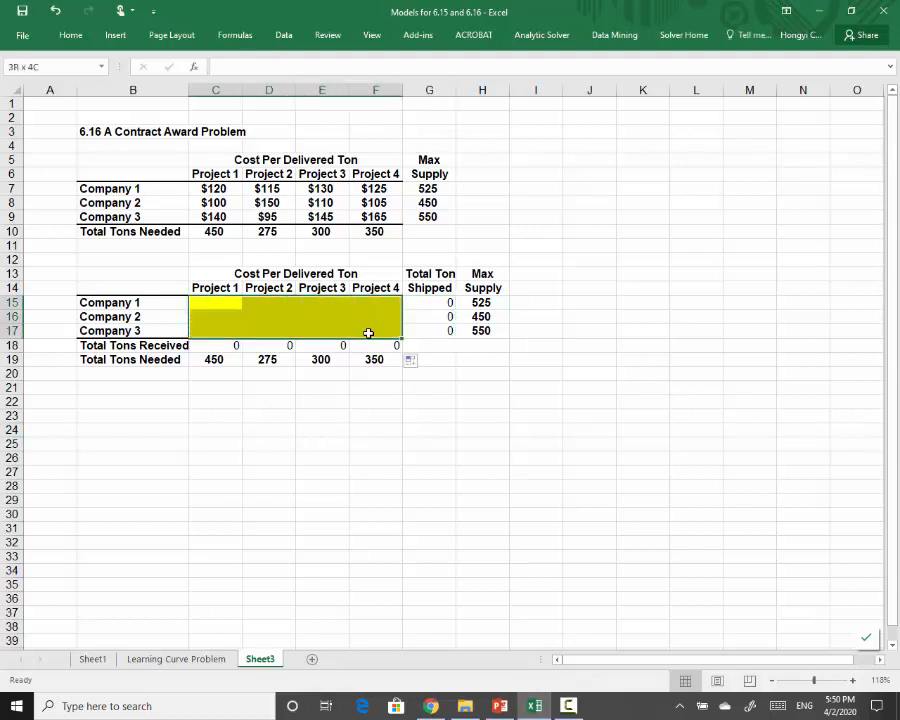
pyautogui.moveTo(423, 300); pyautogui.dragTo(424, 331)
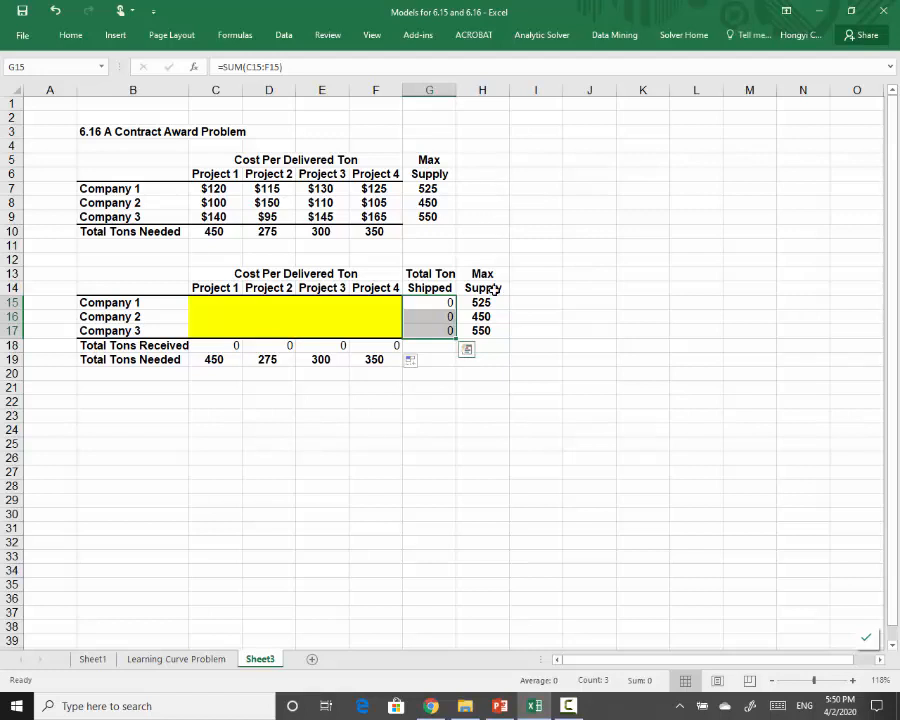
# Enter the label "Total Cost:" in B21
pyautogui.click(155, 389)
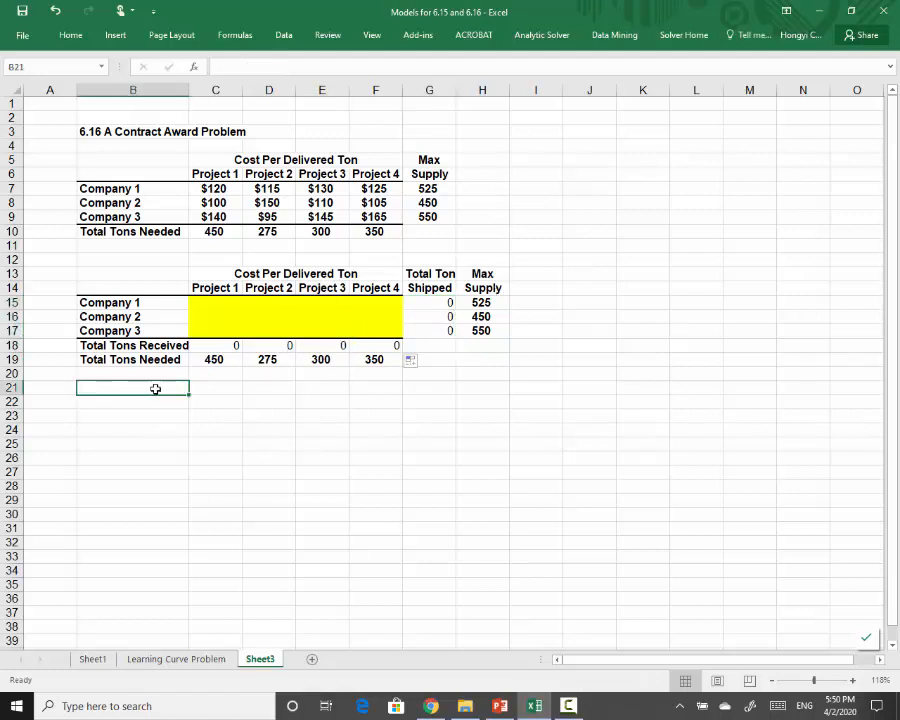
pyautogui.write('Total ')
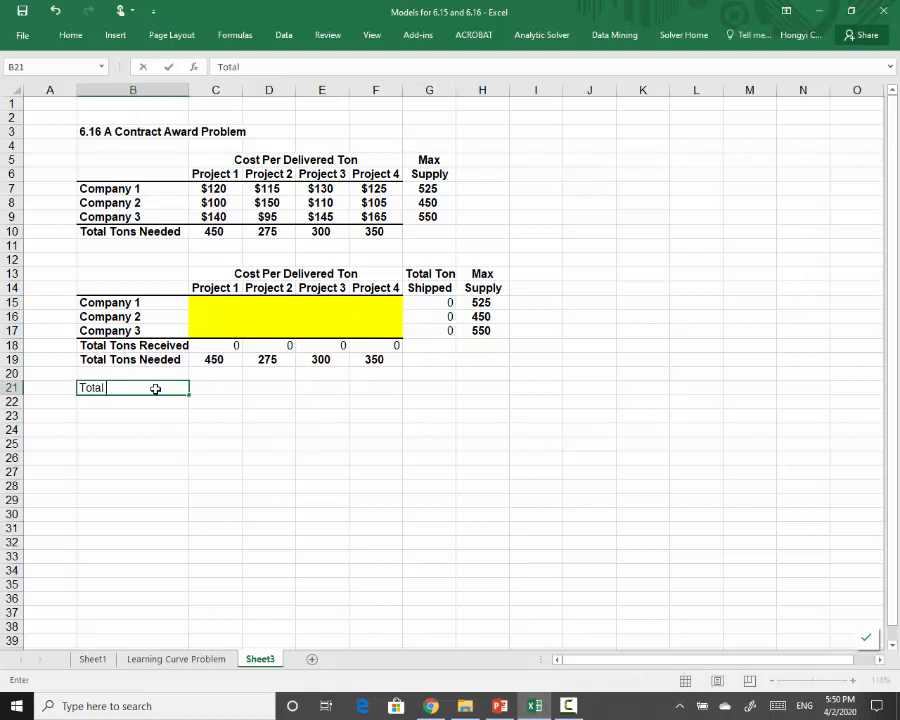
pyautogui.write('Cost:')
# Enter =SUMPRODUCT(C7:F9,C15:F17) in C21 to multiply the delivered costs by the tons shipped
pyautogui.click(228, 388)
pyautogui.write('=')
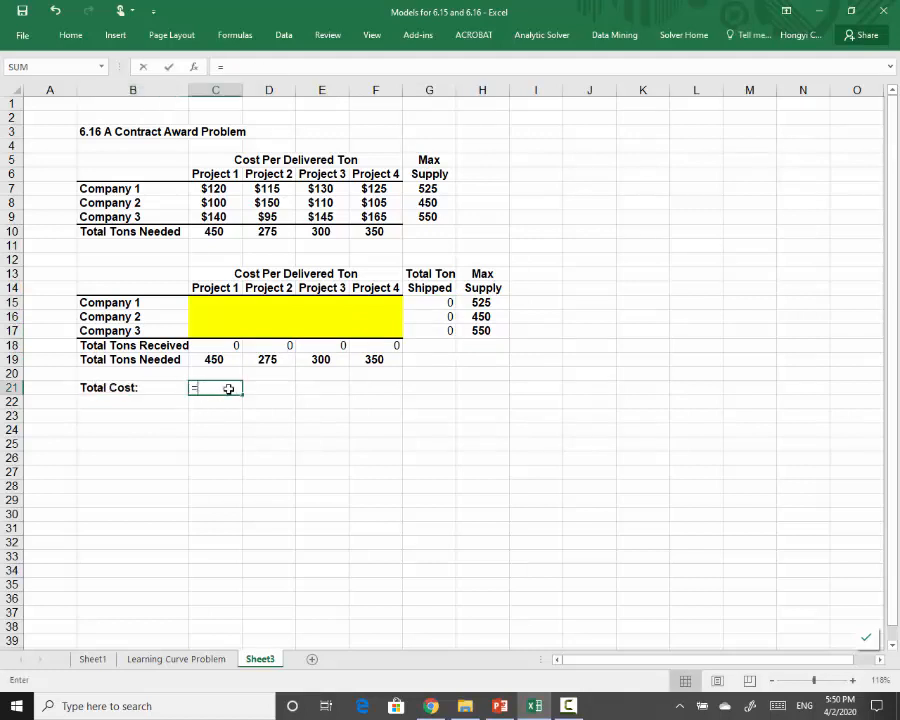
pyautogui.write('sumproduct')
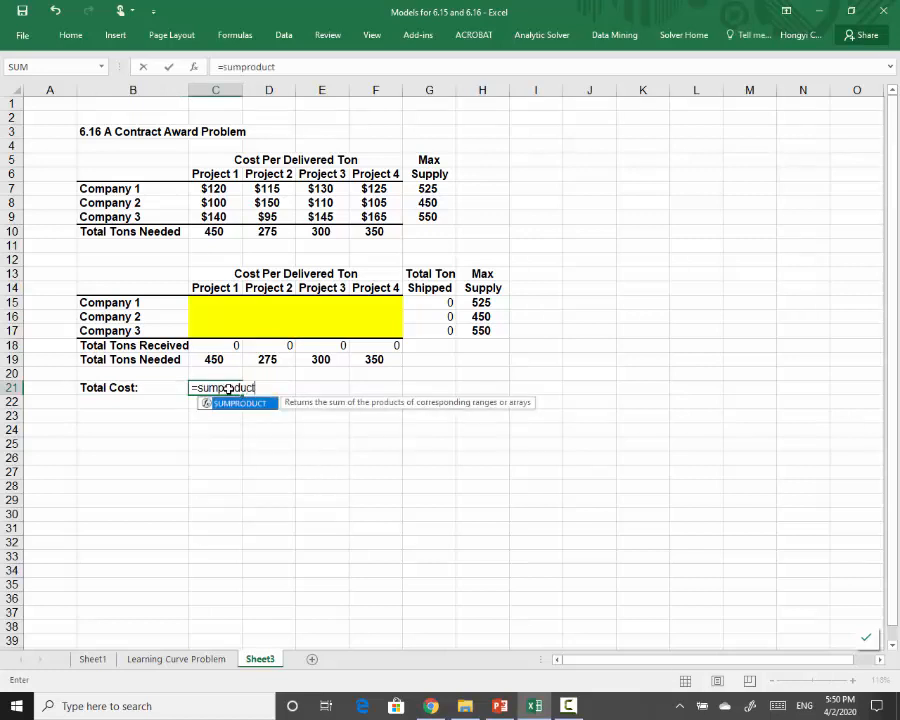
pyautogui.write('(')
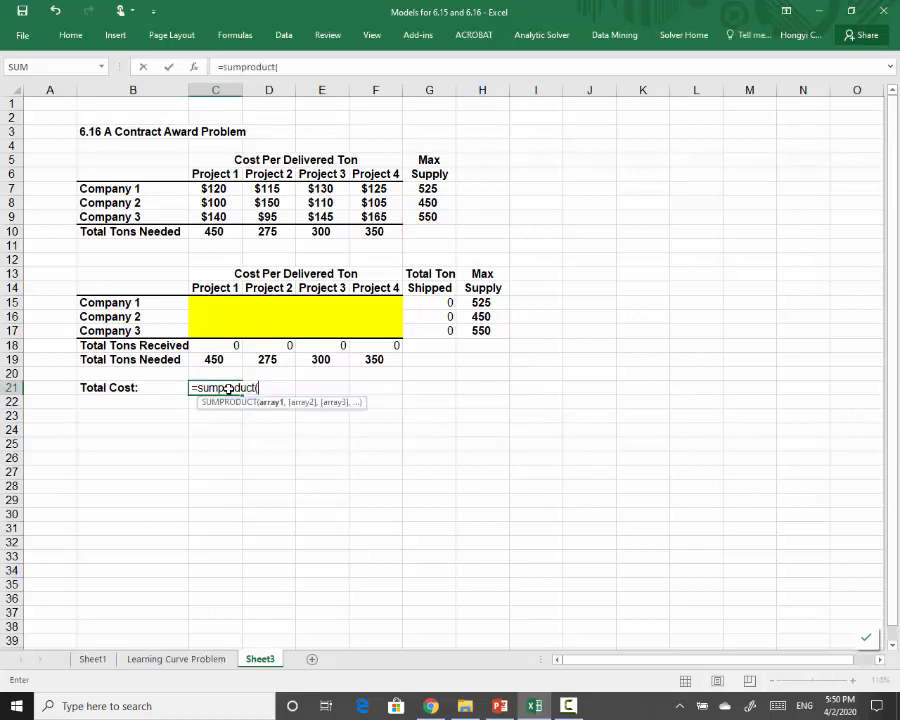
pyautogui.click(216, 189)
pyautogui.moveTo(216, 189); pyautogui.dragTo(374, 216)
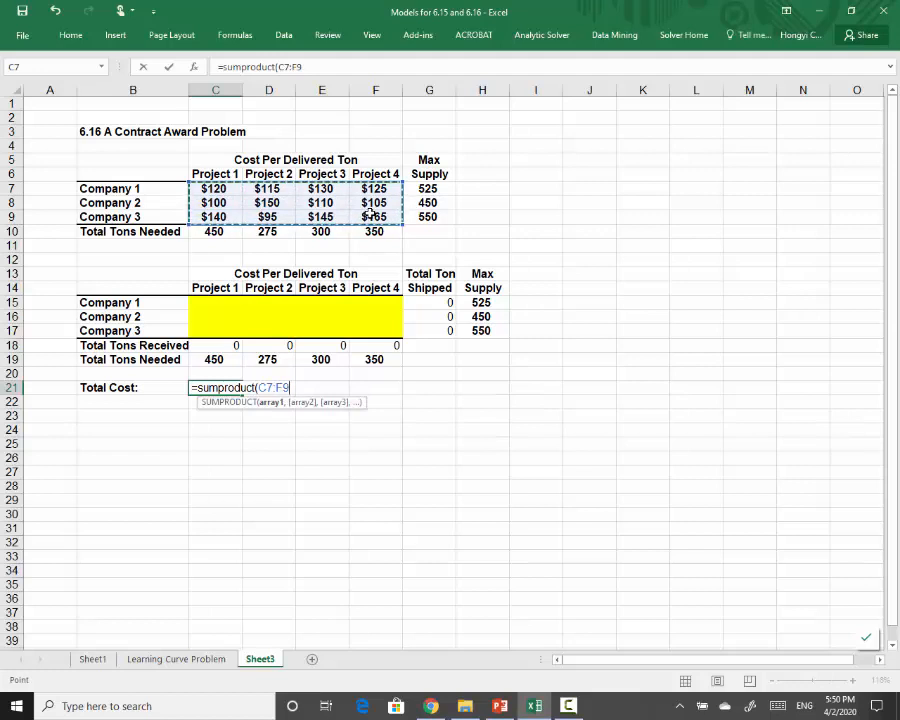
pyautogui.write(',')
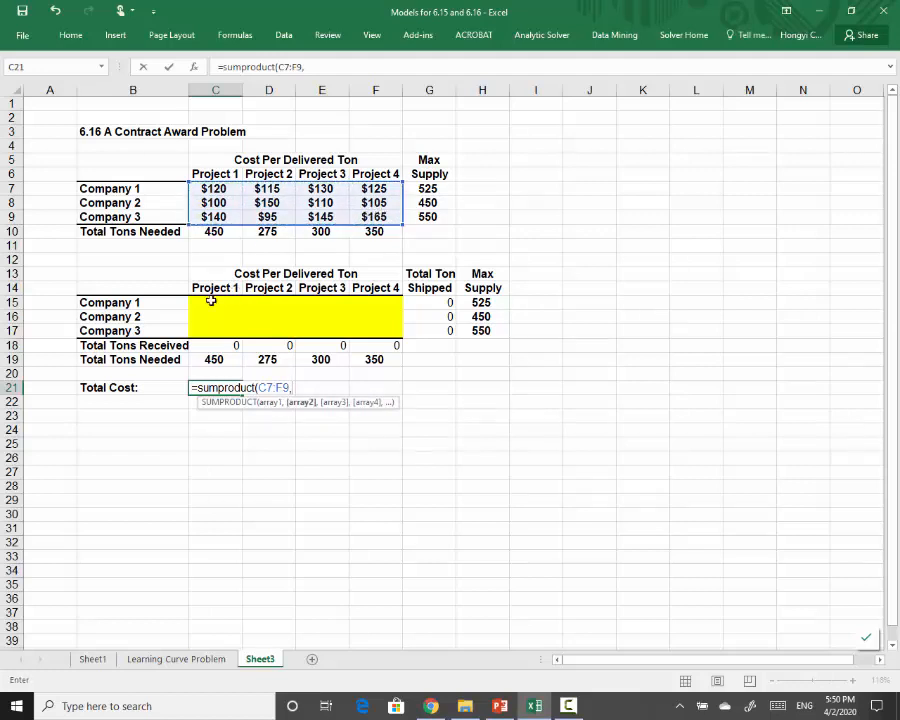
pyautogui.moveTo(213, 302); pyautogui.dragTo(380, 326)
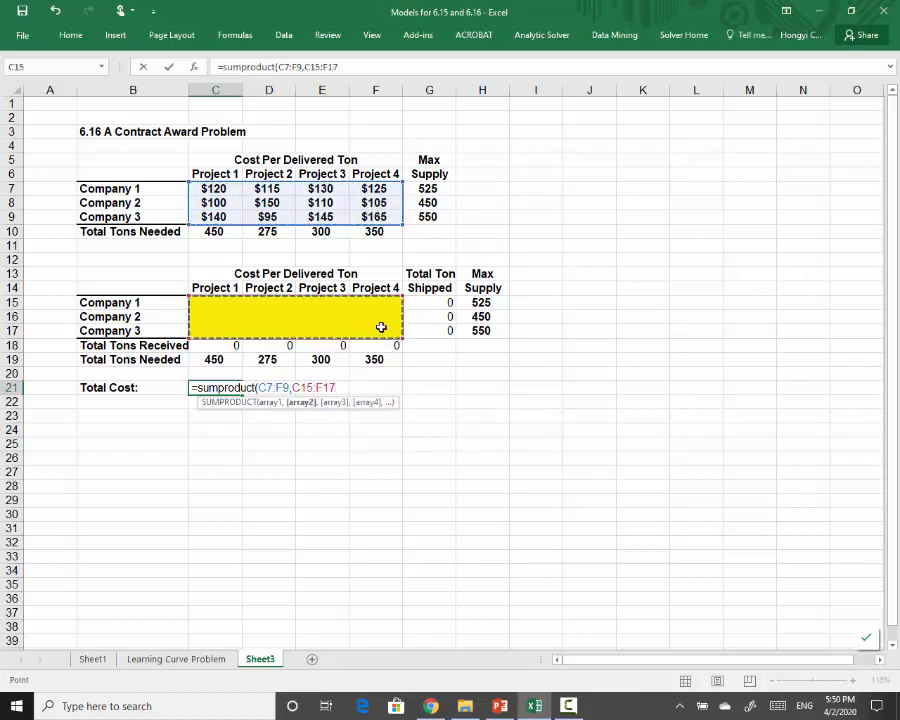
pyautogui.write(')')
pyautogui.press('Return')
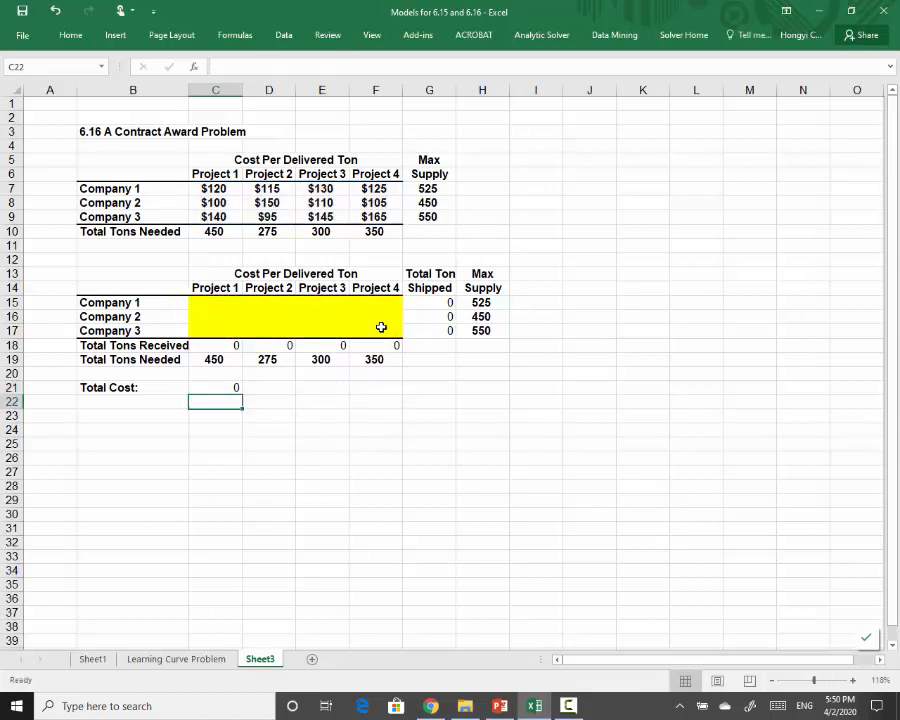
# Give the total cost cell C21 a light blue fill and a thick box border
pyautogui.click(220, 388)
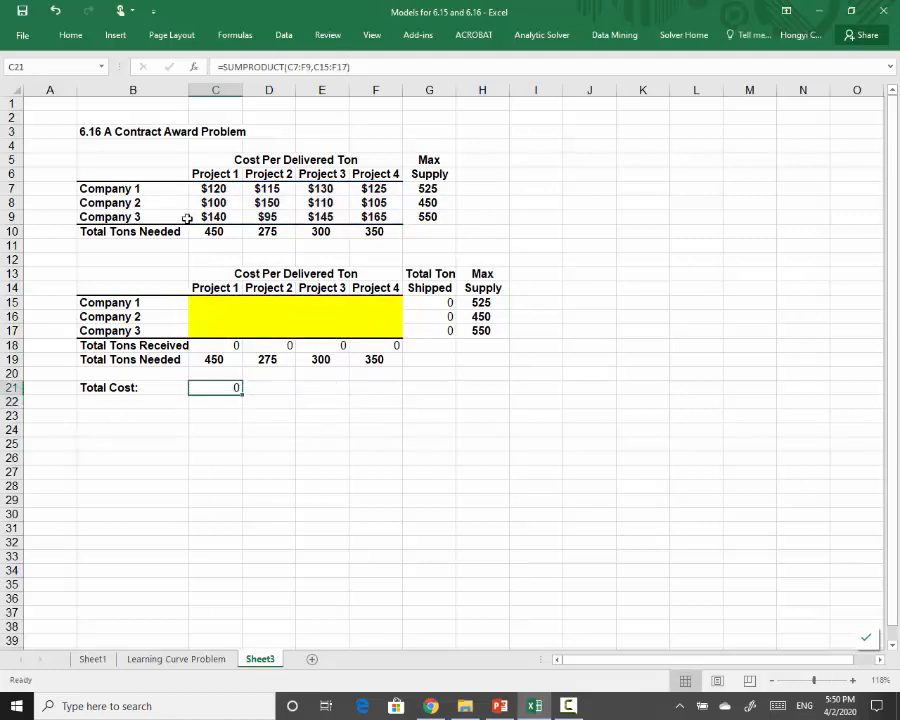
pyautogui.click(70, 36)
pyautogui.click(174, 83)
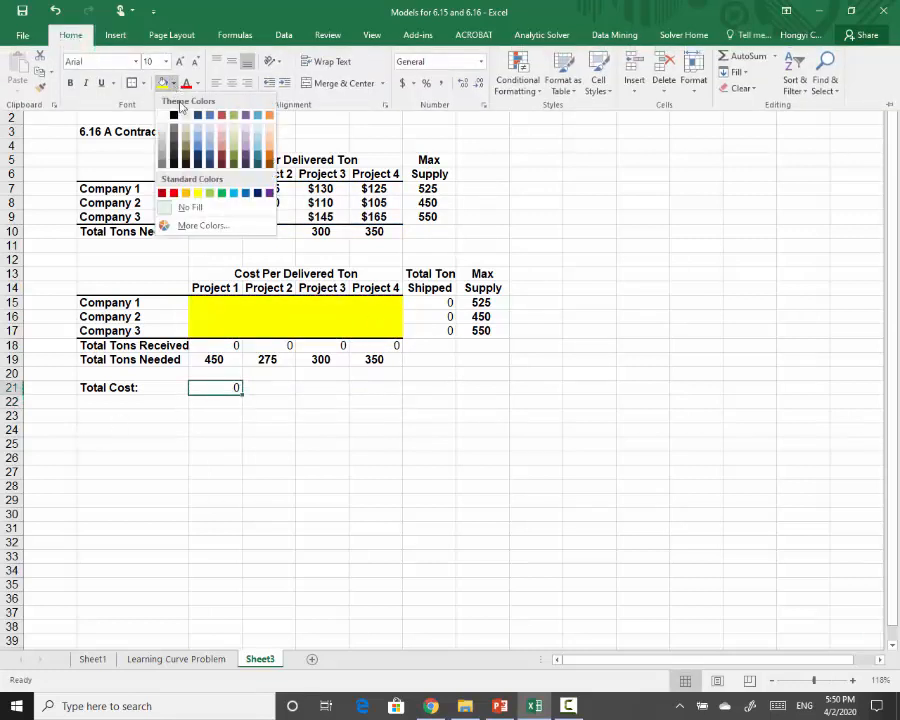
pyautogui.click(257, 150)
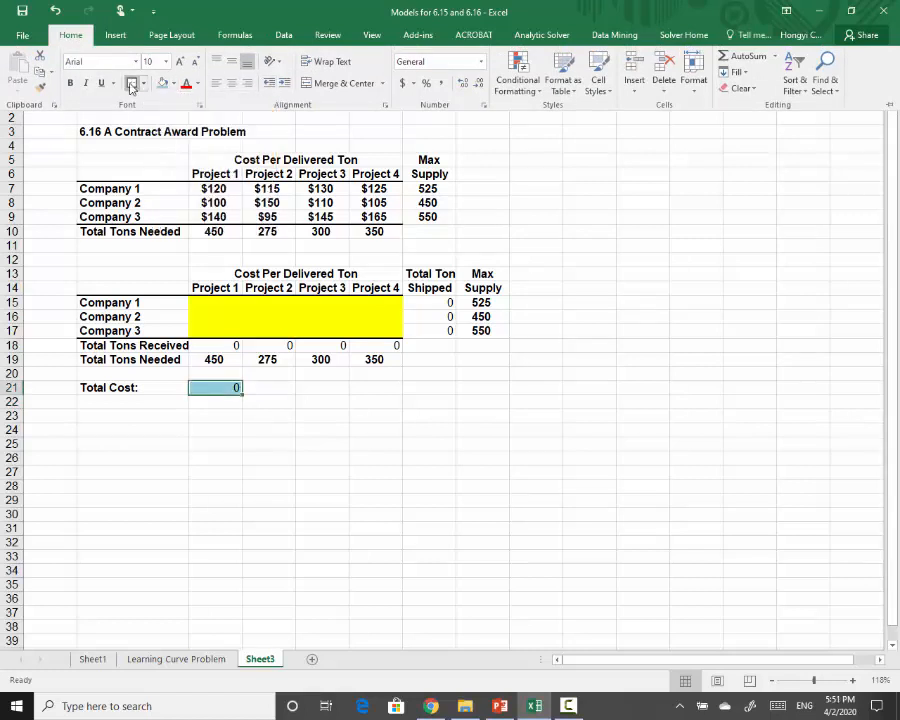
pyautogui.click(136, 421)
pyautogui.click(137, 421)
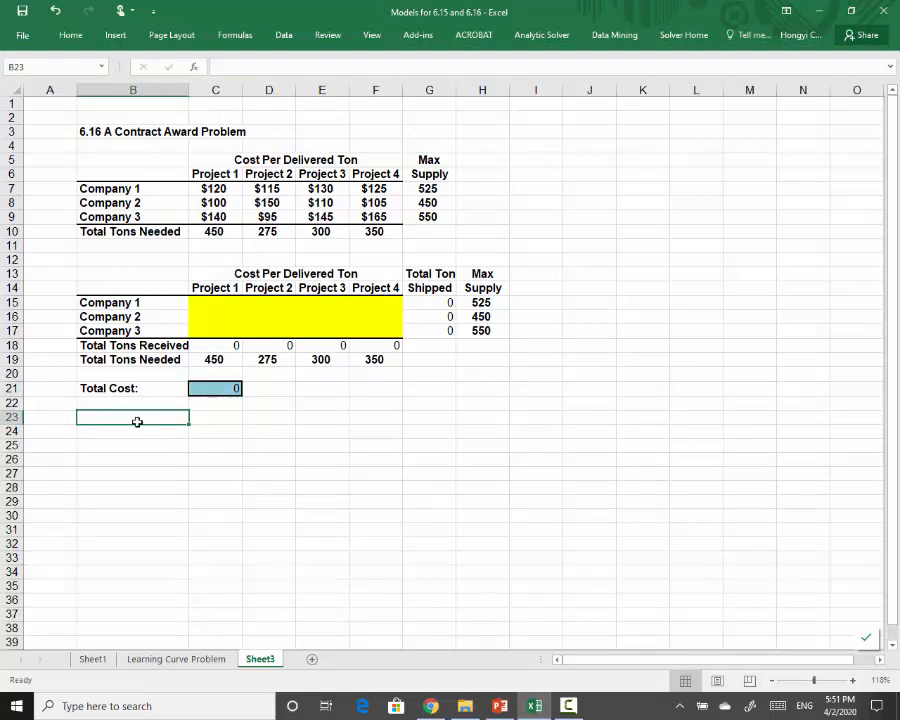
# Switch to the PowerPoint lecture slides and go back to slide 42 on the supply and demand constraints
pyautogui.hotkey('alt', 'Tab')
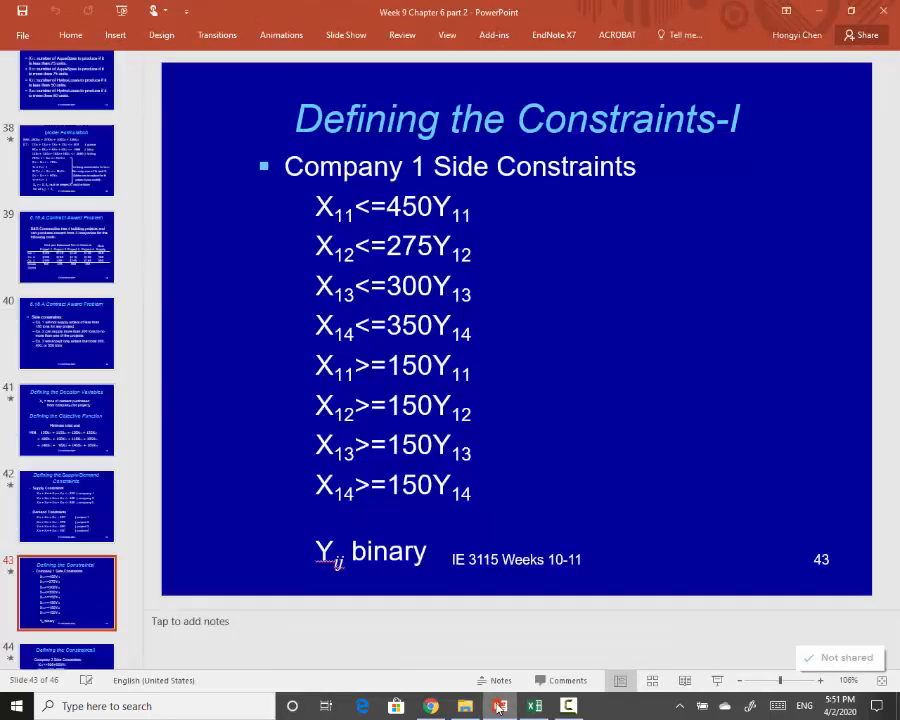
pyautogui.press('Up')
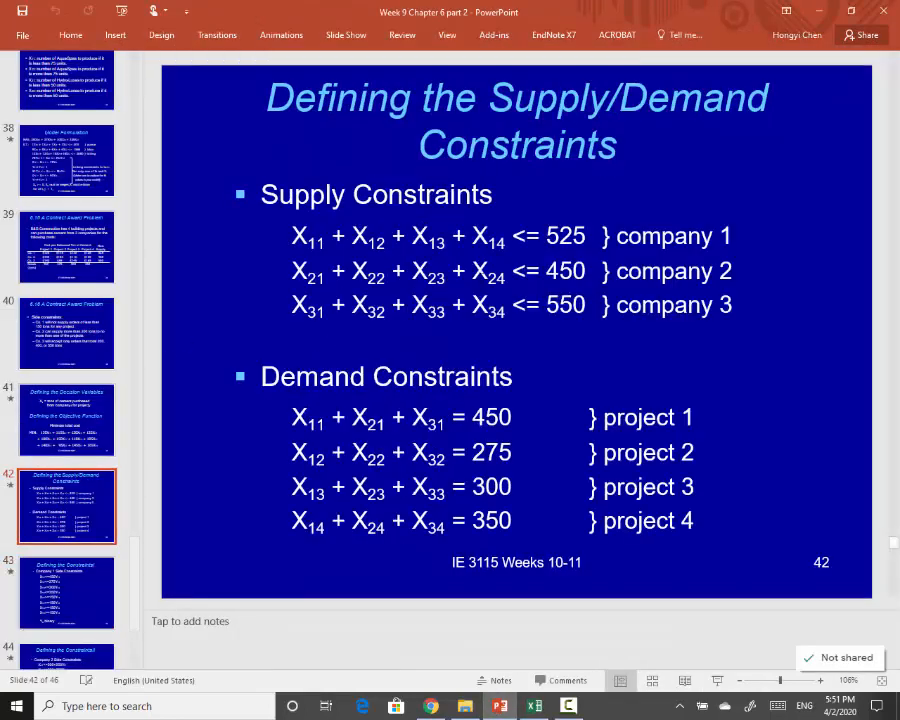
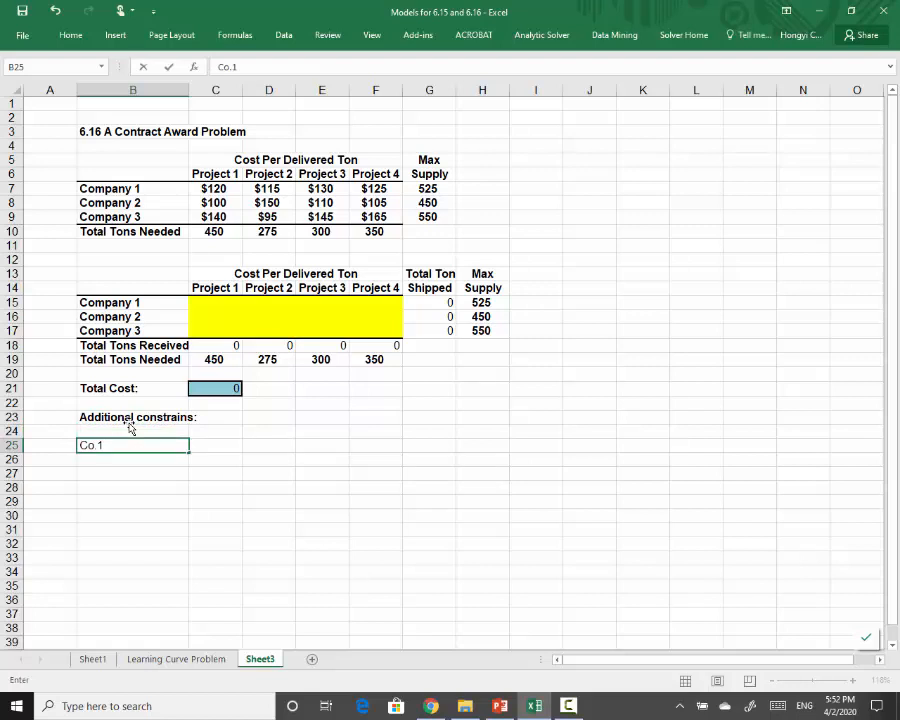
# Complete the label "Co.1 Batch Size:" in B25 and enter 150 beside it in C25
pyautogui.write('Batch Size')
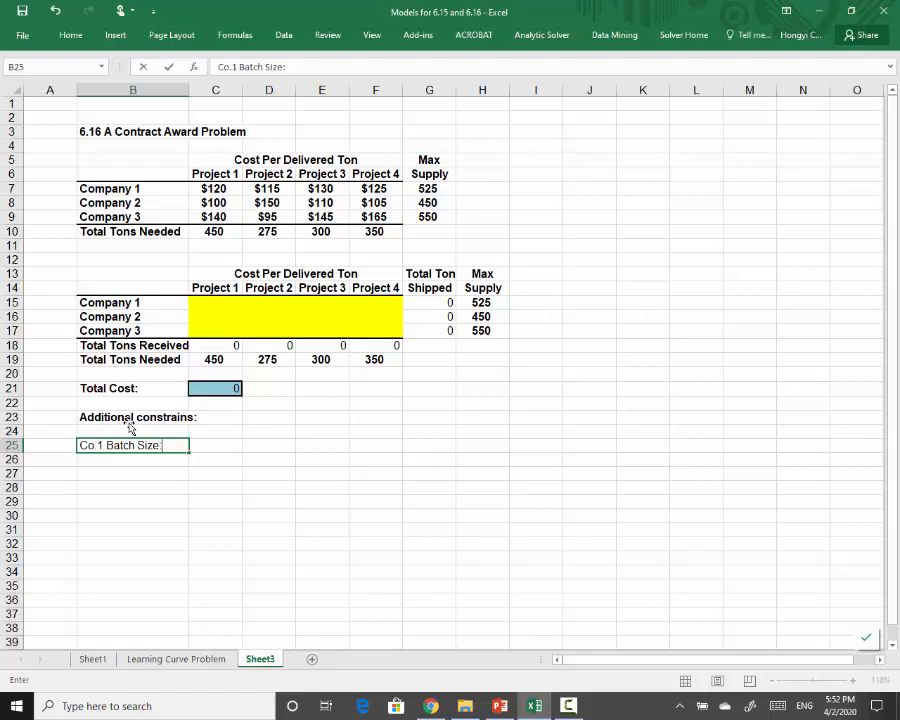
pyautogui.write(':')
pyautogui.click(210, 444)
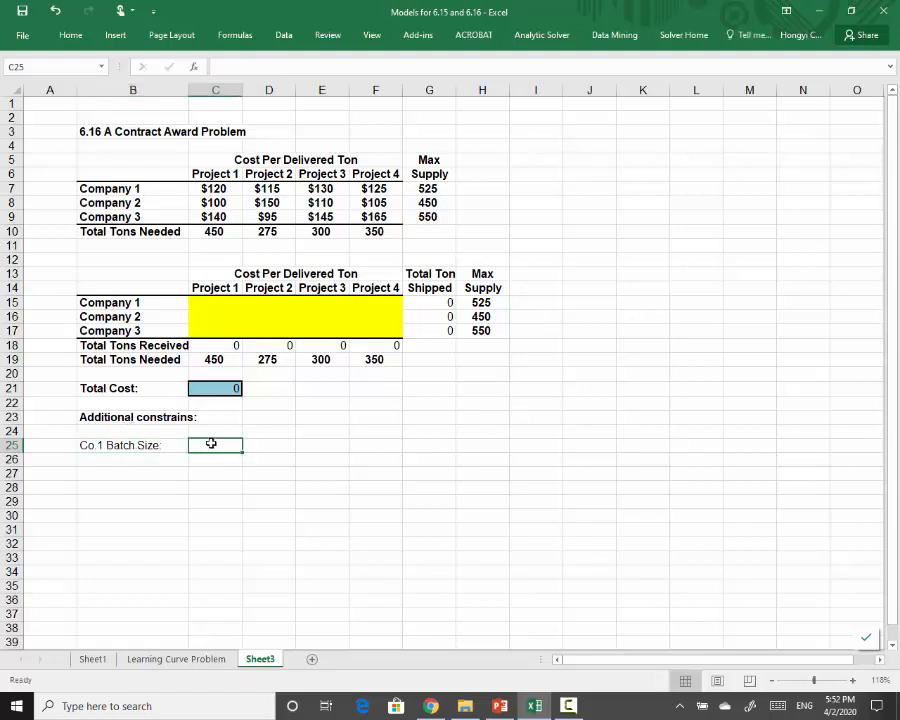
pyautogui.write('150')
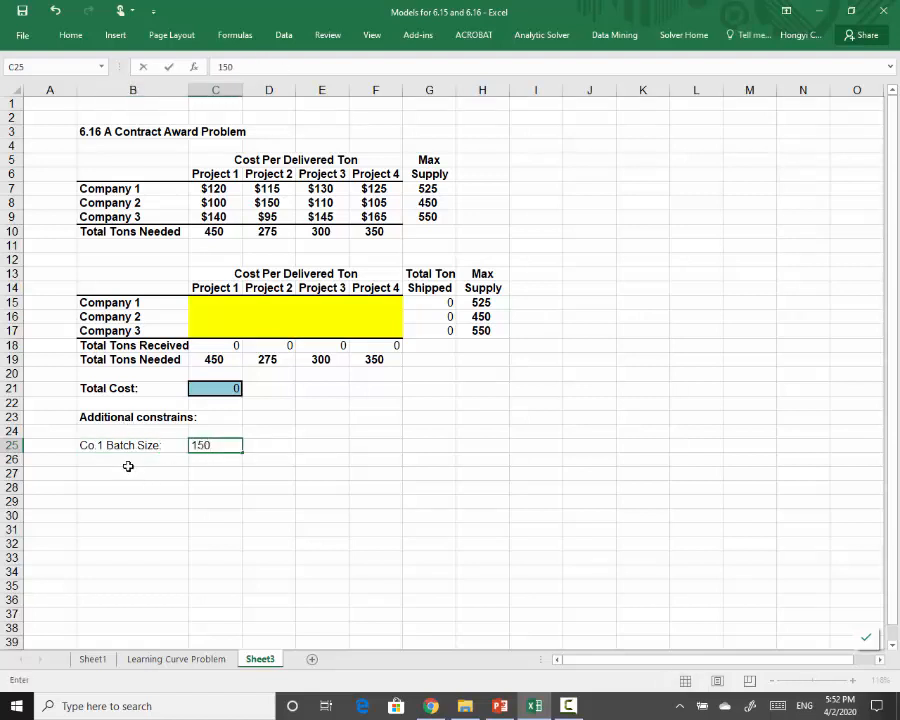
# Label B26 as Y1j, checking the variable's notation against the Company 1 side constraints on slide 43 in PowerPoint
pyautogui.click(124, 460)
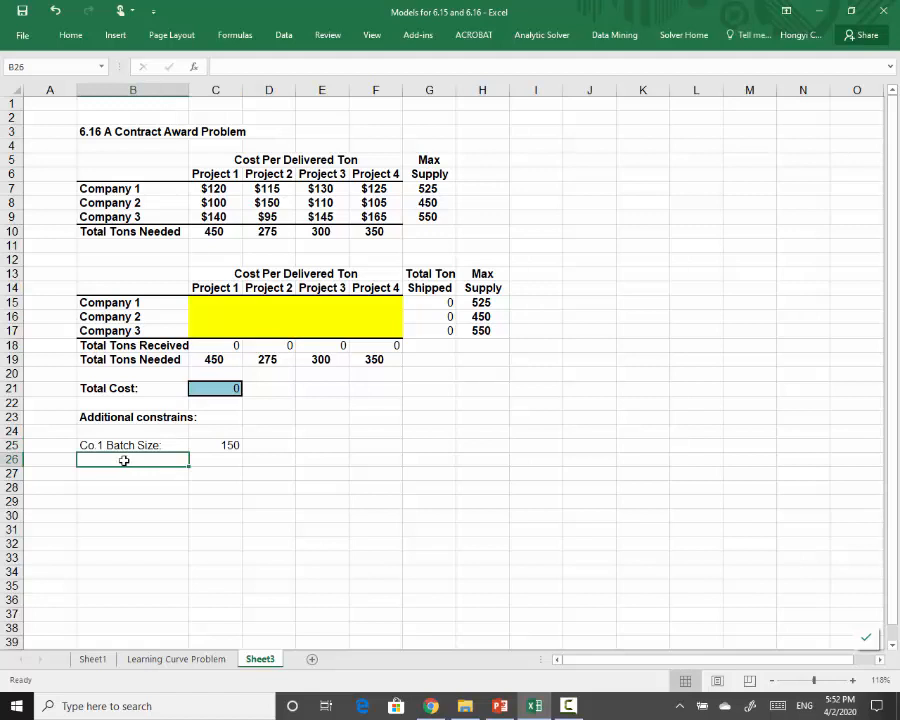
pyautogui.write('V')
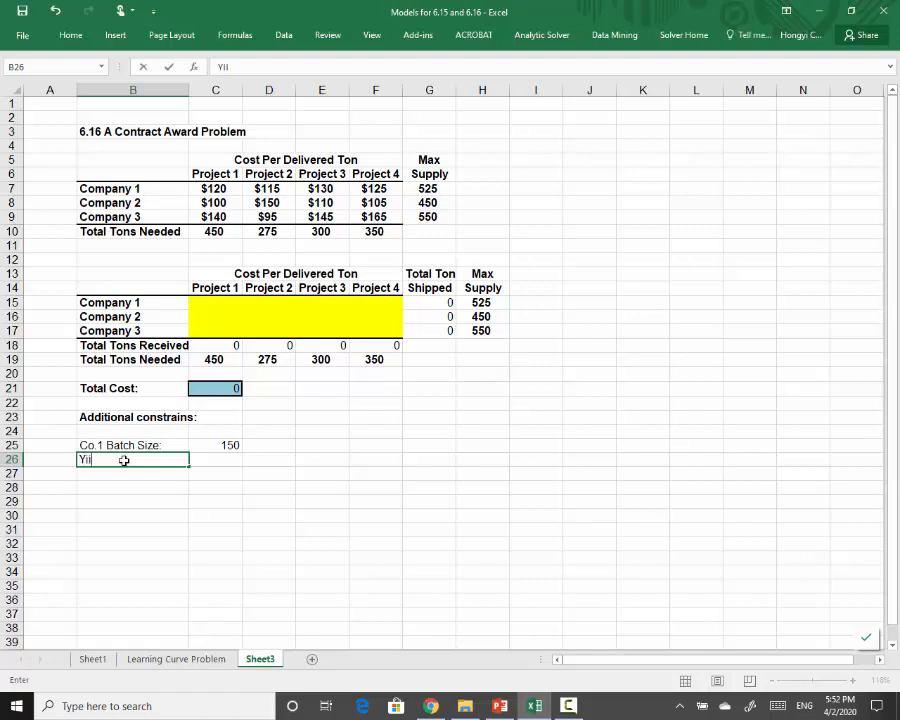
pyautogui.click(236, 461)
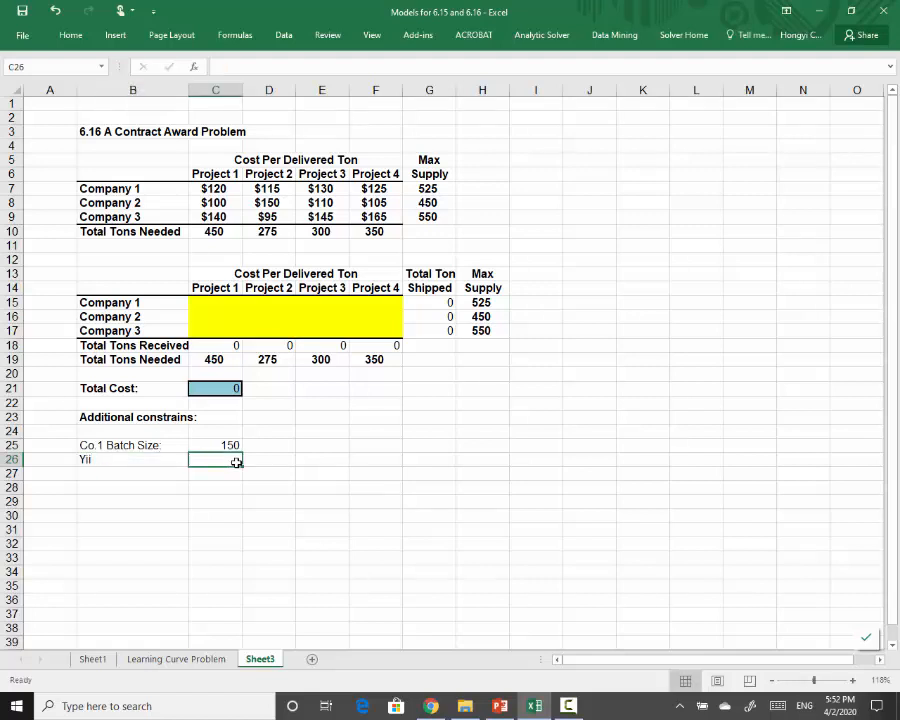
pyautogui.click(114, 459)
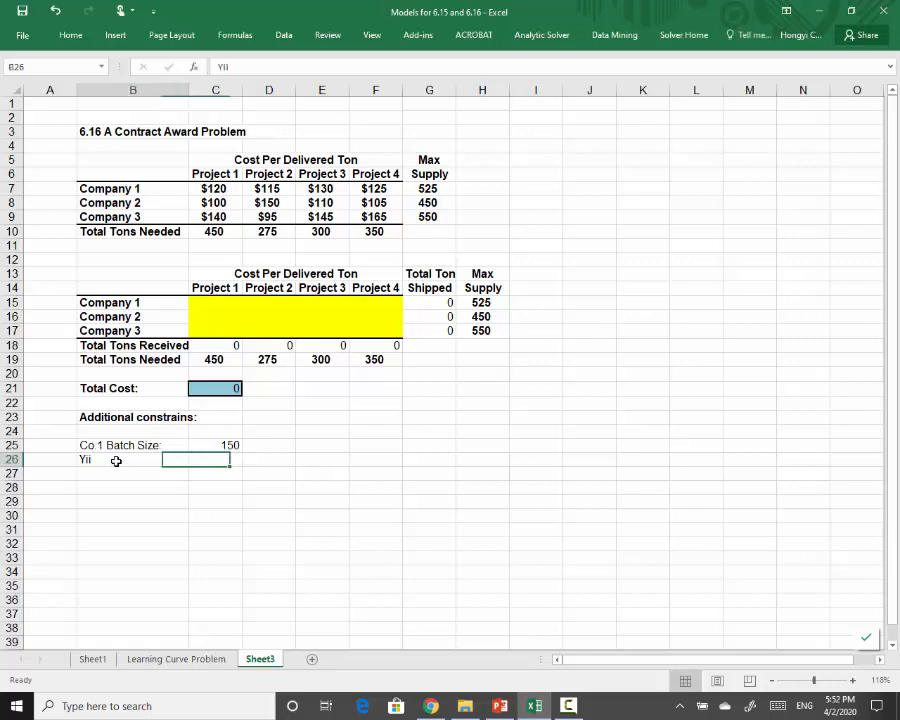
pyautogui.hotkey('alt', 'Tab')
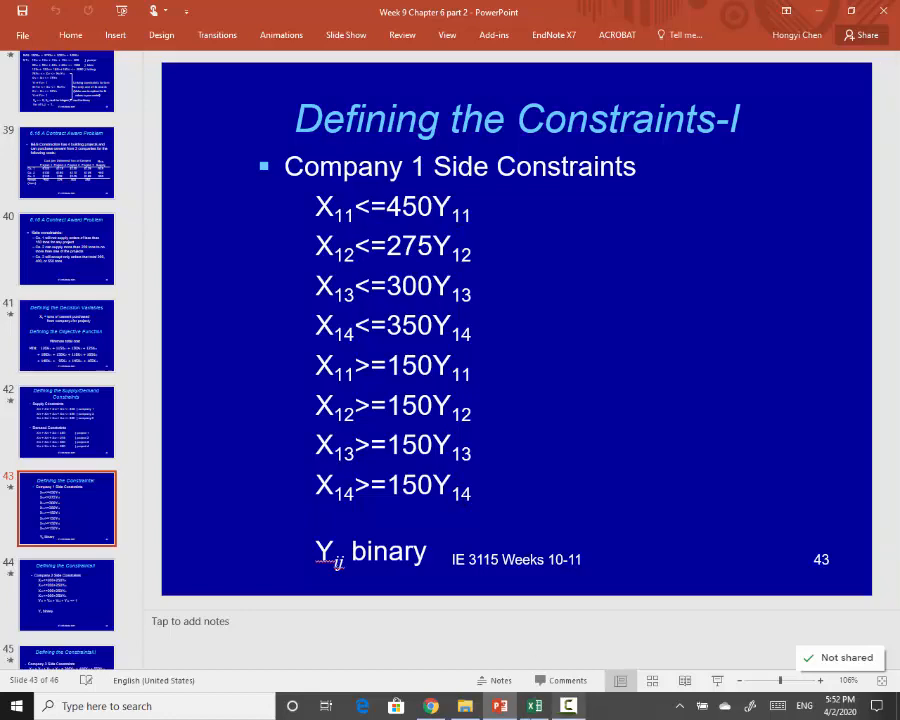
pyautogui.hotkey('alt', 'Tab')
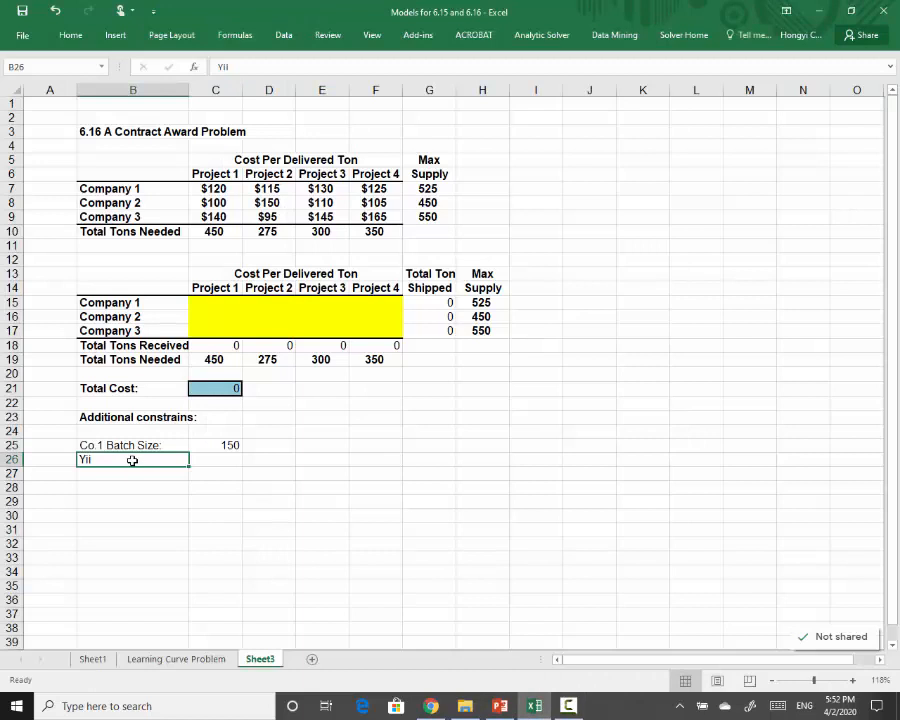
pyautogui.write('Y1')
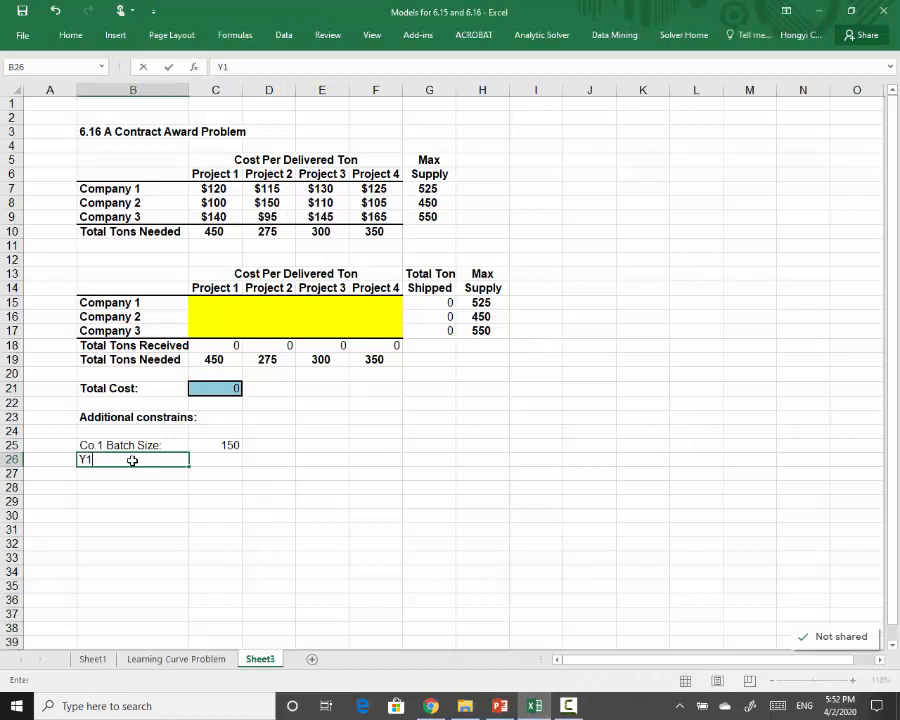
pyautogui.write('ij')
pyautogui.press('Return')
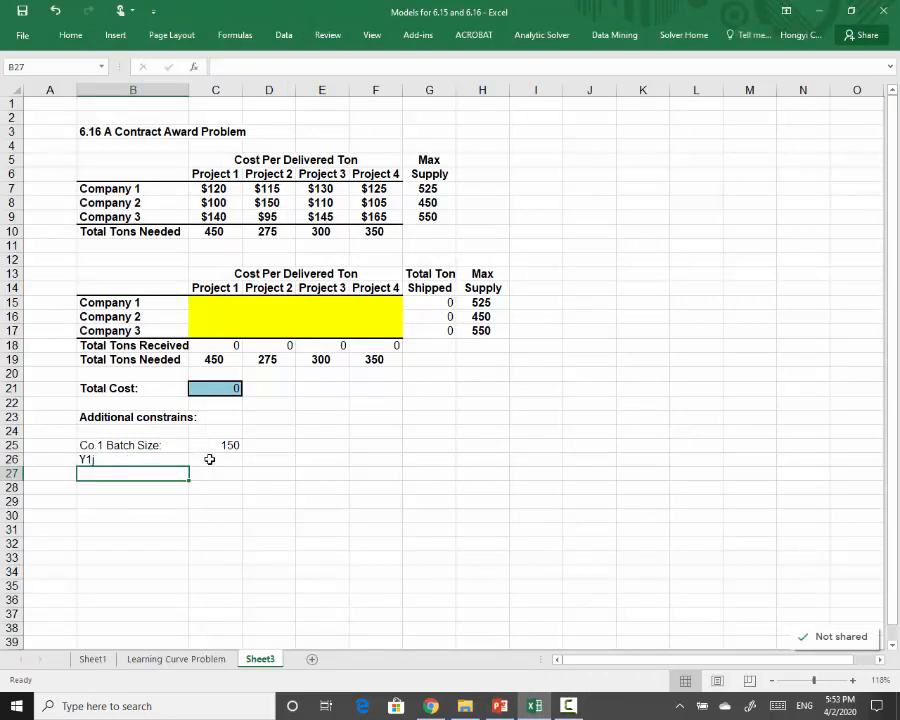
# Give the Y1j decision cells C26:F26 a yellow fill
pyautogui.moveTo(208, 455); pyautogui.dragTo(374, 464)
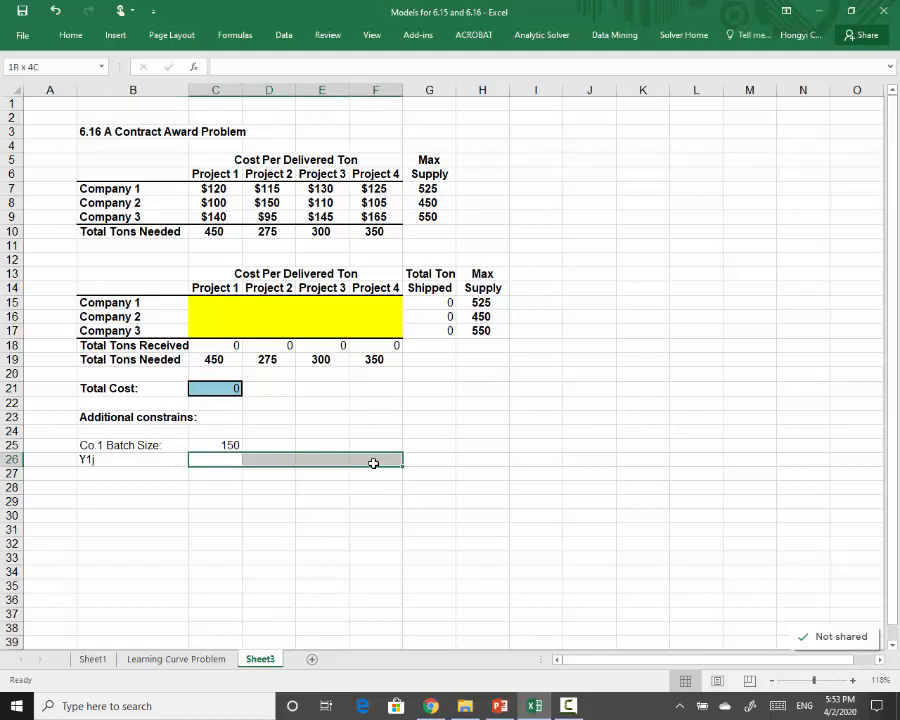
pyautogui.click(86, 37)
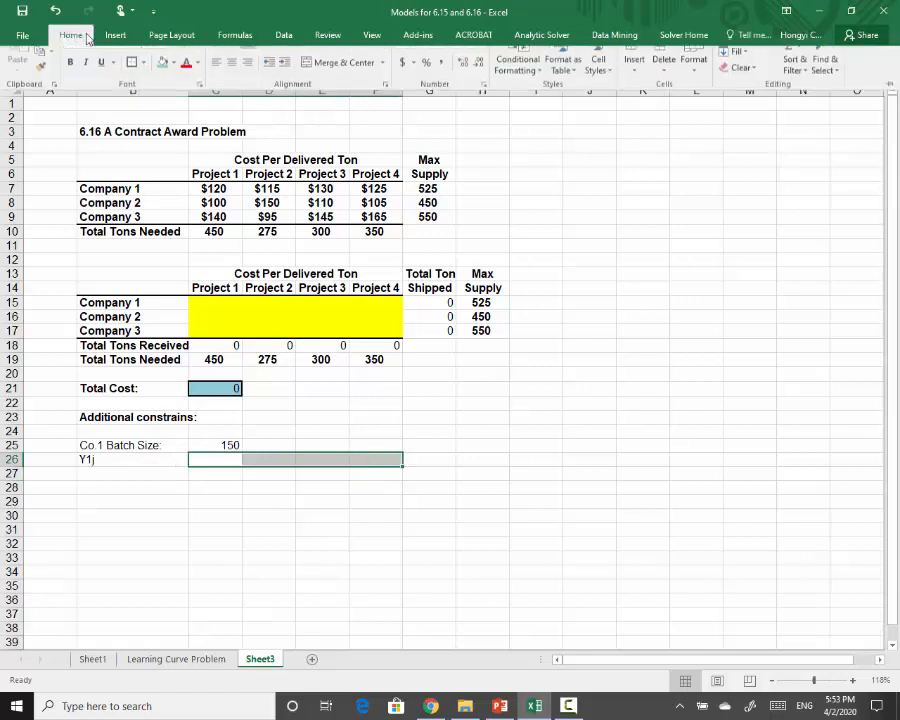
pyautogui.click(173, 83)
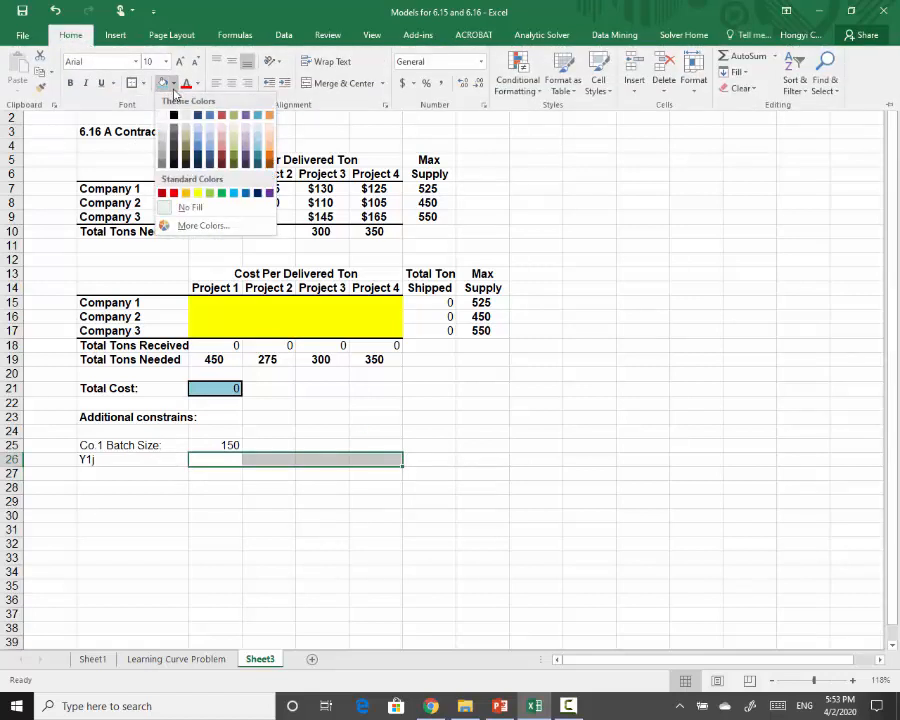
pyautogui.click(199, 195)
pyautogui.click(120, 482)
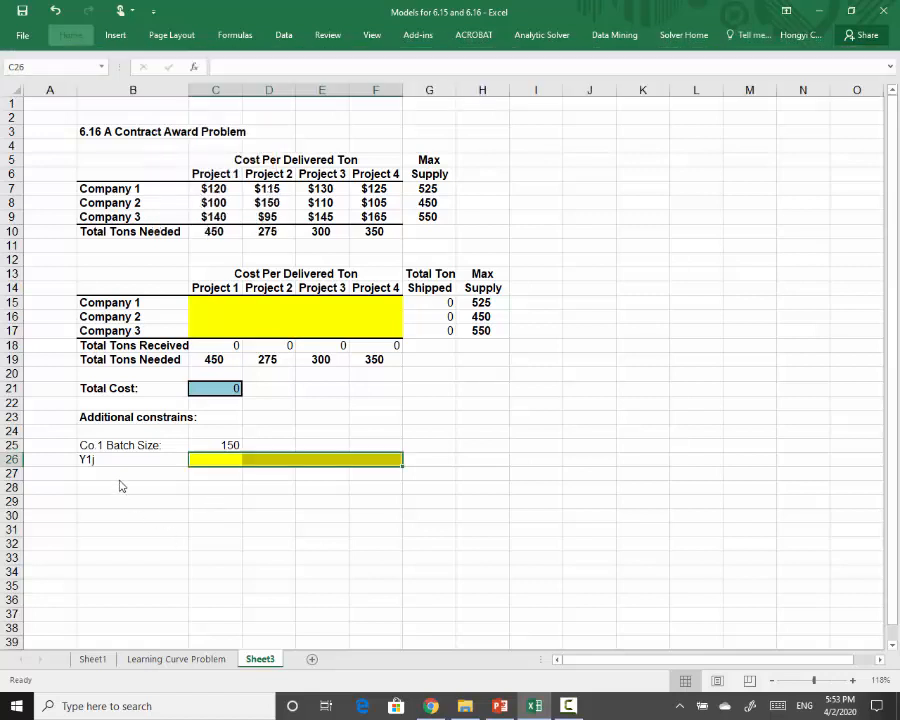
# Enter the label "Min*Y1j" in B27
pyautogui.click(117, 475)
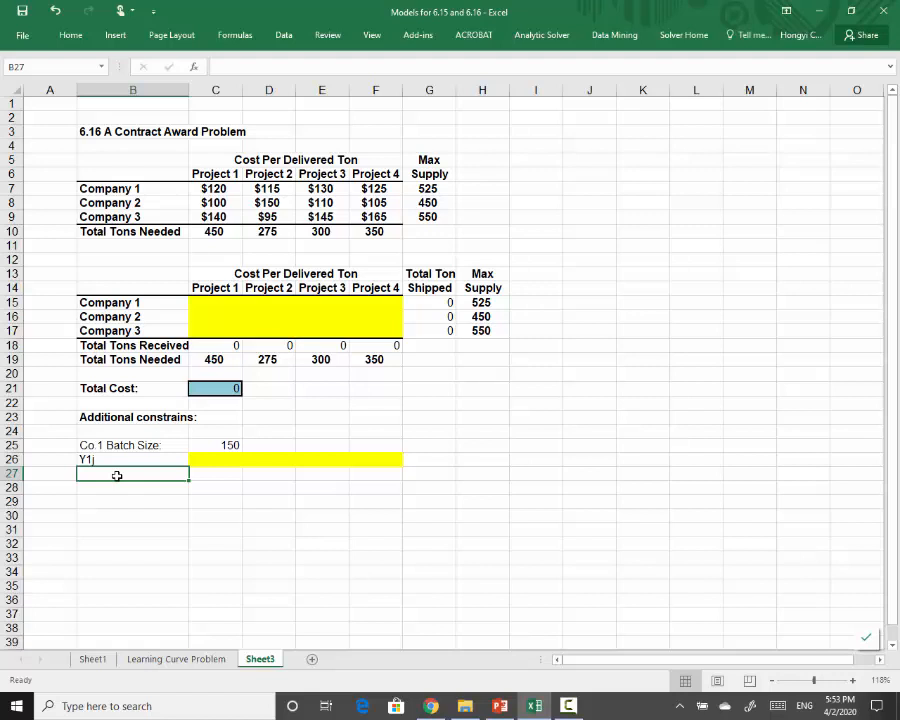
pyautogui.write('Min*Y1j')
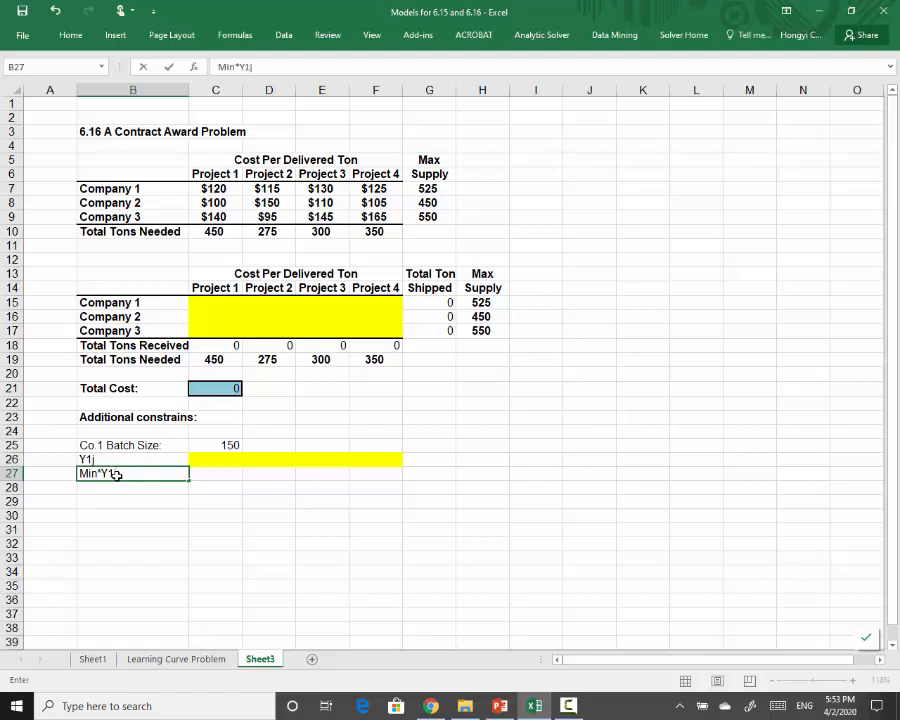
pyautogui.press('Return')
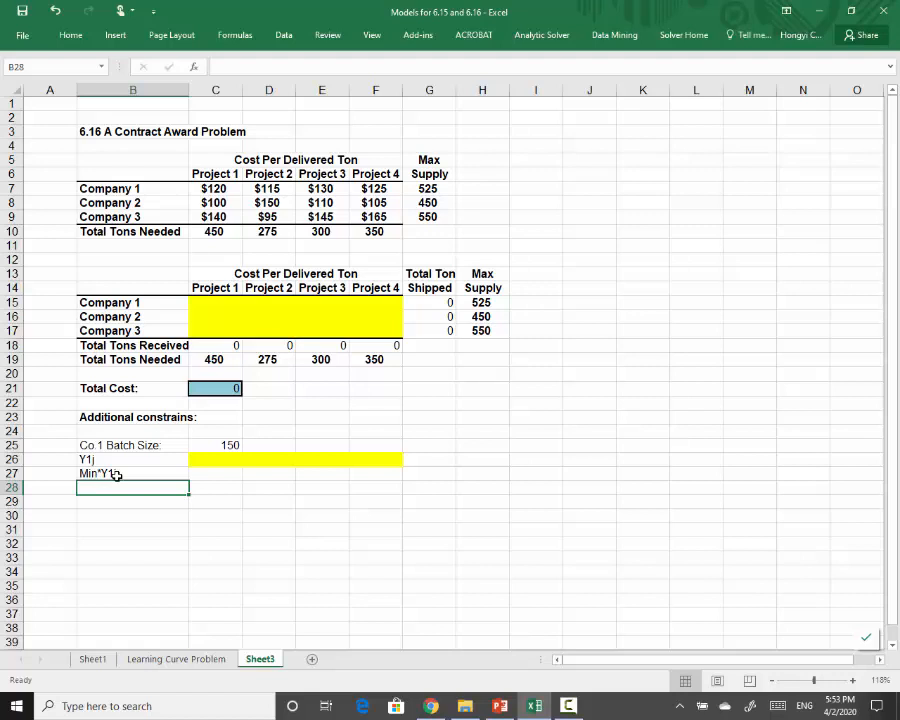
# Enter the labels "Big M" in B28 and "M*Y1j" in B29
pyautogui.write('M')
pyautogui.press('BackSpace')
pyautogui.press('BackSpace')
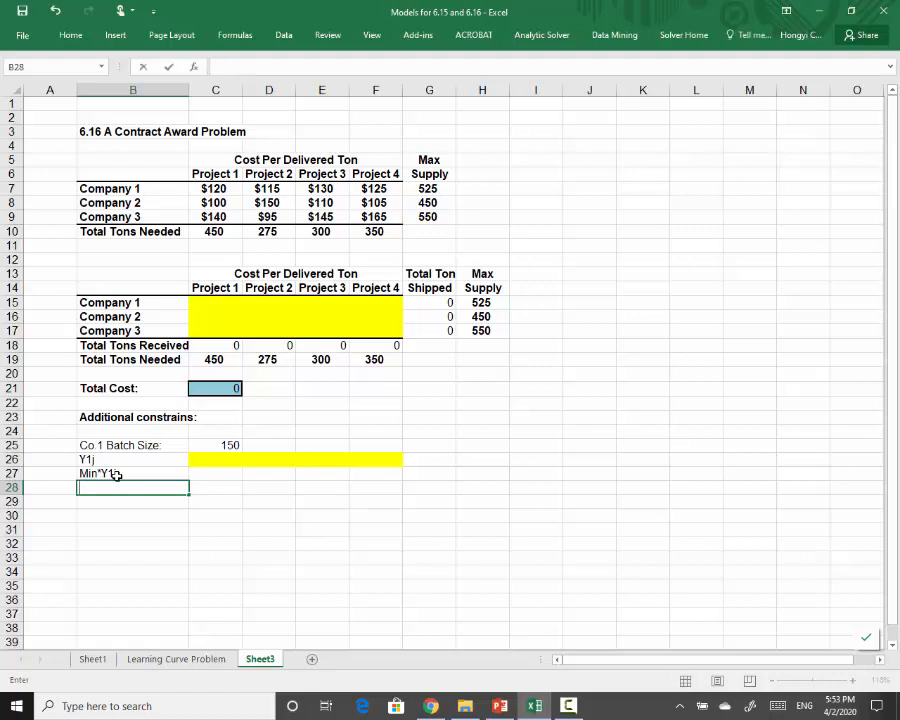
pyautogui.write('Gi')
pyautogui.write('g')
pyautogui.write(' M')
pyautogui.press('Return')
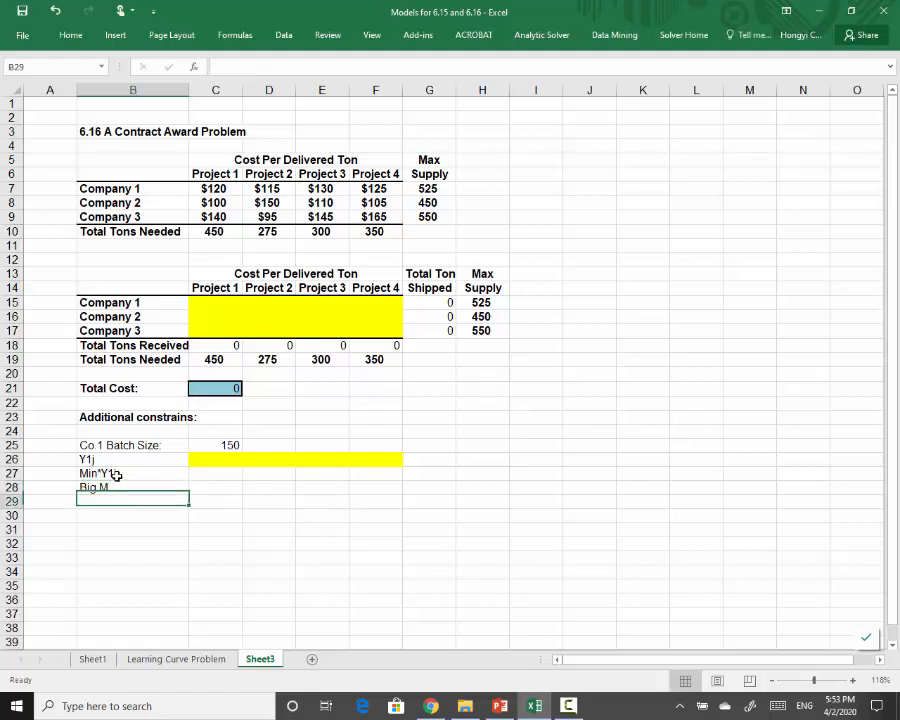
pyautogui.write('Min*Y1j')
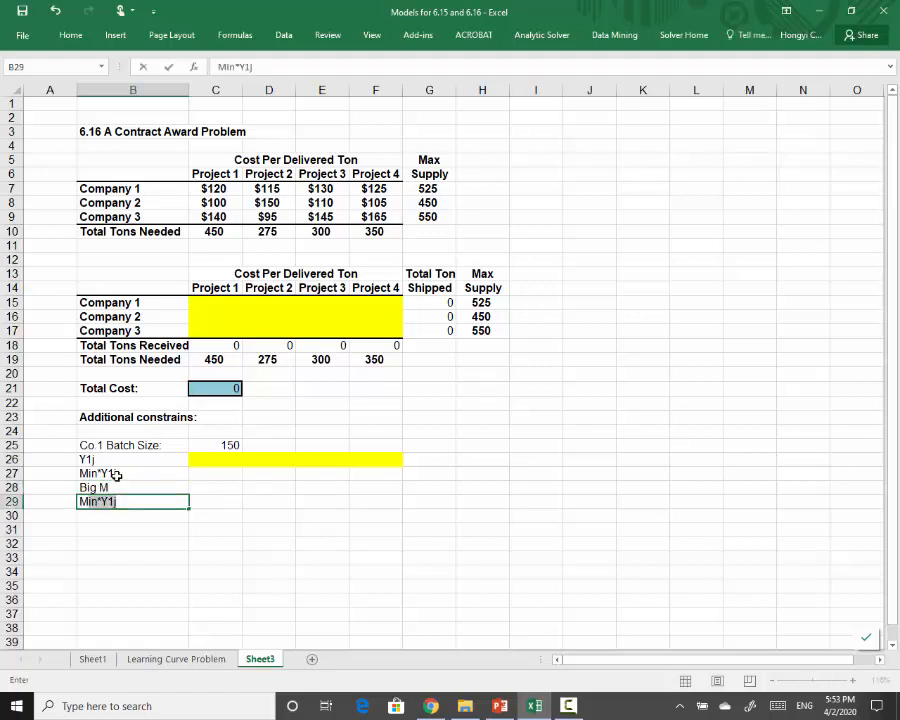
pyautogui.write('*Y1j')
pyautogui.press('Return')
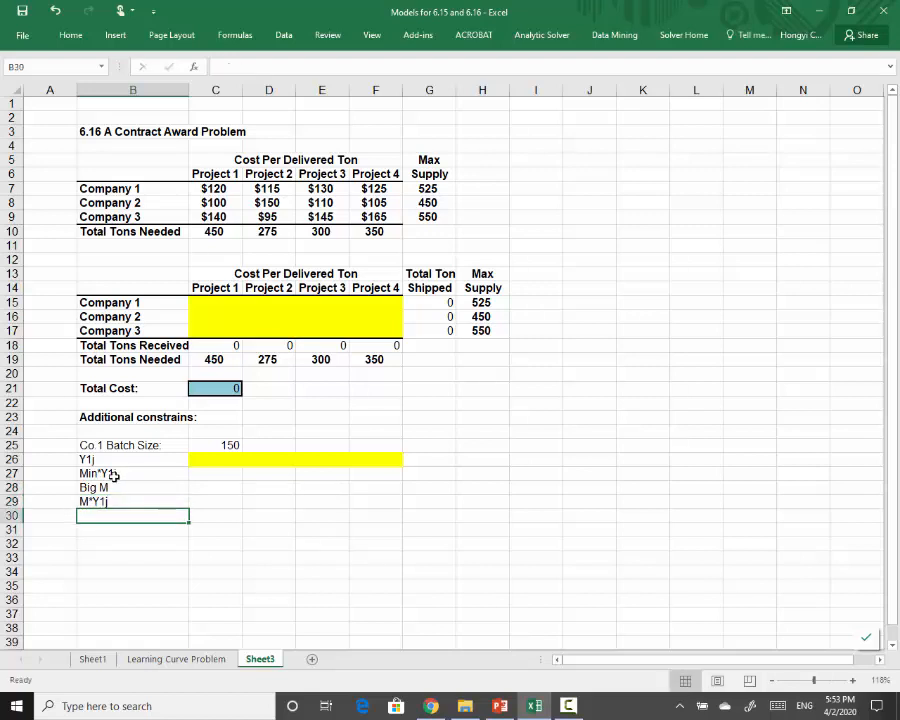
# Enter =C26*$C25 in C27 to multiply Project 1's Y1j by the batch size, with the batch size column fixed
pyautogui.click(214, 474)
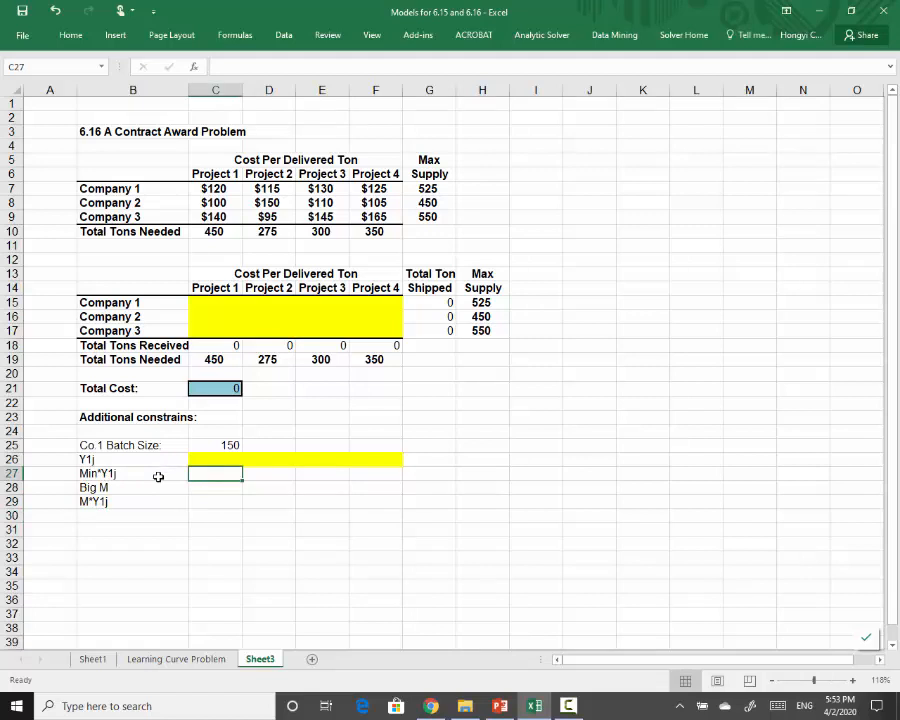
pyautogui.write('=')
pyautogui.click(220, 458)
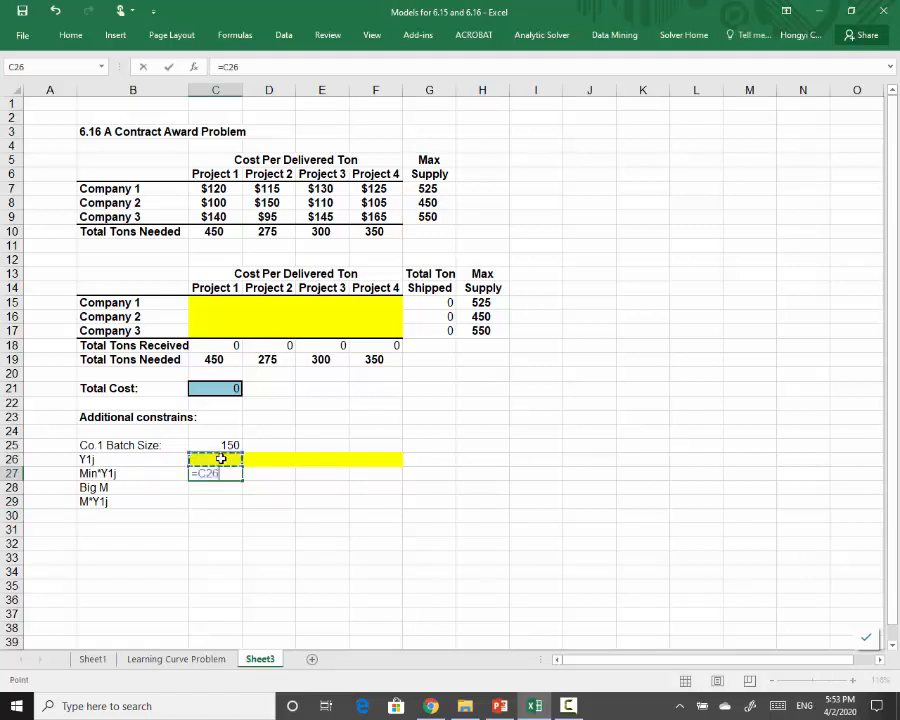
pyautogui.write('*')
pyautogui.click(211, 444)
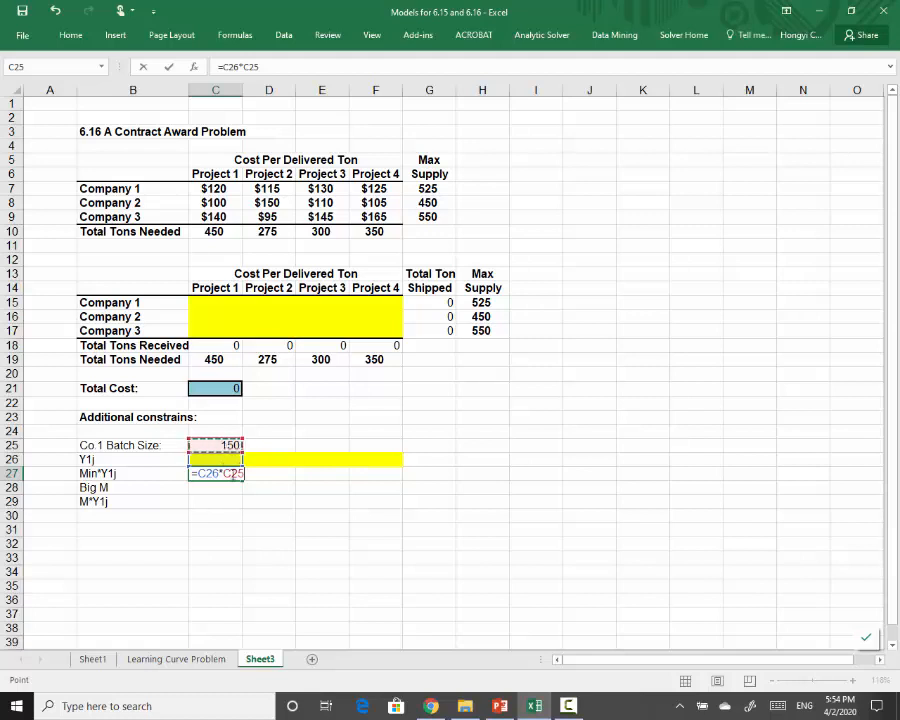
pyautogui.click(224, 474)
pyautogui.write('$')
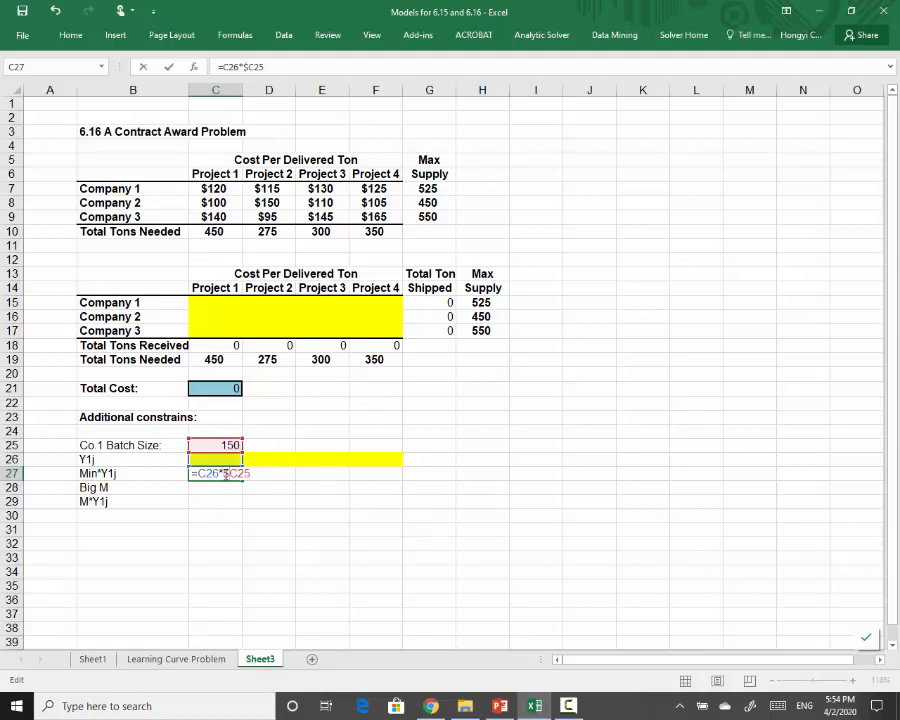
pyautogui.hotkey('ctrl', 'Return')
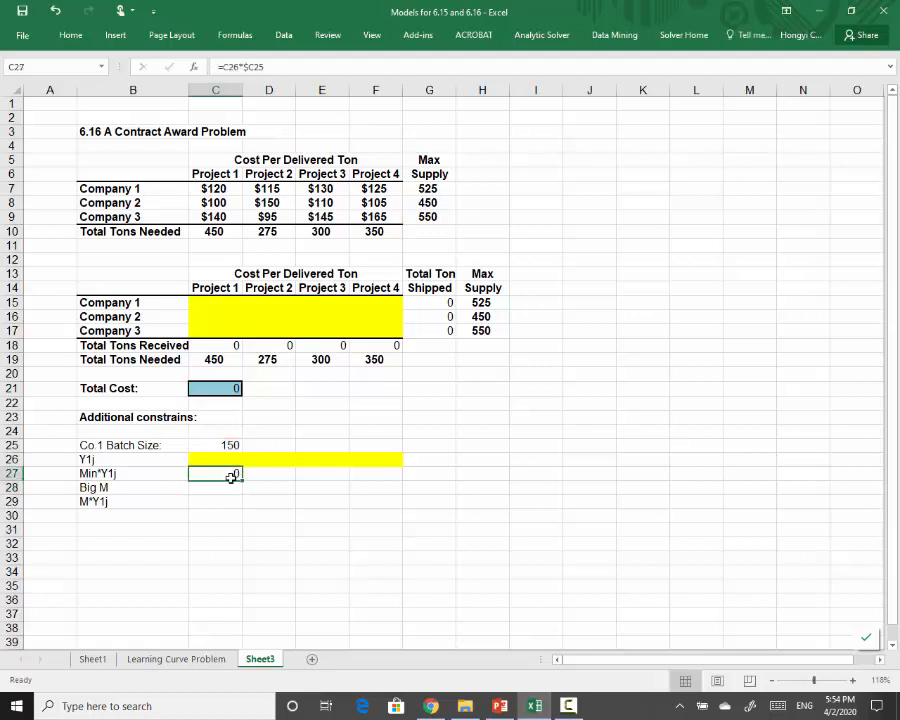
# Copy the Min*Y1j formula from C27 across to F27 and check the cell references in F27
pyautogui.moveTo(242, 481); pyautogui.dragTo(382, 475)
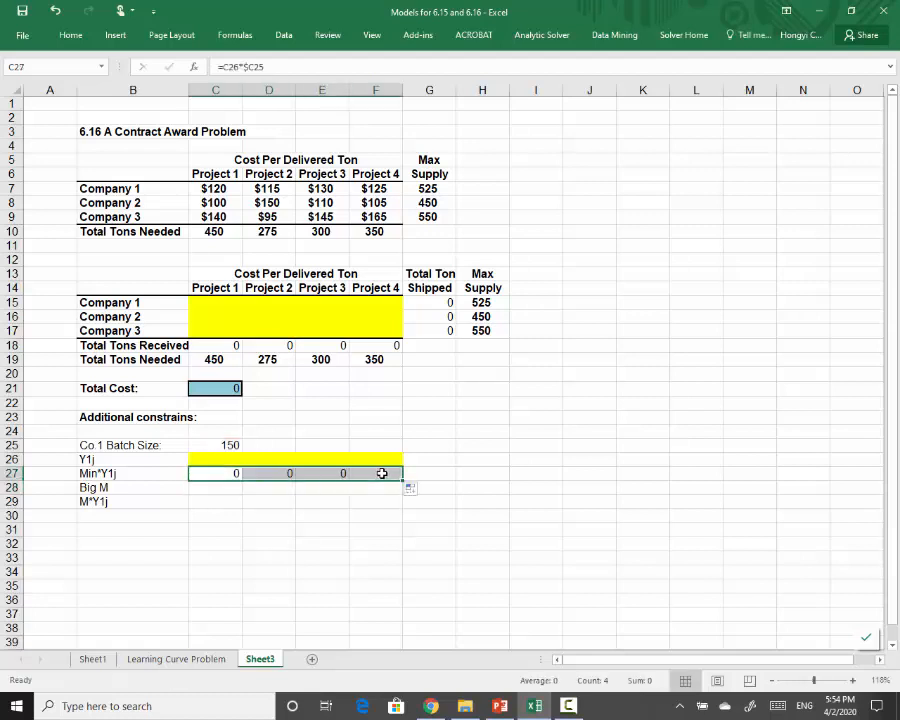
pyautogui.click(380, 474)
pyautogui.click(254, 66)
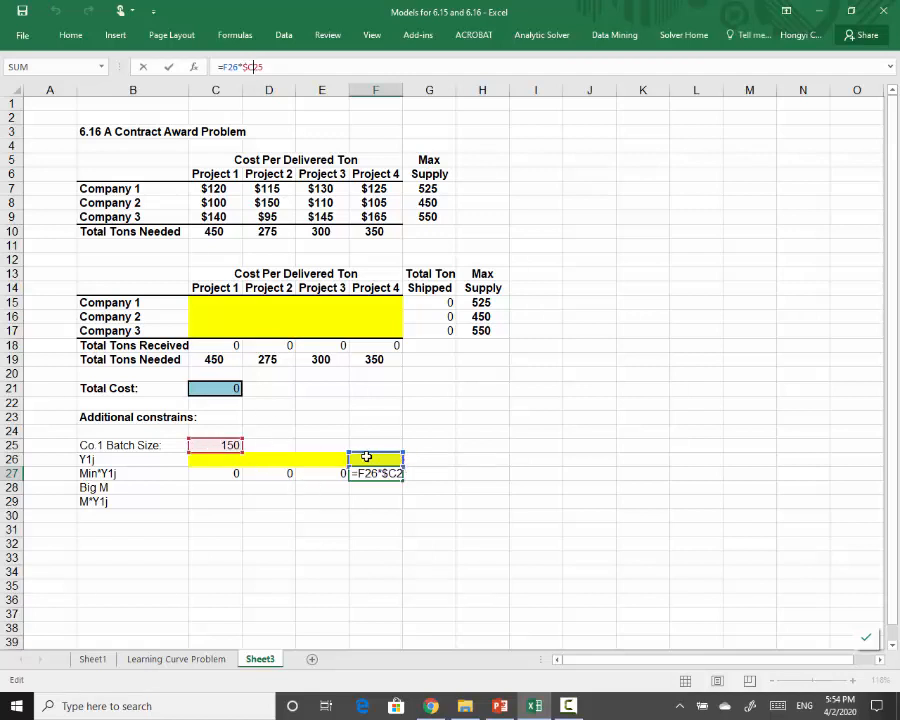
pyautogui.press('Return')
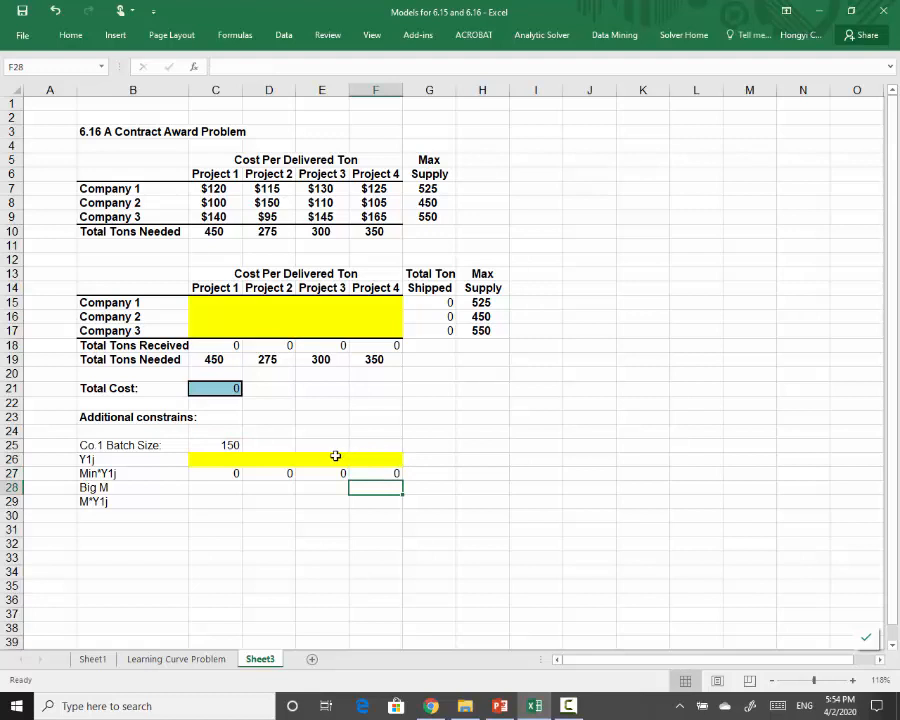
# Give the Min*Y1j cells C27:F27 a light pink fill
pyautogui.click(201, 473)
pyautogui.moveTo(201, 473); pyautogui.dragTo(366, 472)
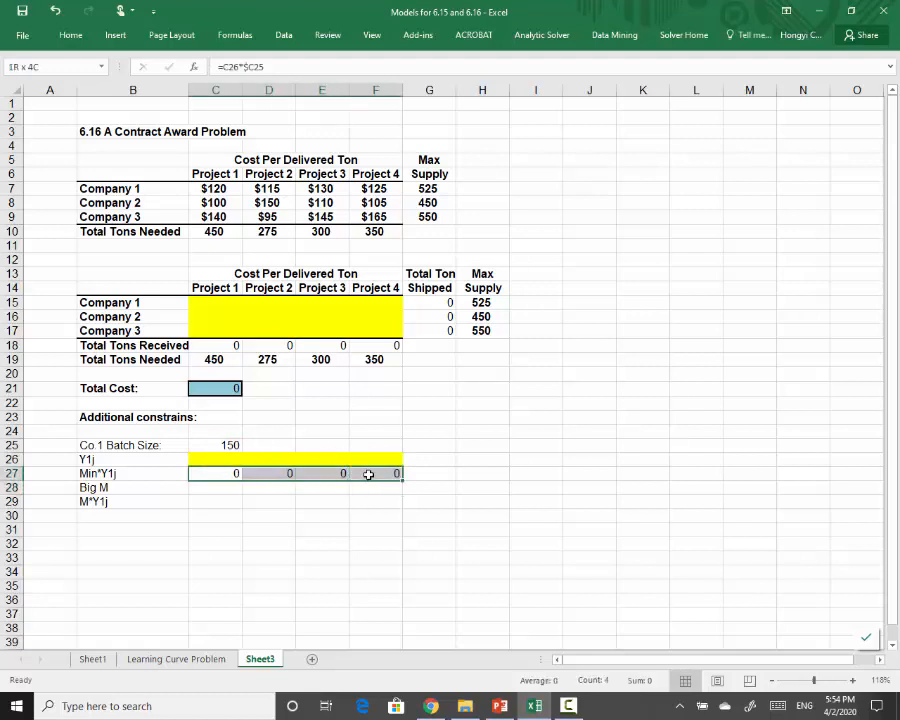
pyautogui.click(70, 35)
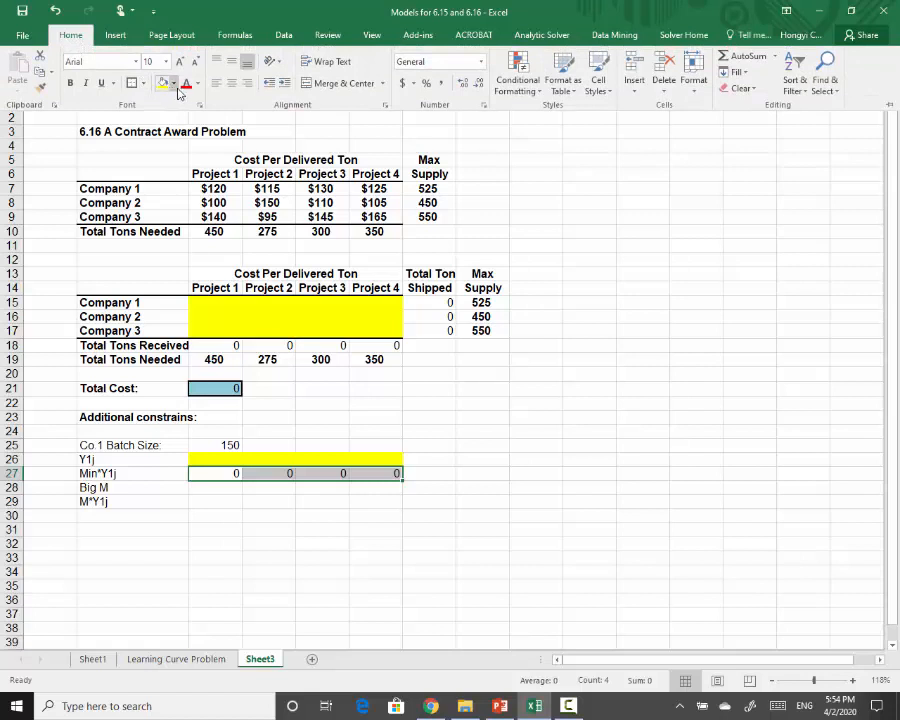
pyautogui.click(174, 84)
pyautogui.click(221, 128)
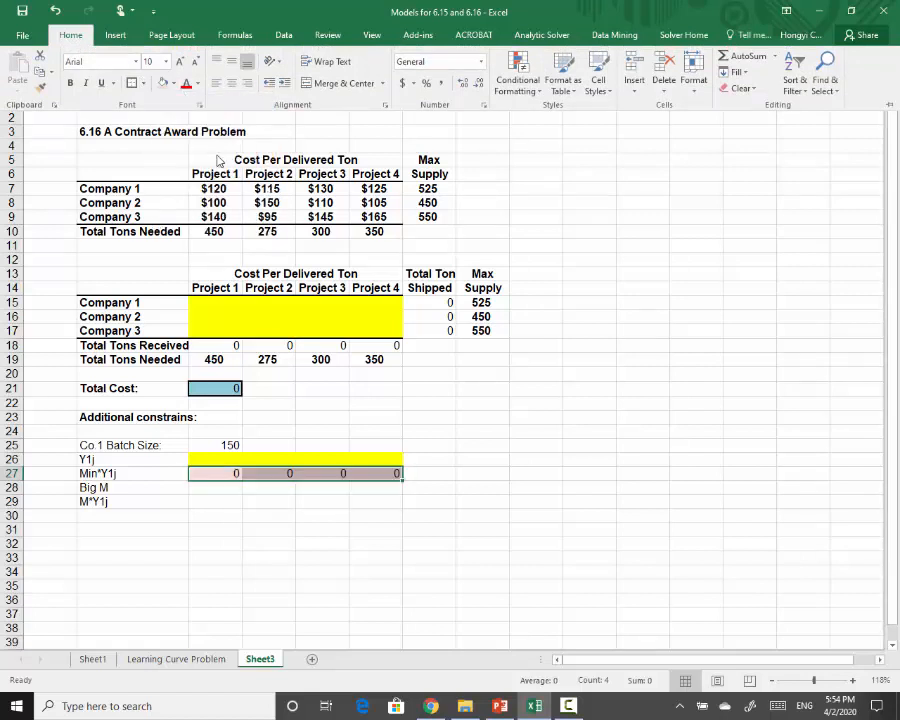
pyautogui.click(140, 500)
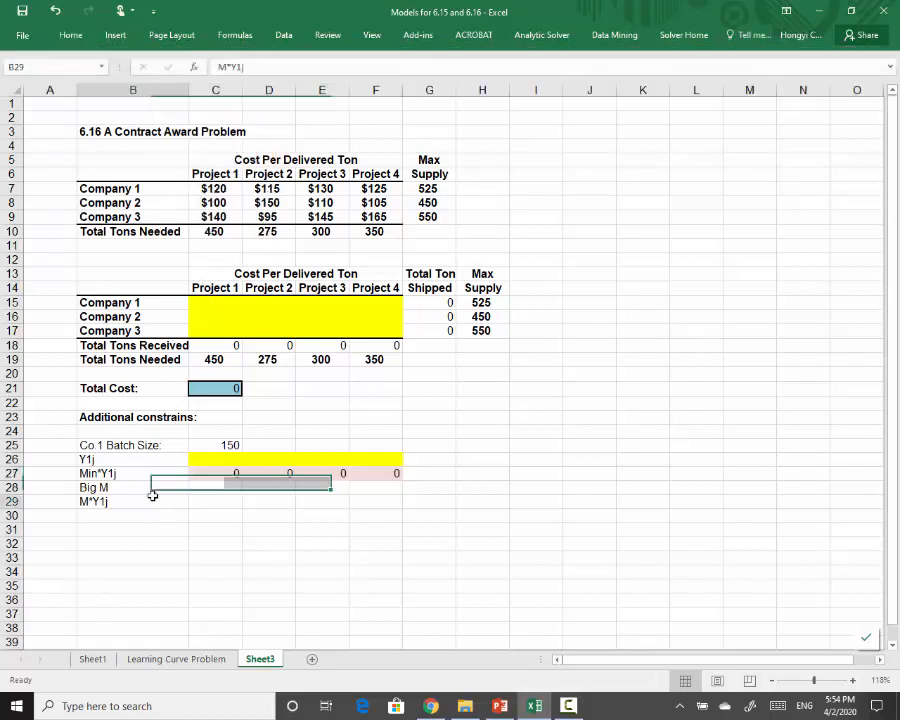
# Examine Company 1's Project 1 and 2 shipment cells, Project 1's tons needed and Company 1's max supply as limits for Big M
pyautogui.click(207, 490)
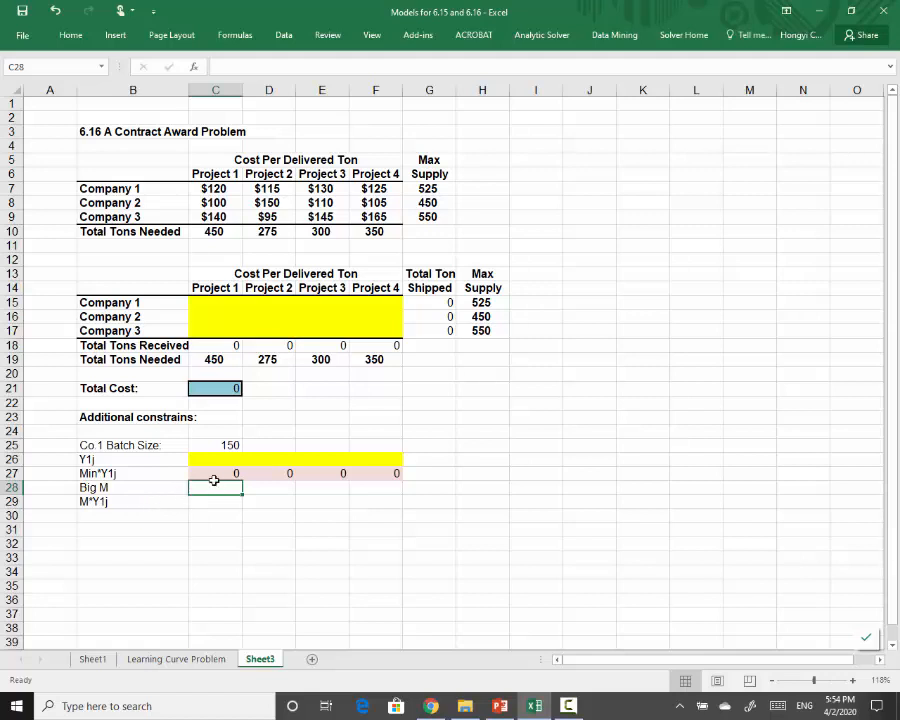
pyautogui.click(209, 301)
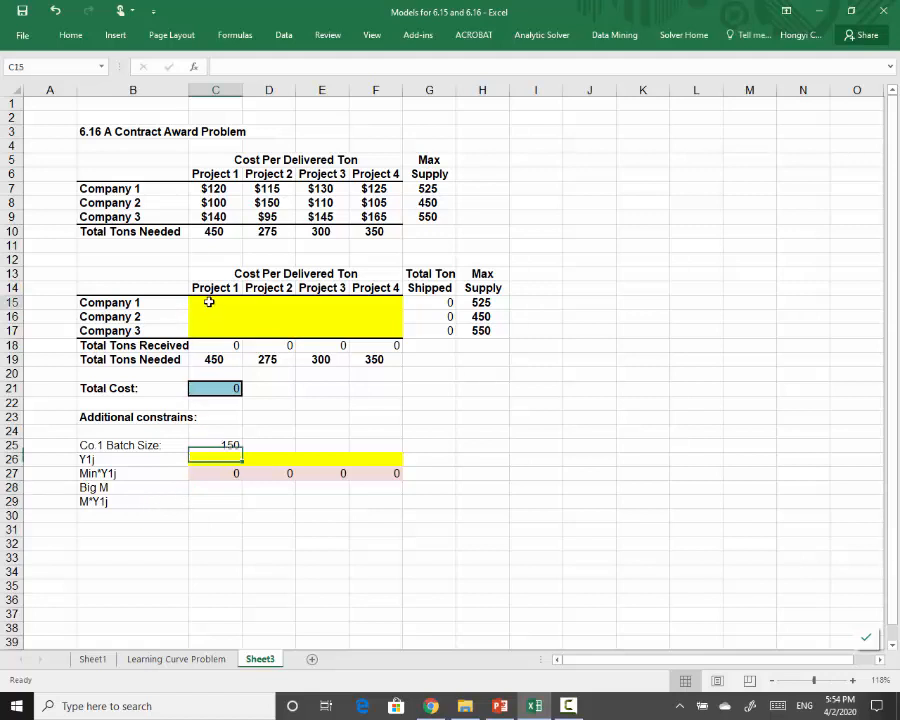
pyautogui.click(223, 487)
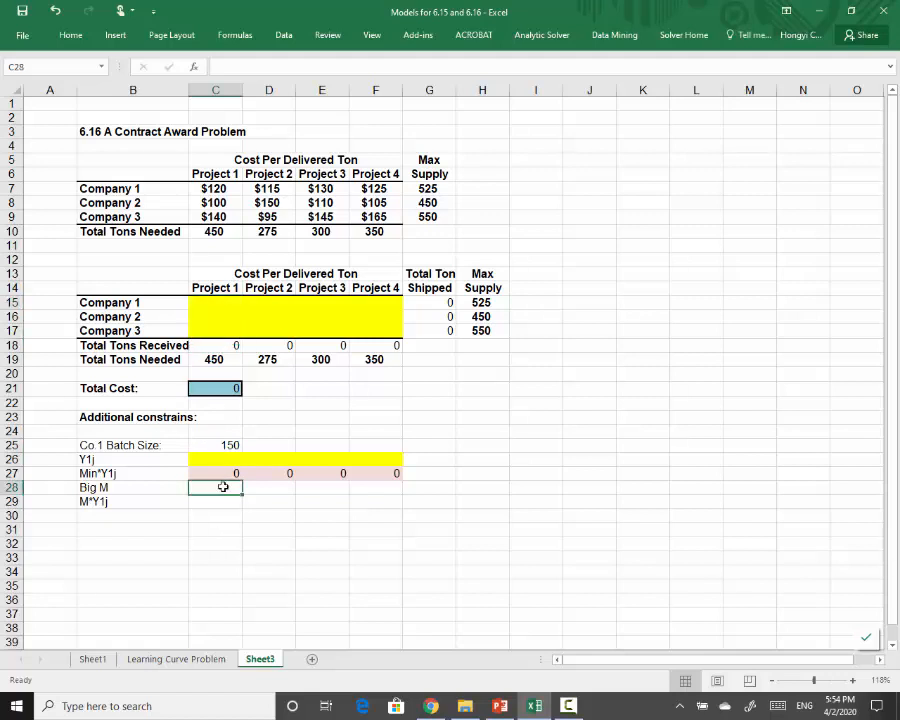
pyautogui.click(281, 486)
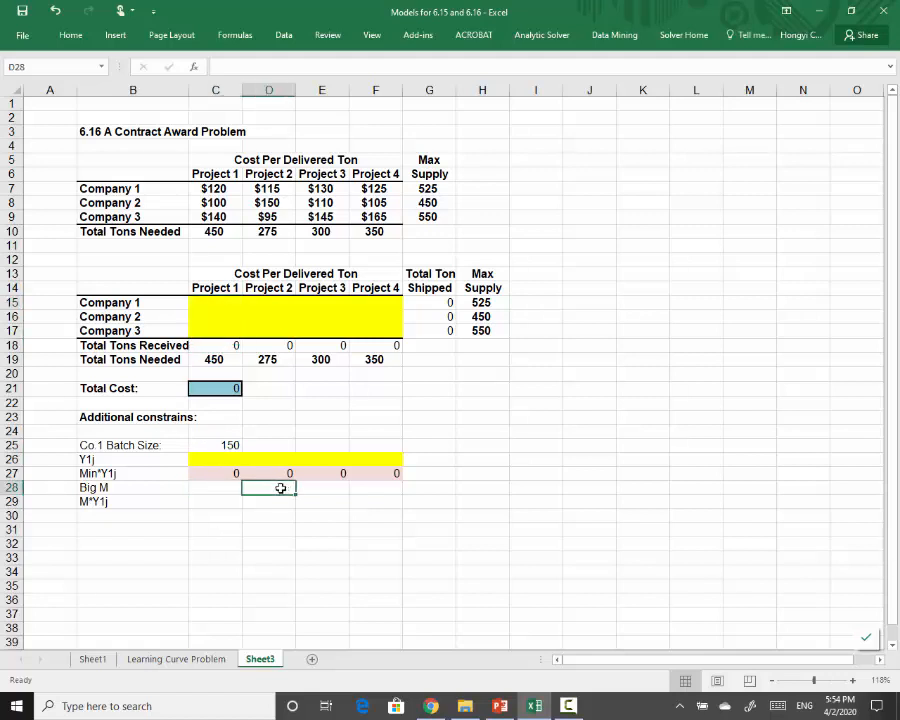
pyautogui.click(272, 301)
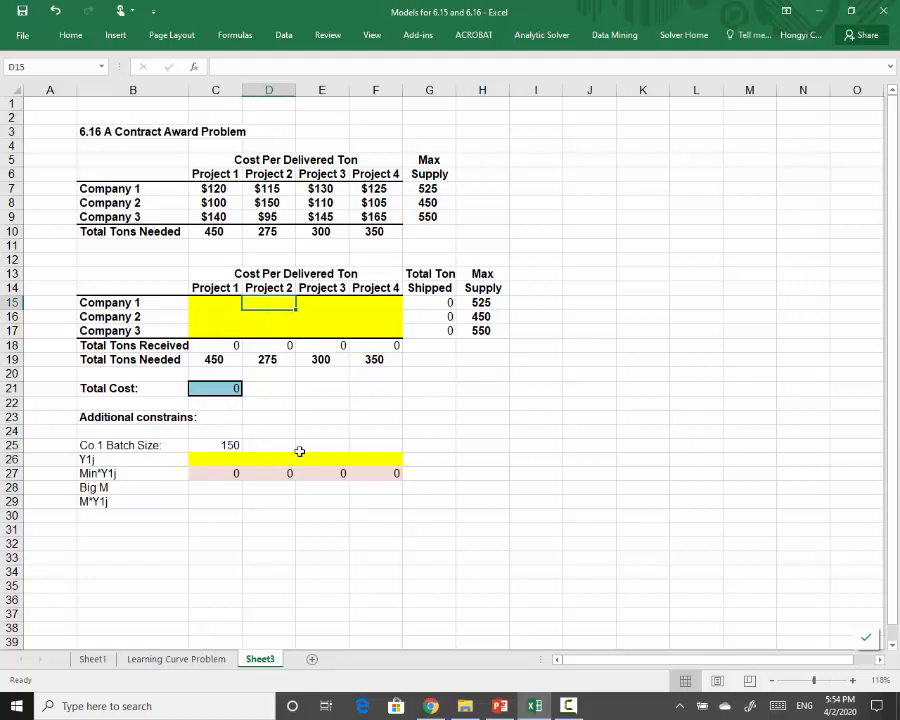
pyautogui.click(205, 490)
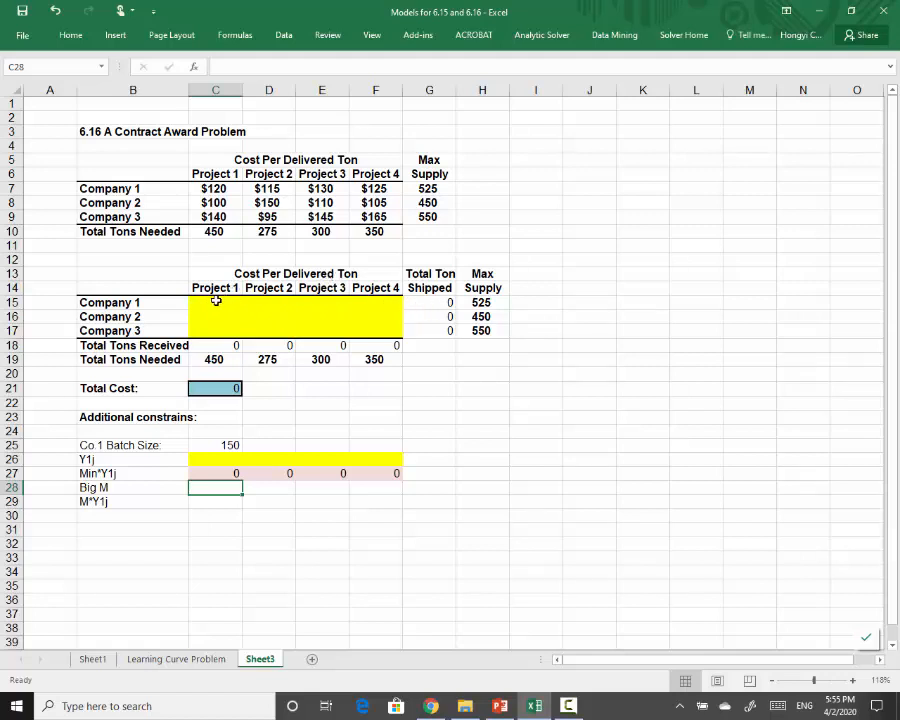
pyautogui.click(212, 359)
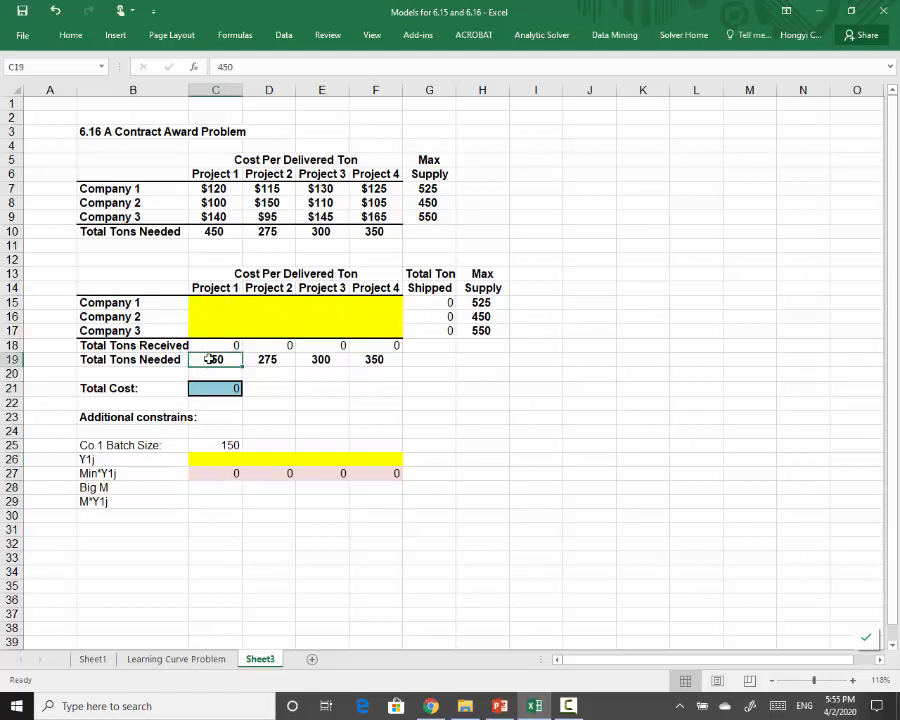
pyautogui.click(488, 302)
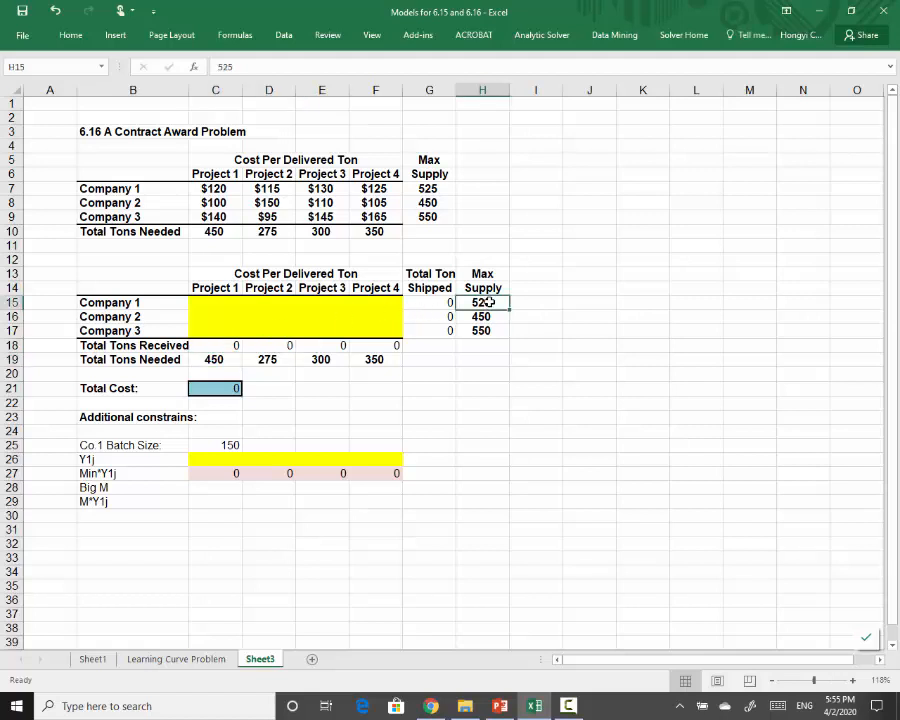
pyautogui.click(110, 302)
pyautogui.click(212, 304)
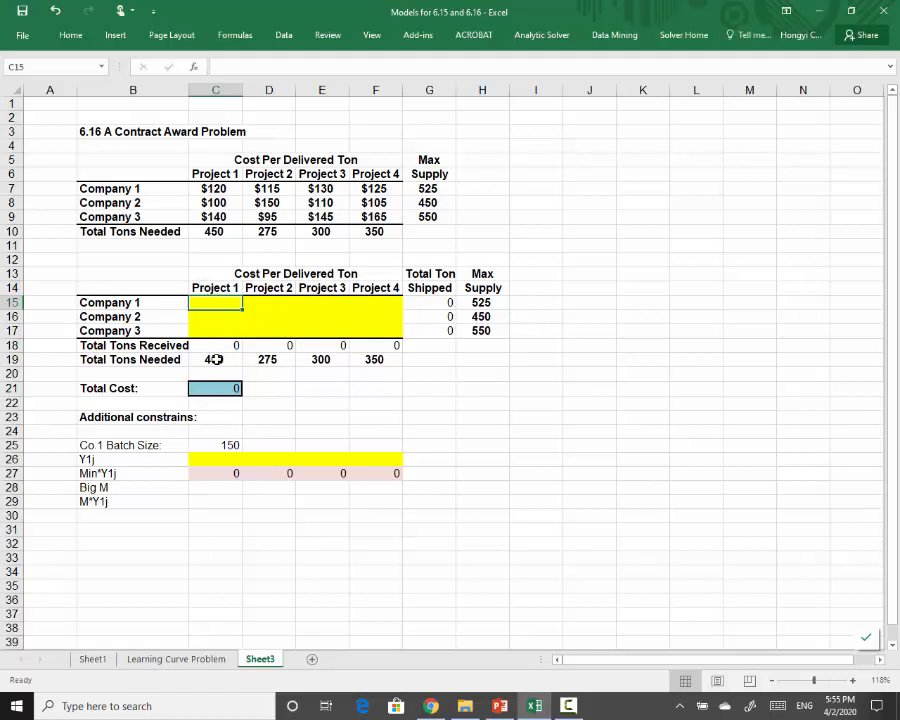
# Enter =MIN(H15,C19) in C28 as Project 1's Big M, the smaller of Company 1's max supply and the tons needed
pyautogui.click(203, 490)
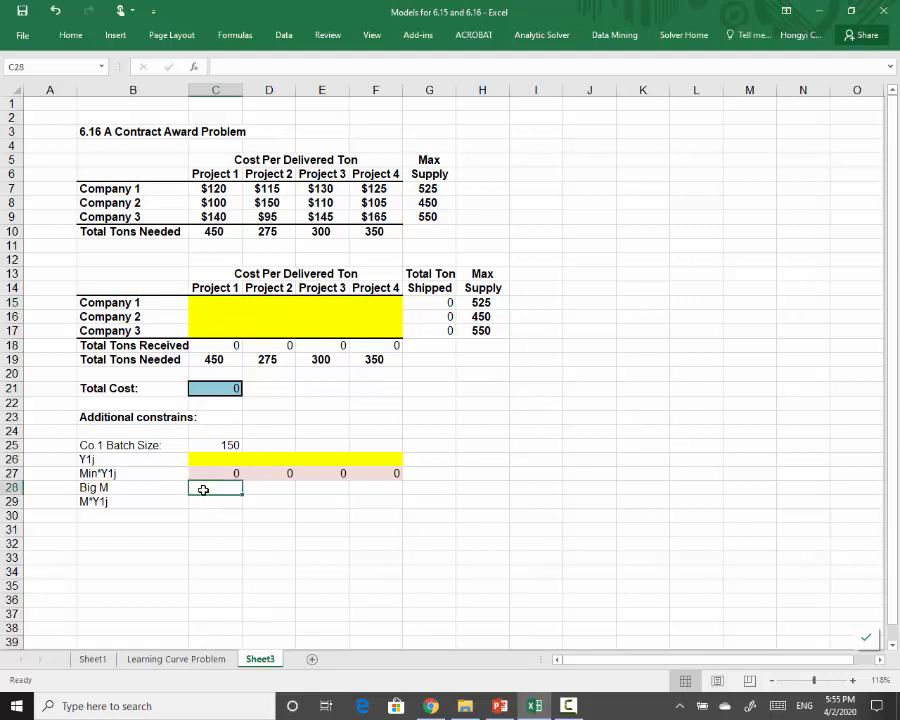
pyautogui.write('=')
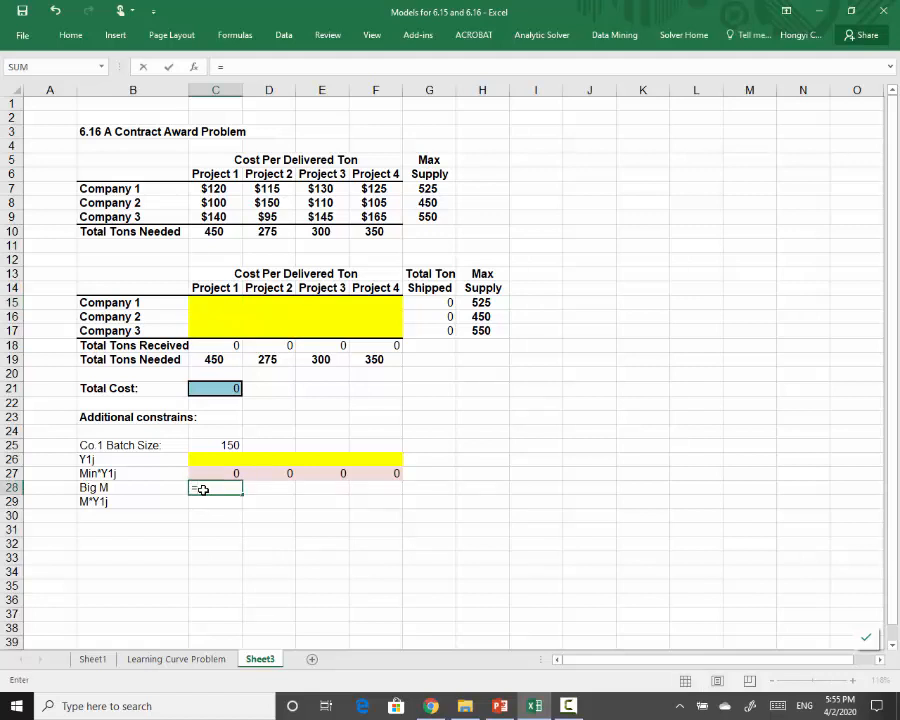
pyautogui.write('min(')
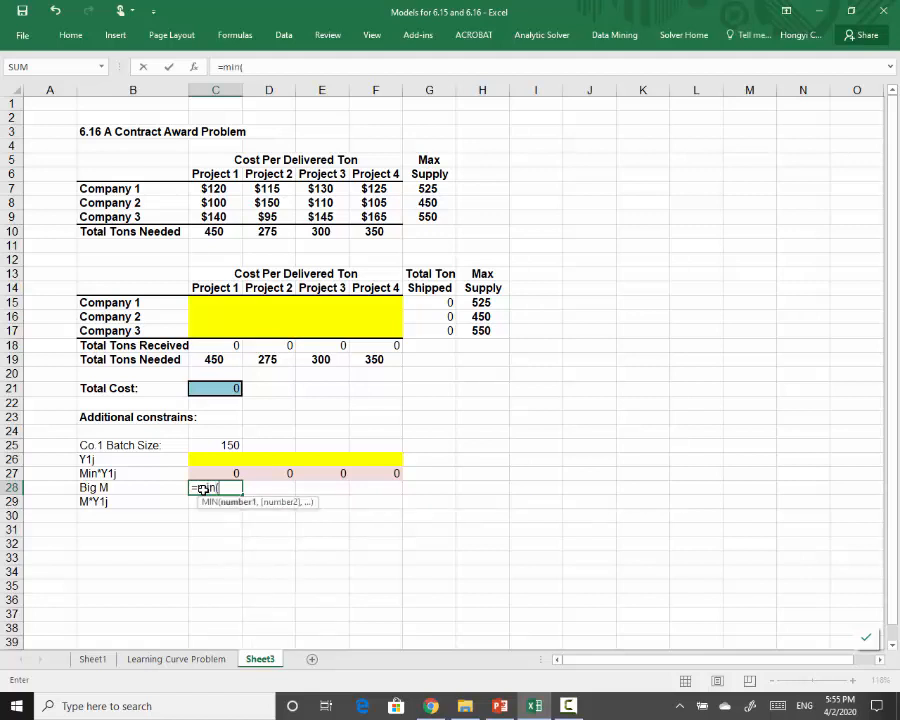
pyautogui.click(496, 300)
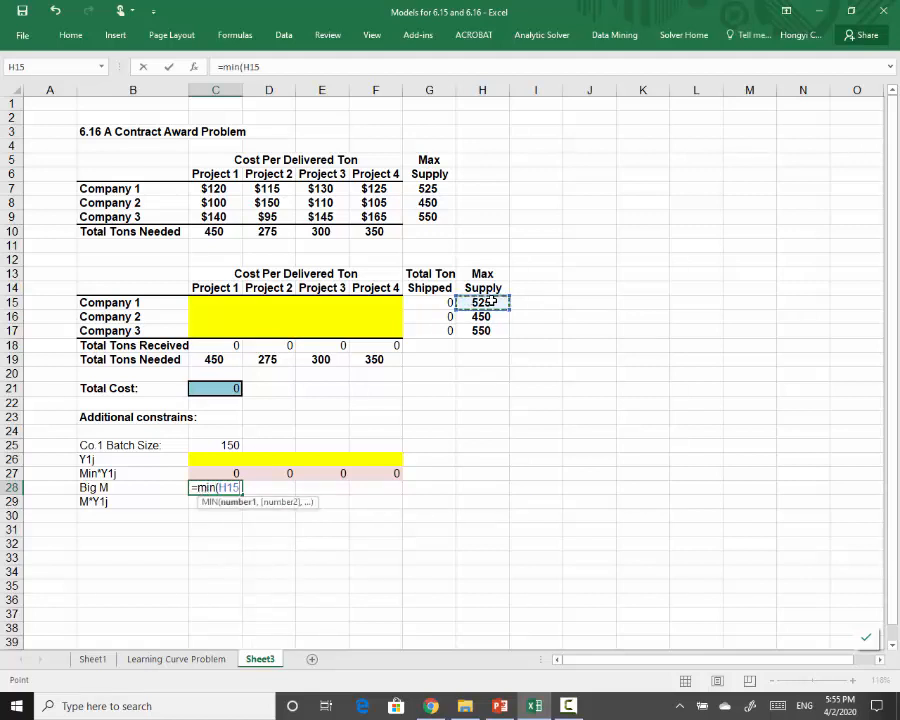
pyautogui.write(',')
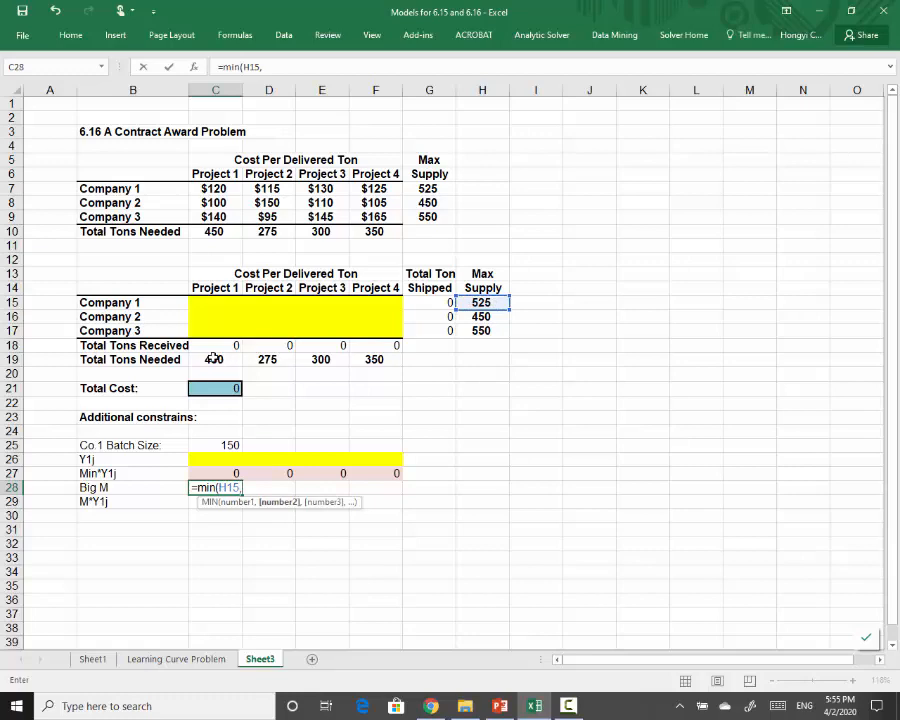
pyautogui.click(212, 361)
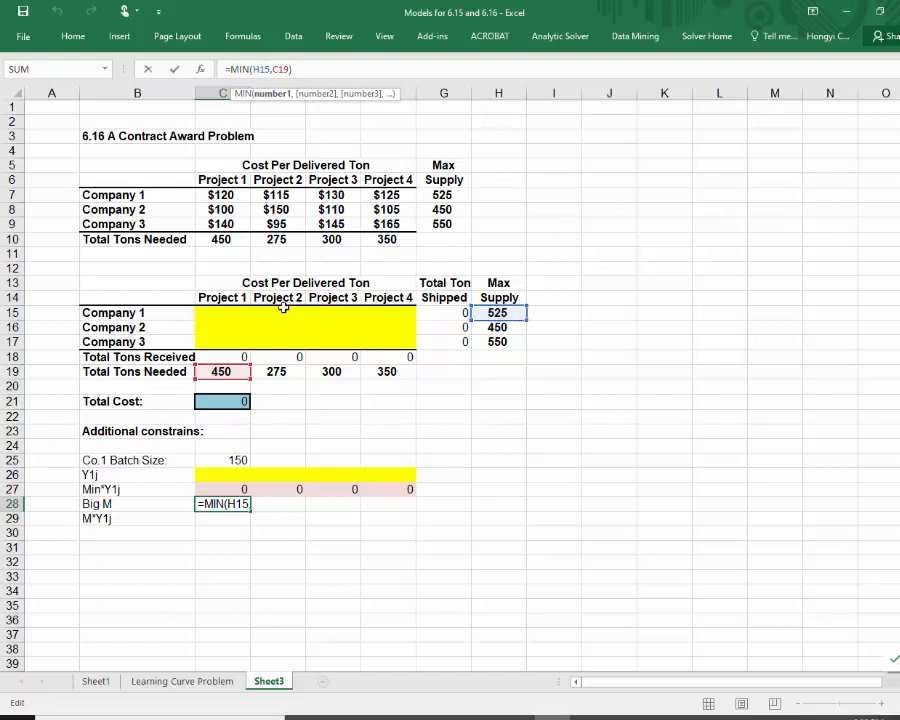
pyautogui.press('Return')
# Examine the tons needed for Projects 2 and 3 against Company 1's max supply as the basis for their Big M values
pyautogui.click(289, 504)
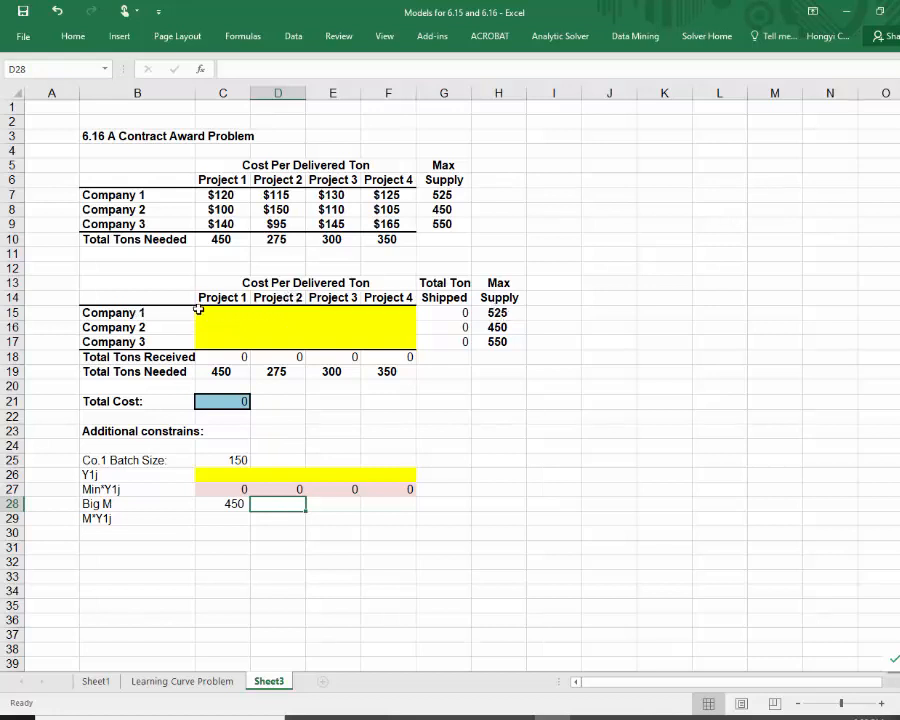
pyautogui.click(283, 313)
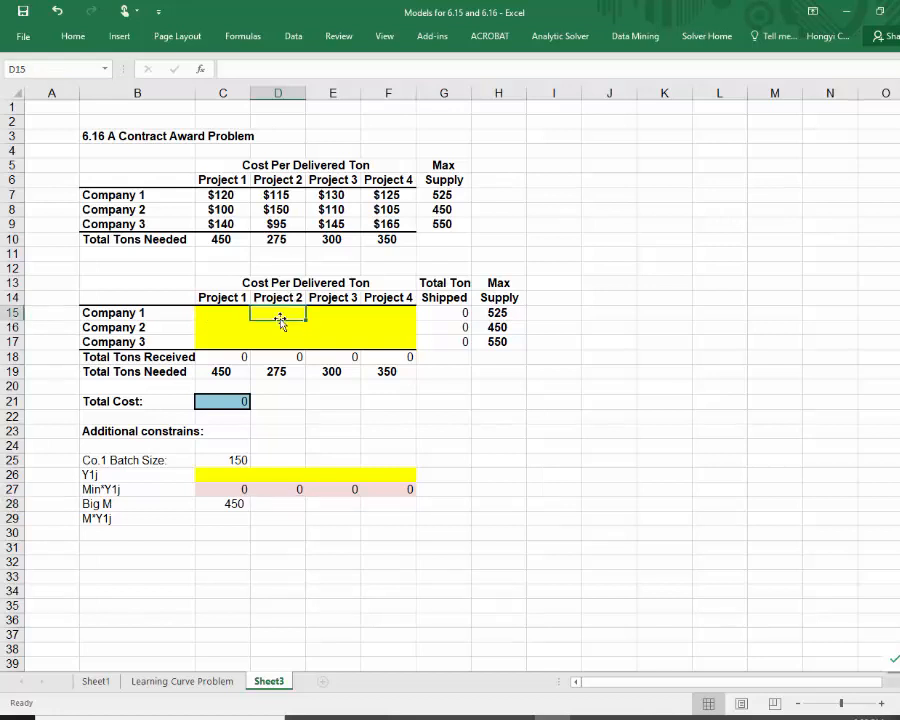
pyautogui.click(275, 371)
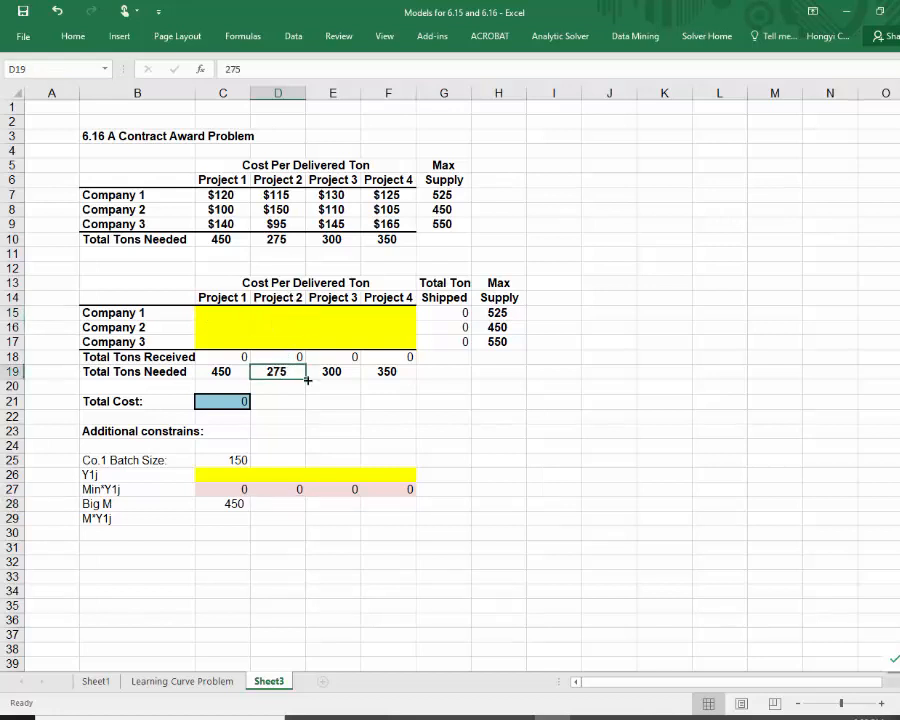
pyautogui.click(497, 313)
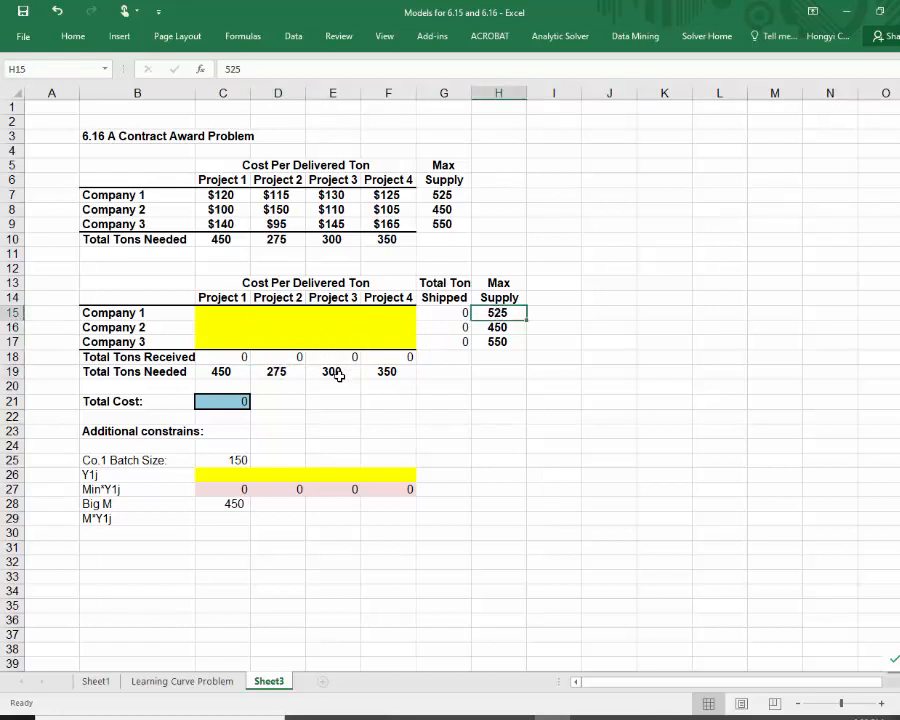
pyautogui.click(331, 502)
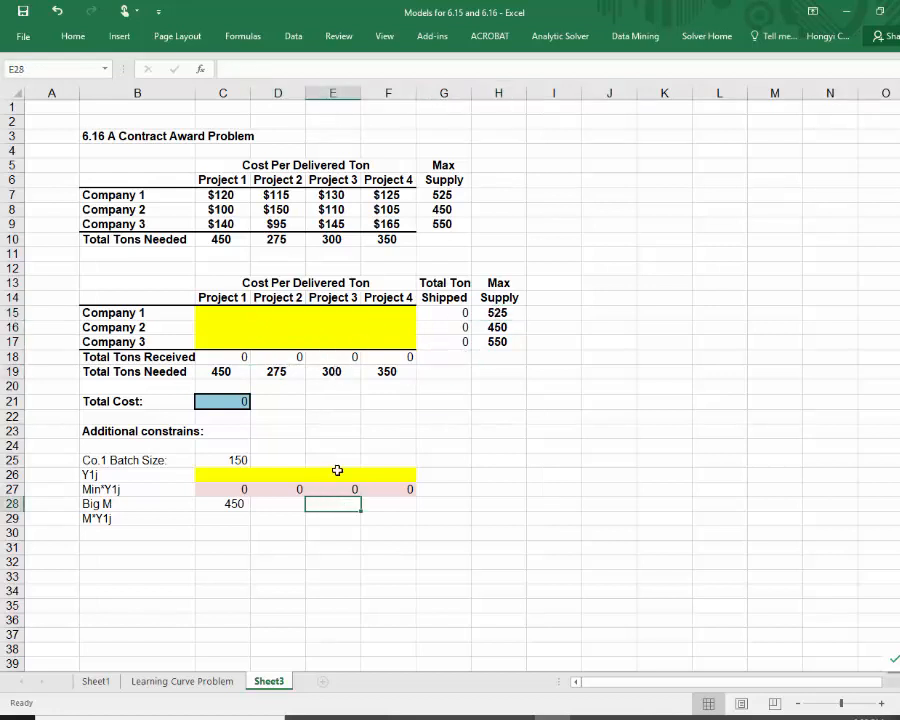
pyautogui.click(332, 371)
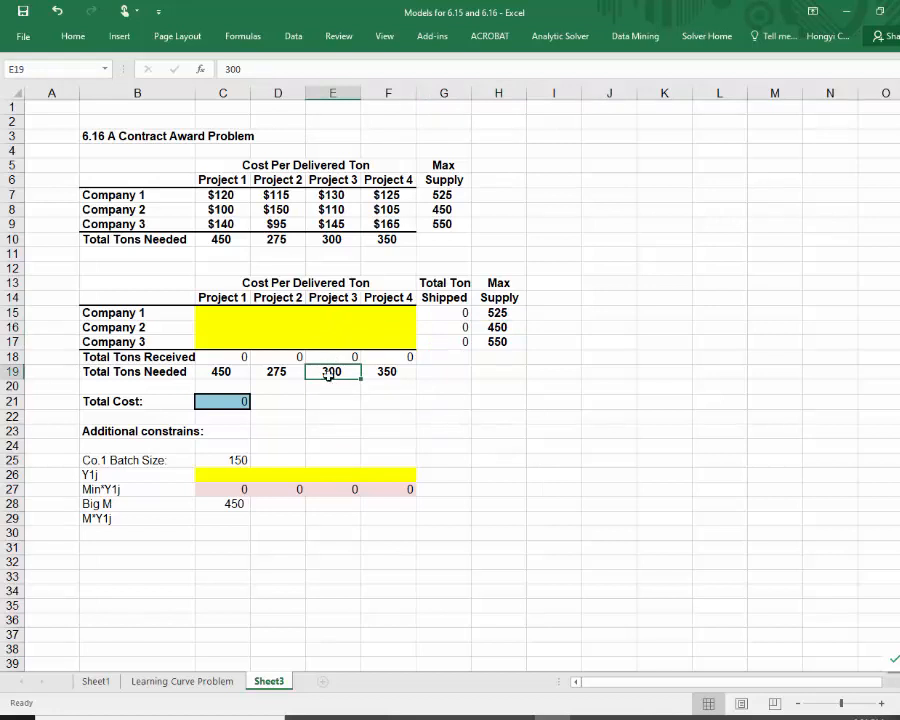
pyautogui.click(506, 312)
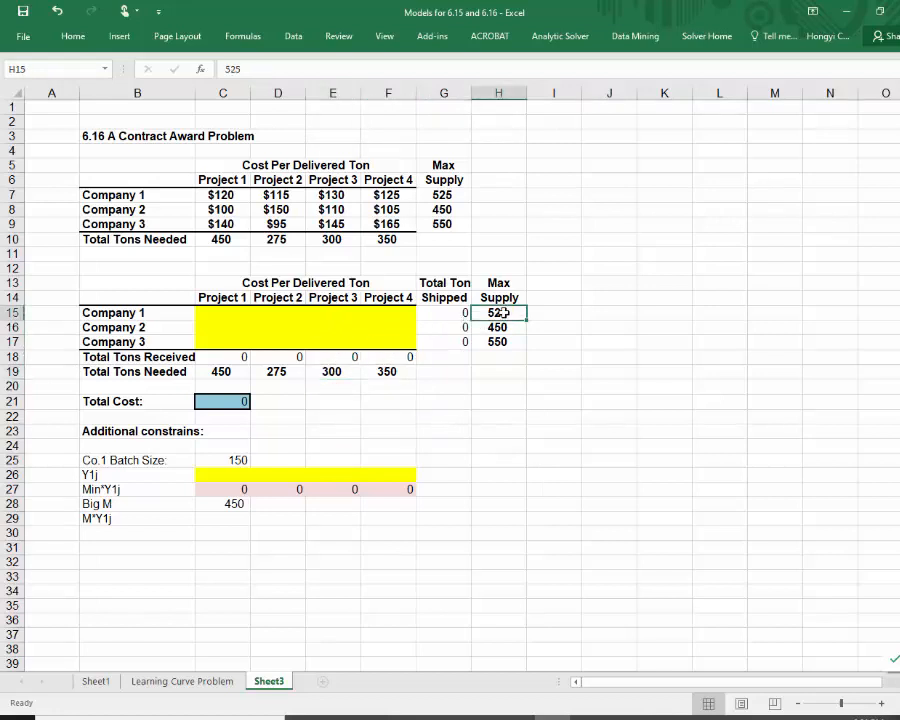
pyautogui.click(237, 518)
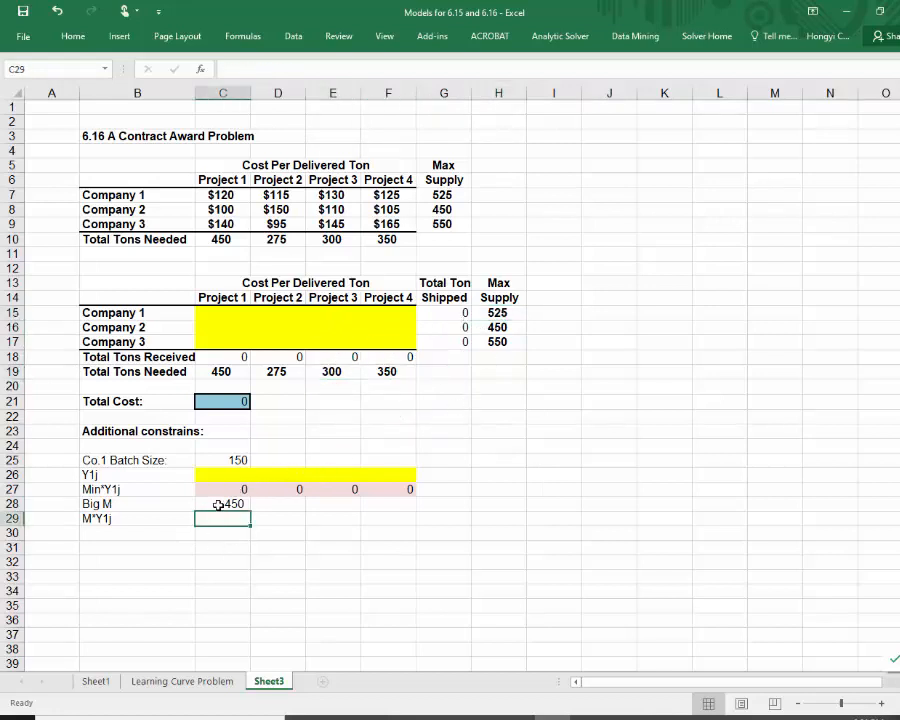
# Fix the max supply column in C28's Big M formula so it reads =MIN($H15,C19)
pyautogui.click(227, 503)
pyautogui.click(281, 69)
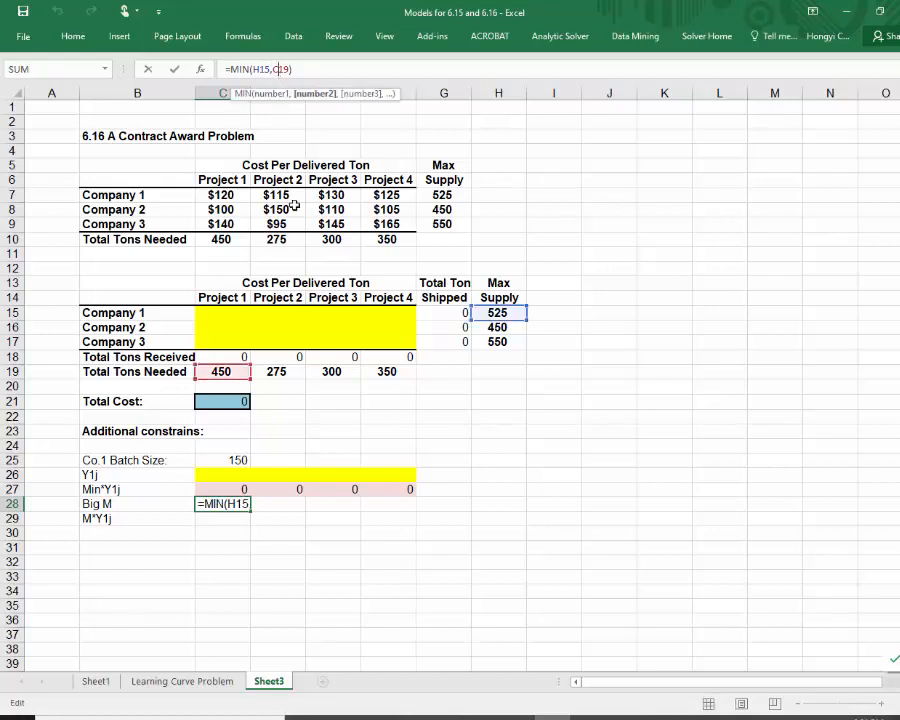
pyautogui.click(256, 69)
pyautogui.write('$')
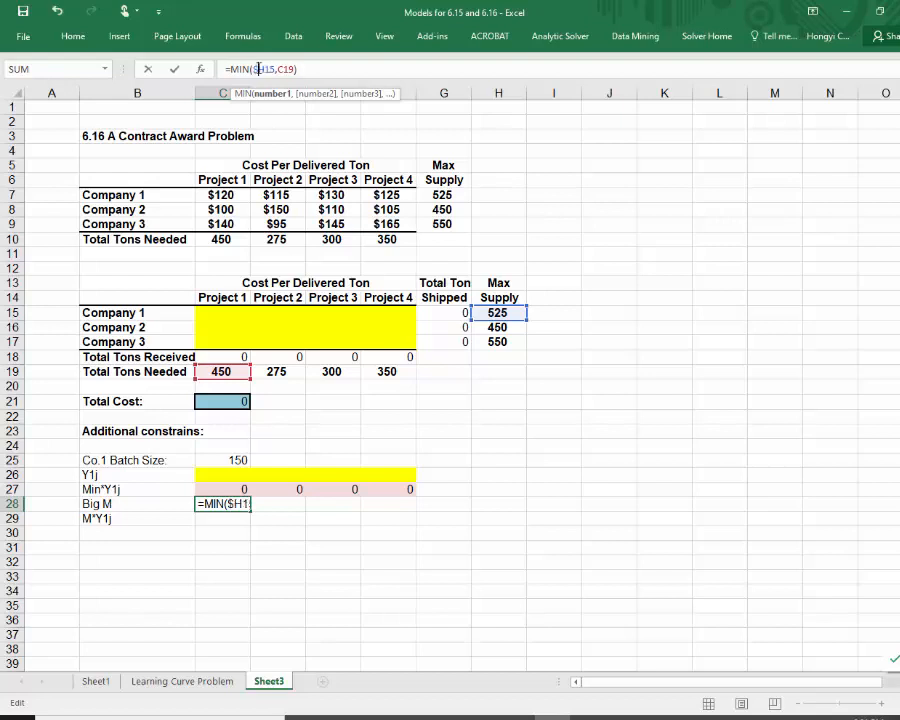
pyautogui.press('Return')
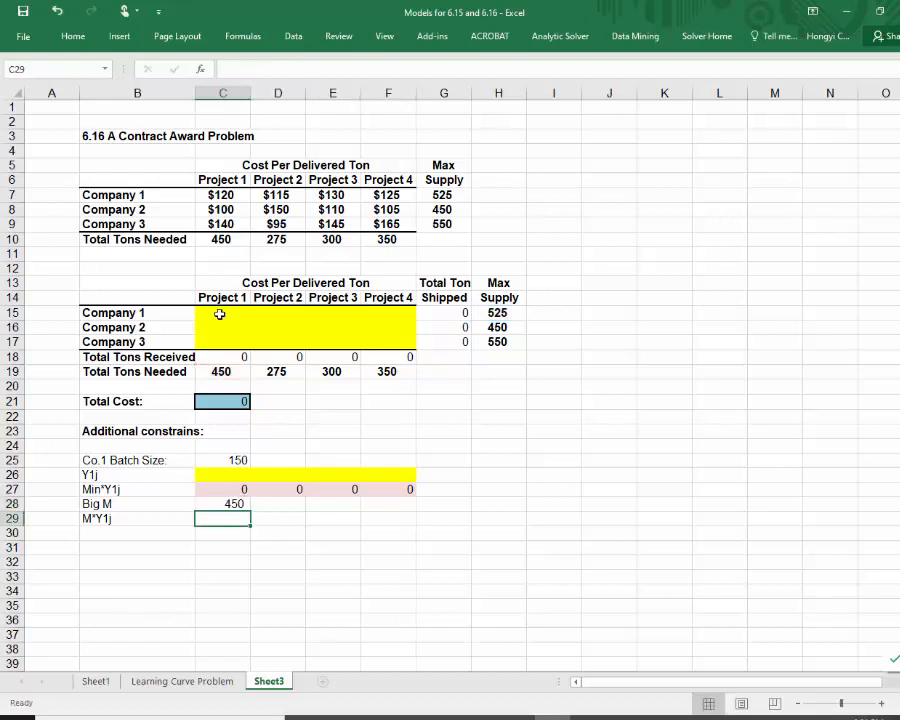
# Copy the Big M formula from C28 across to F28 and check the cell references in F28
pyautogui.click(232, 503)
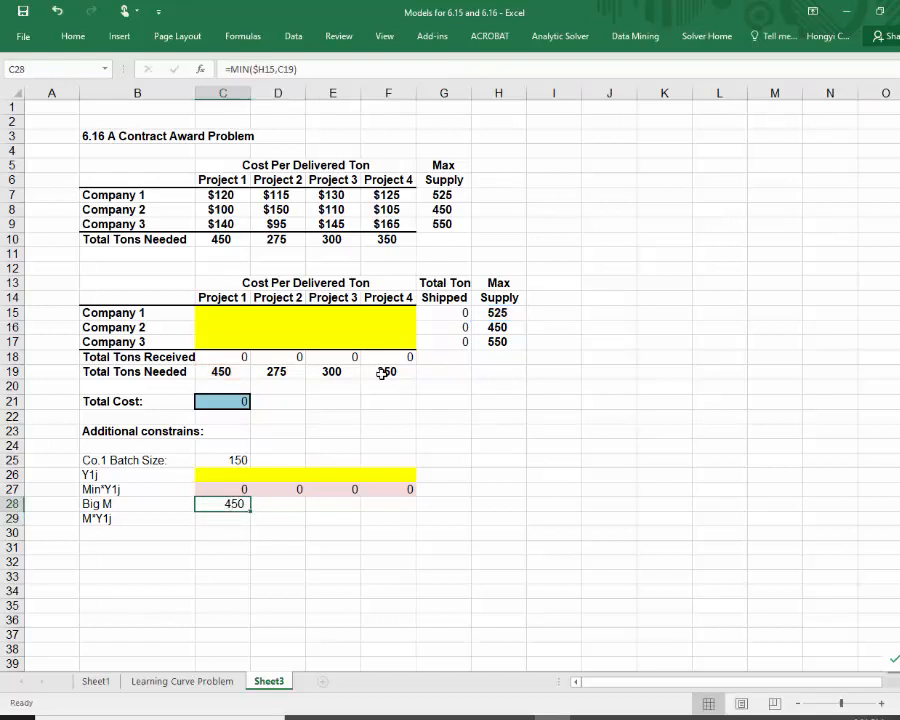
pyautogui.moveTo(251, 512); pyautogui.dragTo(407, 507)
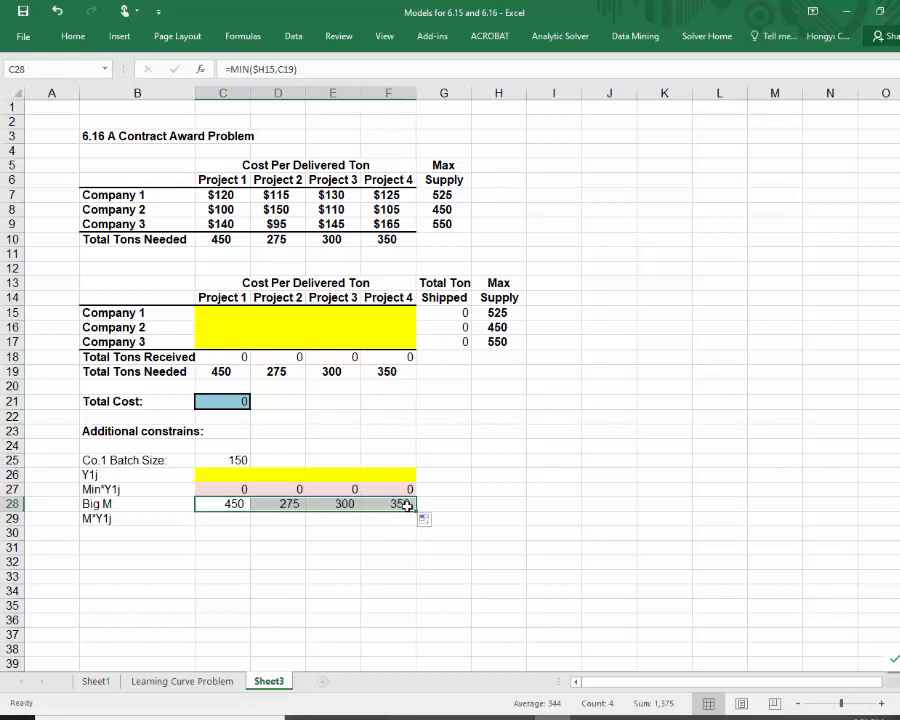
pyautogui.click(393, 504)
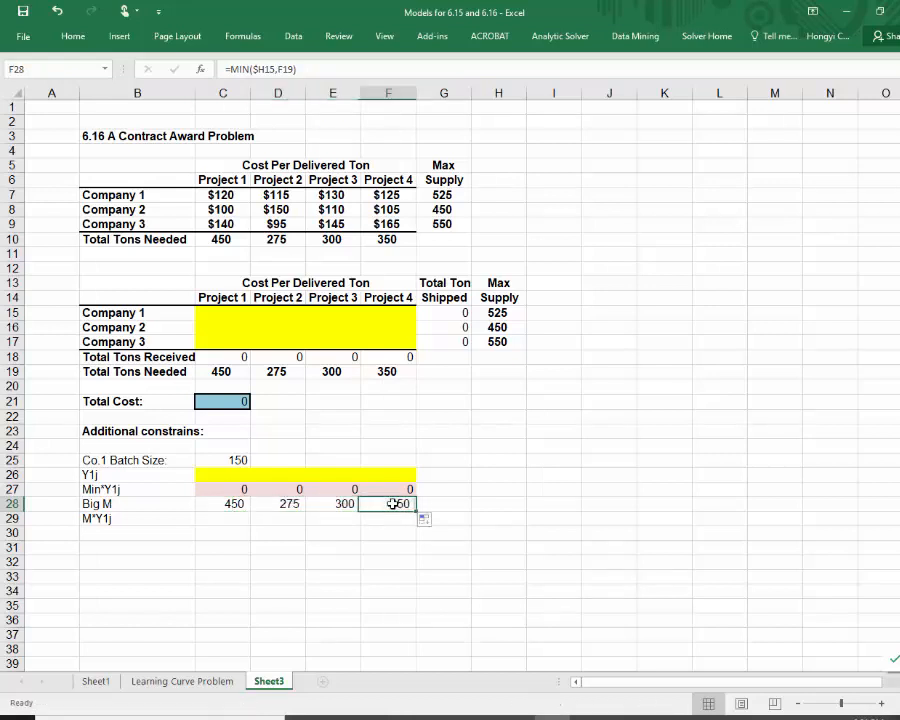
pyautogui.click(278, 69)
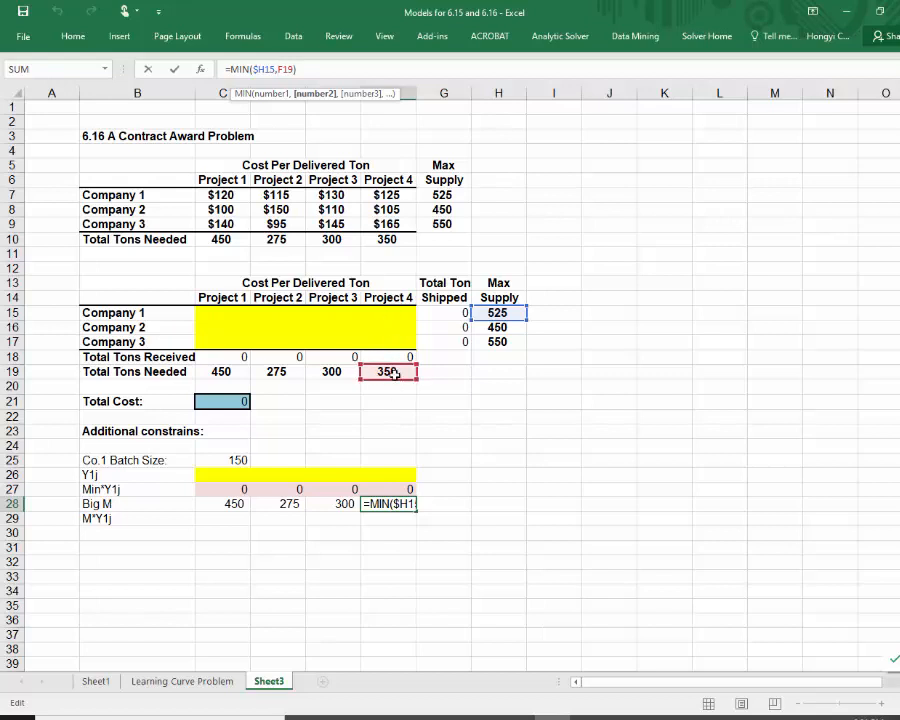
pyautogui.press('Return')
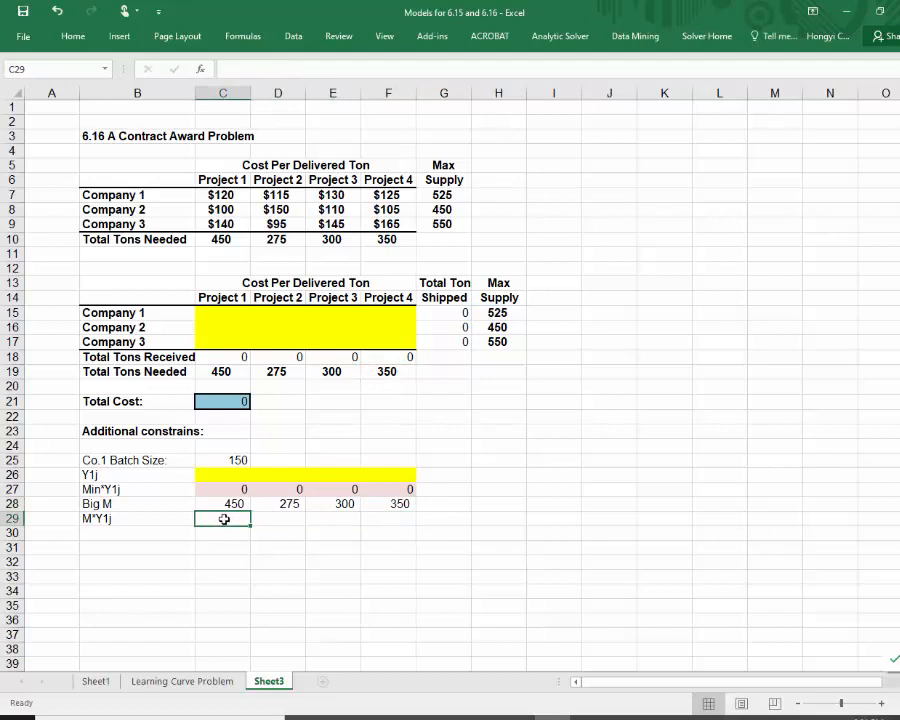
# Enter =C28*C26 in C29 to multiply Project 1's Big M by Y1j, and copy the formula across to F29
pyautogui.write('=')
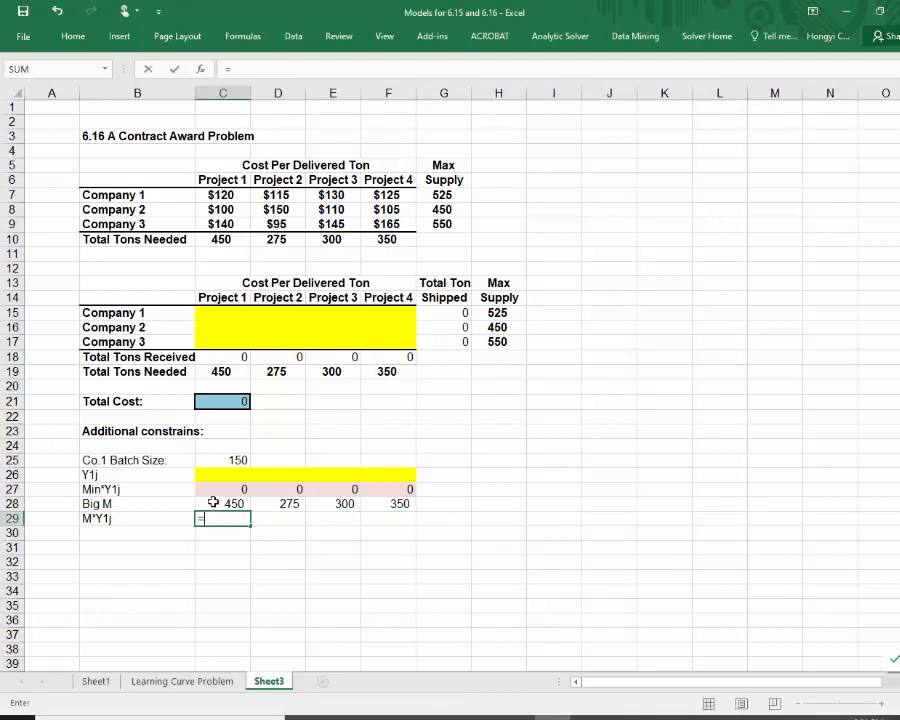
pyautogui.click(201, 504)
pyautogui.write('*')
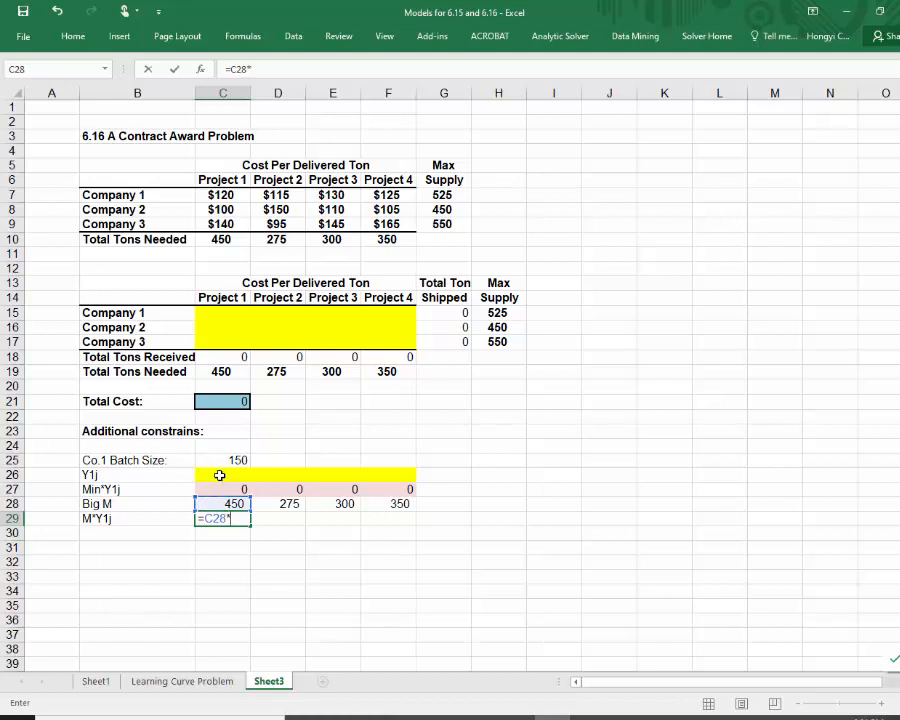
pyautogui.click(219, 473)
pyautogui.press('Return')
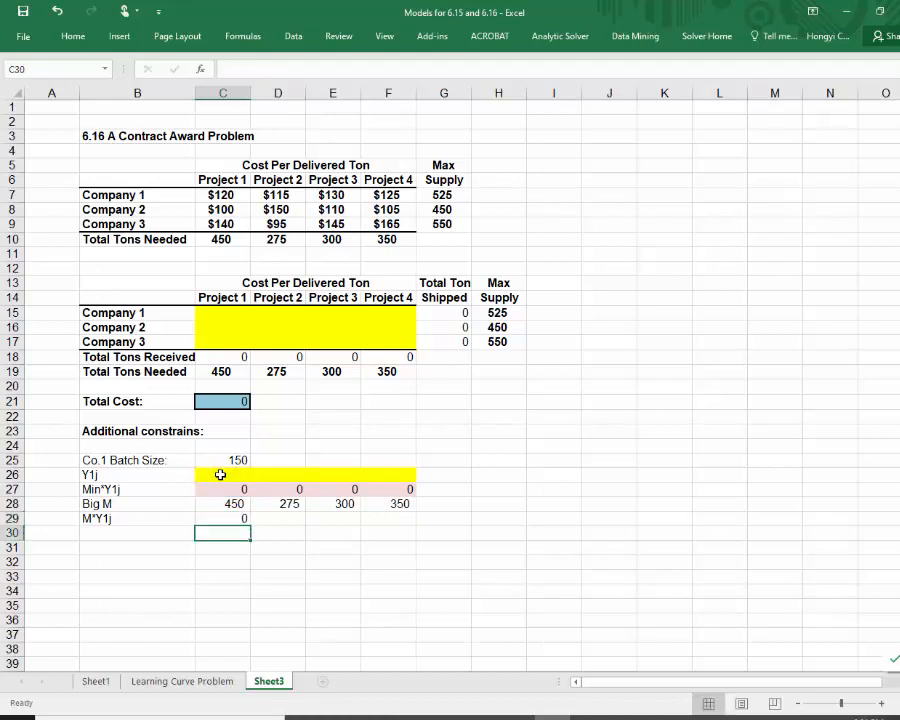
pyautogui.click(223, 517)
pyautogui.moveTo(251, 525); pyautogui.dragTo(416, 524)
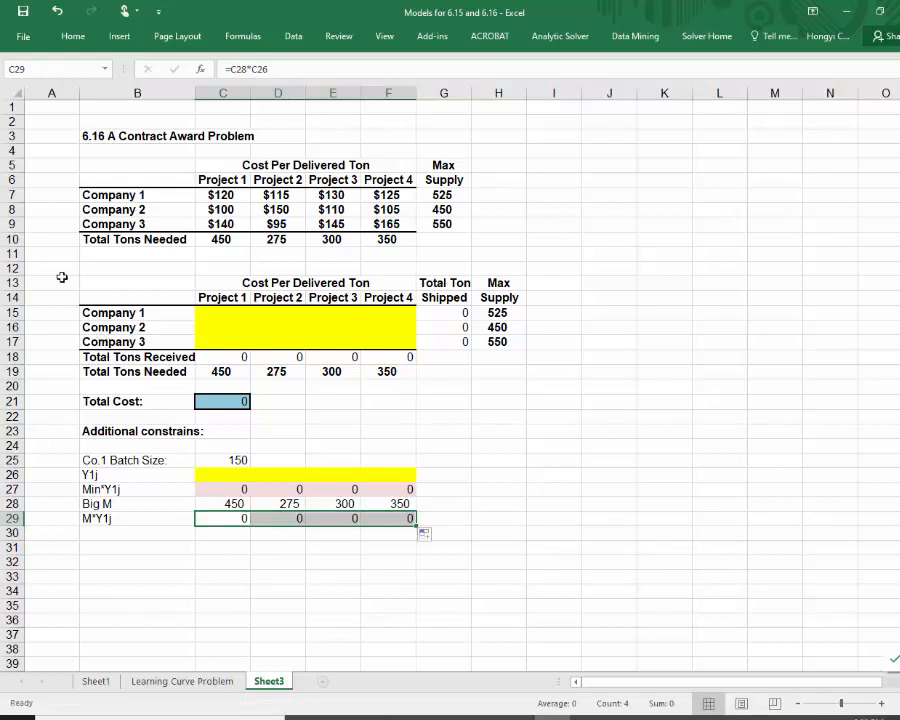
# Shade the M*Y1j cells C29:F29 light pink, and check the Company 1 Side Constraints slide in PowerPoint before returning to Excel
pyautogui.click(74, 40)
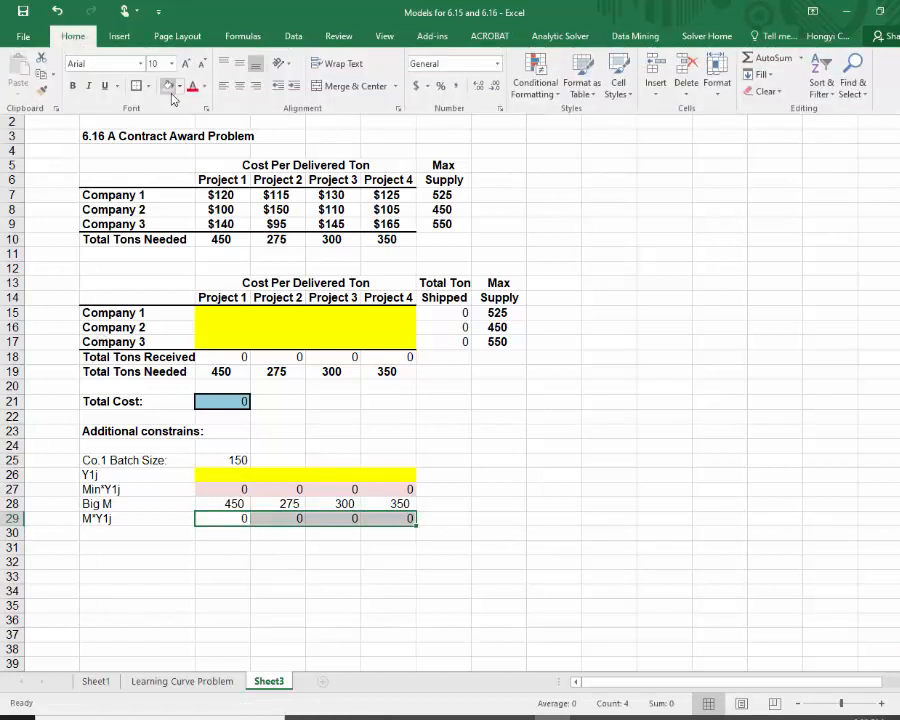
pyautogui.click(222, 565)
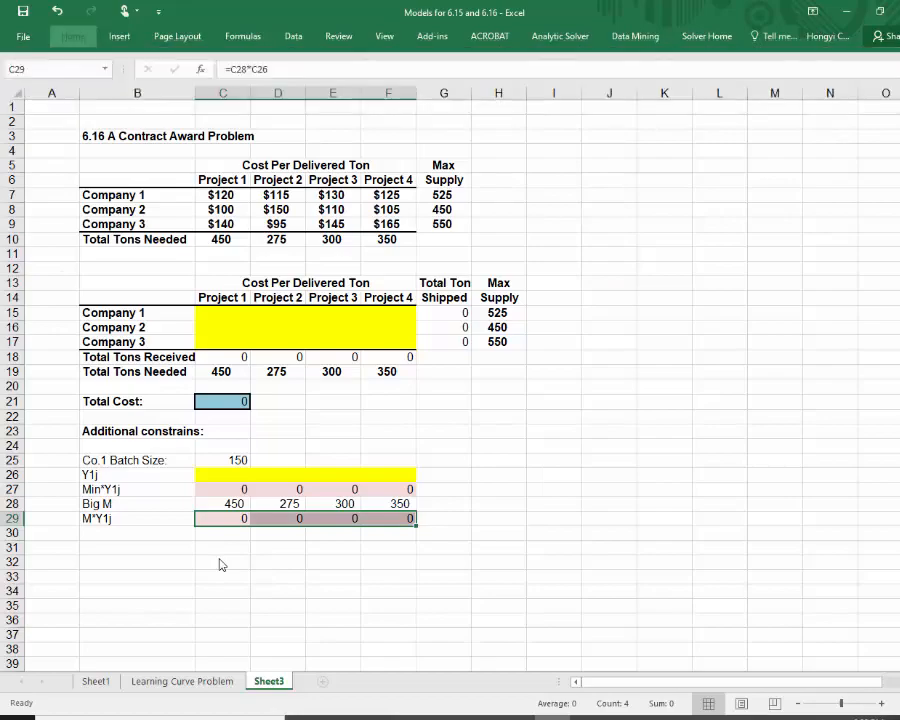
pyautogui.click(516, 718)
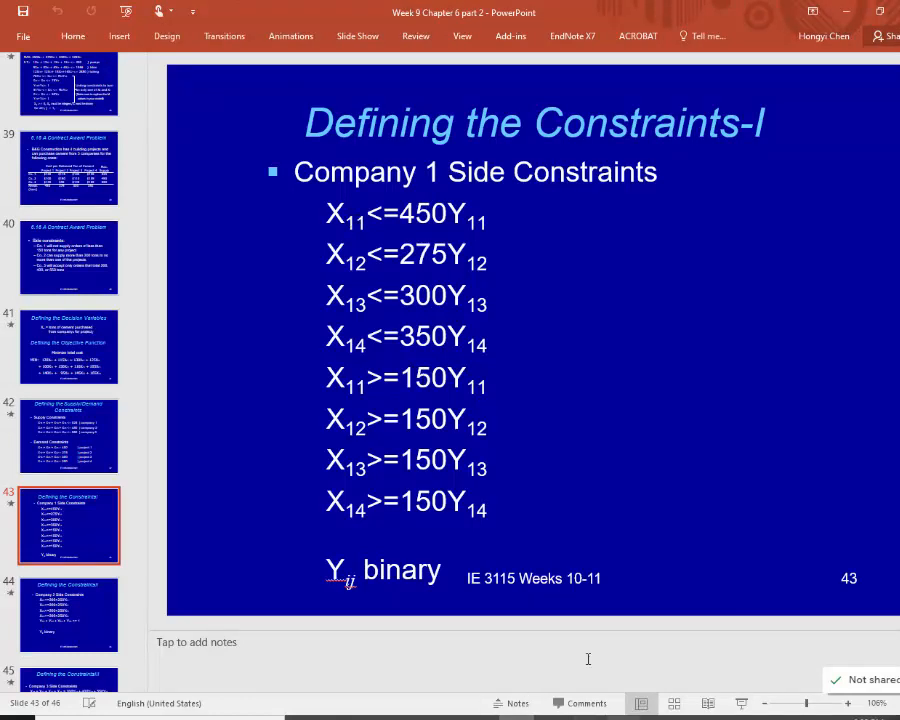
pyautogui.hotkey('alt', 'Tab')
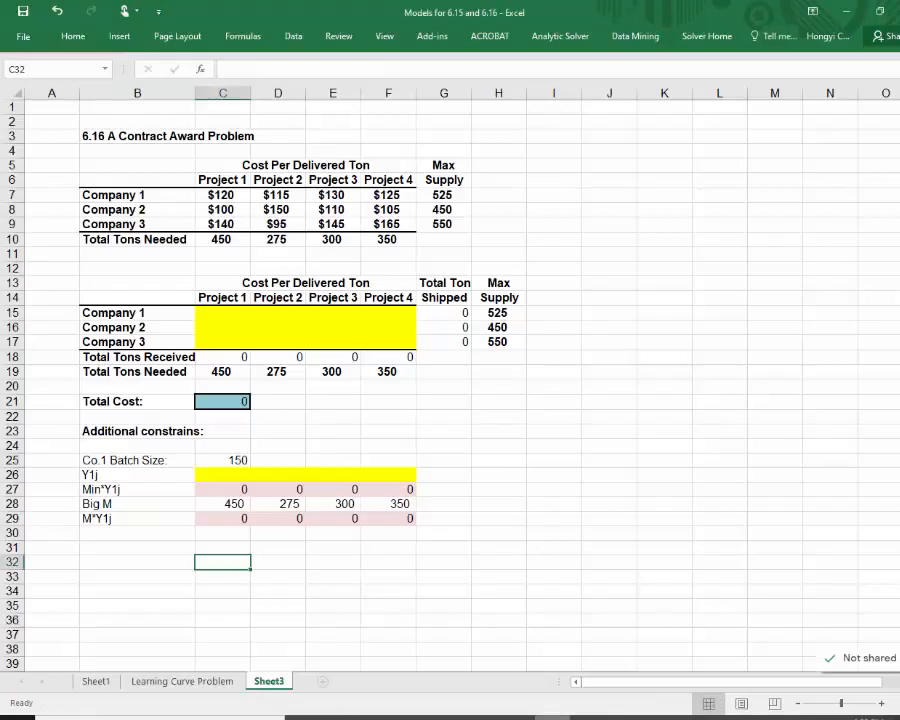
# Move the Big M and M*Y1j rows down one row and label the freed cell B28 X1j
pyautogui.click(90, 505)
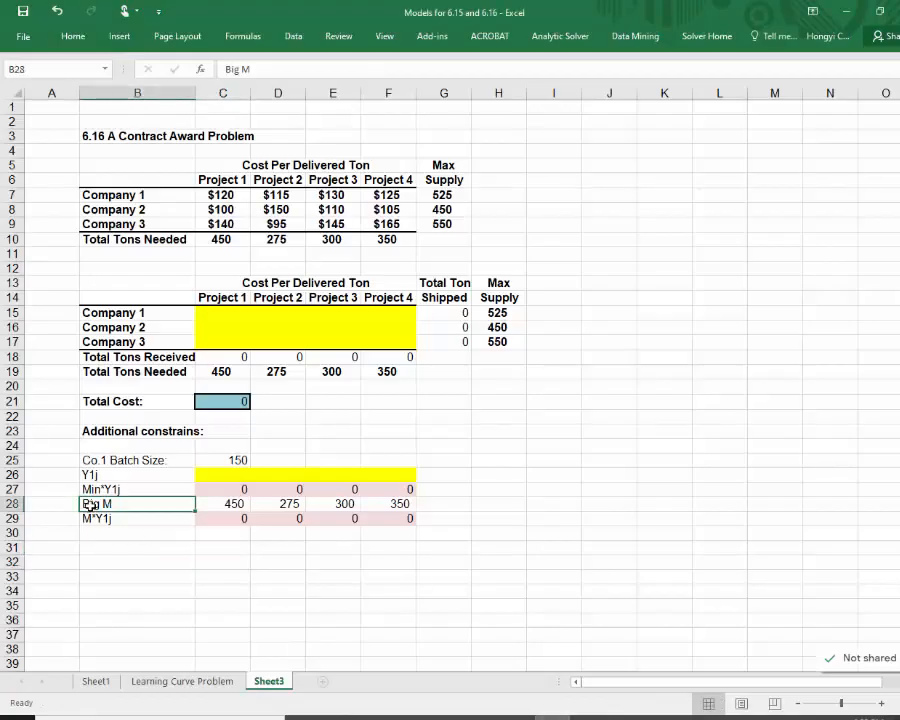
pyautogui.moveTo(102, 505); pyautogui.dragTo(355, 540)
pyautogui.click(101, 505)
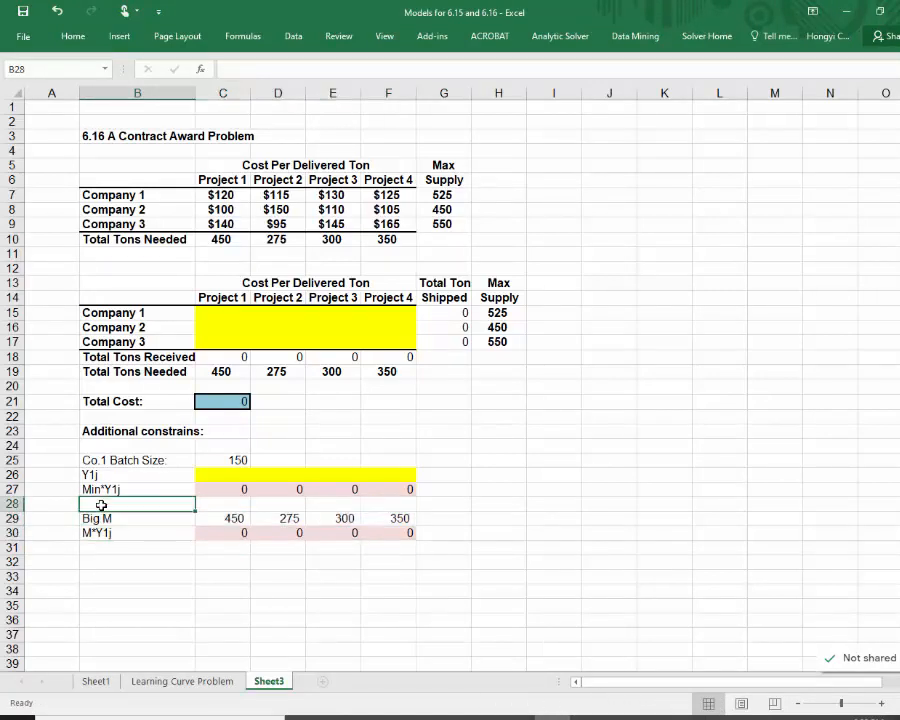
pyautogui.write('X1')
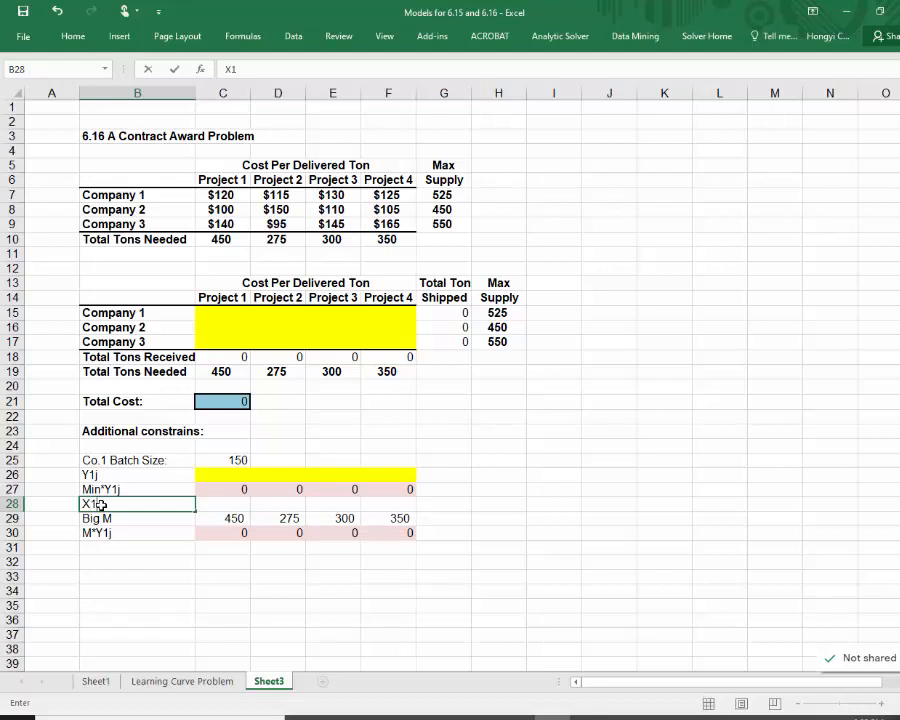
pyautogui.write('j')
pyautogui.press('Return')
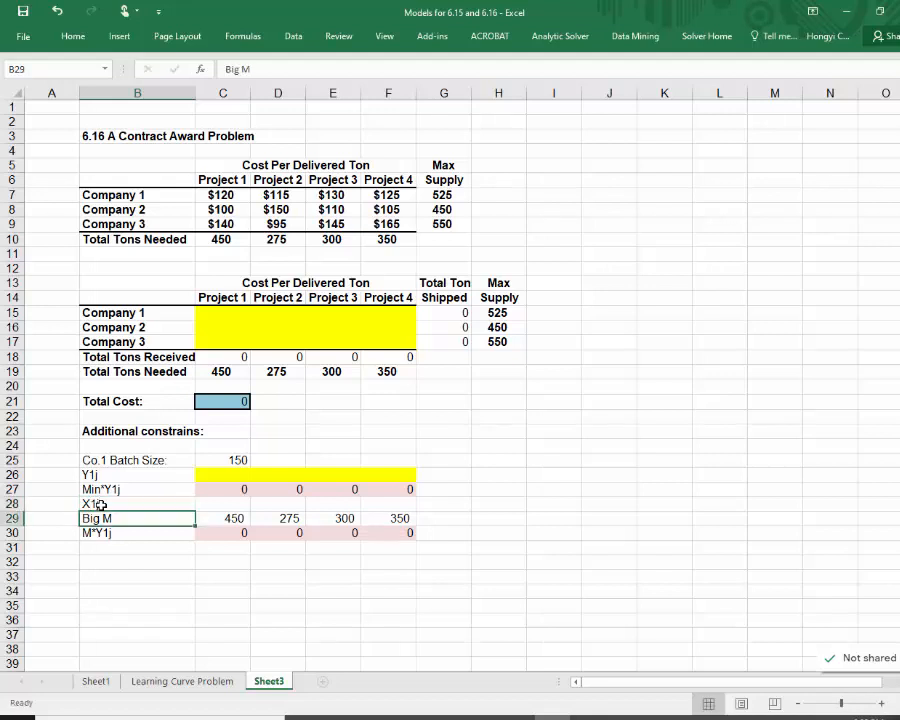
# Space out the block by moving the Big M and M*Y1j rows to rows 31 and 32 and the X1j label to B29
pyautogui.click(101, 505)
pyautogui.moveTo(203, 506); pyautogui.dragTo(392, 567)
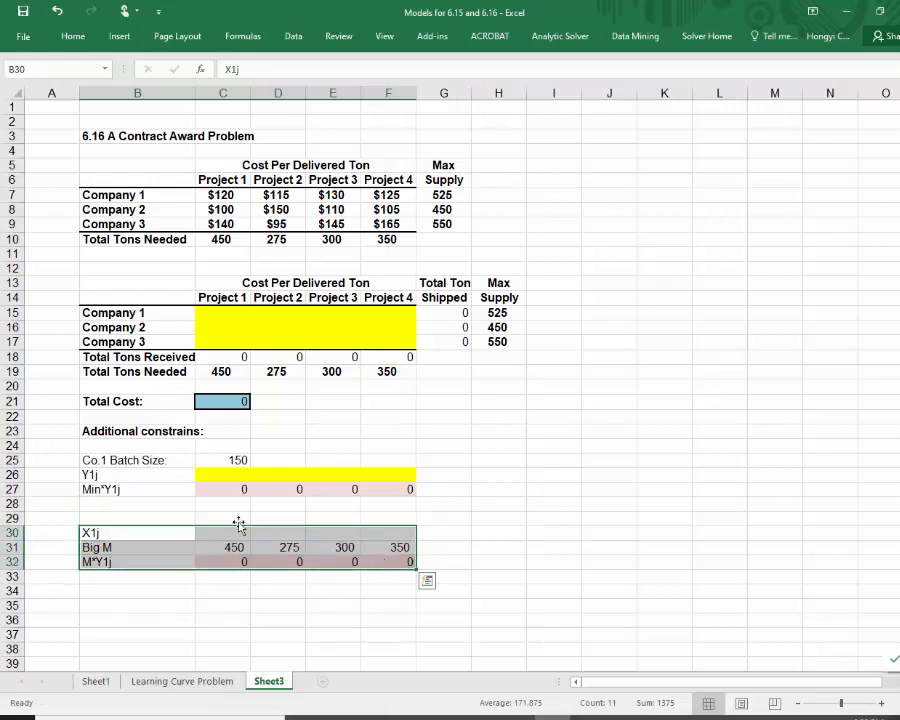
pyautogui.click(113, 530)
pyautogui.moveTo(113, 530); pyautogui.dragTo(114, 518)
# Link Project 1's X1j in C29 to =C15, copy the formula across to F29, and check the reference in F29
pyautogui.click(222, 518)
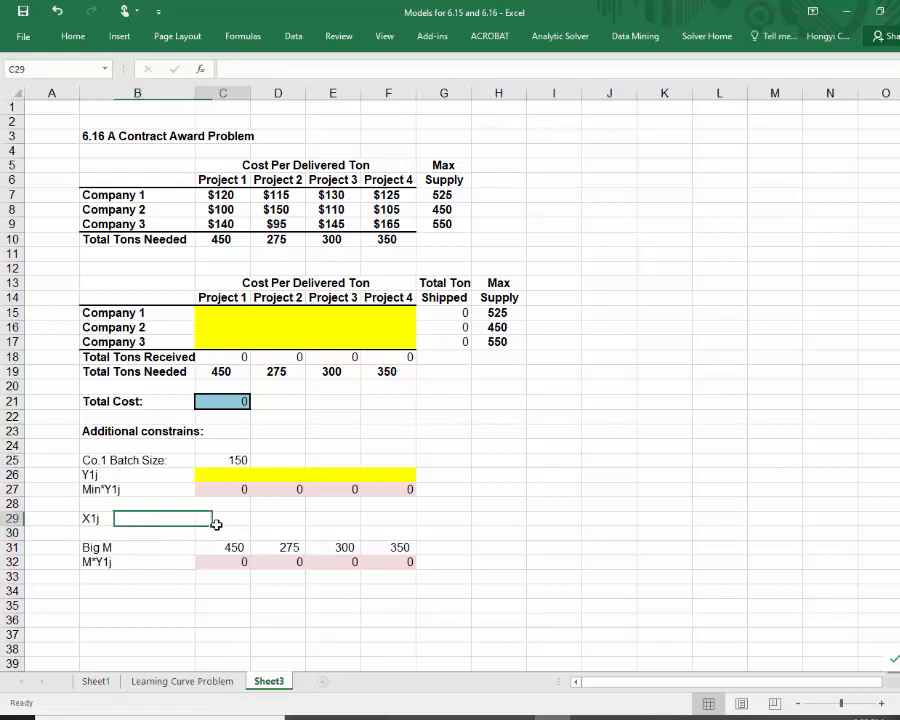
pyautogui.write('=')
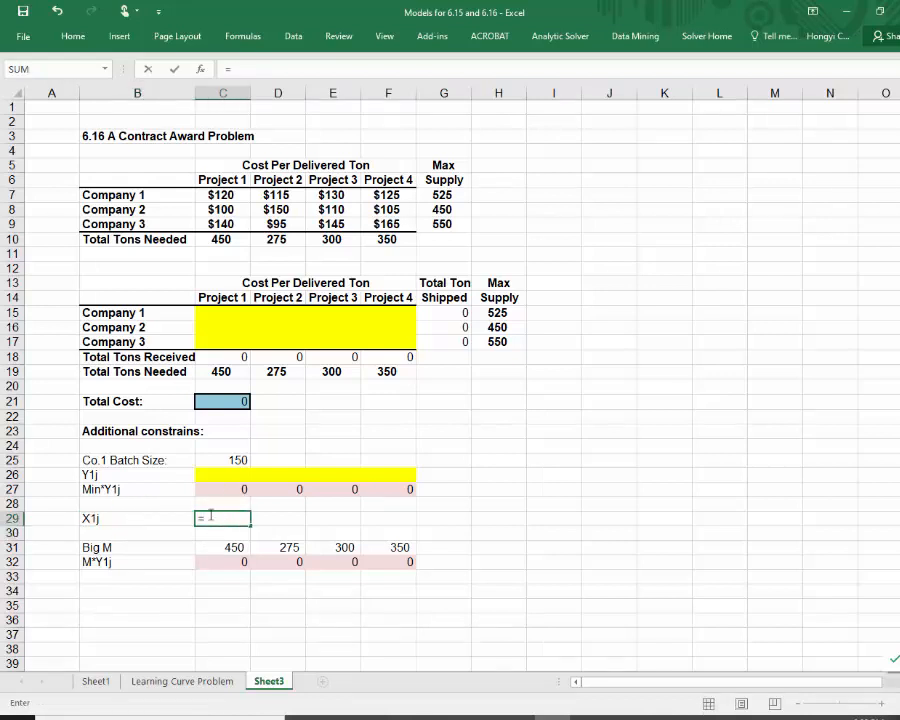
pyautogui.click(213, 312)
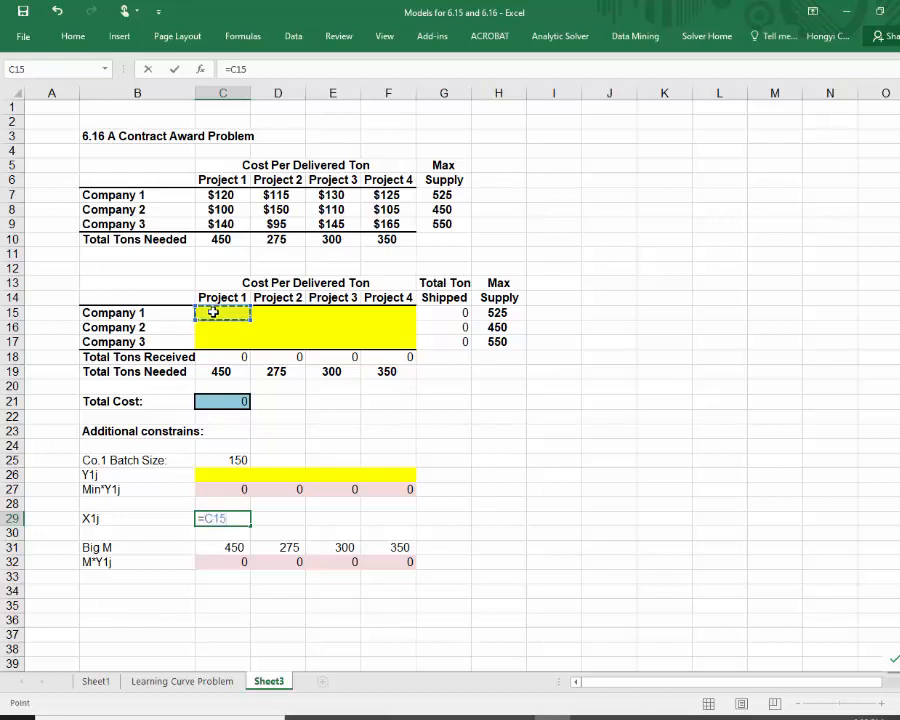
pyautogui.press('Return')
pyautogui.click(229, 518)
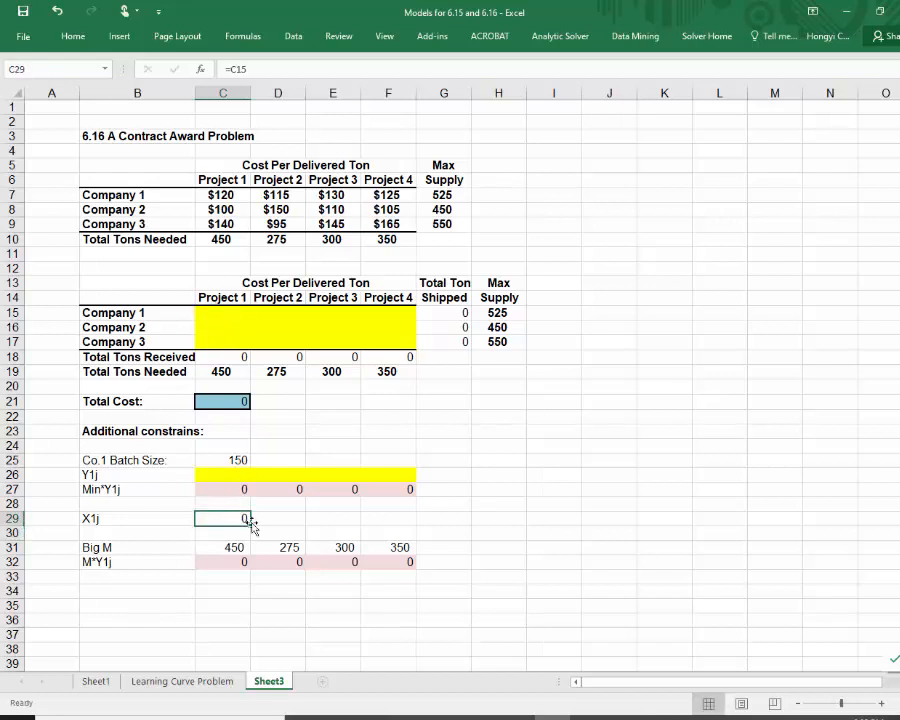
pyautogui.moveTo(251, 526); pyautogui.dragTo(406, 520)
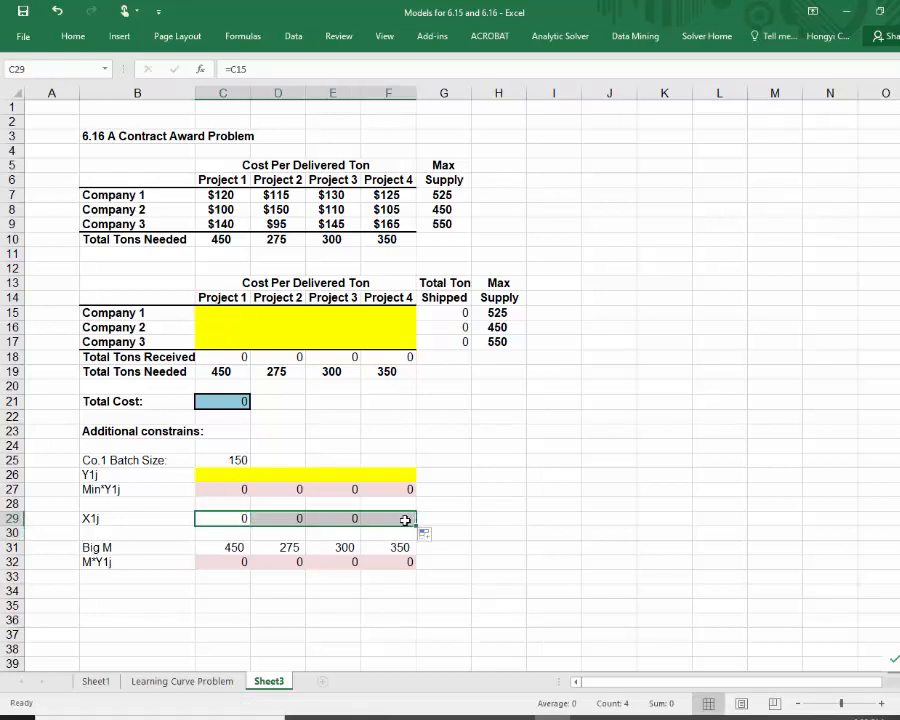
pyautogui.click(406, 520)
pyautogui.click(231, 71)
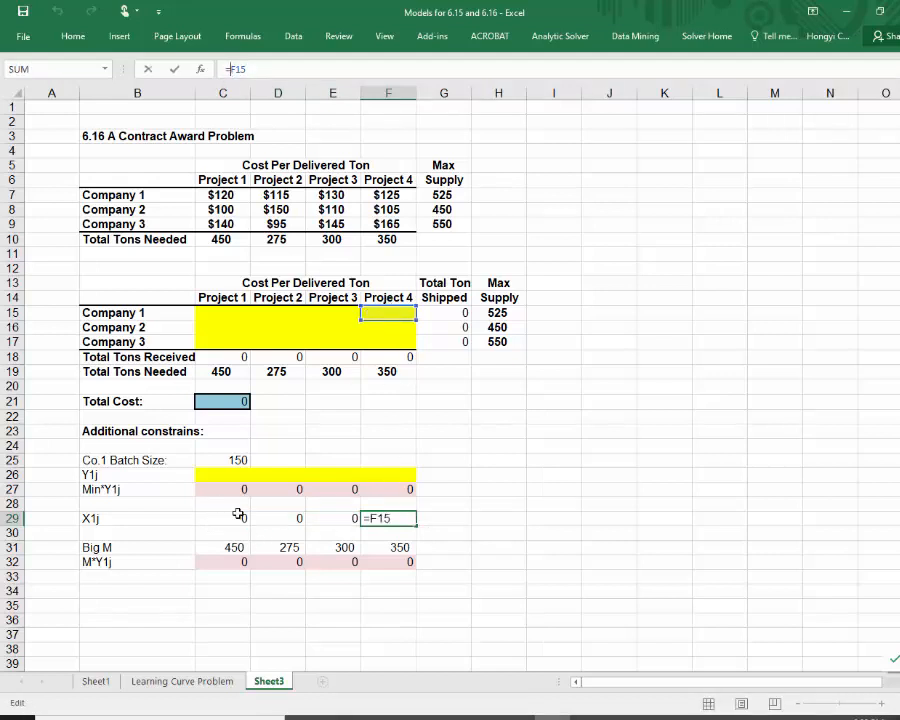
pyautogui.click(508, 505)
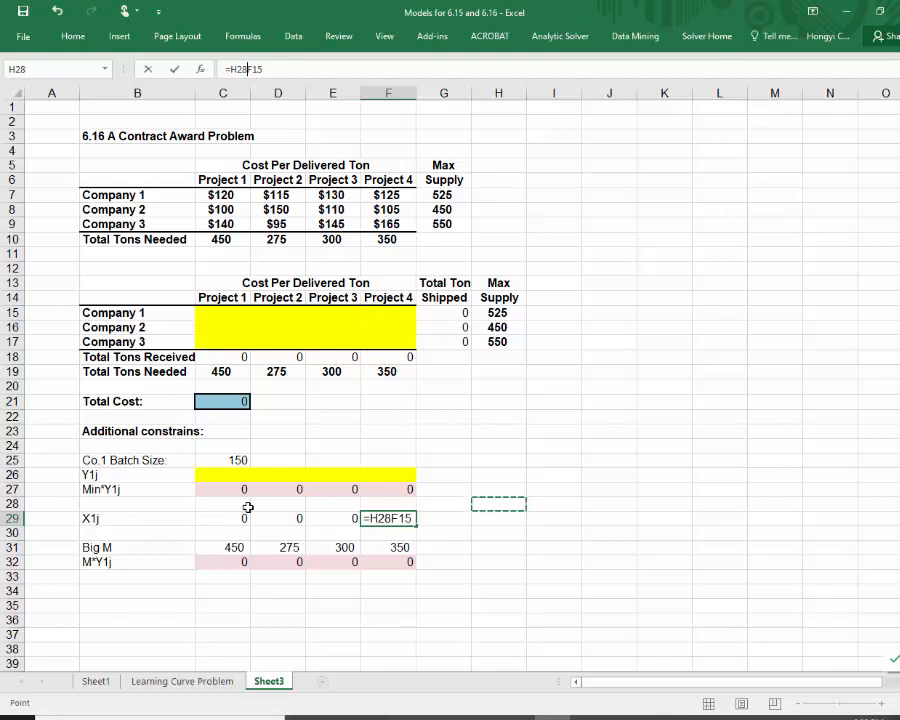
pyautogui.press('Escape')
# Enter <= in C28 and C30, above and below the X1j row
pyautogui.click(206, 505)
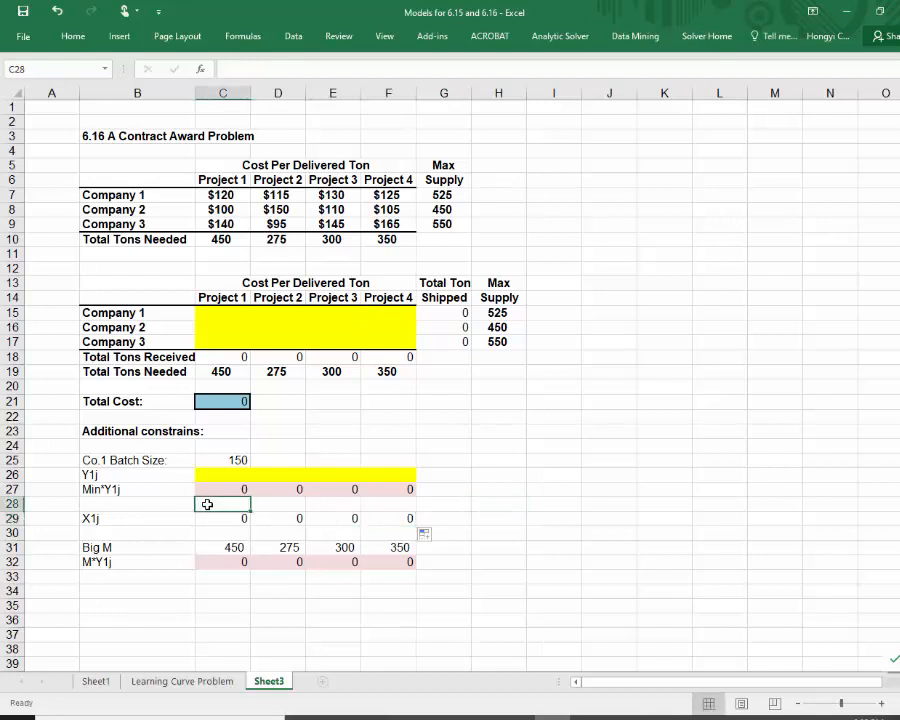
pyautogui.write('=')
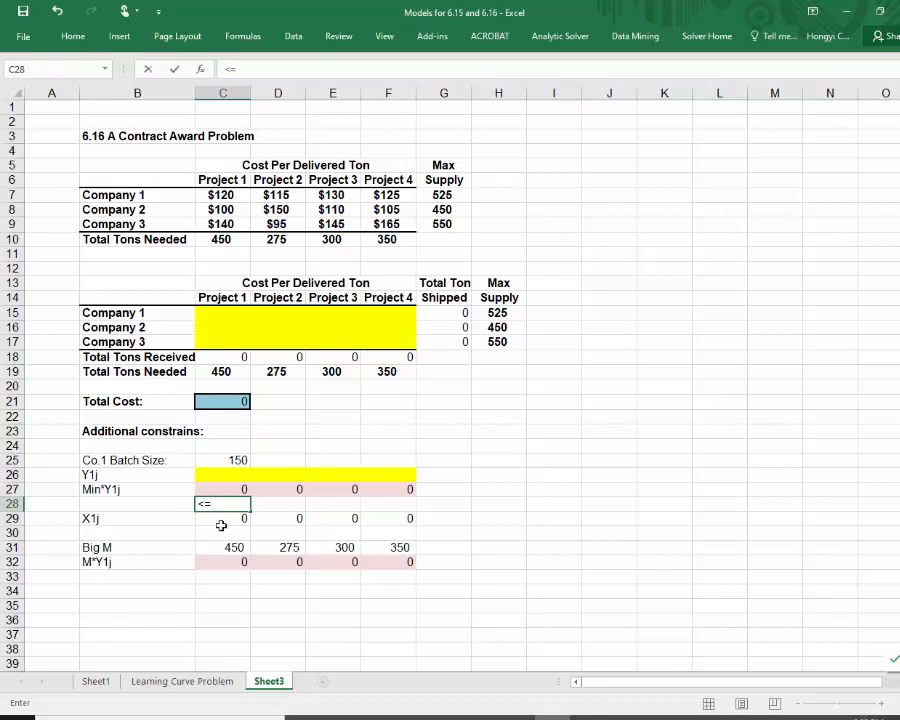
pyautogui.click(221, 527)
pyautogui.click(216, 519)
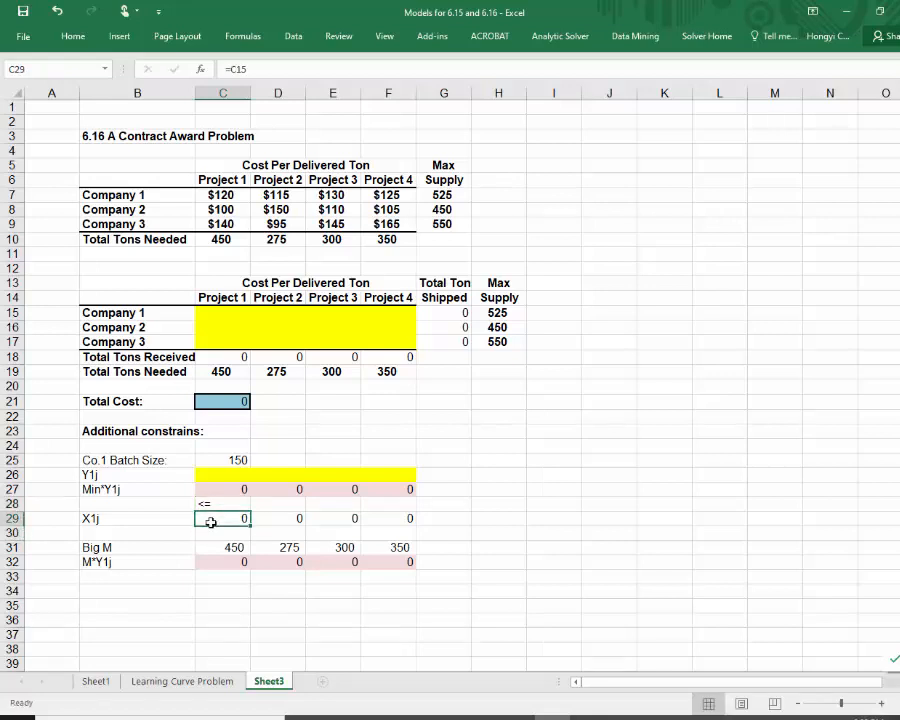
pyautogui.click(211, 533)
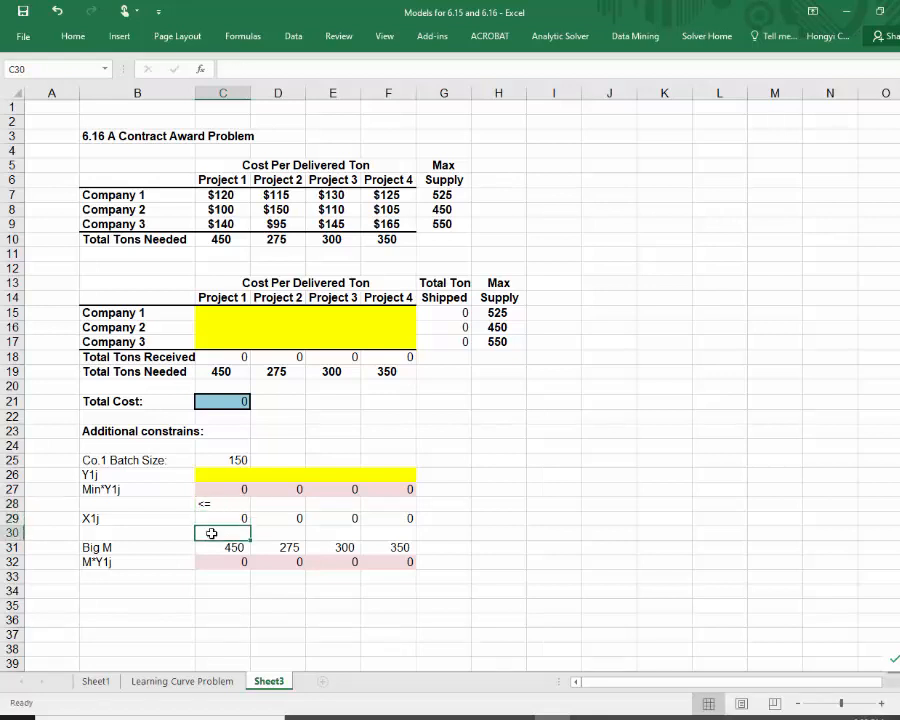
pyautogui.write('<')
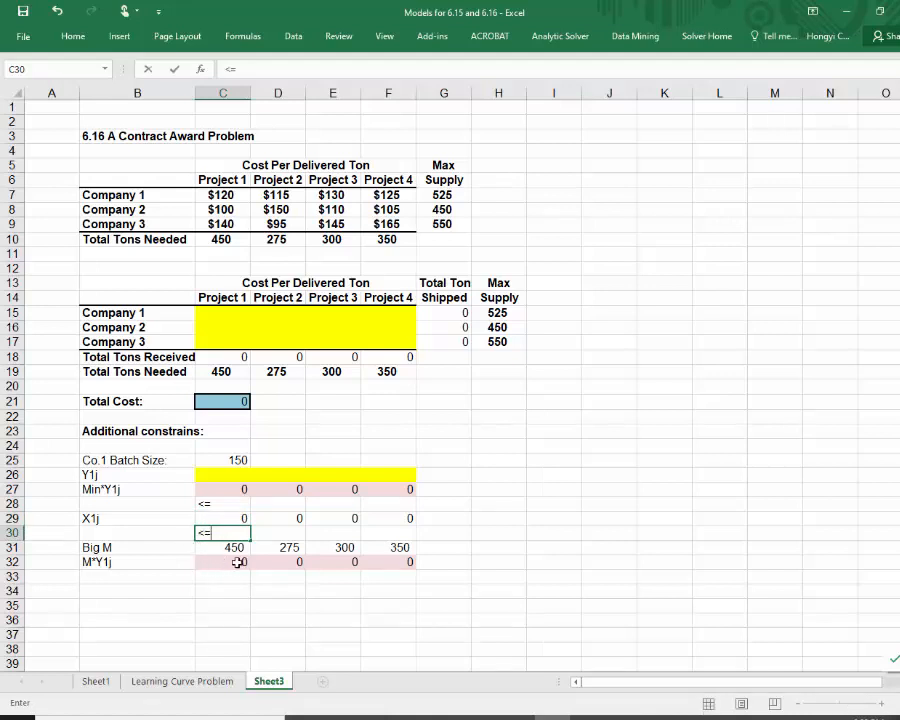
pyautogui.write('=')
pyautogui.press('Return')
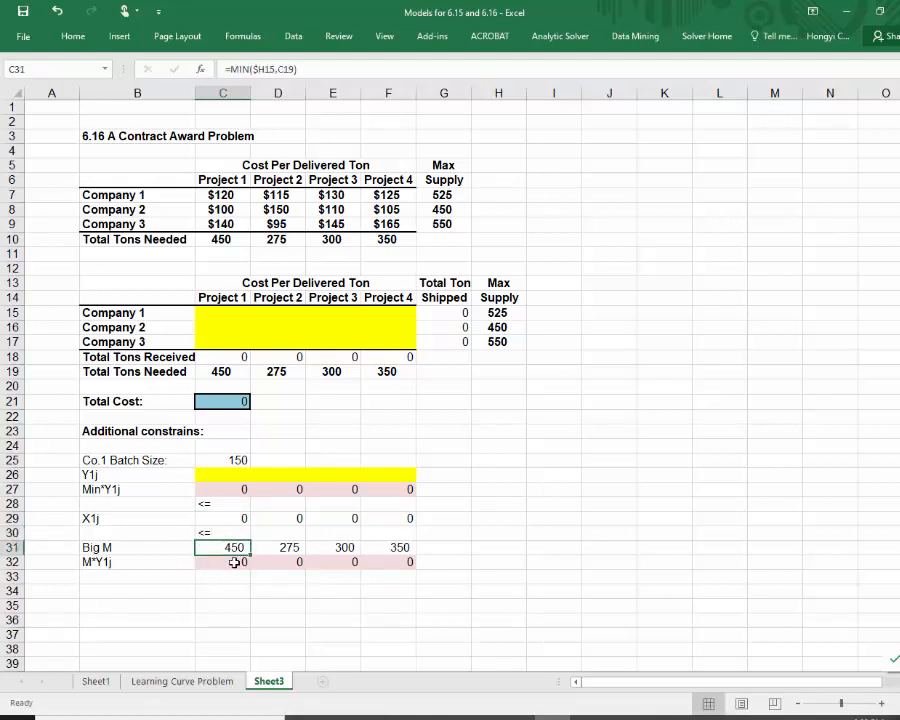
pyautogui.click(241, 593)
# Shade the X1j cells C29:F29 in a darker pink than the Min*Y1j row
pyautogui.moveTo(227, 518); pyautogui.dragTo(393, 517)
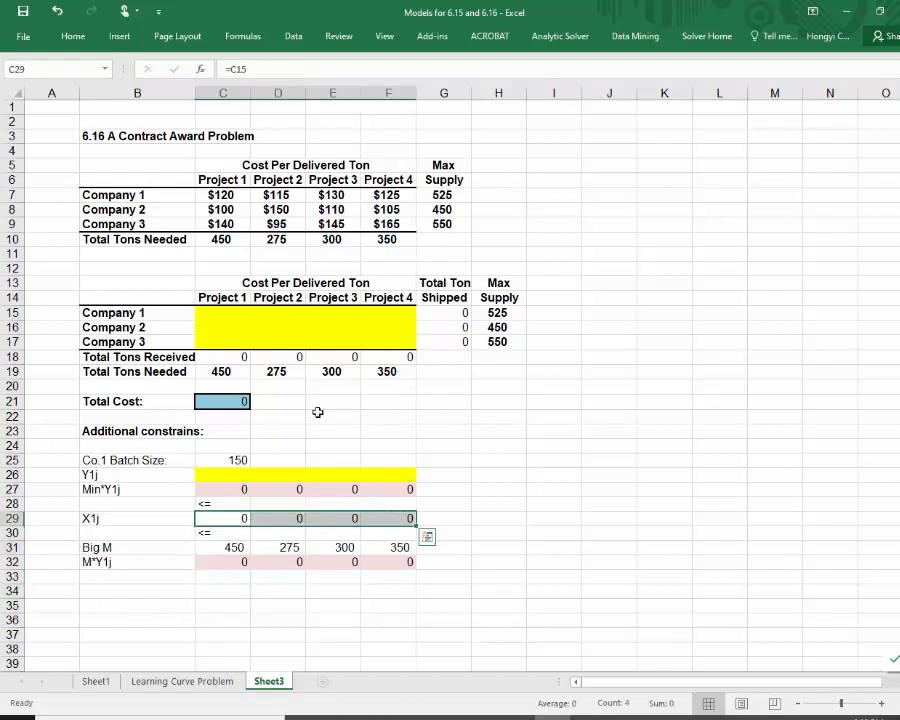
pyautogui.click(87, 43)
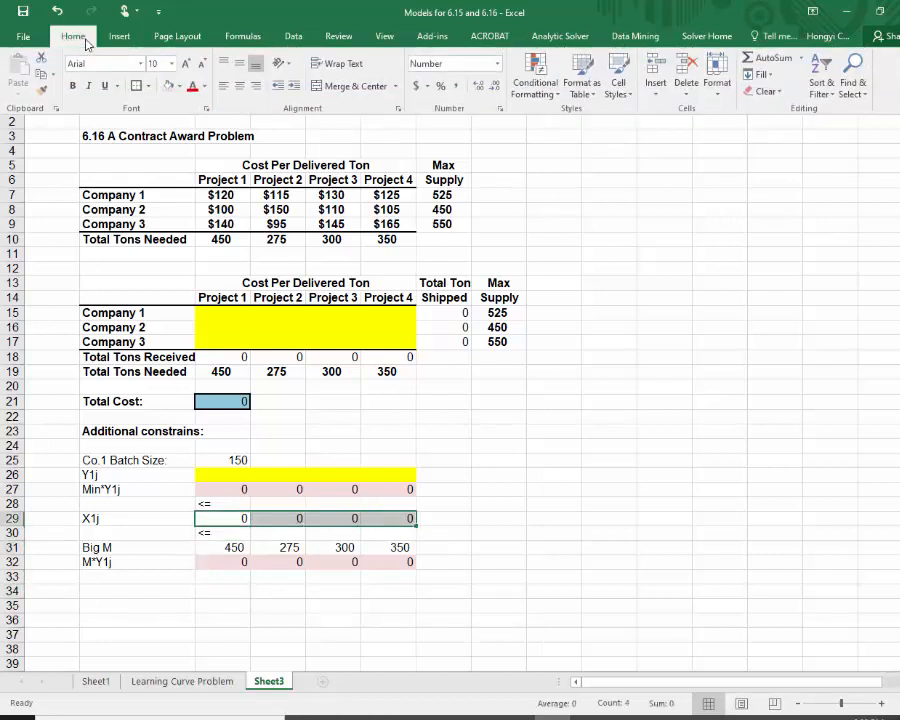
pyautogui.click(181, 87)
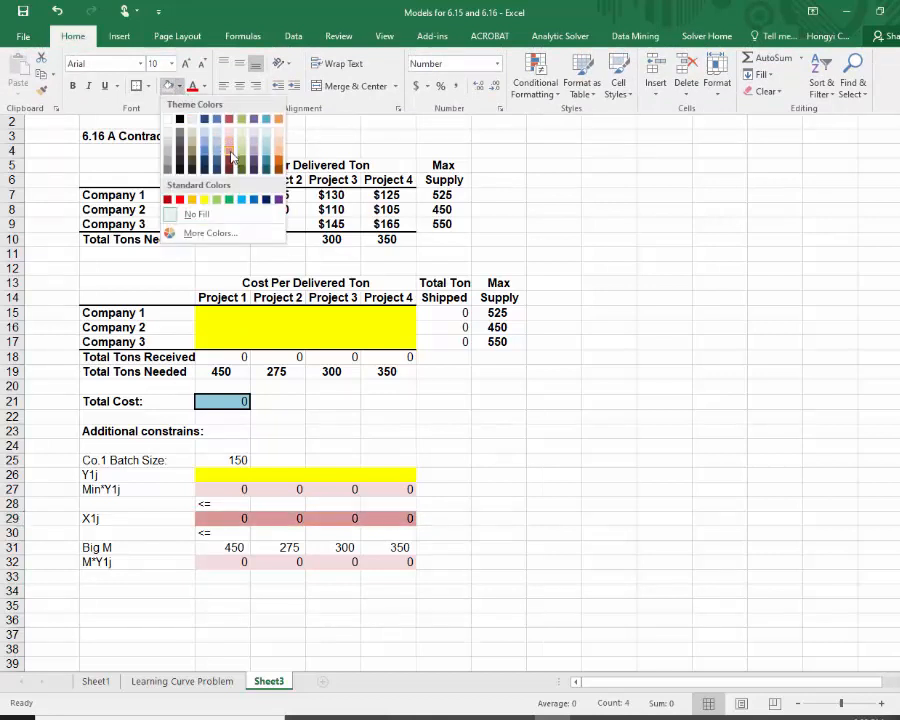
pyautogui.click(229, 148)
pyautogui.click(570, 525)
pyautogui.click(499, 605)
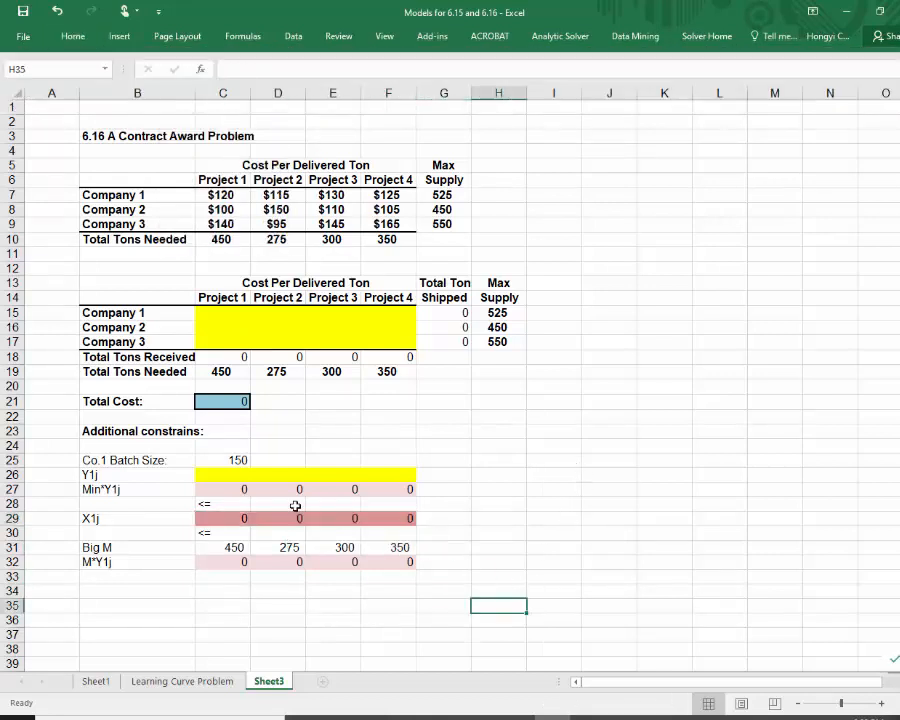
# Merge C28:F28 with text wrapping turned on and center the <= sign
pyautogui.moveTo(219, 506); pyautogui.dragTo(376, 504)
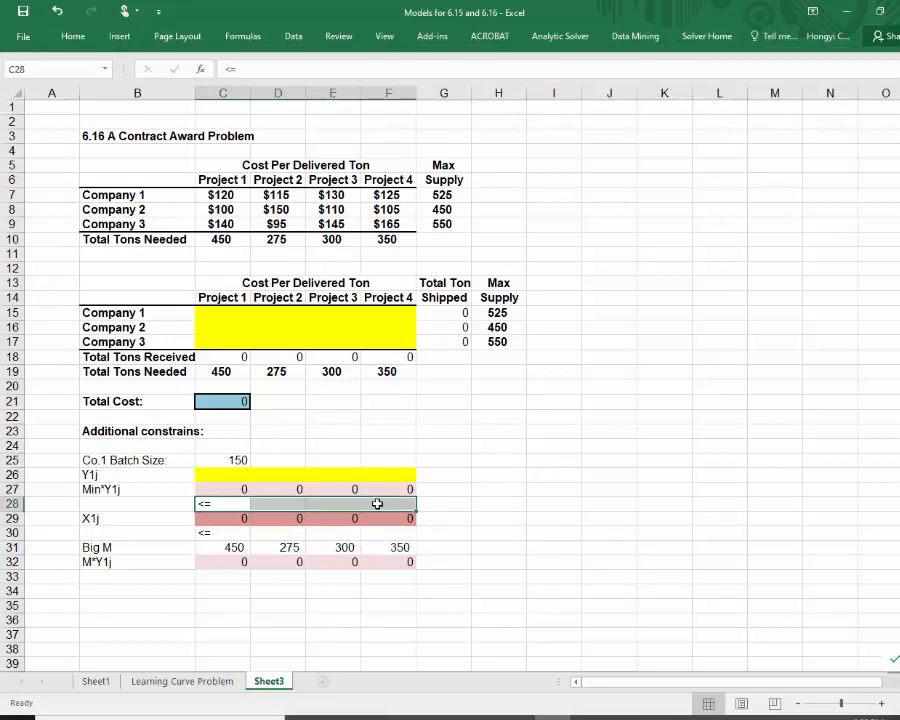
pyautogui.rightClick(378, 504)
pyautogui.click(428, 423)
pyautogui.click(308, 285)
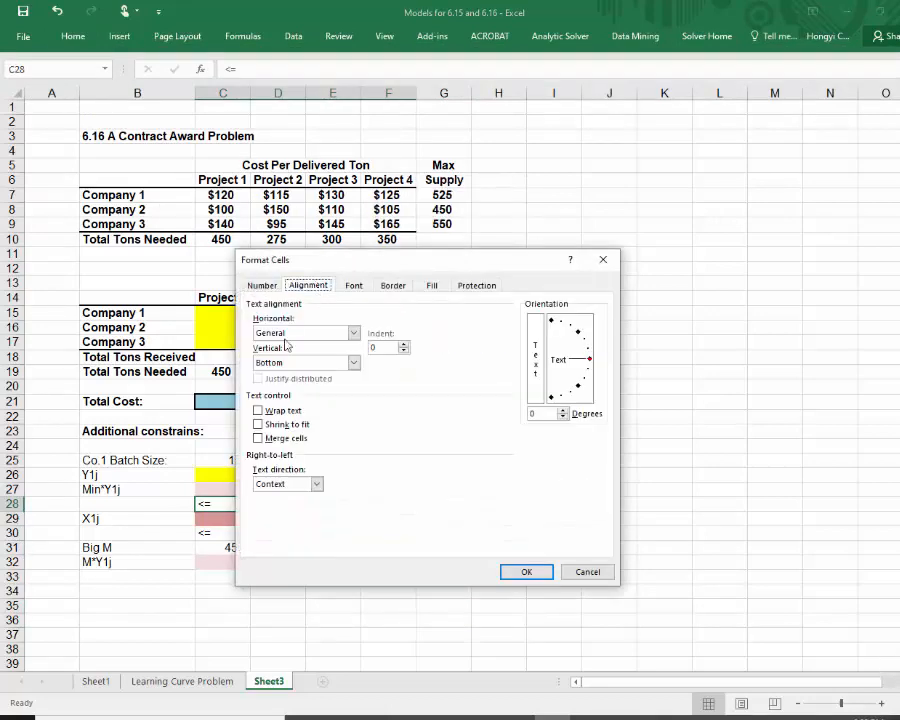
pyautogui.click(258, 410)
pyautogui.click(259, 438)
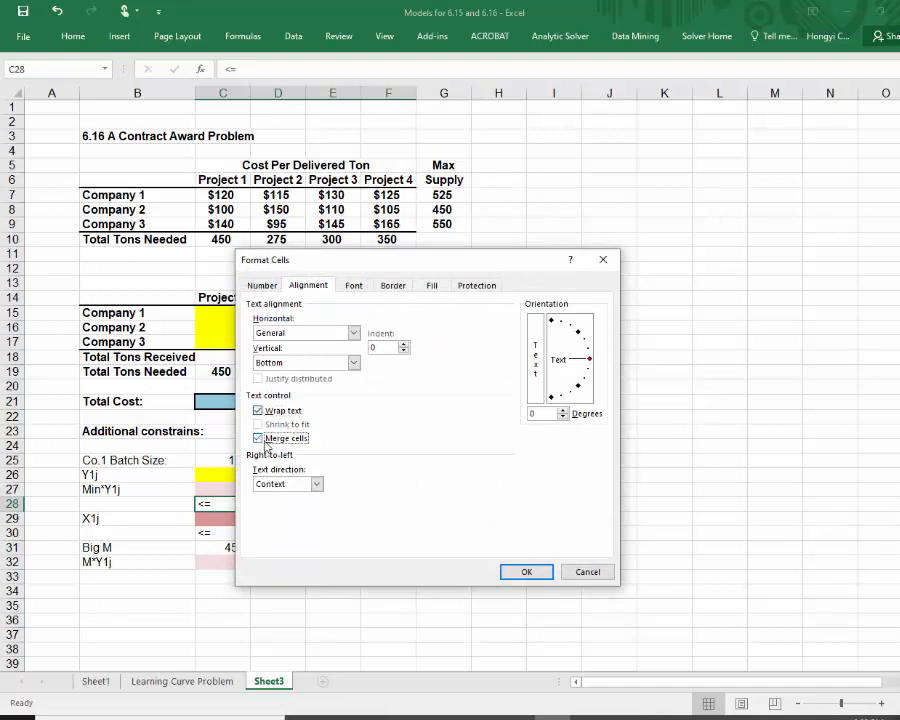
pyautogui.click(526, 571)
pyautogui.click(69, 42)
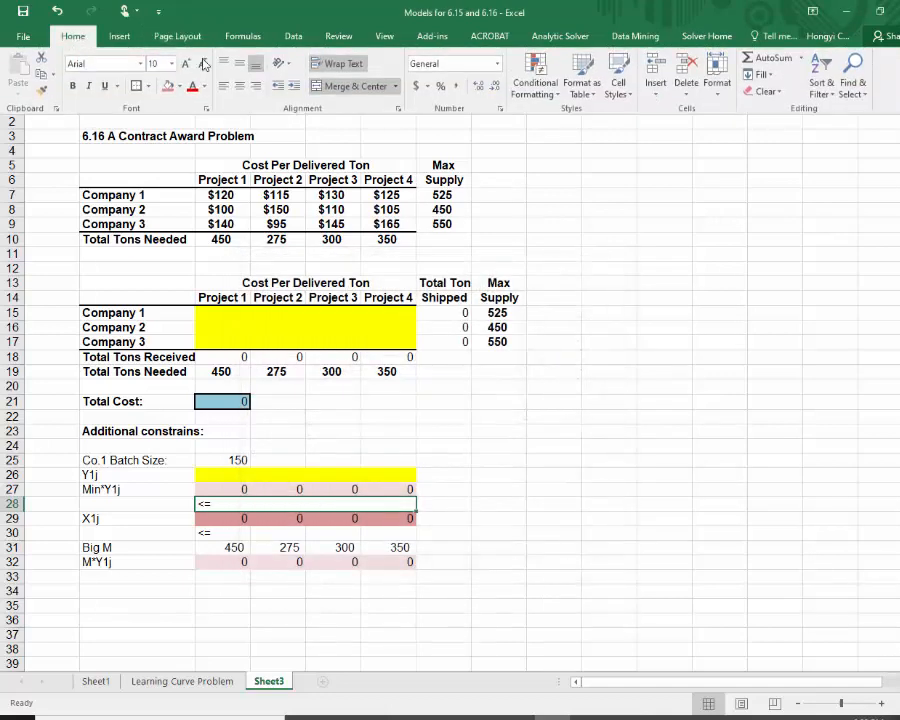
# Copy the merged, centered <= cell from row 28 onto C30:F30
pyautogui.click(208, 530)
pyautogui.moveTo(234, 530); pyautogui.dragTo(359, 533)
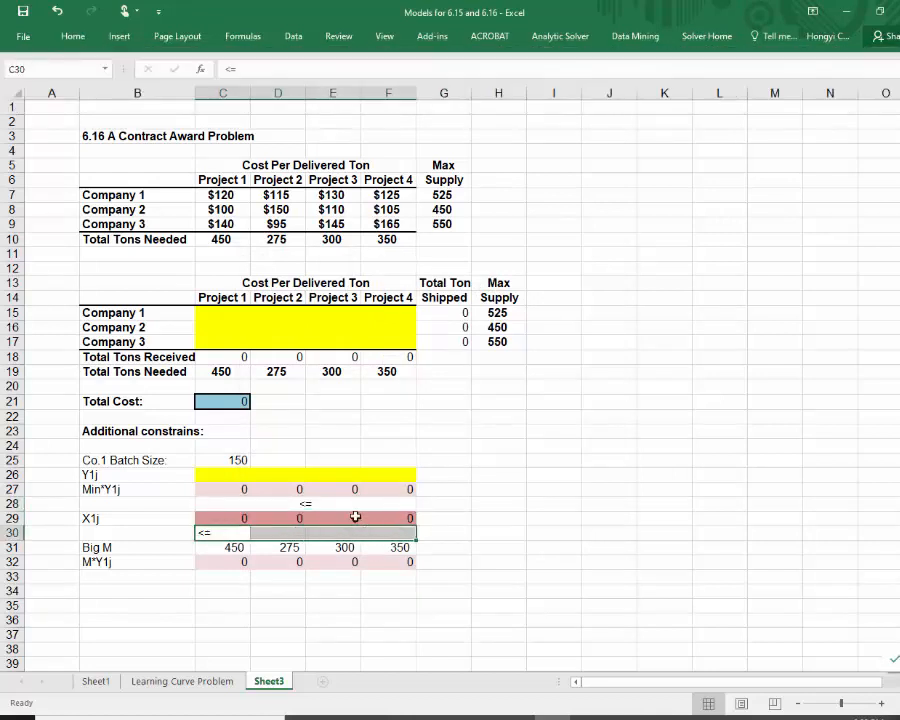
pyautogui.click(345, 506)
pyautogui.hotkey('ctrl', 'c')
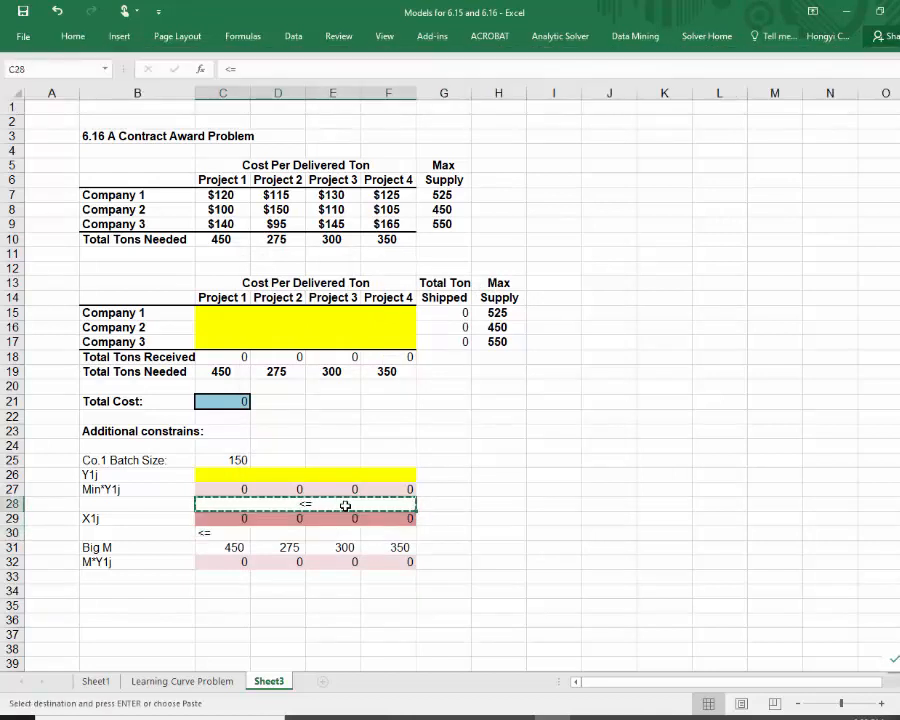
pyautogui.moveTo(208, 531); pyautogui.dragTo(362, 531)
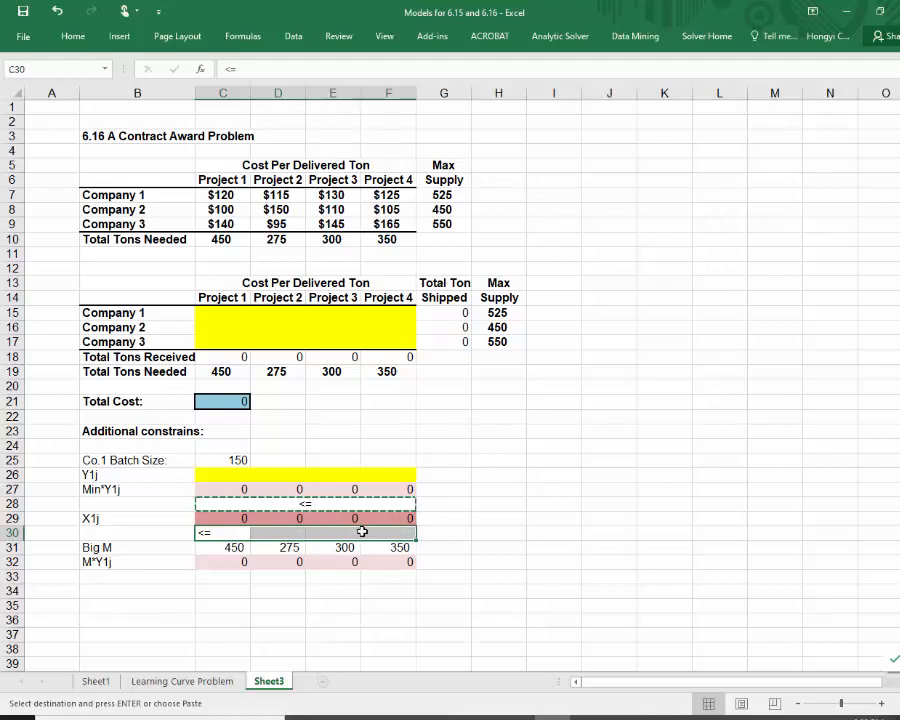
pyautogui.hotkey('ctrl', 'v')
pyautogui.press('Up')
pyautogui.press('Up')
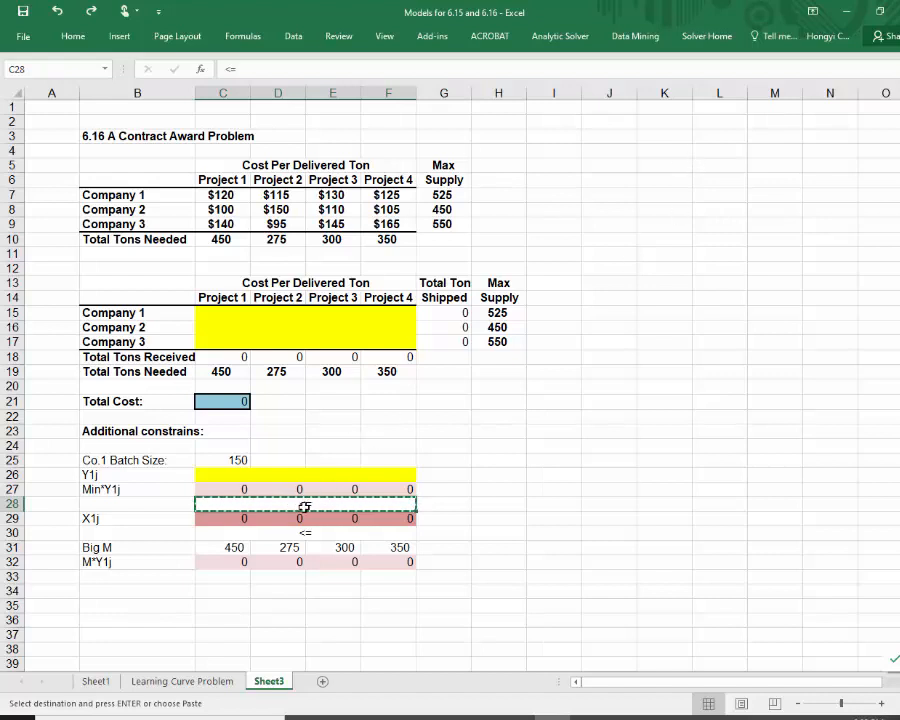
pyautogui.click(107, 591)
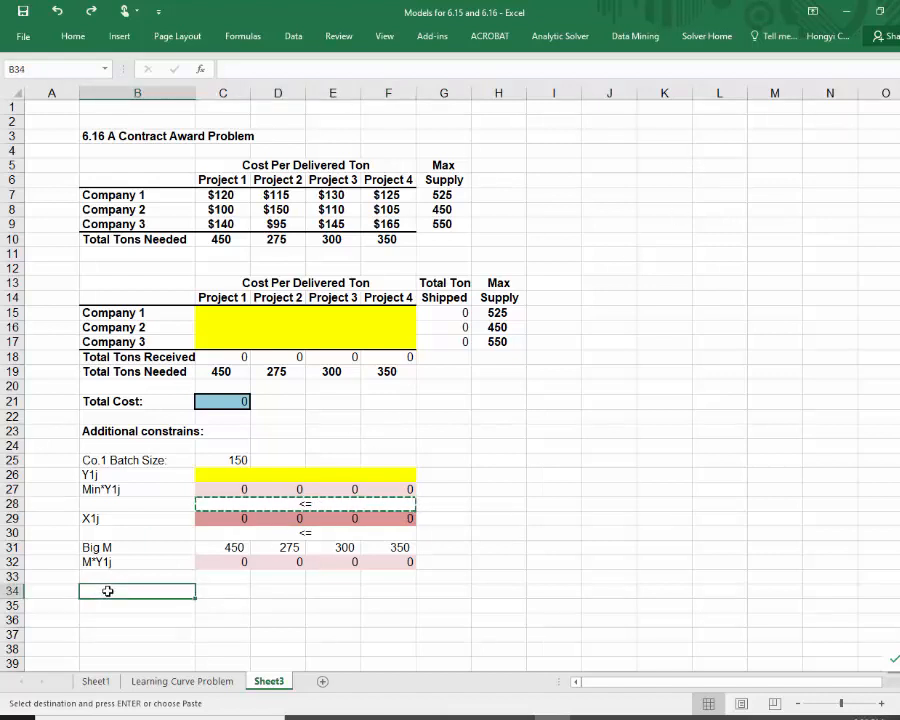
# Make the Co.1 Batch Size label in B25 bold
pyautogui.click(84, 459)
pyautogui.click(26, 37)
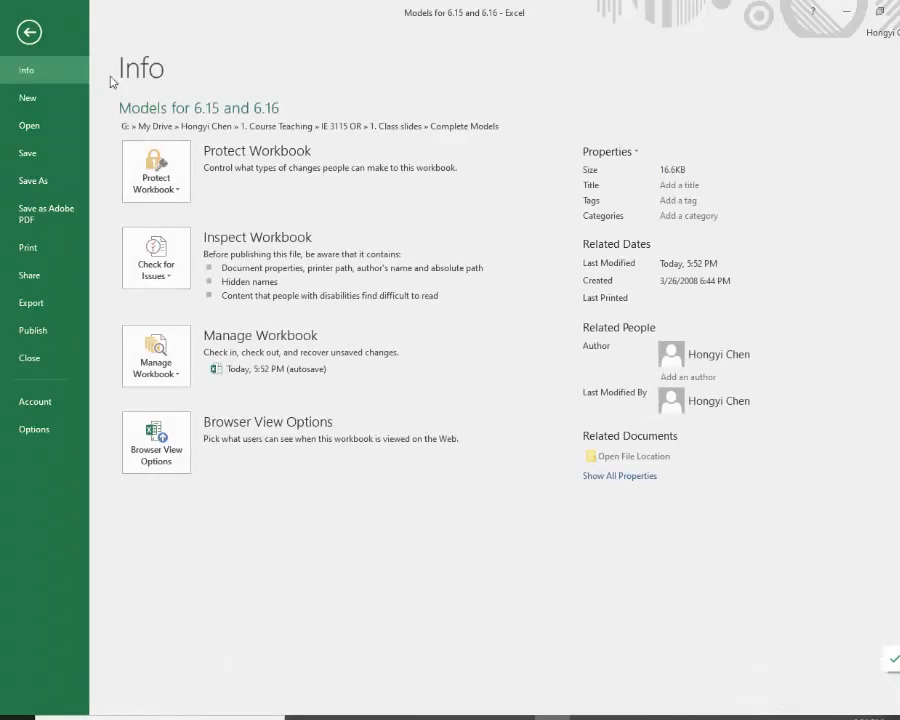
pyautogui.click(23, 23)
pyautogui.click(65, 38)
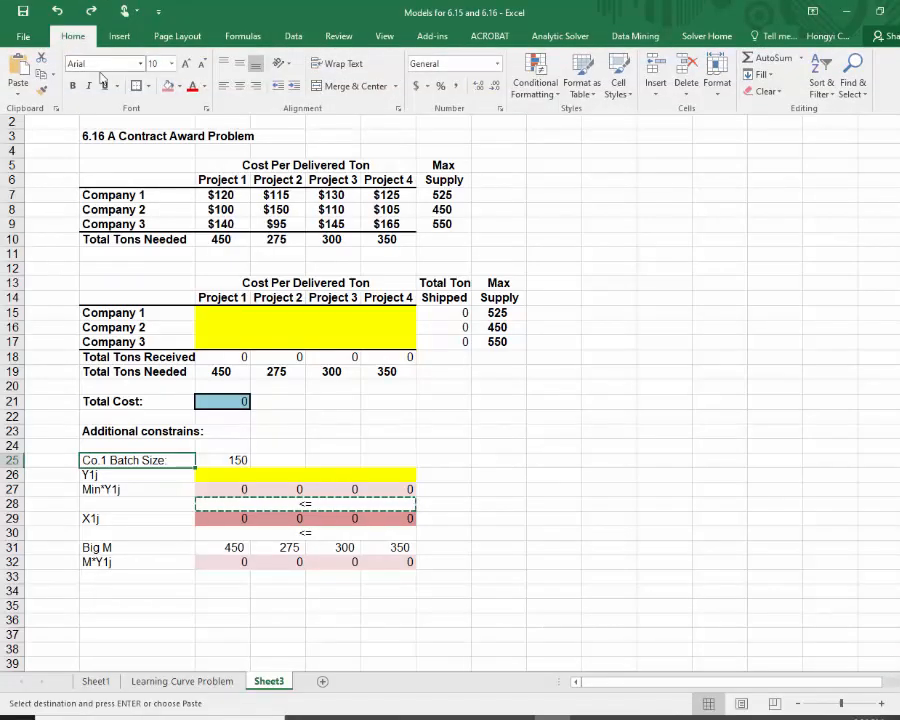
pyautogui.click(72, 86)
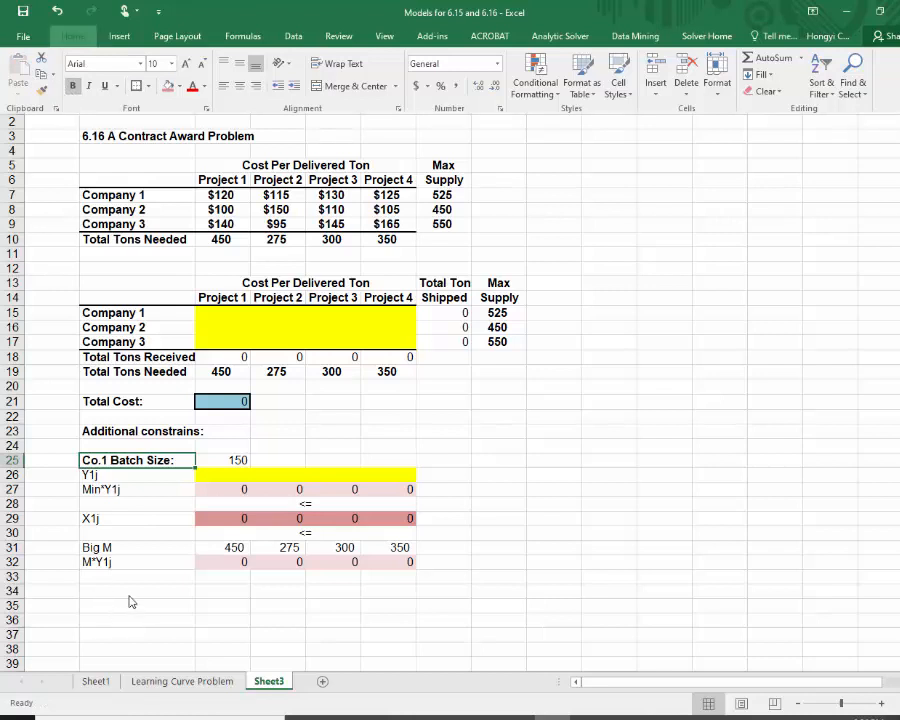
# Enter the label Co.2 Max Supply in B34, below the Company 1 constraint block
pyautogui.click(129, 592)
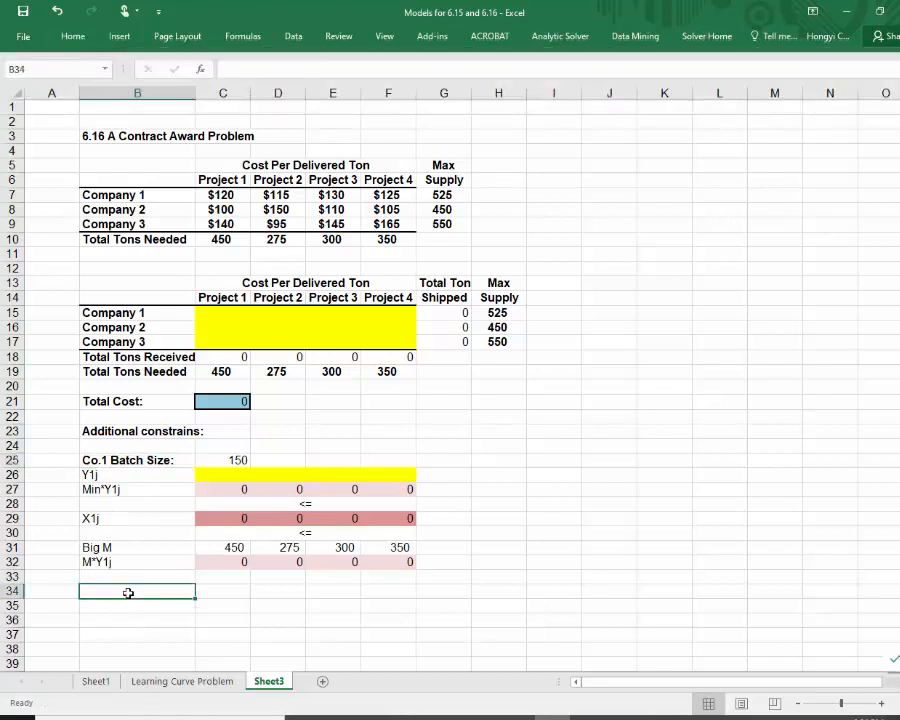
pyautogui.write('co.')
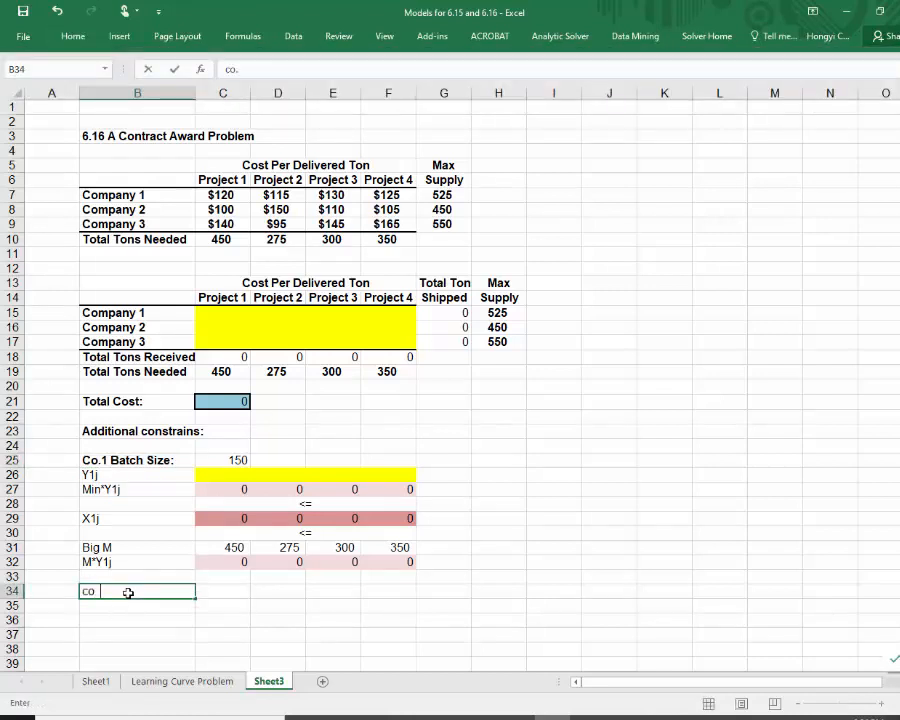
pyautogui.press('BackSpace')
pyautogui.press('BackSpace')
pyautogui.press('BackSpace')
pyautogui.write('Xo')
pyautogui.press('BackSpace')
pyautogui.press('BackSpace')
pyautogui.write('Co.2 M')
pyautogui.write('ax Su')
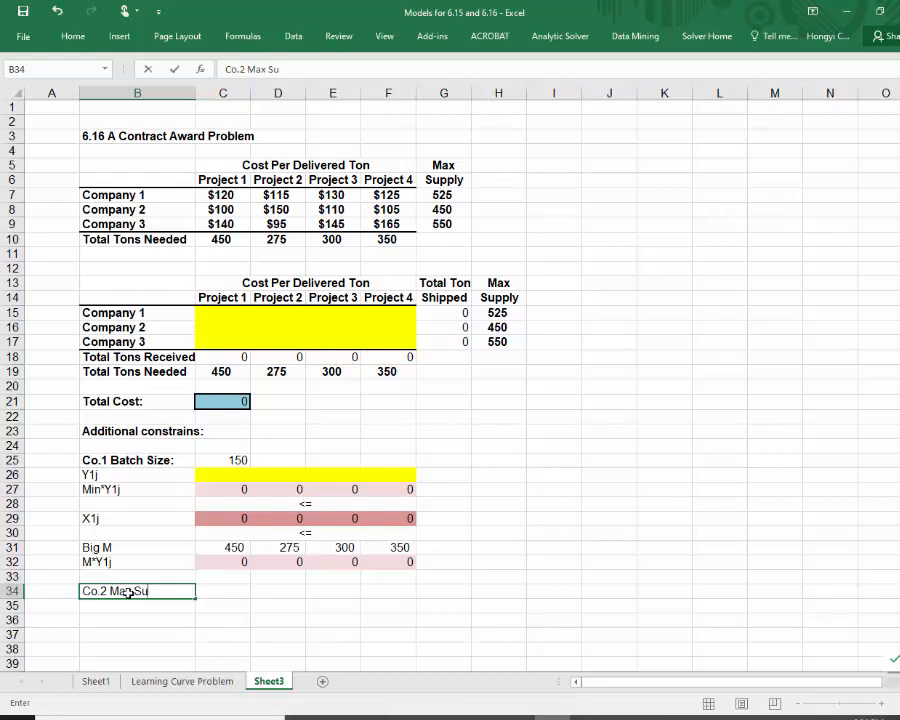
pyautogui.write('pply')
pyautogui.click(126, 608)
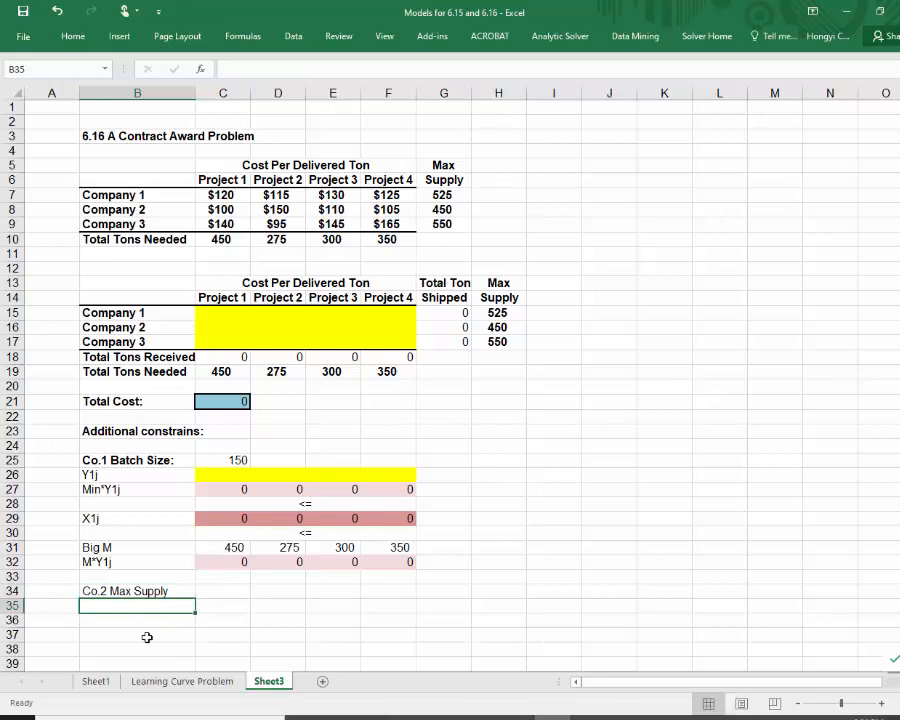
# Consult the Company 2 Side Constraints slide in PowerPoint and enter 200 in C34 of the Excel sheet as Company 2's max supply
pyautogui.hotkey('alt', 'Tab')
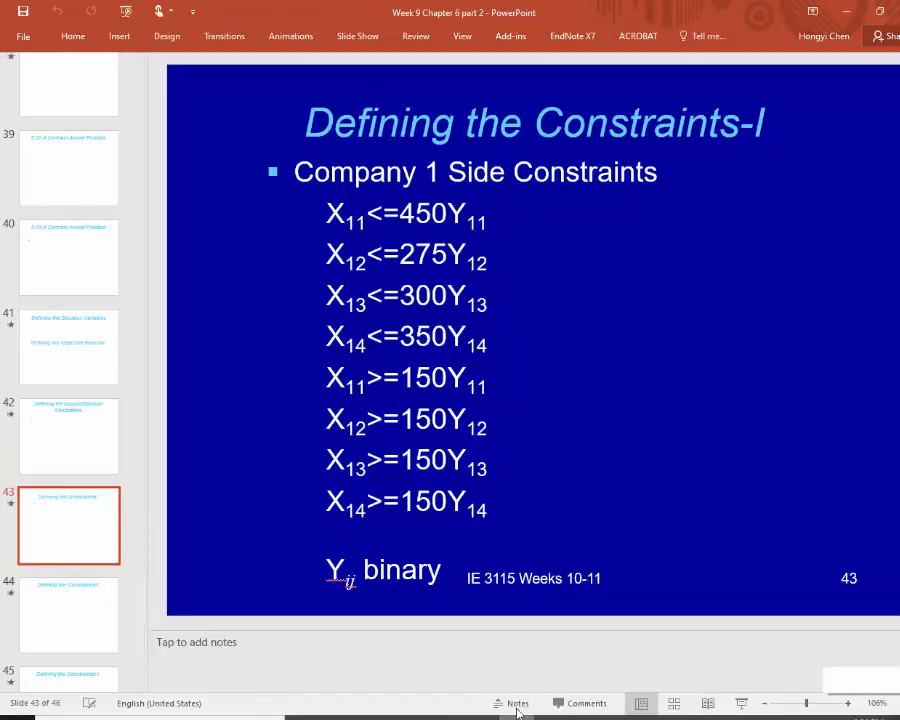
pyautogui.click(98, 595)
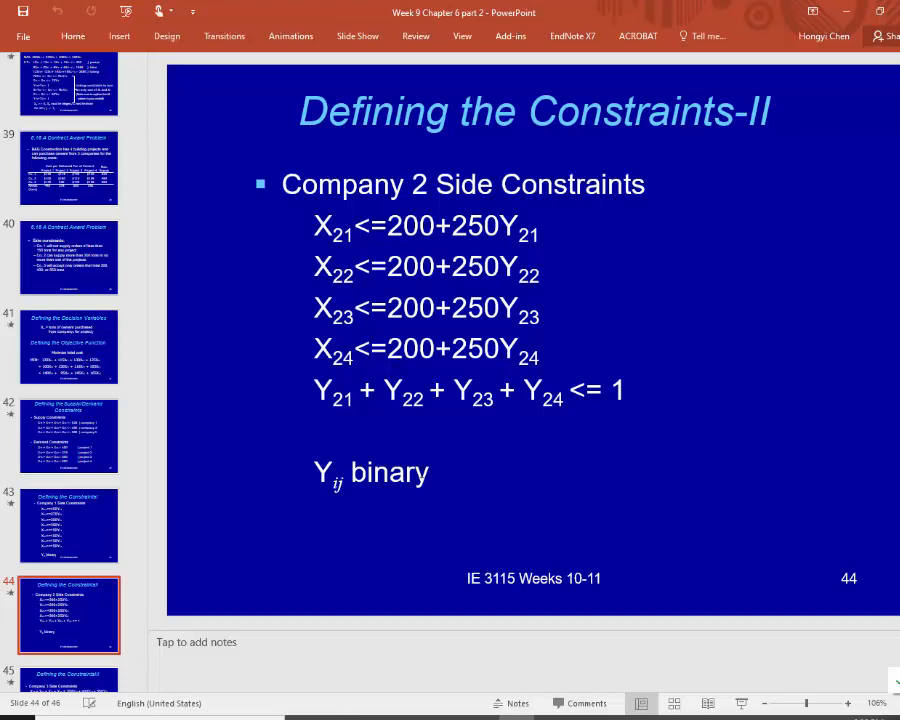
pyautogui.hotkey('alt', 'Tab')
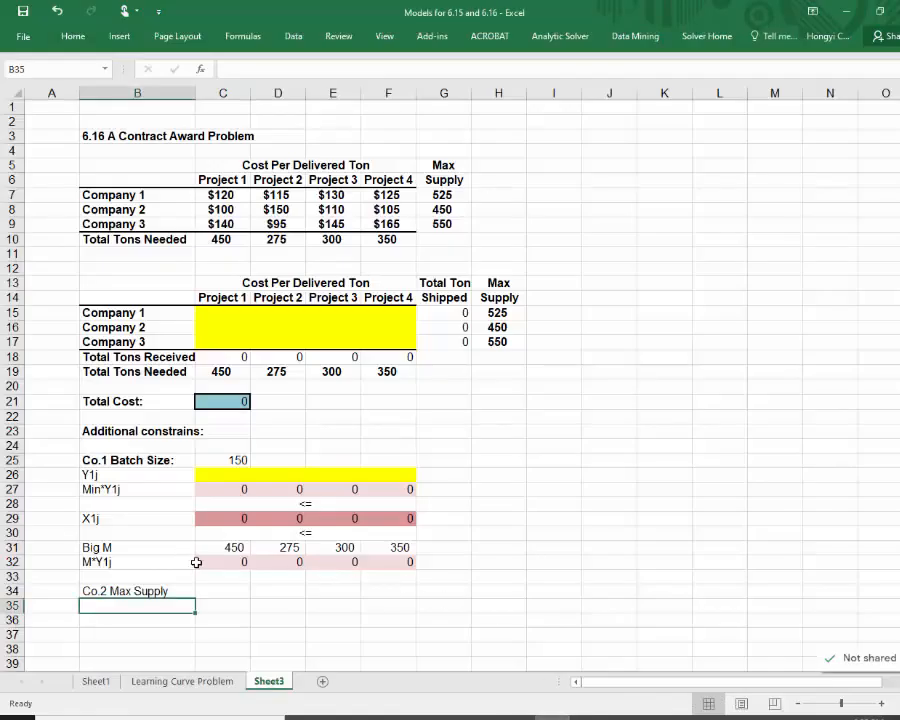
pyautogui.click(207, 593)
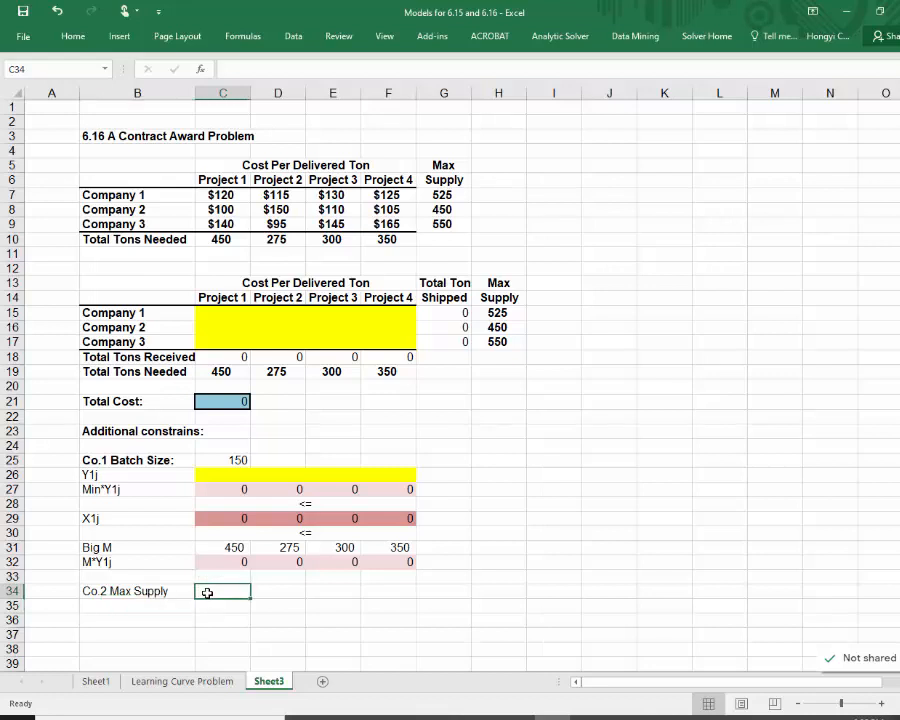
pyautogui.write('200')
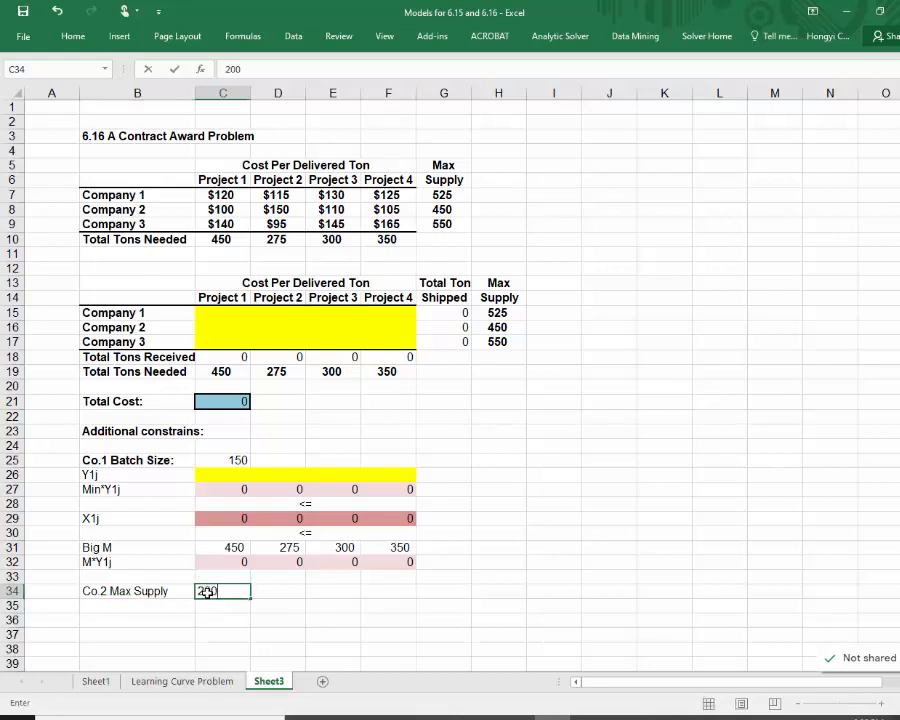
pyautogui.press('Return')
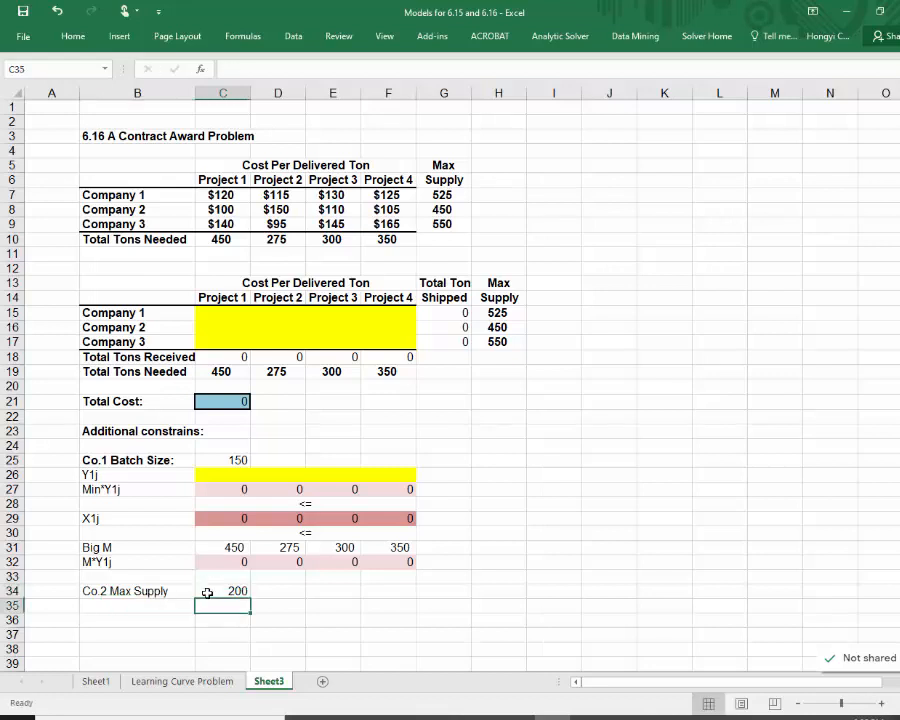
# Label B35 as Y2j and fill the variable cells C35:F35 with yellow
pyautogui.click(120, 605)
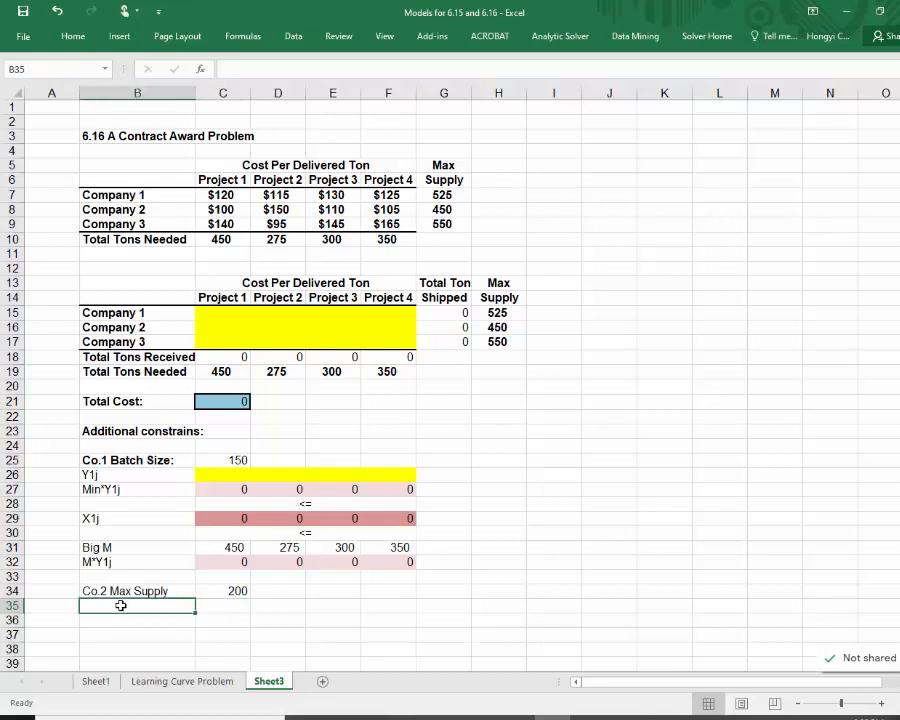
pyautogui.write('Y')
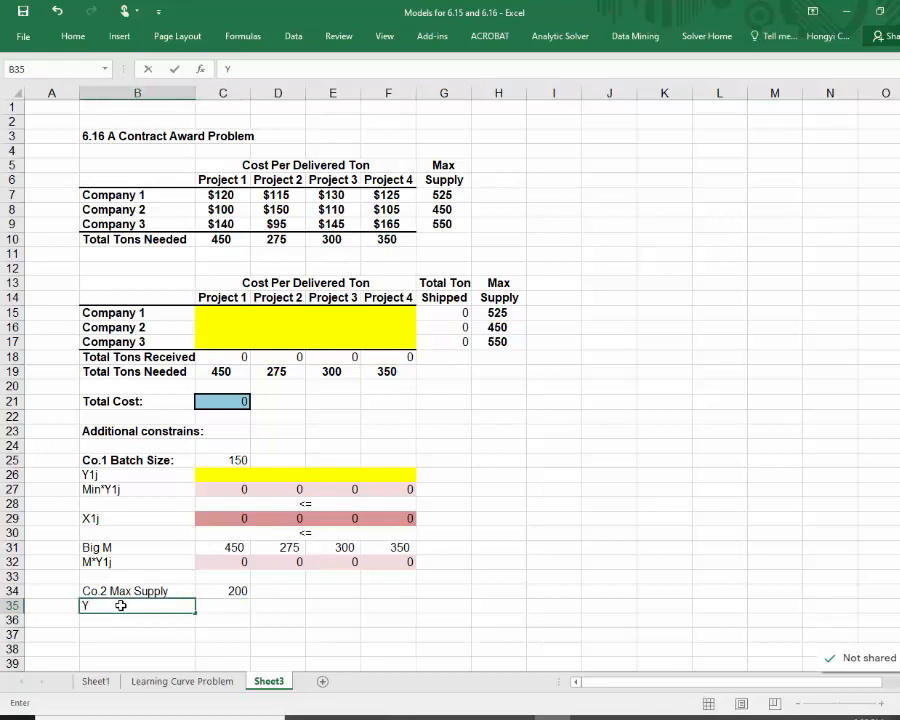
pyautogui.write('2j')
pyautogui.press('Return')
pyautogui.moveTo(241, 607); pyautogui.dragTo(364, 600)
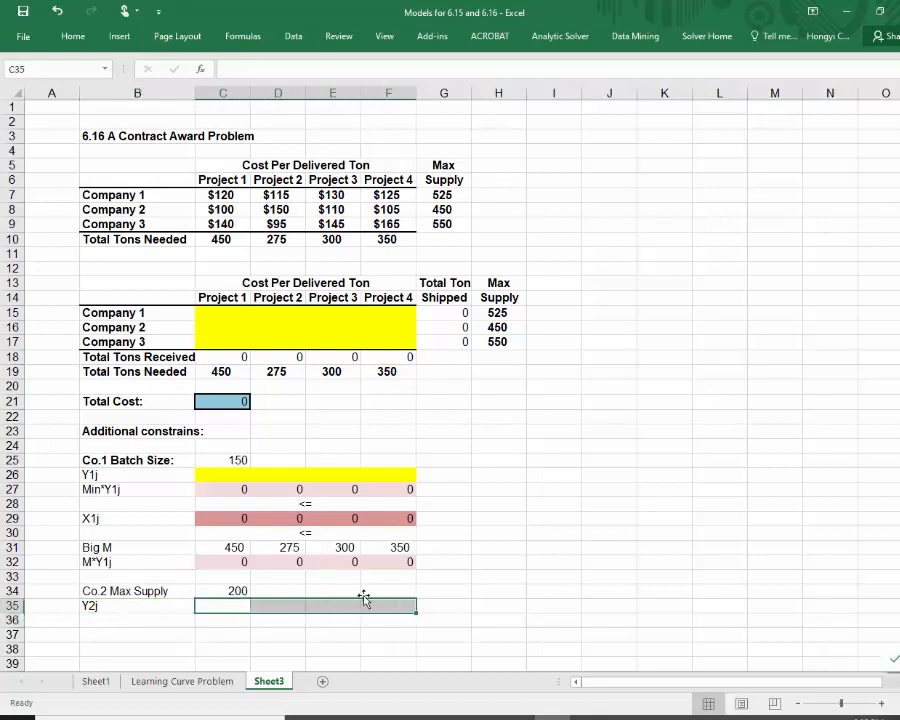
pyautogui.click(86, 40)
pyautogui.click(179, 86)
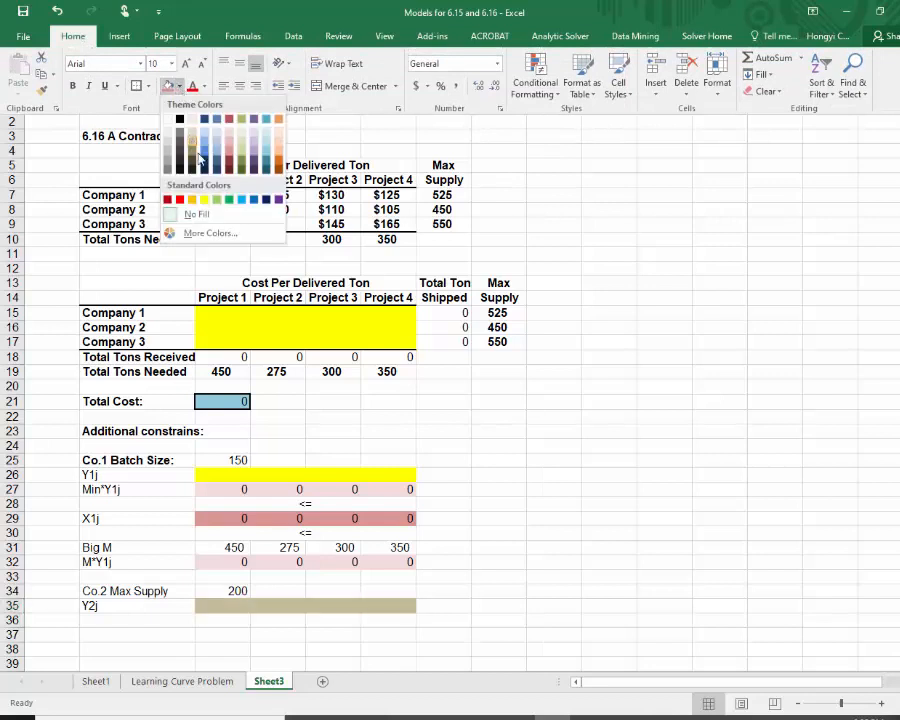
pyautogui.click(204, 199)
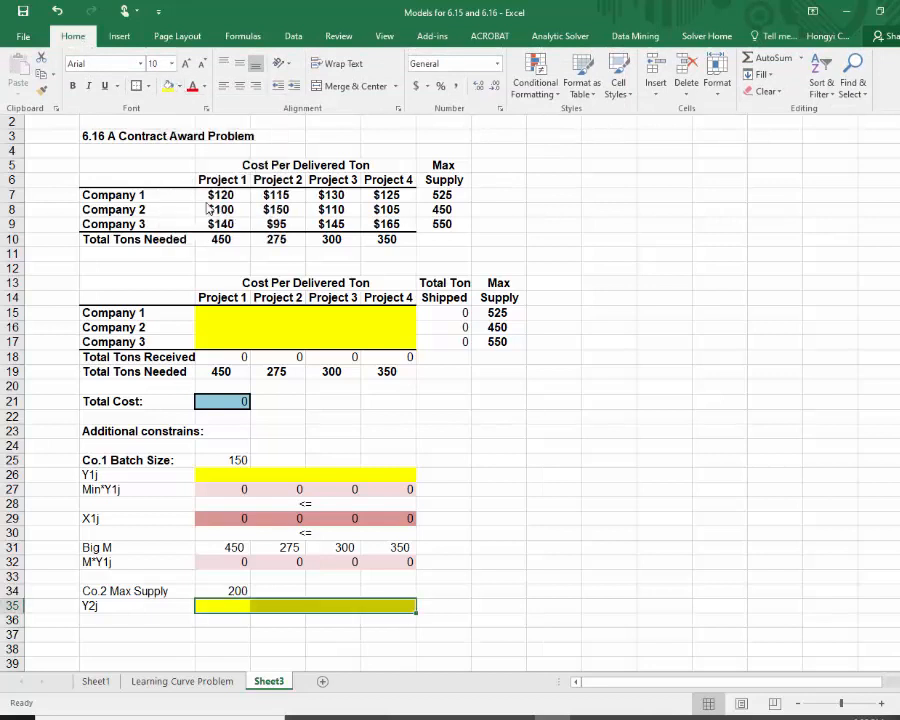
# Recheck the Company 2 constraints slide in PowerPoint and enter the label M*Y2j in B36 of the Excel sheet
pyautogui.click(113, 621)
pyautogui.click(113, 620)
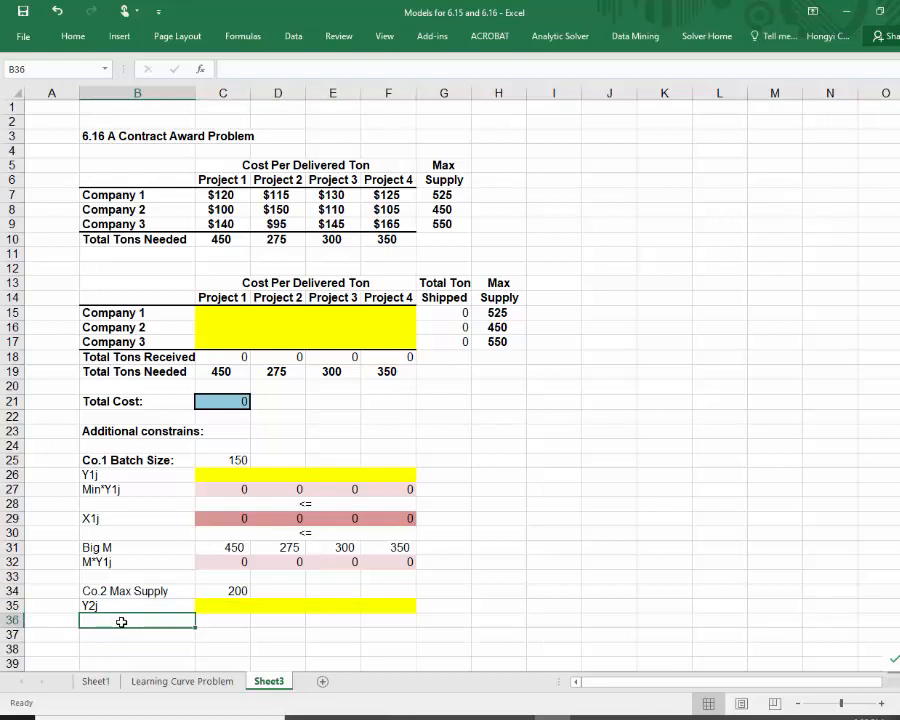
pyautogui.hotkey('alt', 'Tab')
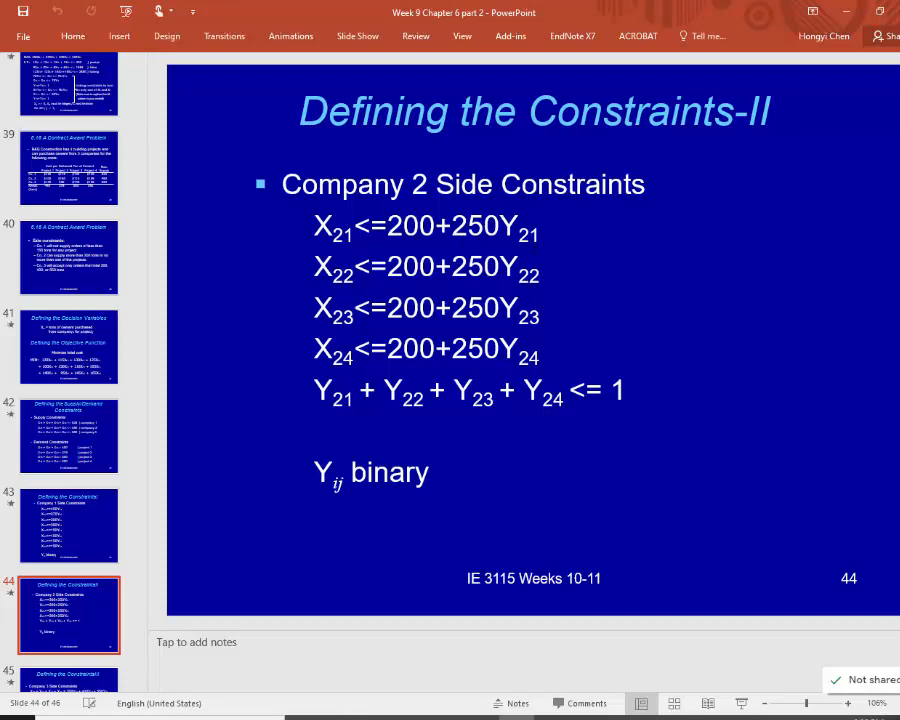
pyautogui.hotkey('alt', 'Tab')
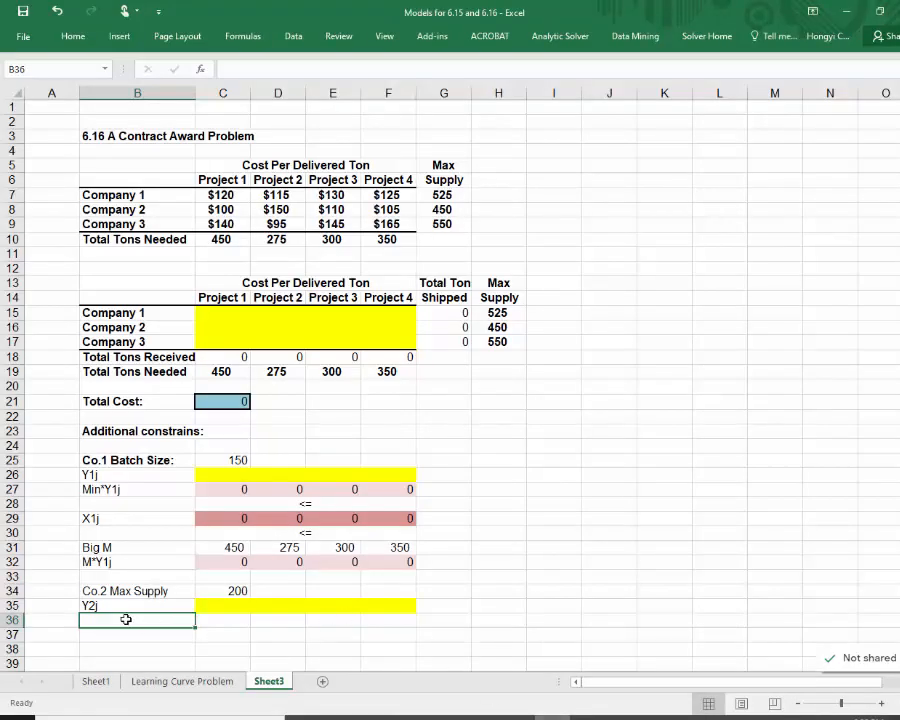
pyautogui.write('M*')
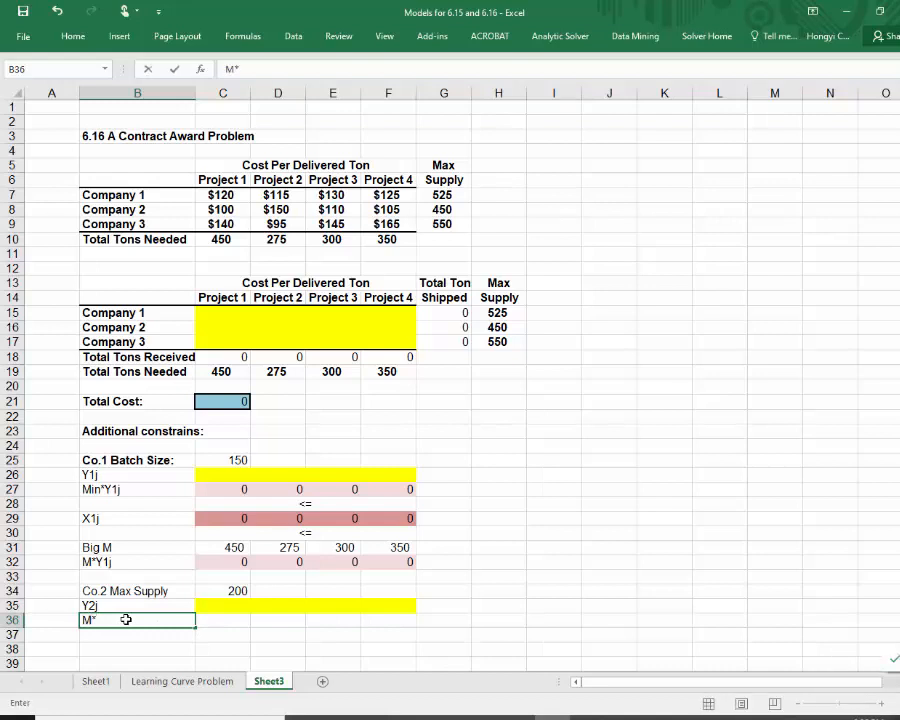
pyautogui.write('Y2j')
pyautogui.click(466, 619)
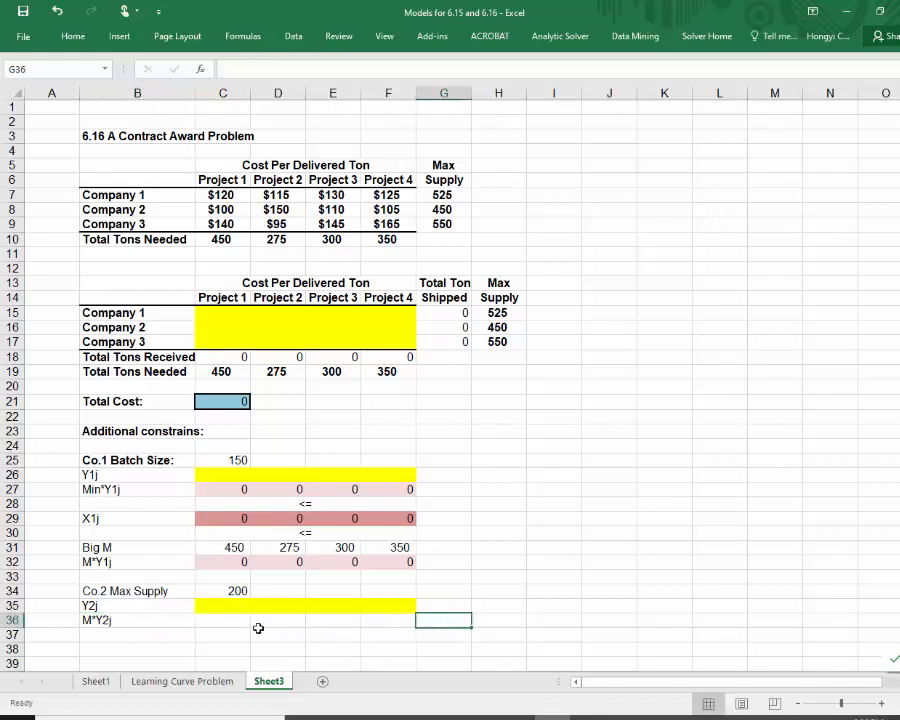
# Move the M*Y2j label down to B37 and enter Big M in B36
pyautogui.click(105, 617)
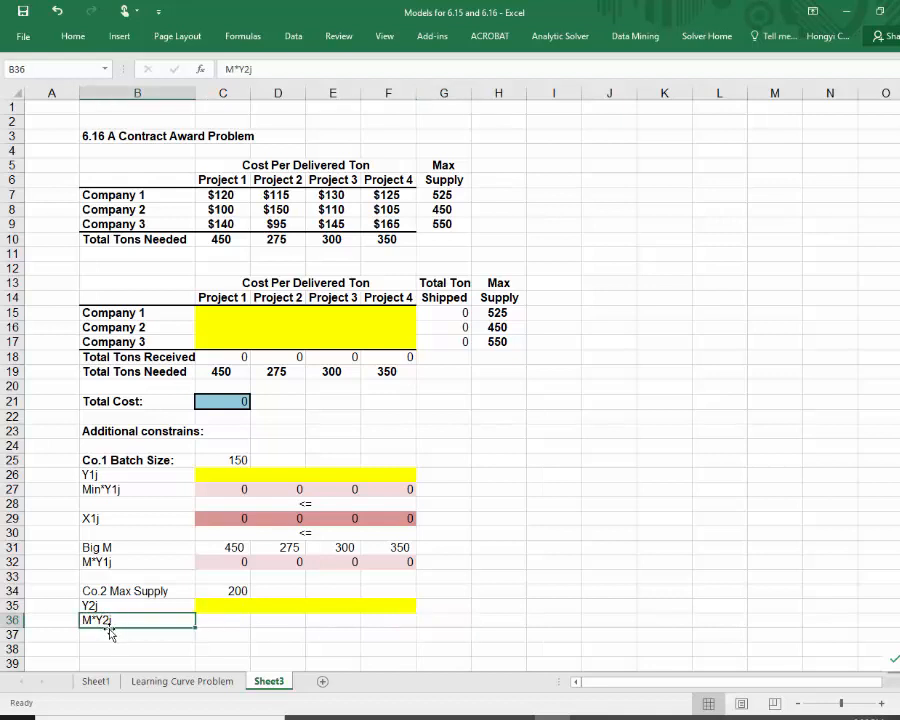
pyautogui.moveTo(110, 628); pyautogui.dragTo(109, 635)
pyautogui.click(112, 616)
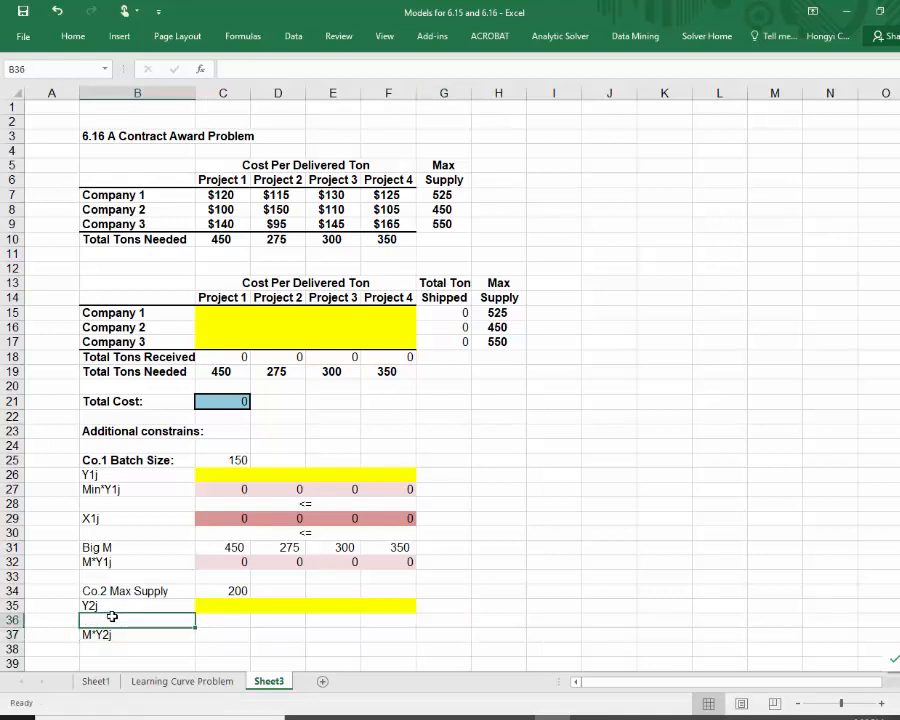
pyautogui.write('Big M')
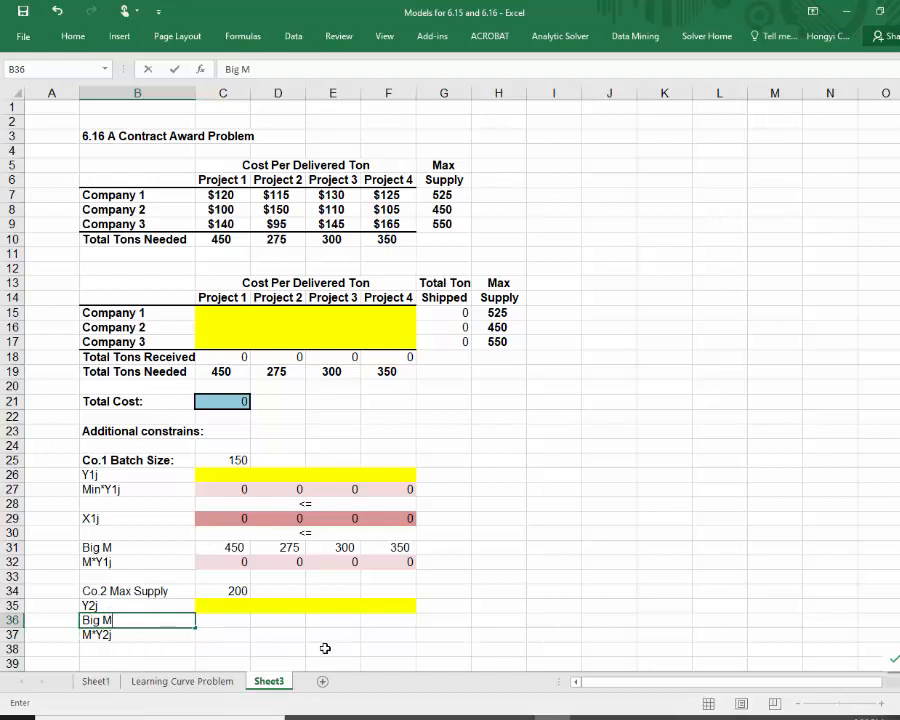
pyautogui.click(463, 618)
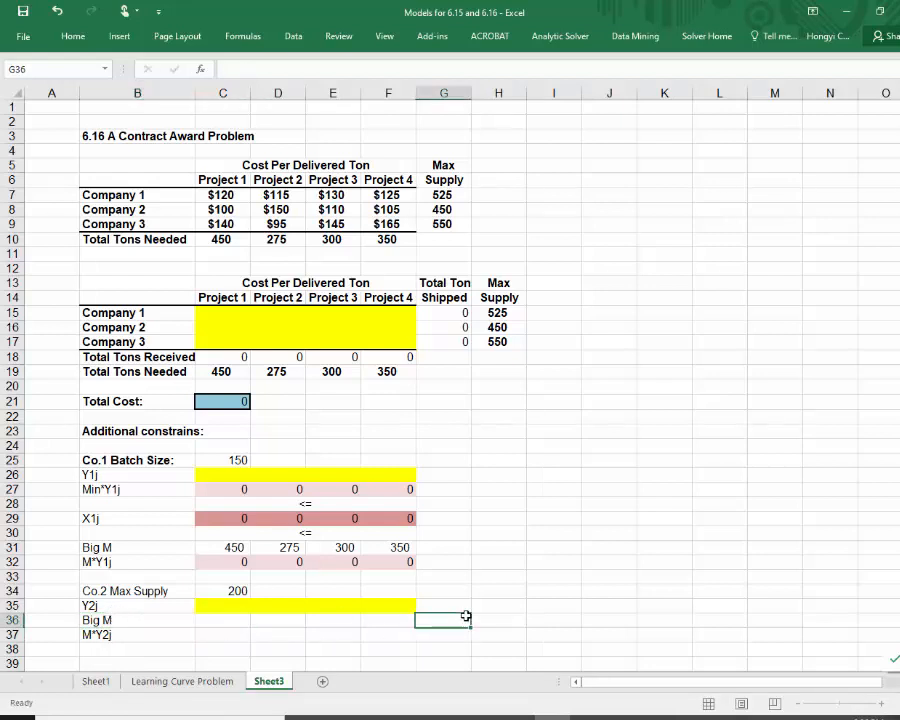
# Enter the Big M formula =MIN($H16,C19)-$C34 in C36, with the supply columns H and C locked
pyautogui.click(207, 622)
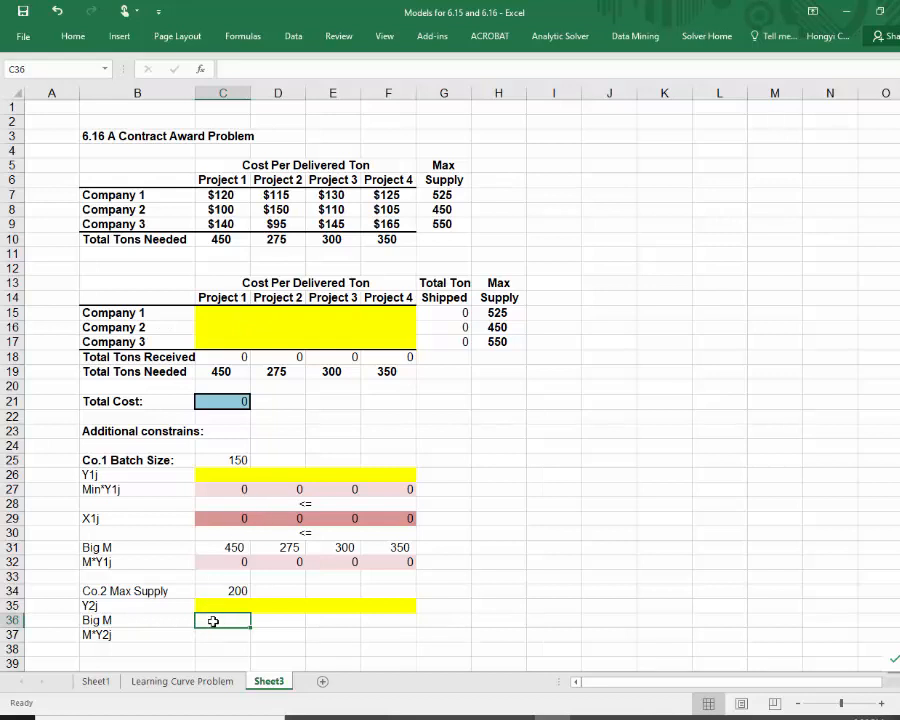
pyautogui.write('=')
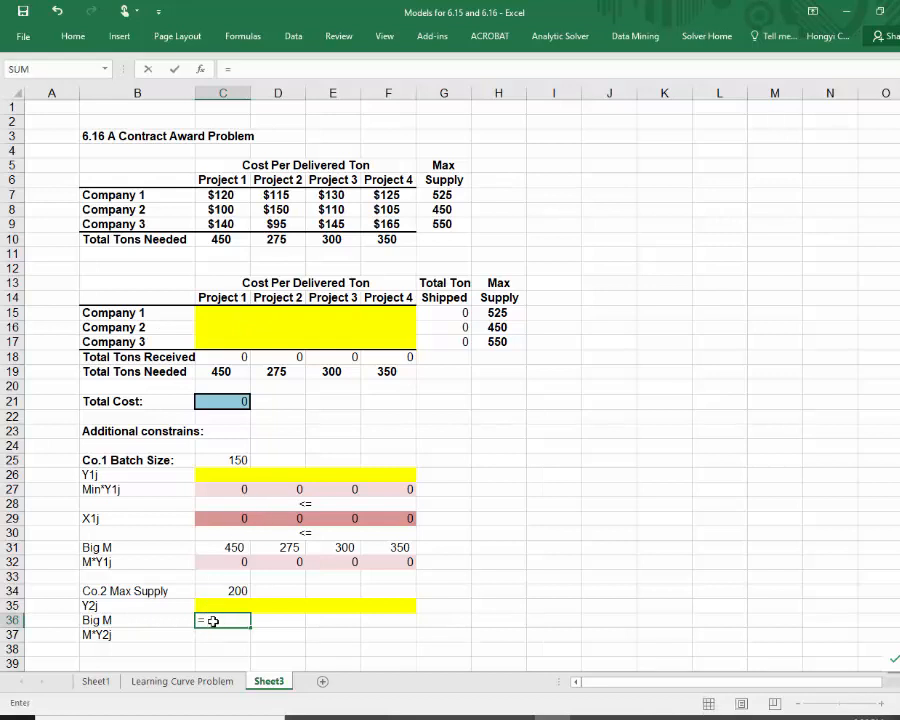
pyautogui.write('min(')
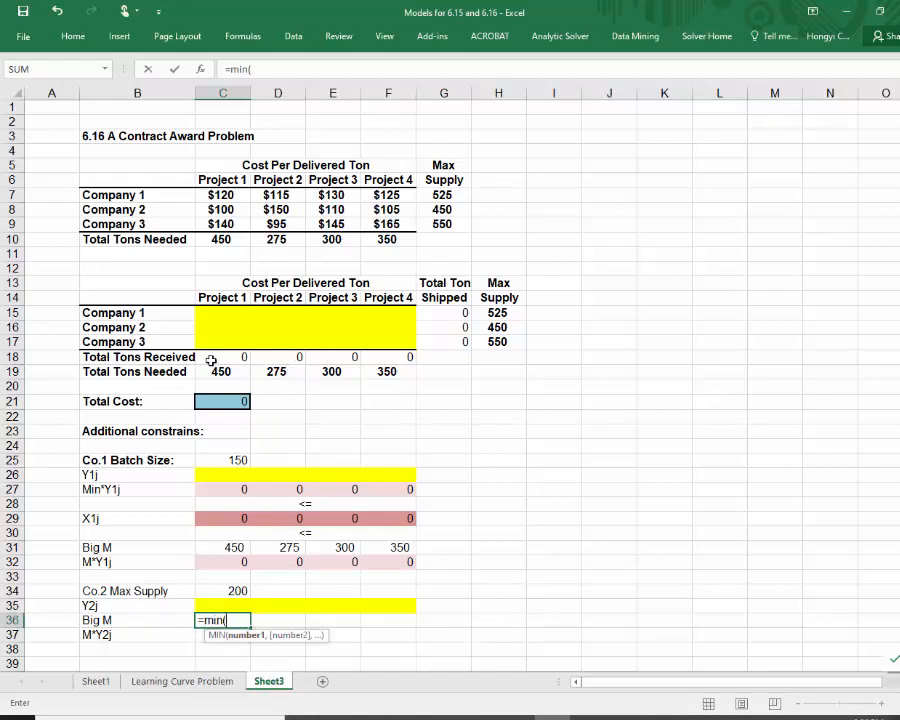
pyautogui.click(494, 328)
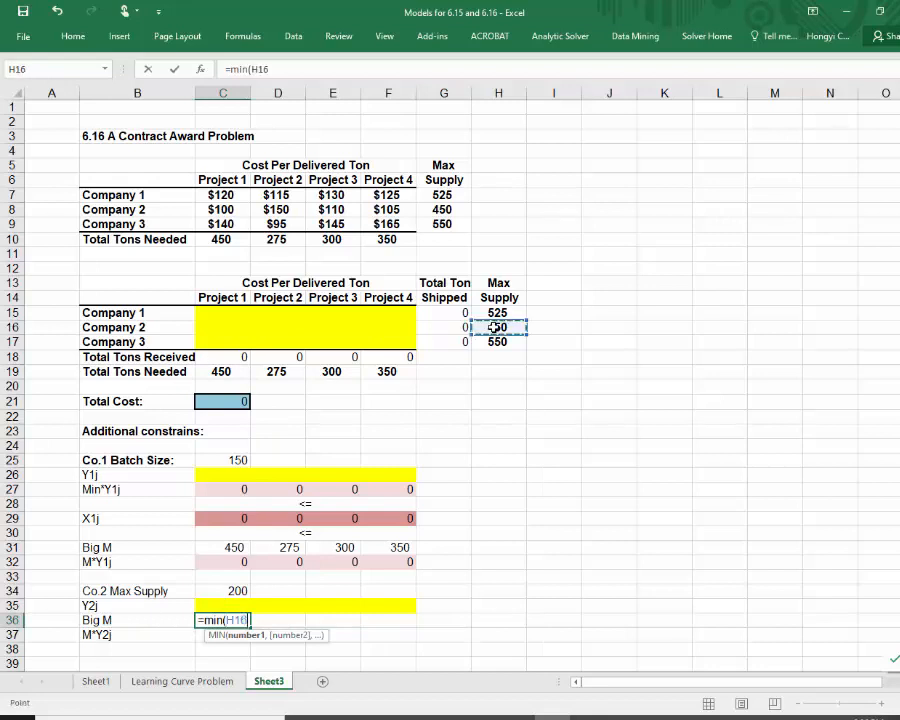
pyautogui.write(',')
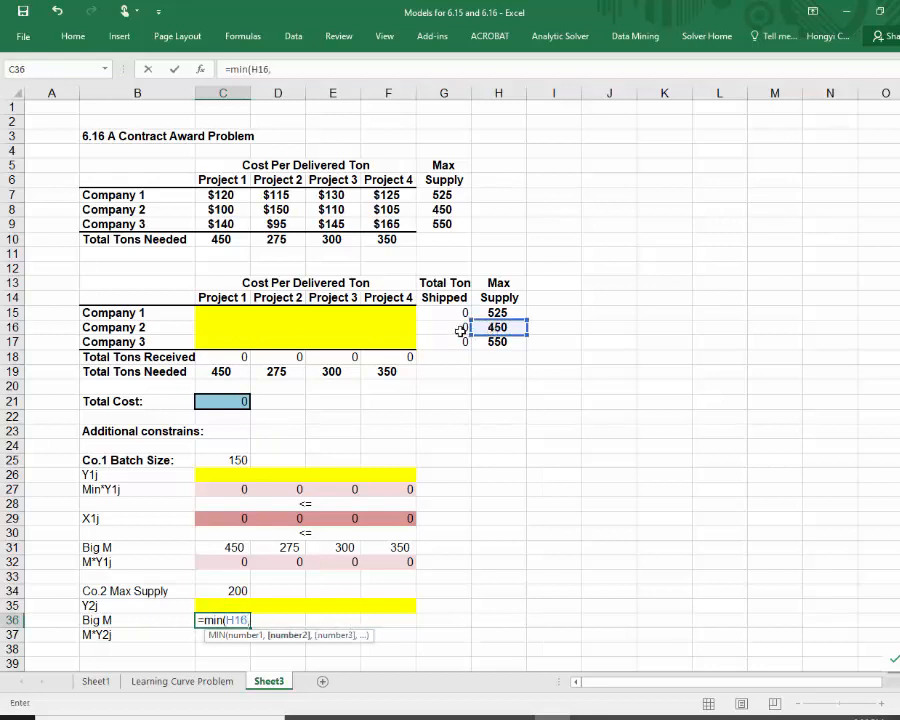
pyautogui.click(215, 373)
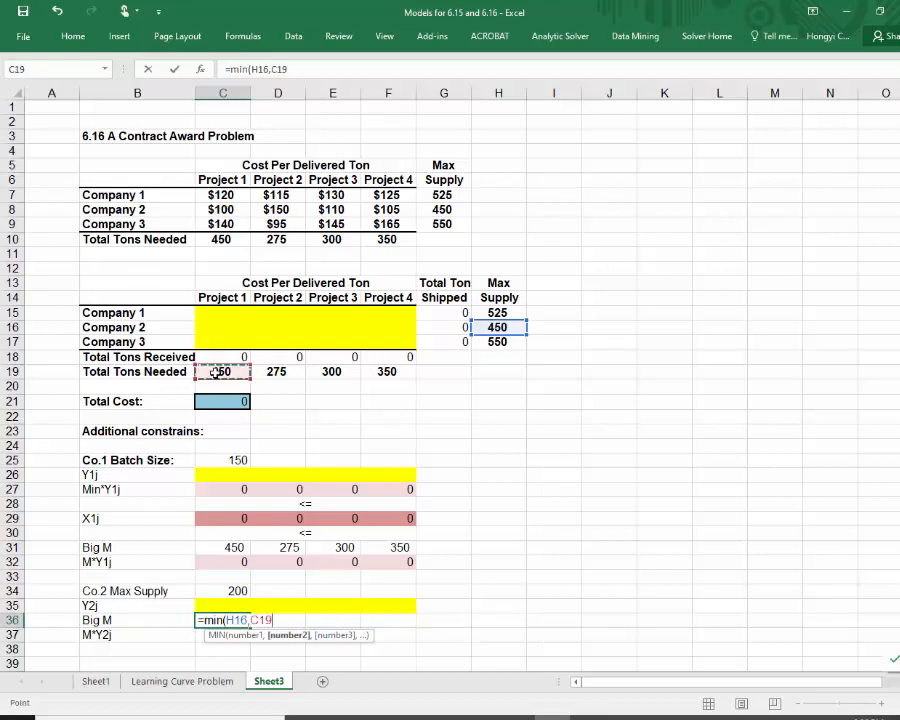
pyautogui.write(')')
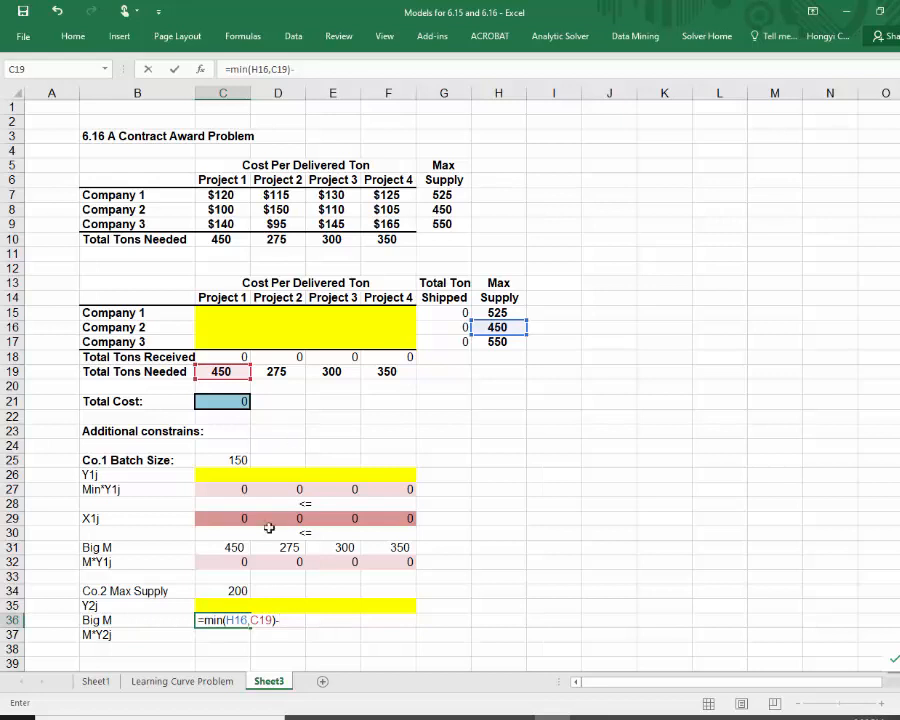
pyautogui.write('-')
pyautogui.click(222, 591)
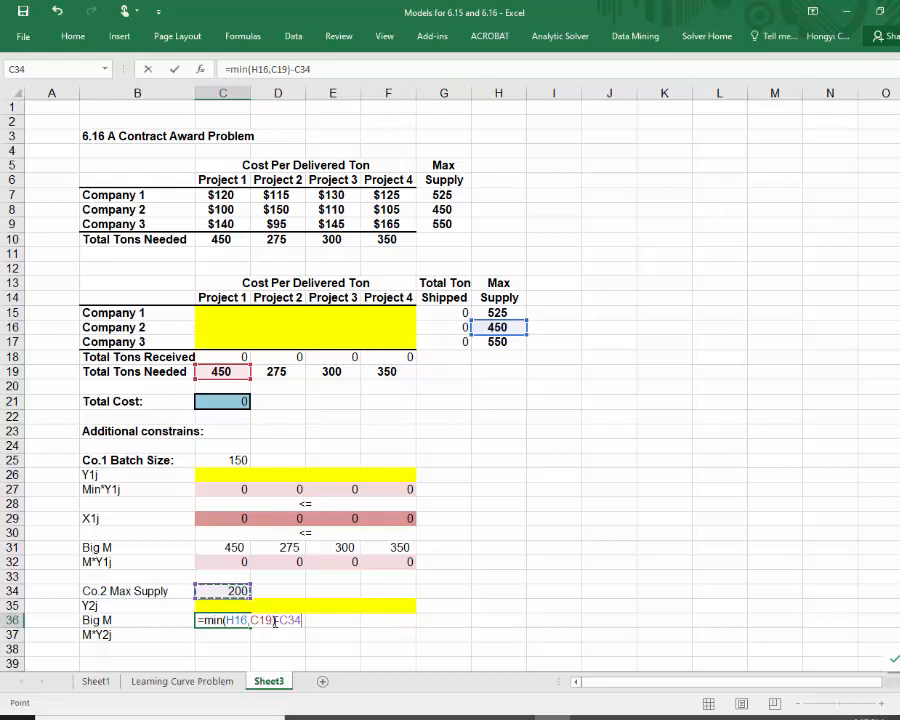
pyautogui.click(281, 620)
pyautogui.write('$')
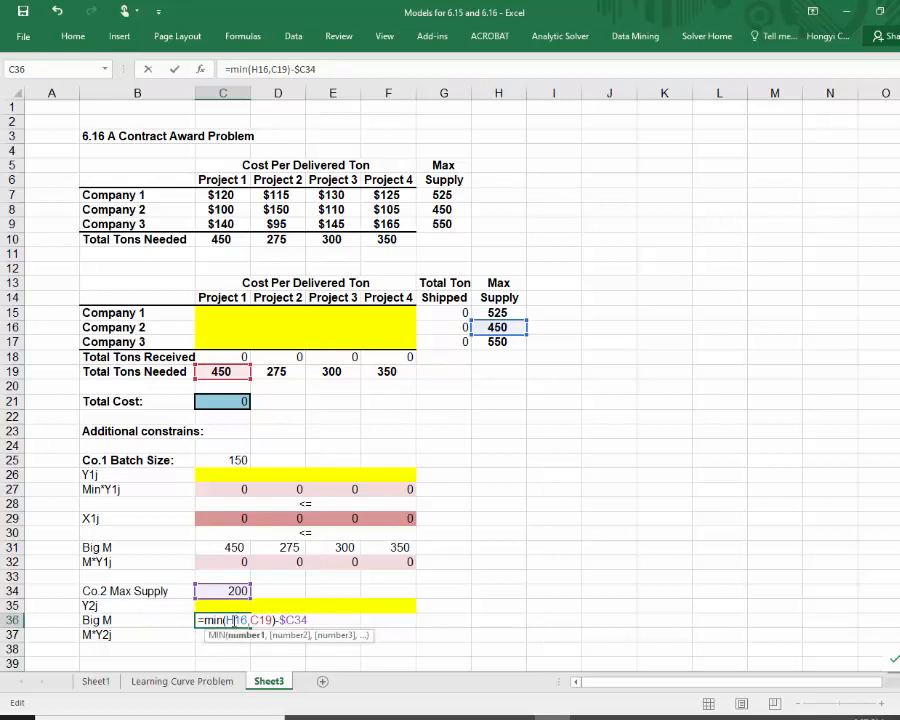
pyautogui.write('$')
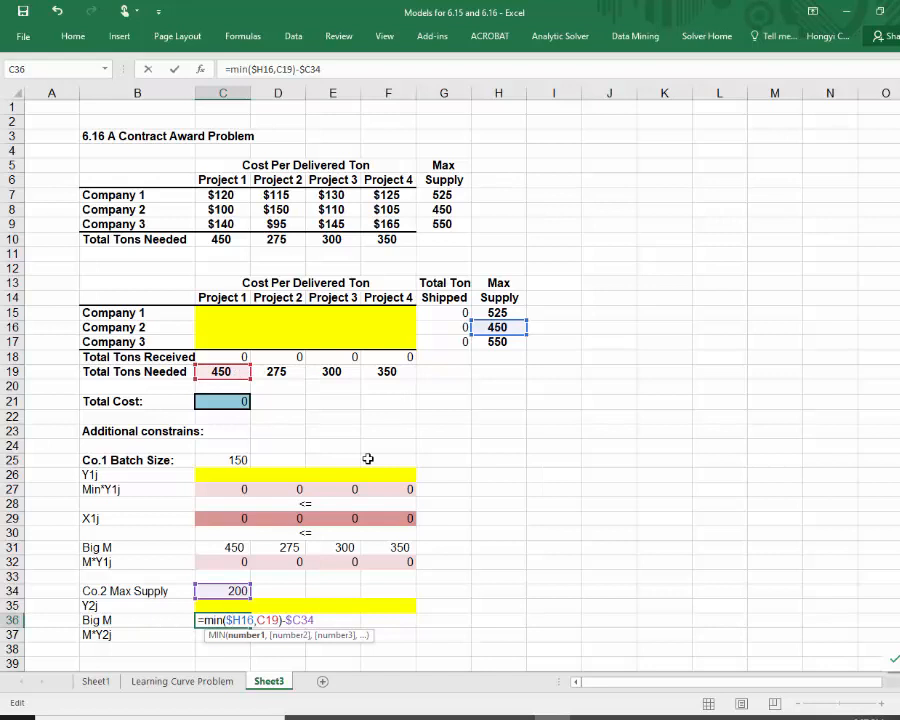
pyautogui.press('Return')
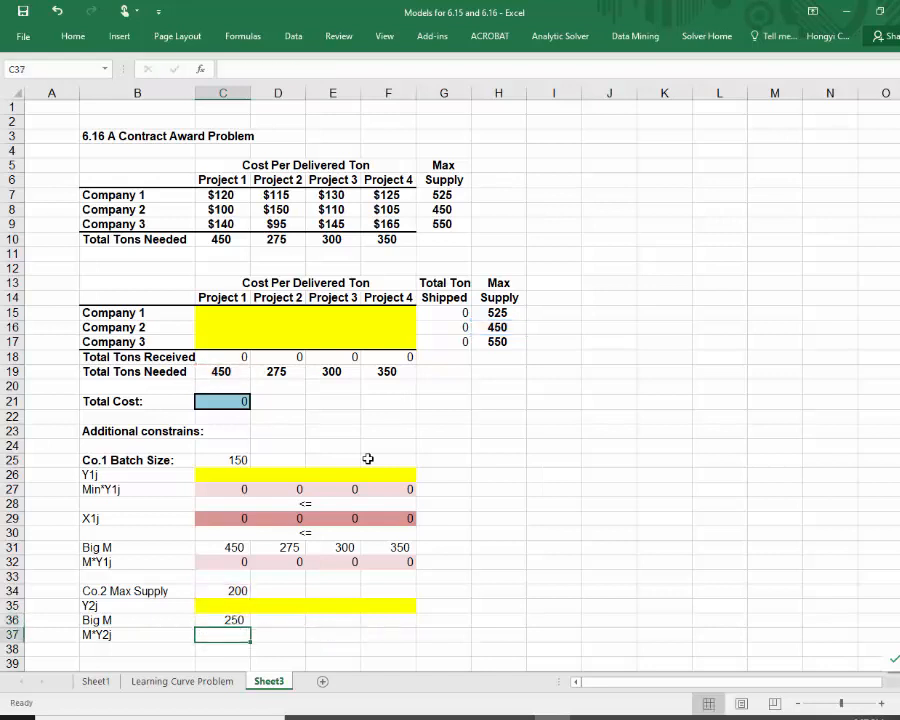
# Copy the Big M formula from C36 across to F36 and check the formula in F36
pyautogui.click(206, 622)
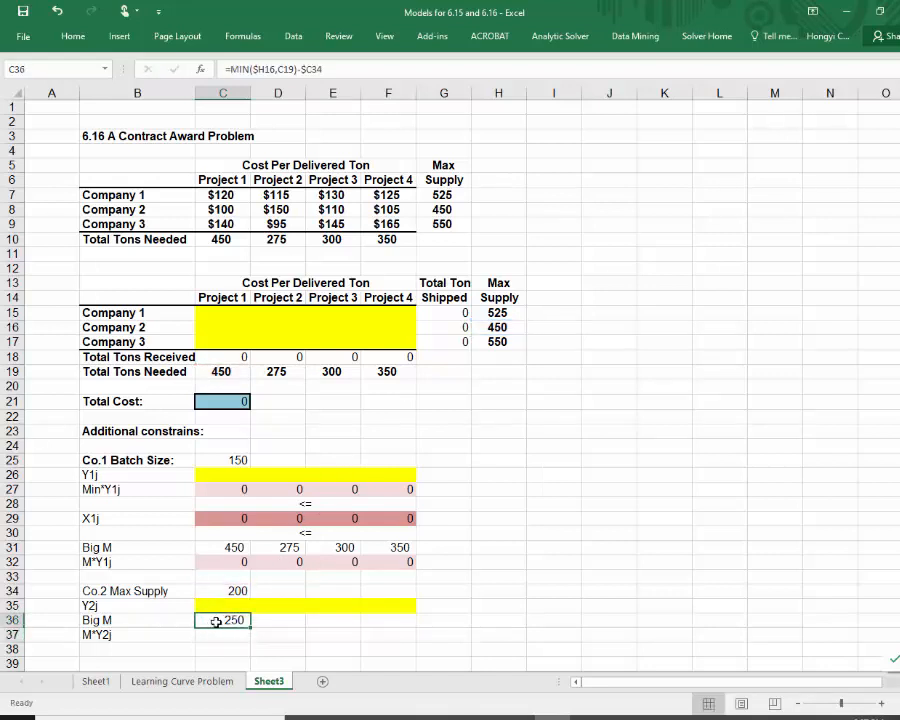
pyautogui.moveTo(250, 627); pyautogui.dragTo(402, 622)
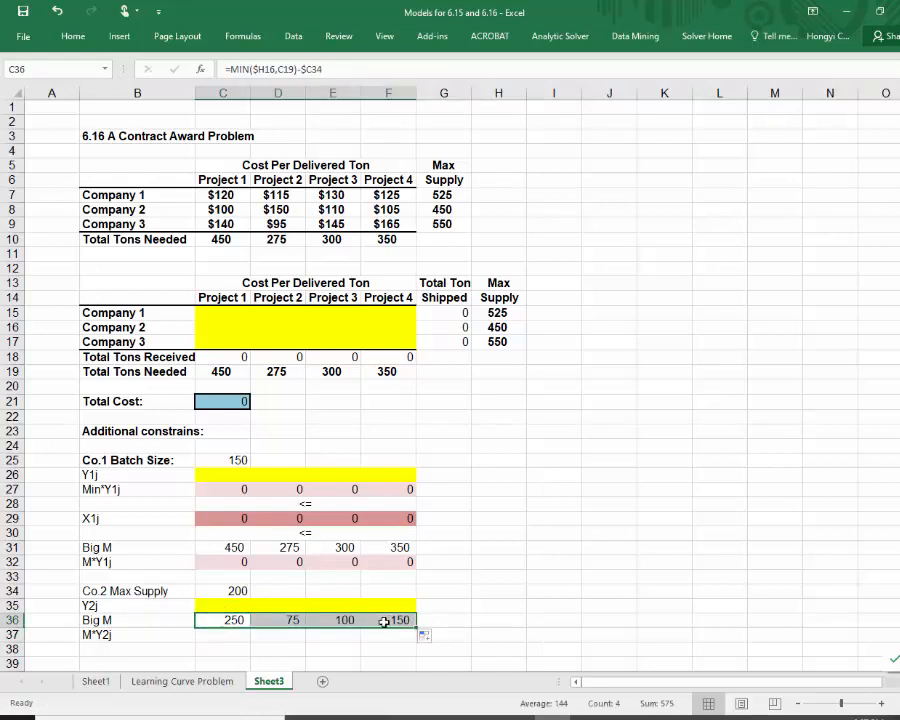
pyautogui.click(384, 620)
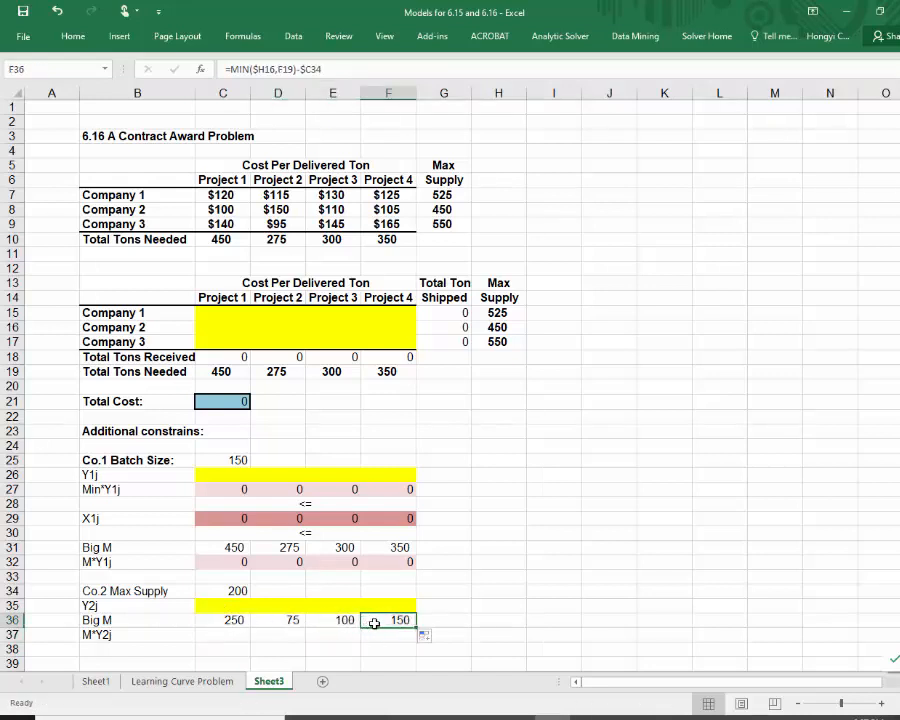
# Compare the Company 2 Side Constraints slide in PowerPoint with the Big M cells in row 36 of the Excel sheet
pyautogui.hotkey('alt', 'Tab')
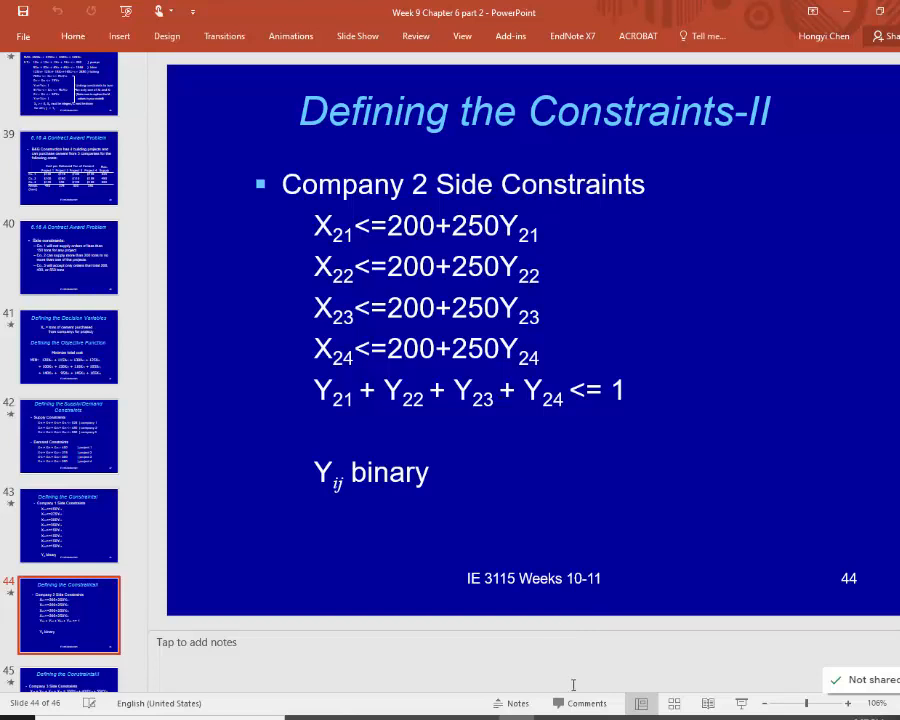
pyautogui.click(553, 717)
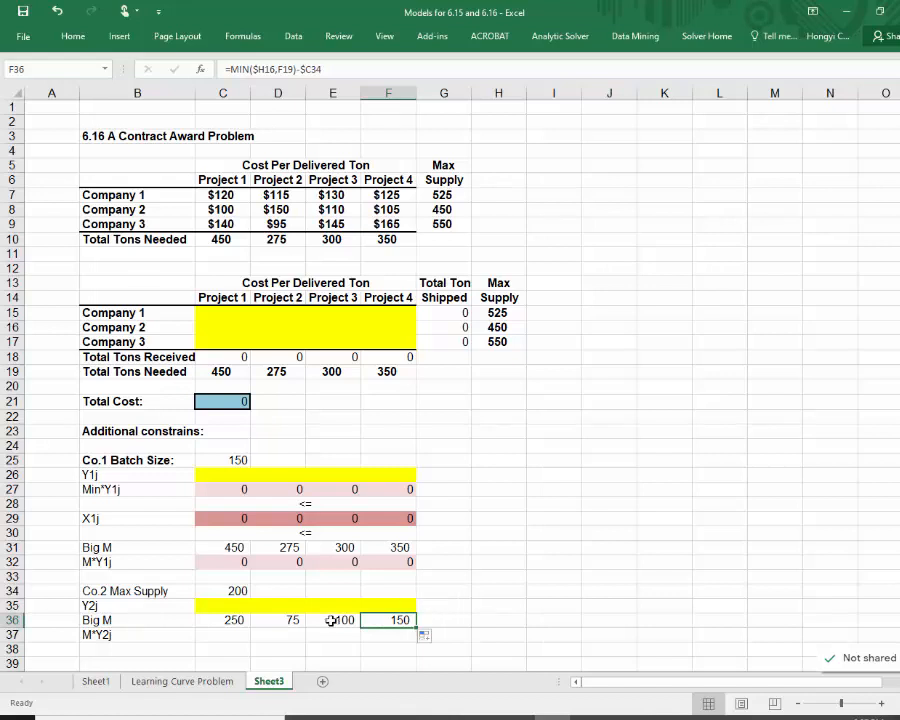
pyautogui.click(233, 620)
pyautogui.click(285, 620)
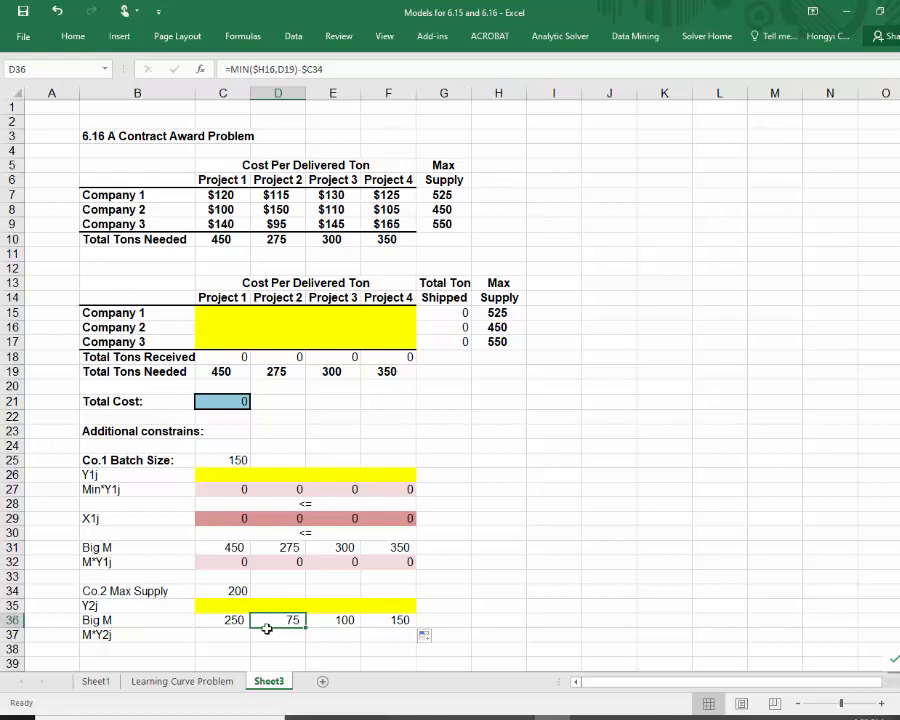
pyautogui.click(216, 621)
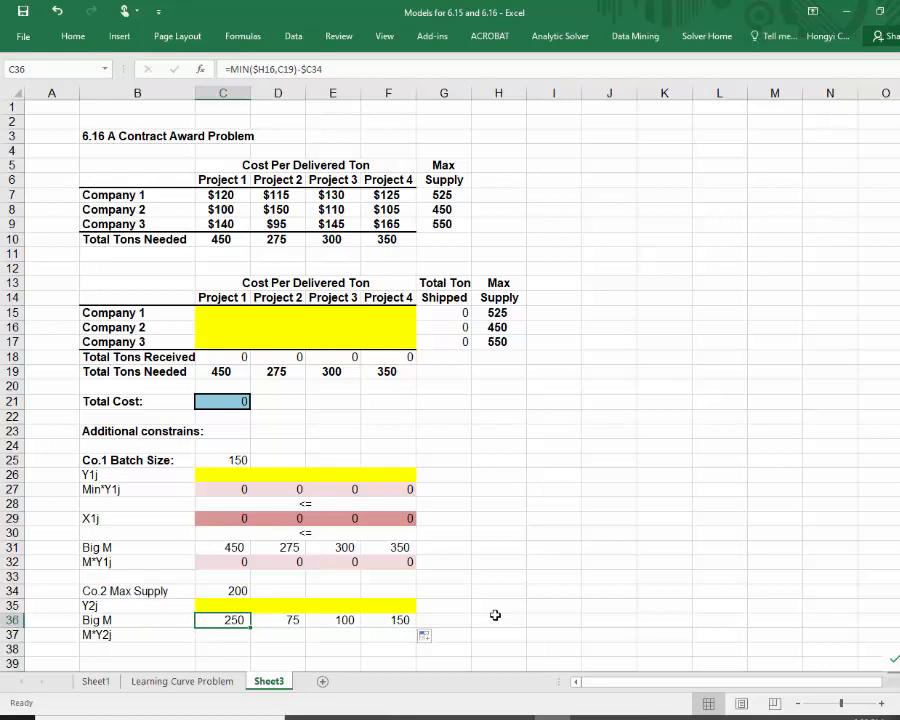
# Enter the Company 2 upper limit formula =$C34+C35*C36 in C37, with the max supply column locked
pyautogui.click(213, 636)
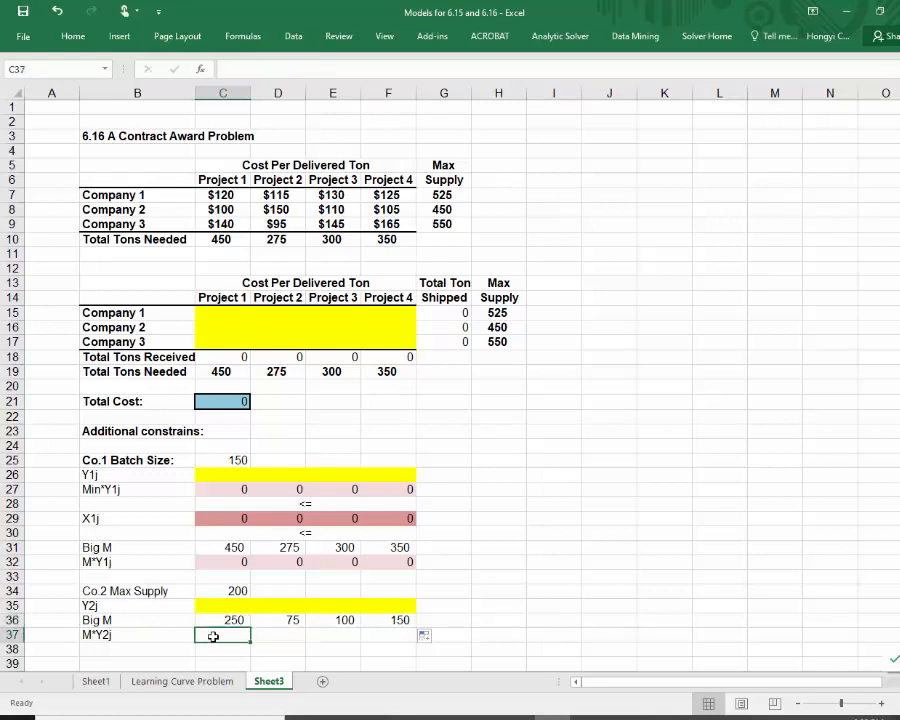
pyautogui.write('=')
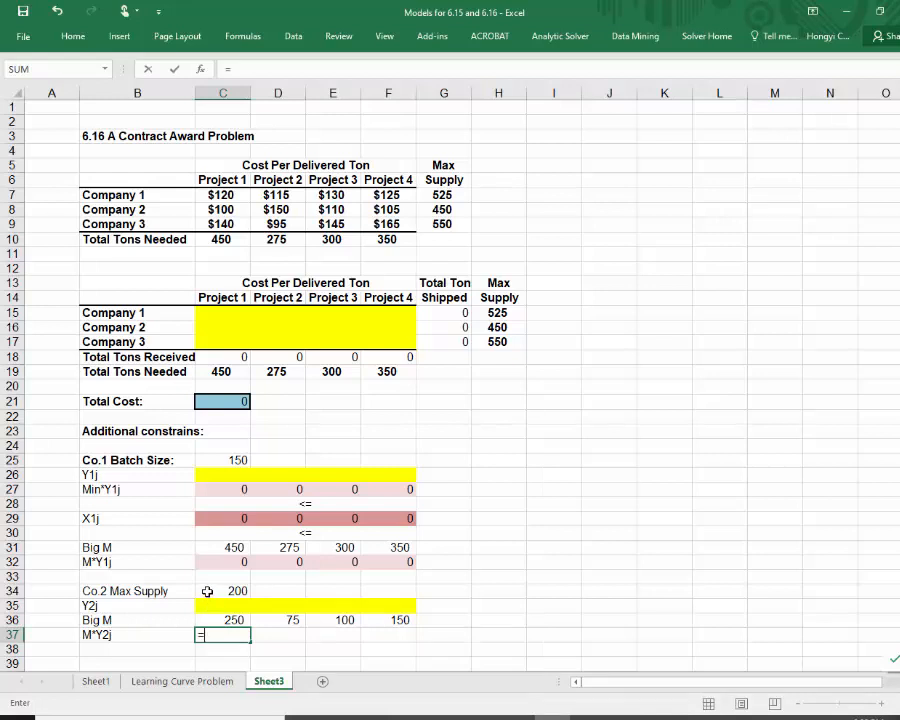
pyautogui.click(207, 591)
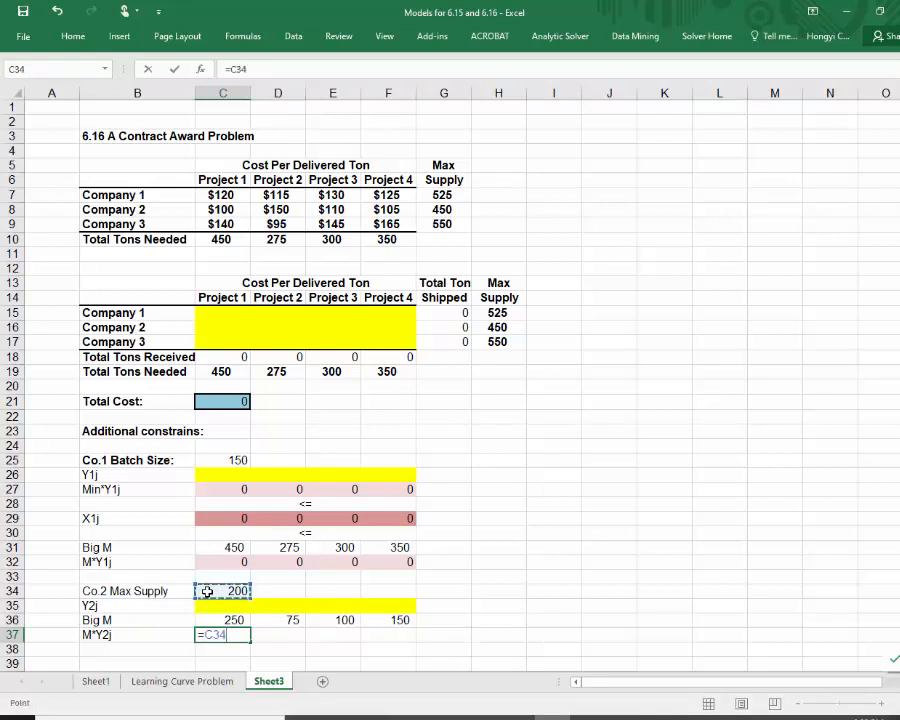
pyautogui.write('+')
pyautogui.click(211, 607)
pyautogui.write('*')
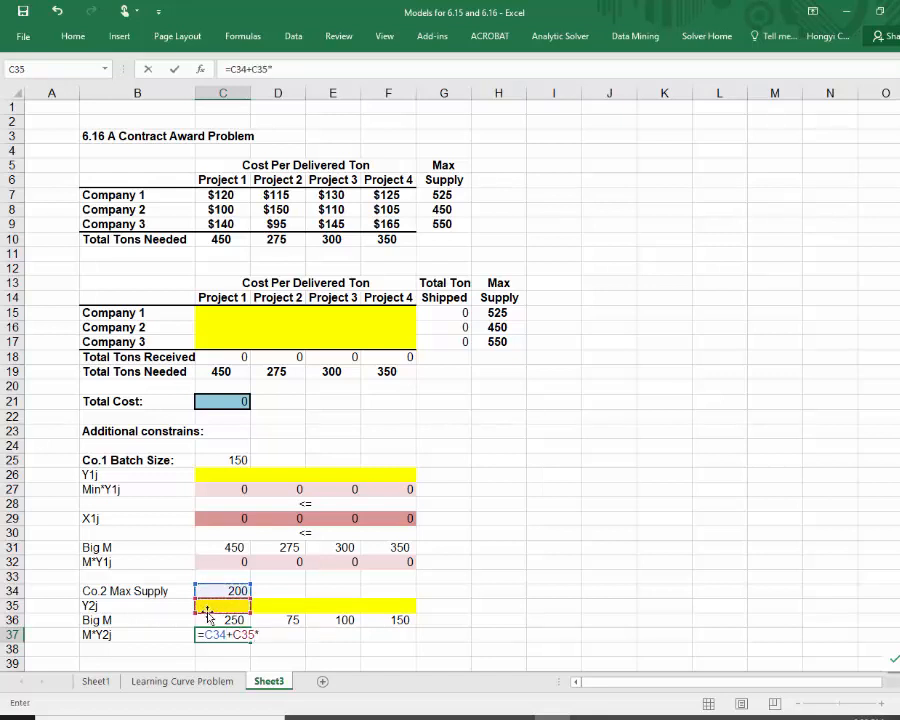
pyautogui.click(208, 619)
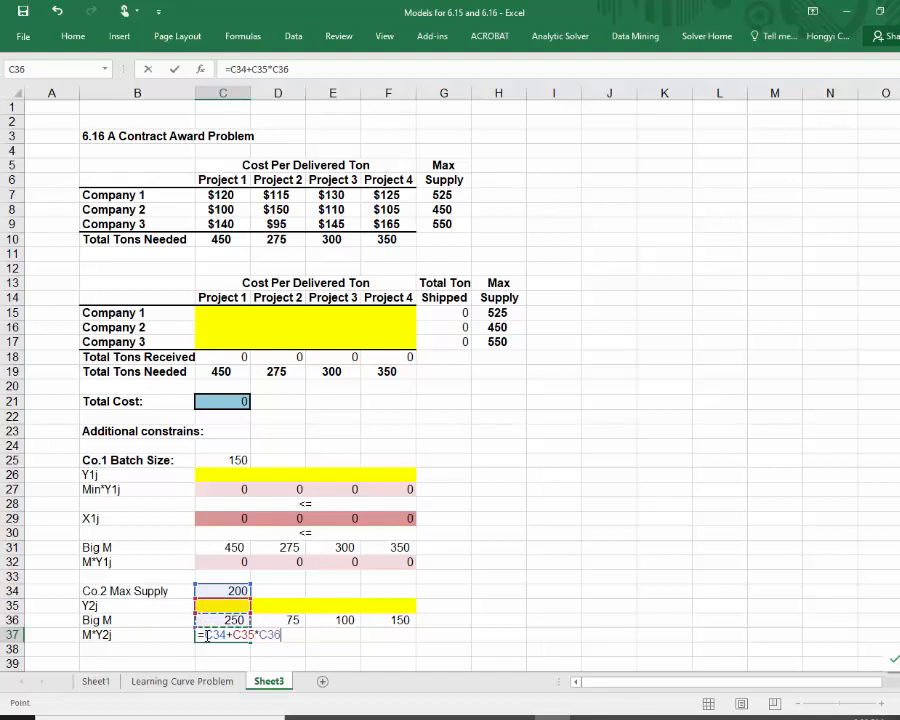
pyautogui.click(204, 635)
pyautogui.write('$')
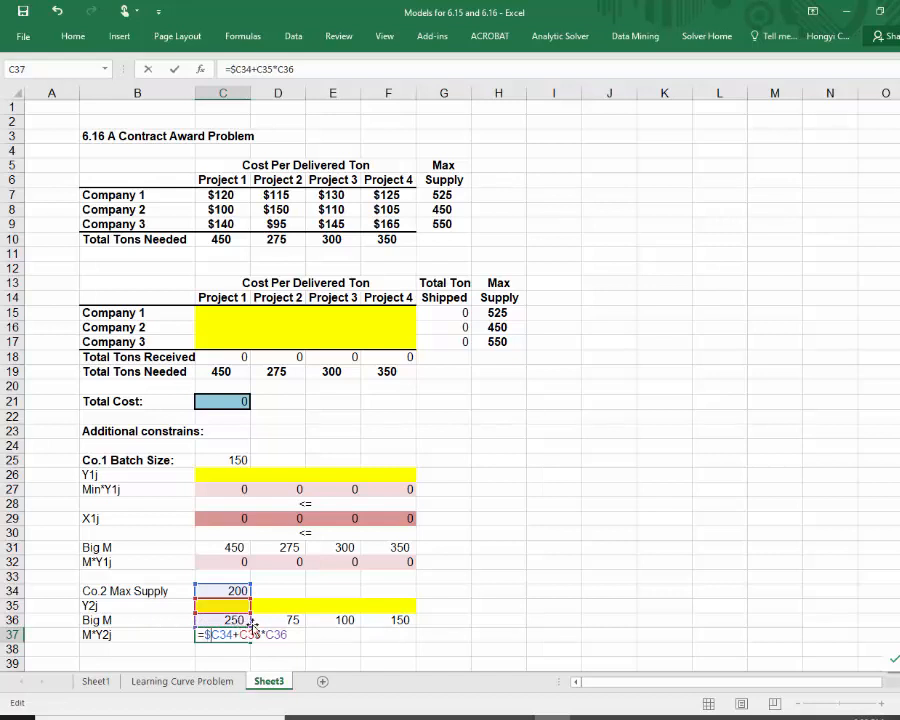
pyautogui.press('Return')
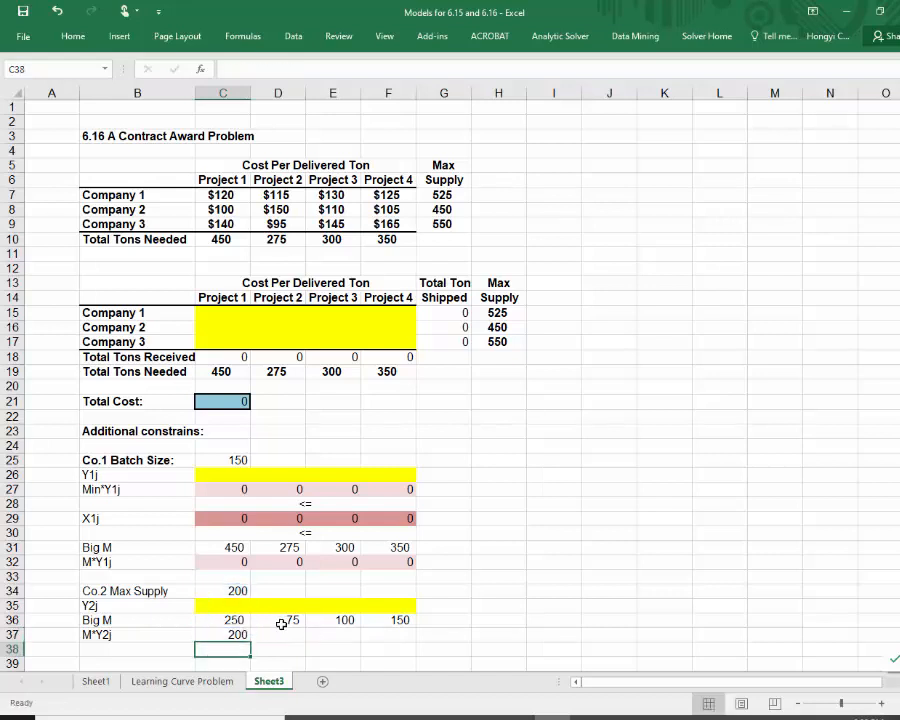
# Copy the formula in C37 across to F37 and check the cell references in F37
pyautogui.click(224, 635)
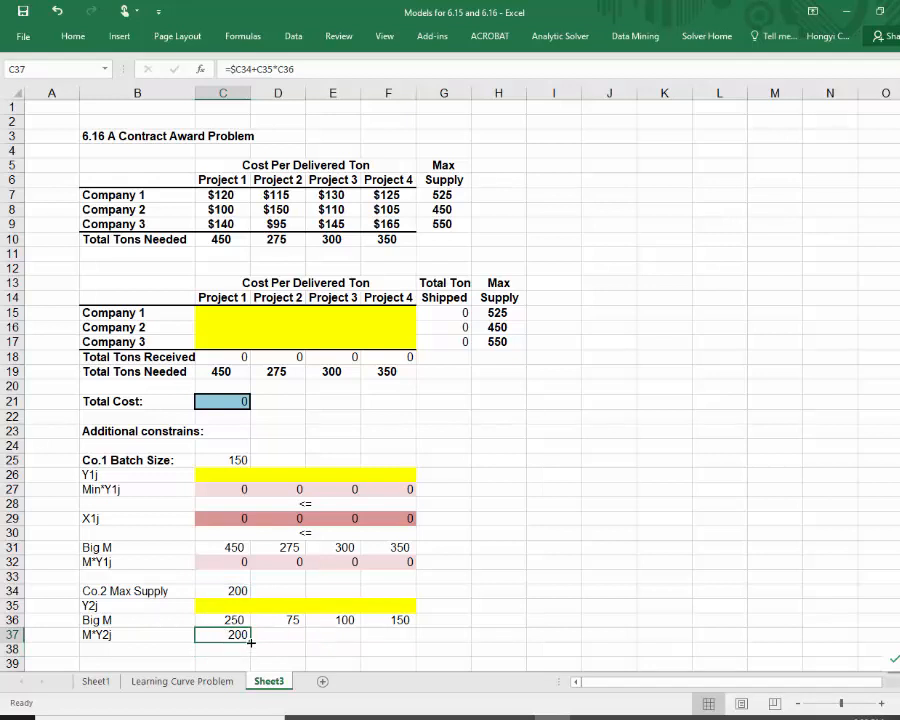
pyautogui.moveTo(250, 642); pyautogui.dragTo(402, 645)
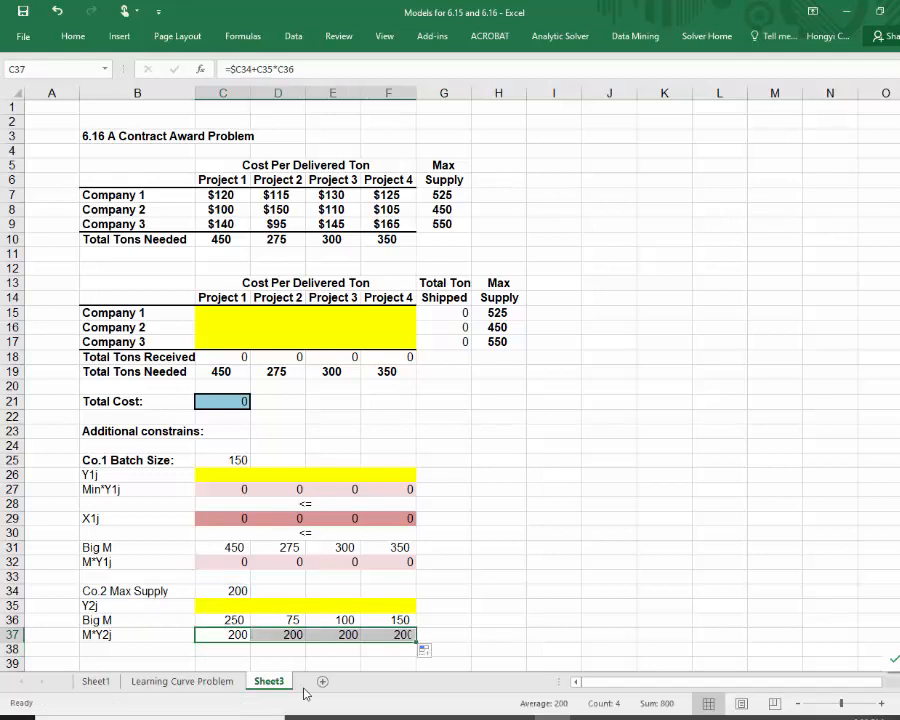
pyautogui.click(388, 633)
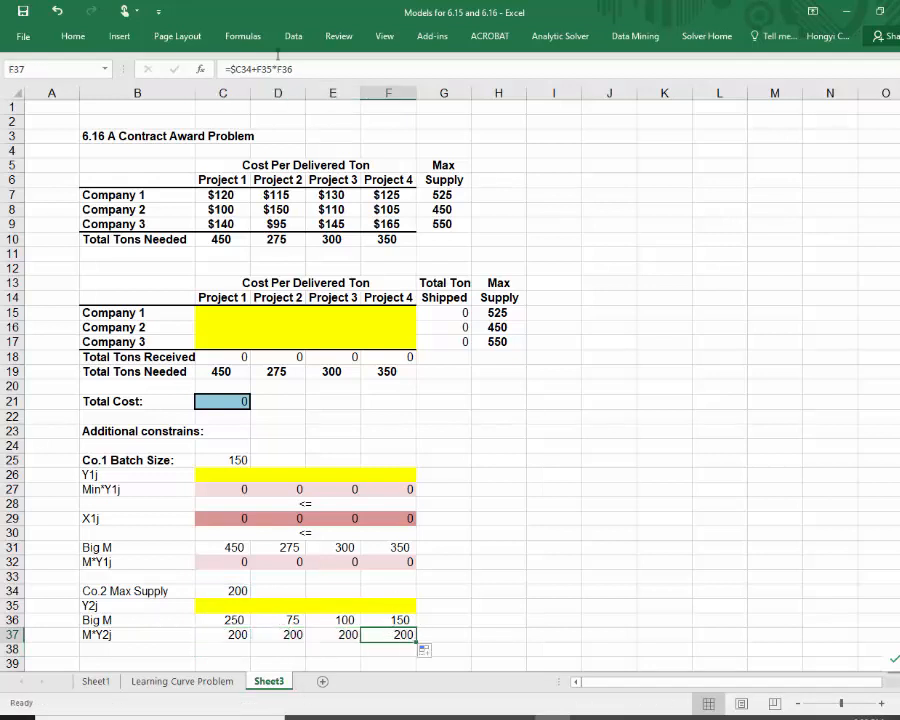
pyautogui.click(283, 69)
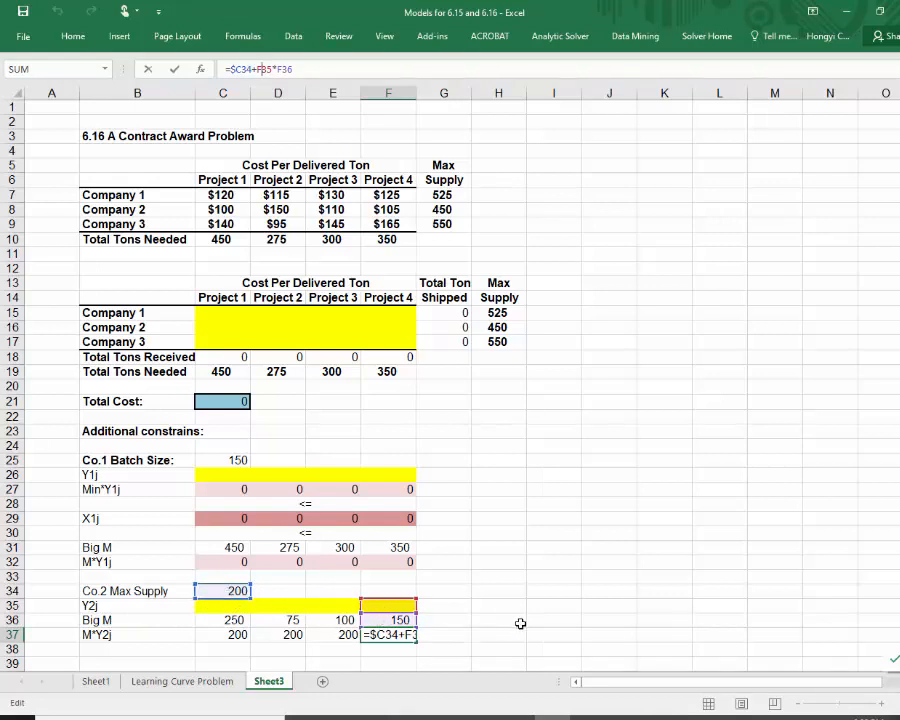
pyautogui.hotkey('ctrl', 'Return')
# Change the label in B37 to Max Supply + M*Y2j
pyautogui.click(104, 634)
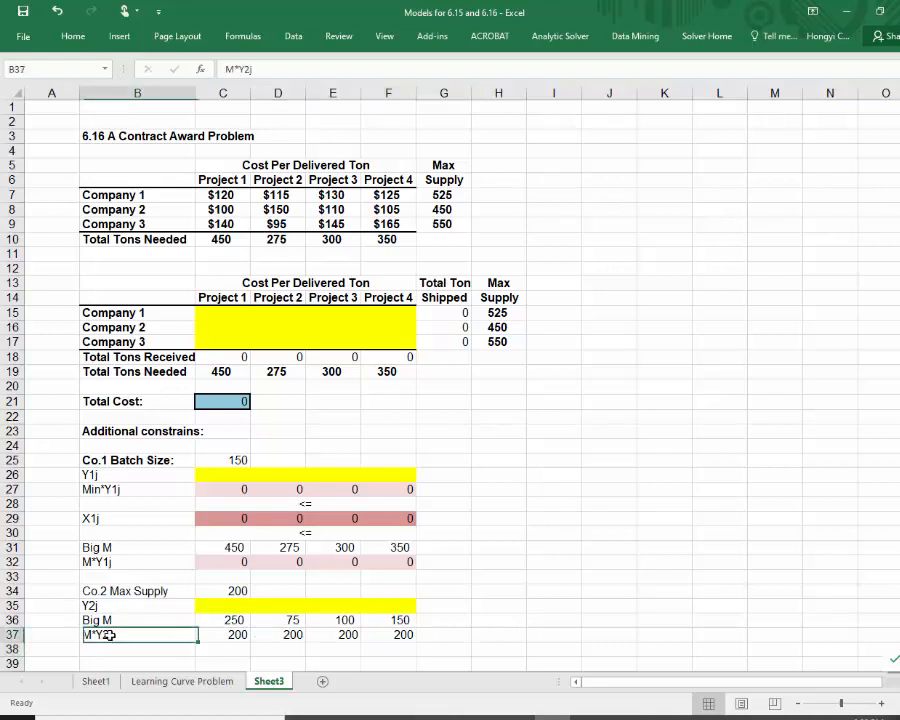
pyautogui.click(226, 69)
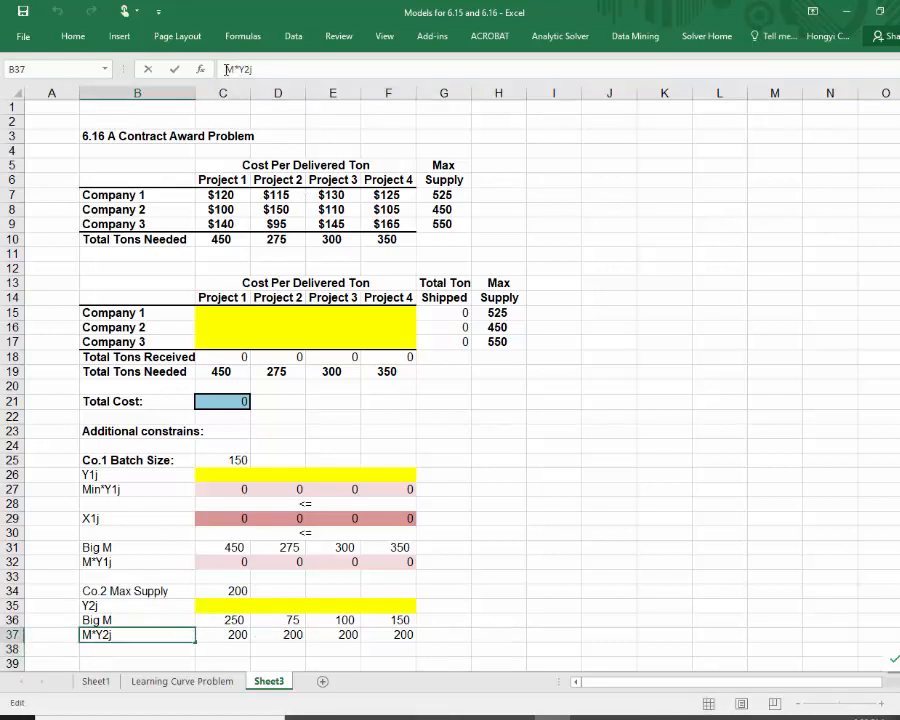
pyautogui.write('Max')
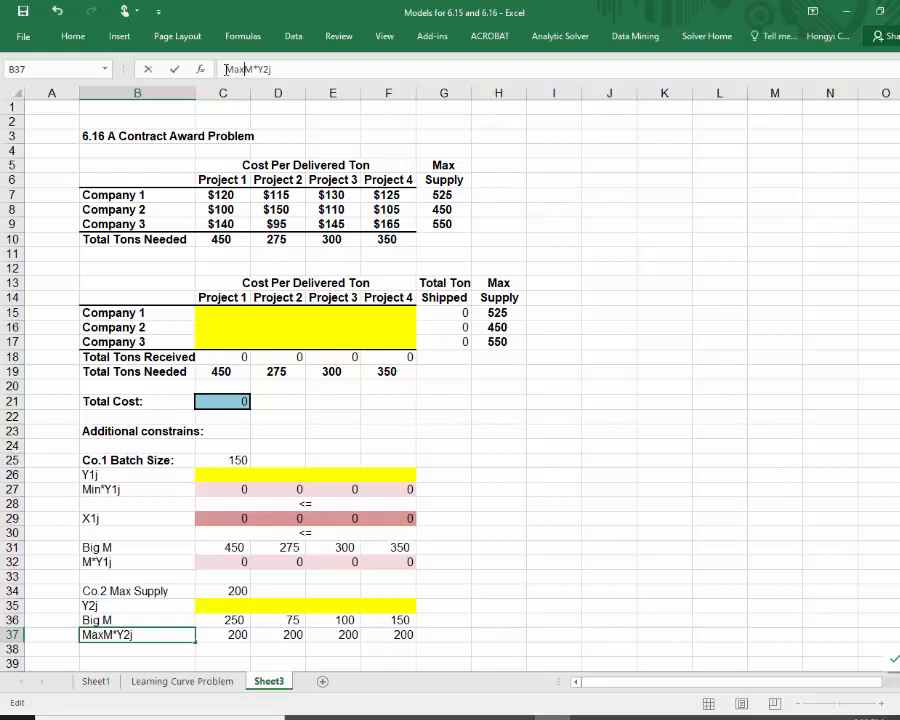
pyautogui.write(' Supply')
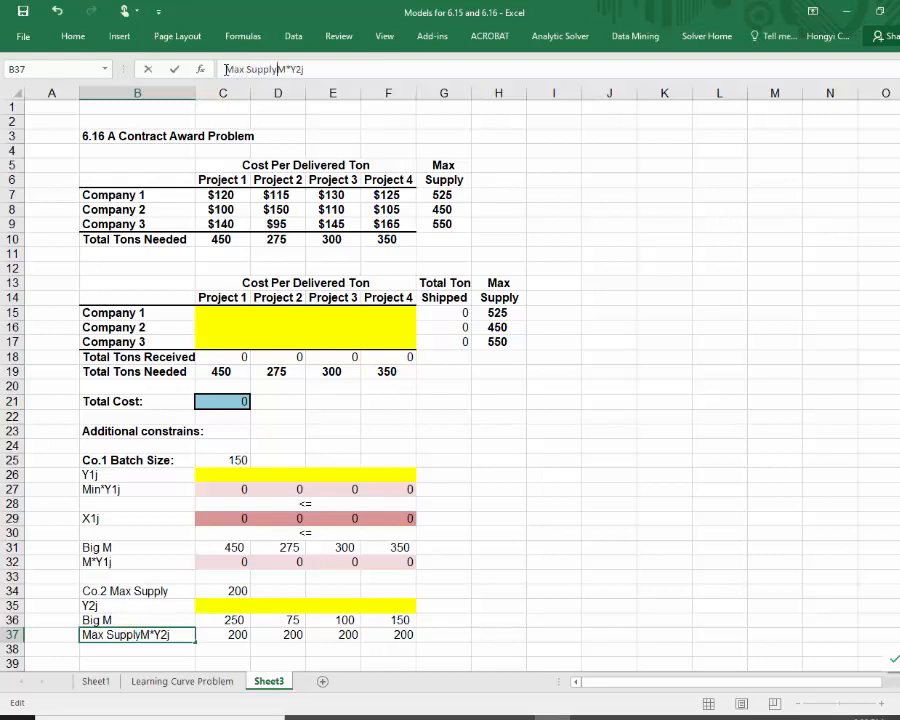
pyautogui.write(' +')
pyautogui.press('Return')
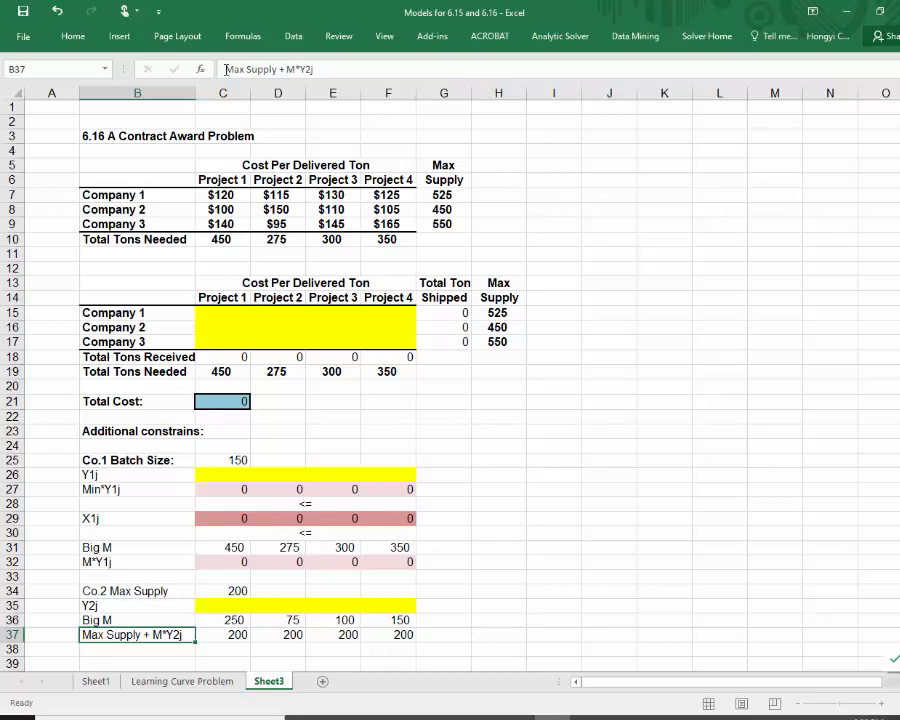
# Switch to PowerPoint and review the remaining constraints on the Company 2 Side Constraints slide
pyautogui.scroll(-3, 312, 513)
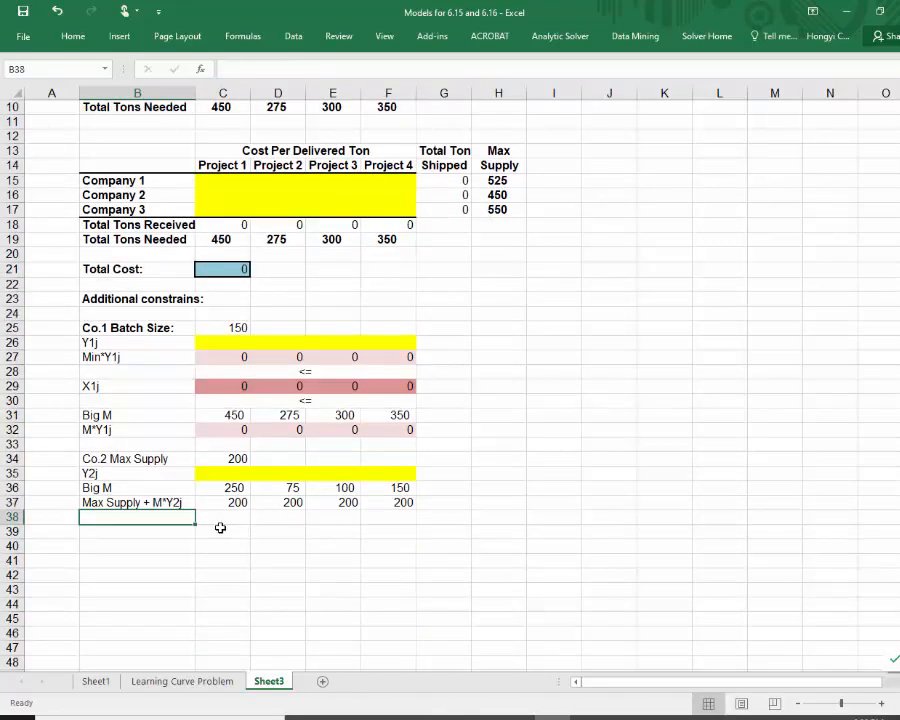
pyautogui.moveTo(550, 718)
pyautogui.click(504, 601)
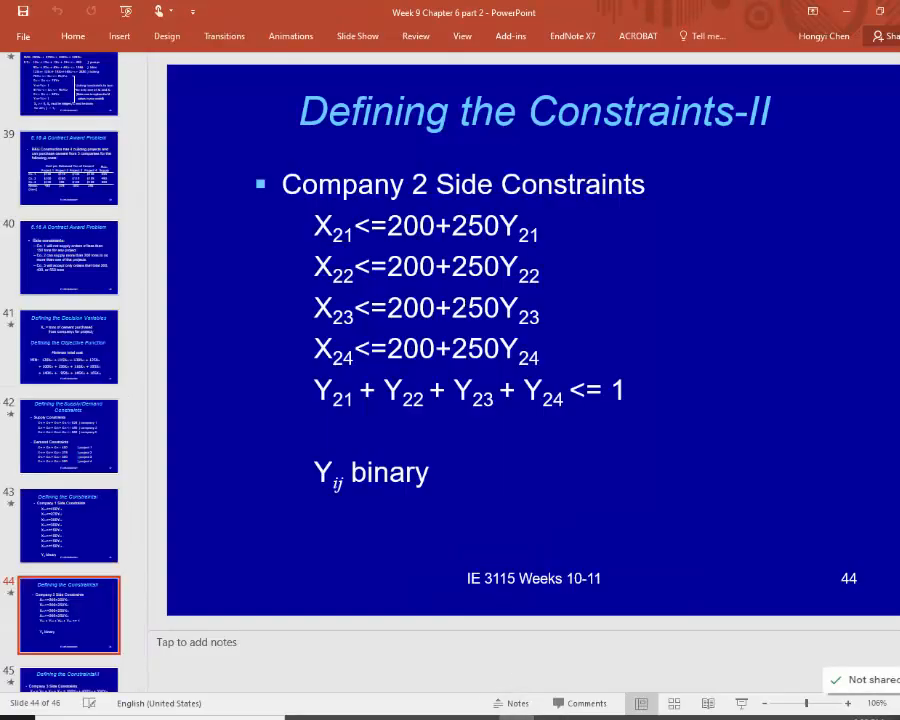
# Switch to the Excel workbook and label cell B38 "X2j"
pyautogui.click(515, 718)
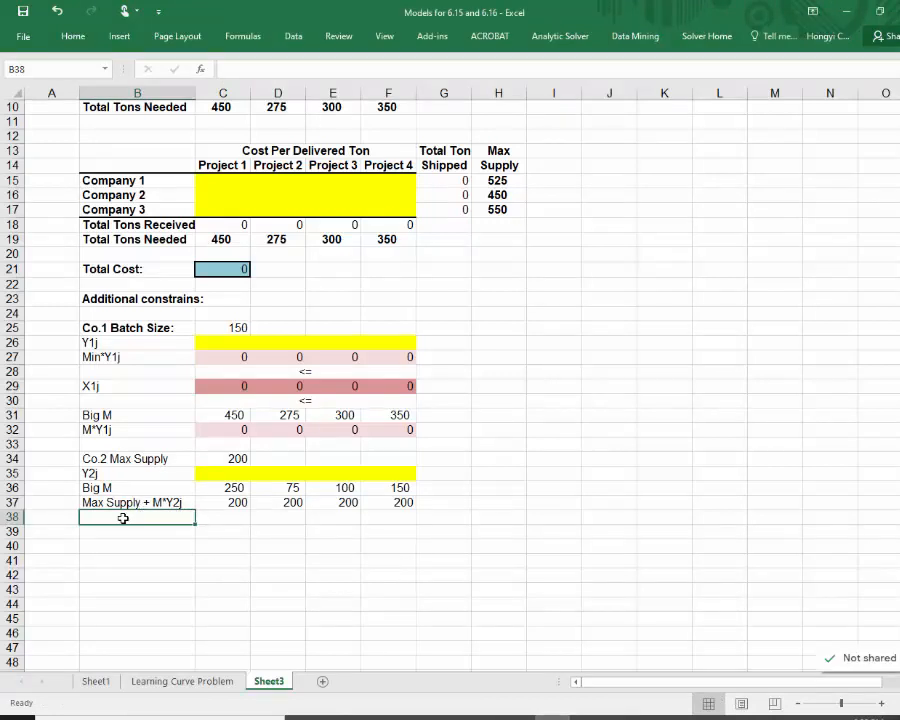
pyautogui.write('X')
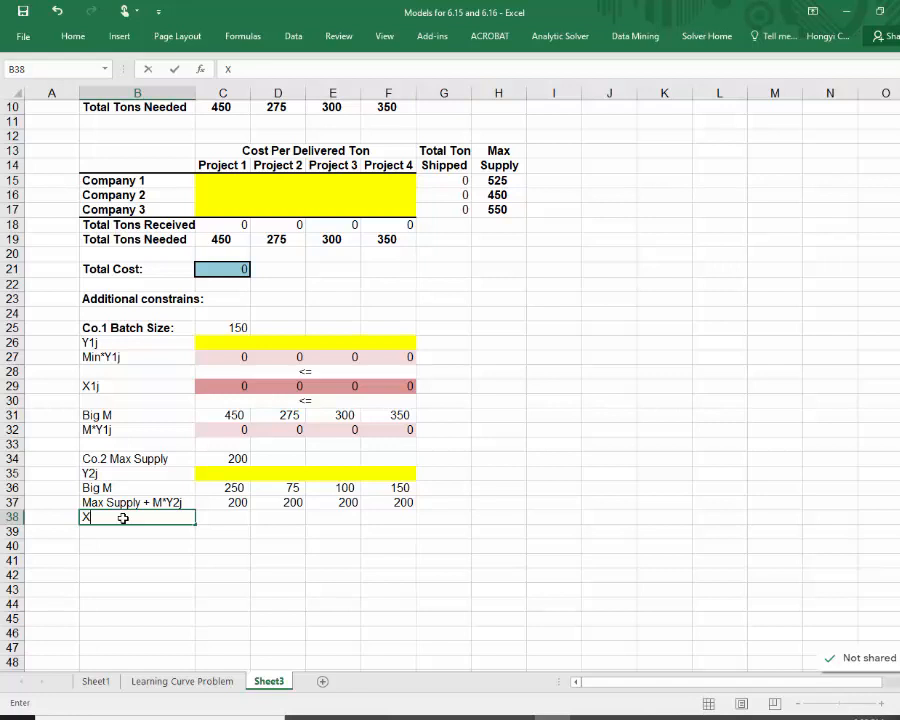
pyautogui.write('2j')
pyautogui.click(240, 546)
# Link C38 to the Company 2 shipment with the formula =C16 and fill it across to F38
pyautogui.click(222, 513)
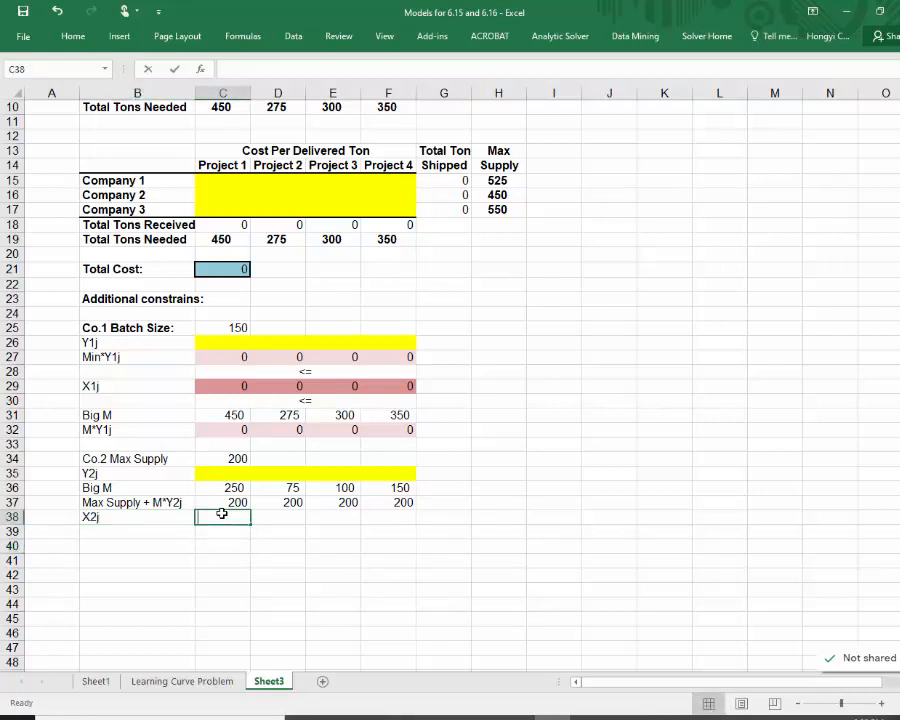
pyautogui.write('=')
pyautogui.click(211, 193)
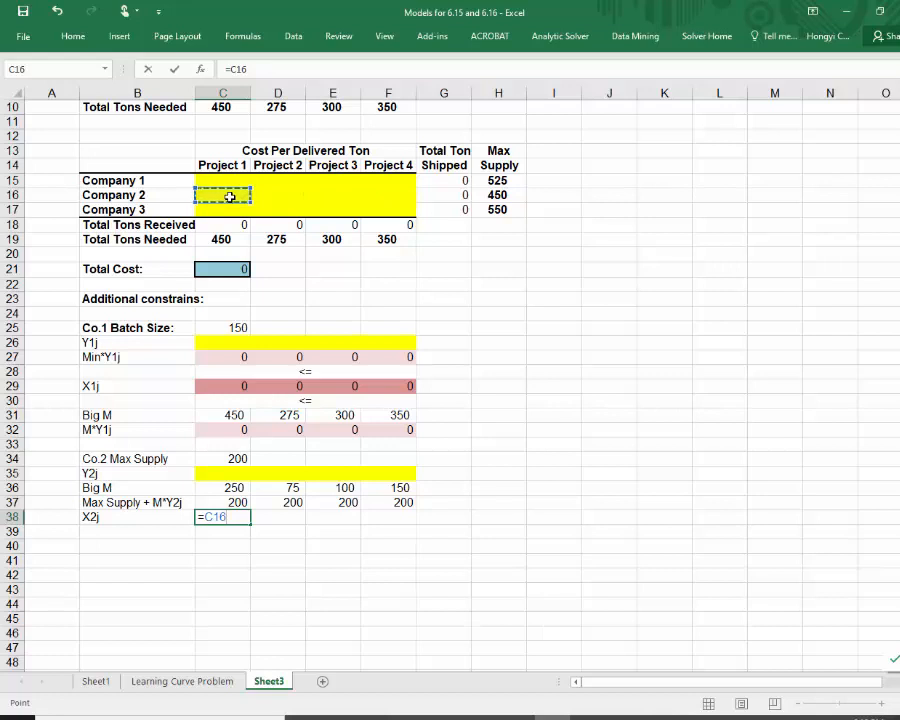
pyautogui.press('Return')
pyautogui.click(214, 516)
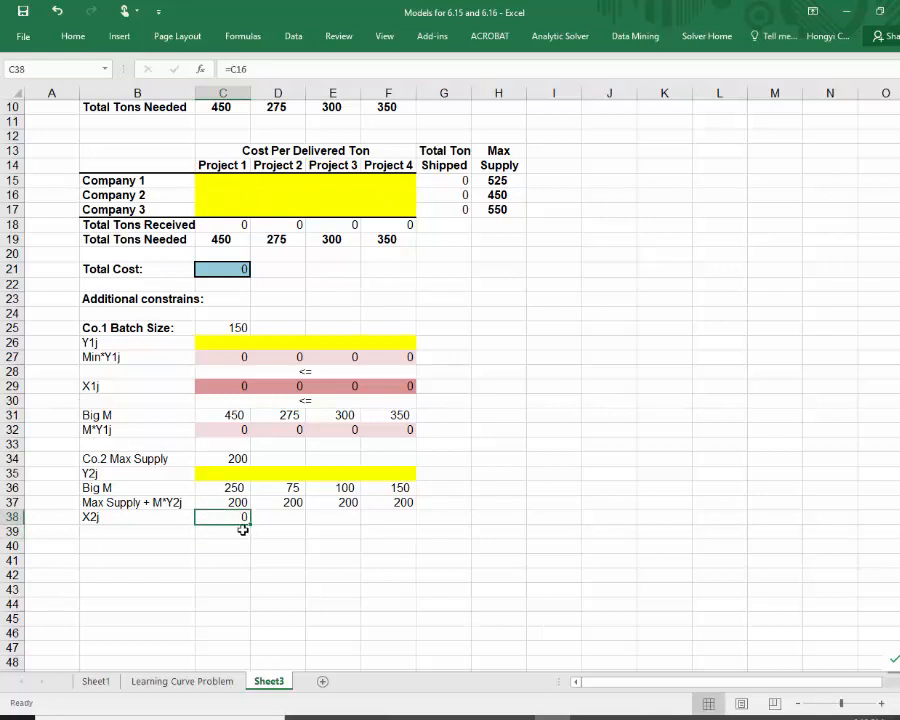
pyautogui.moveTo(251, 522); pyautogui.dragTo(396, 530)
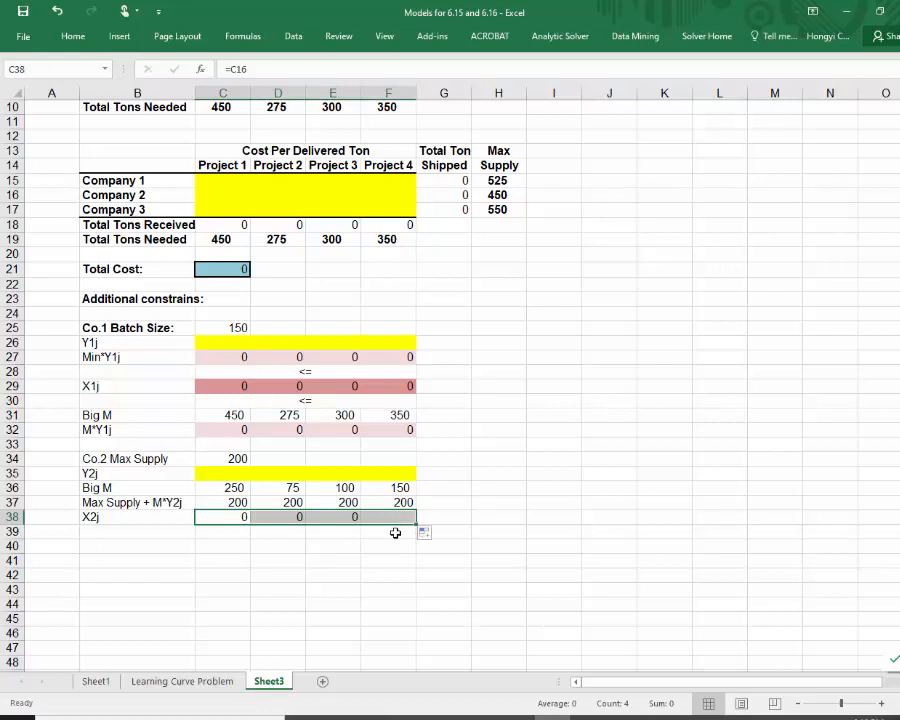
# Move the X2j row B38:F38 down one row to B39:F39
pyautogui.click(126, 536)
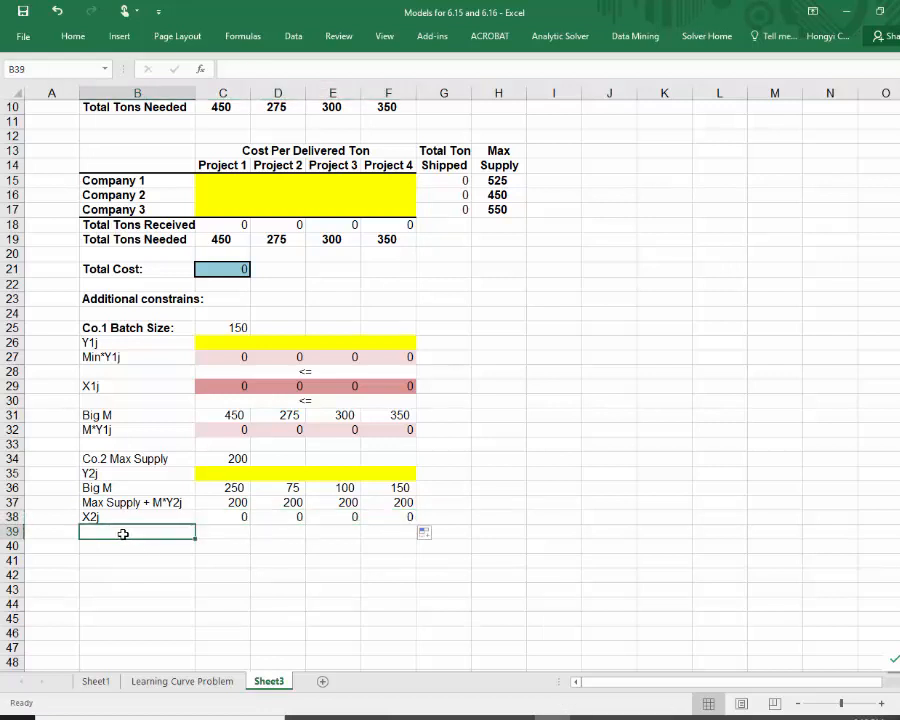
pyautogui.click(121, 517)
pyautogui.moveTo(121, 517); pyautogui.dragTo(394, 527)
pyautogui.click(396, 539)
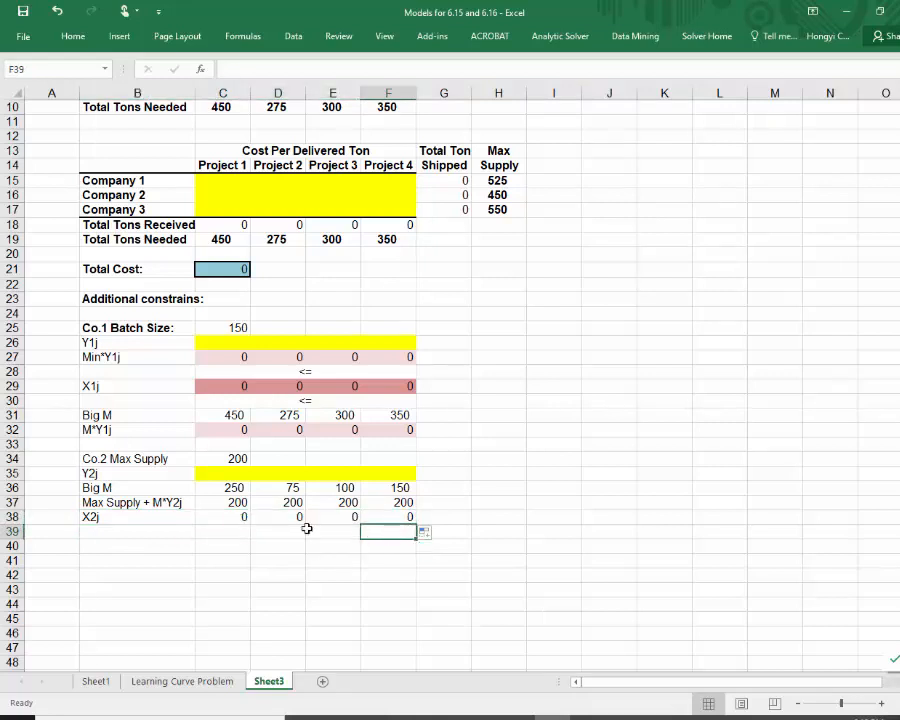
pyautogui.moveTo(176, 515); pyautogui.dragTo(381, 545)
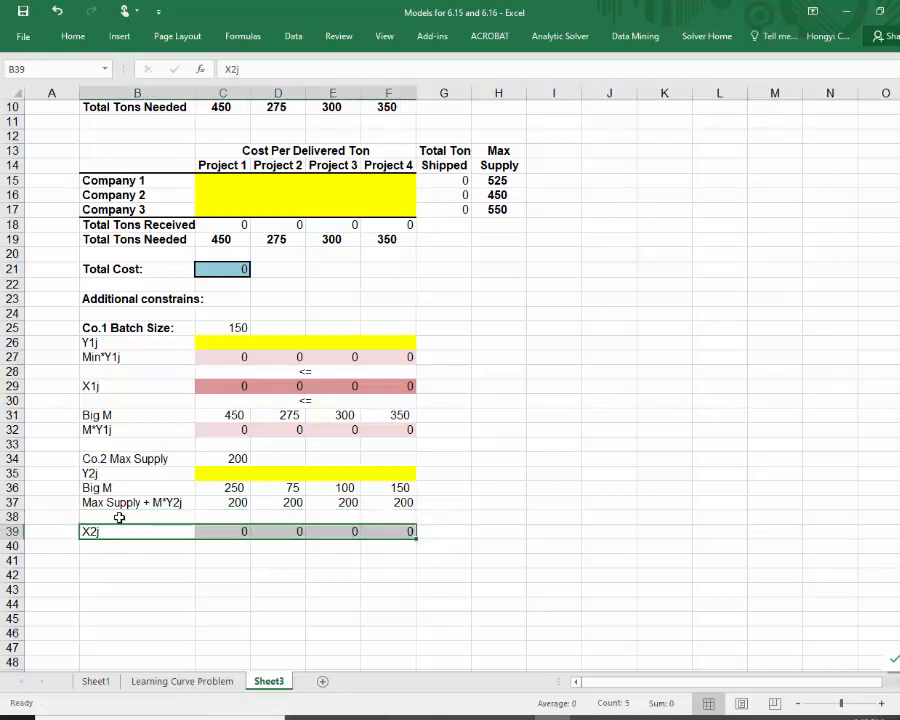
# Merge the empty cells C38:F38 above the X2j values and enter >= in the merged cell
pyautogui.click(225, 516)
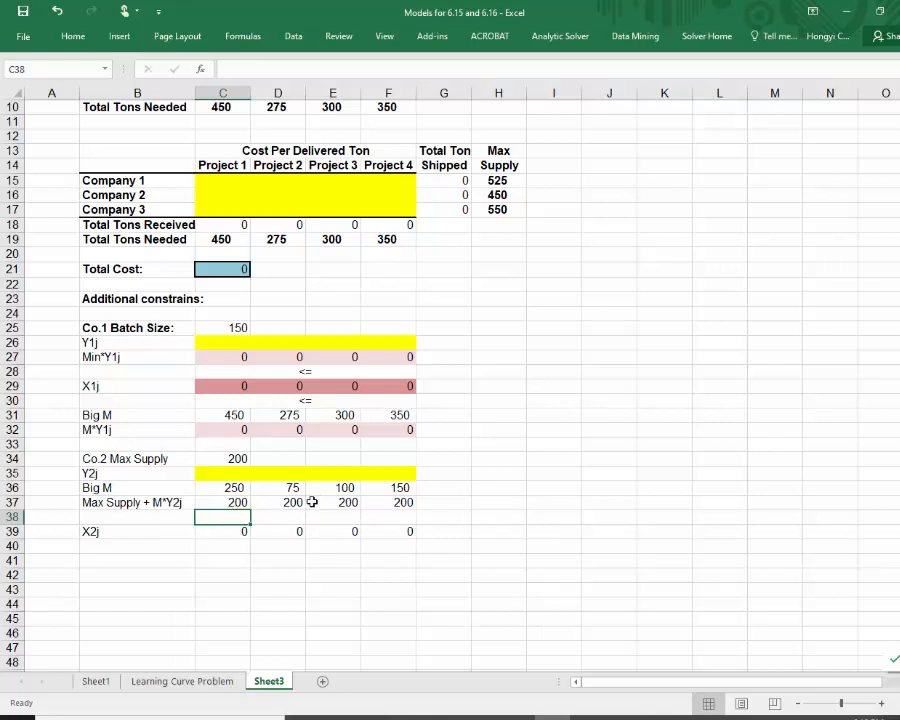
pyautogui.moveTo(217, 520); pyautogui.dragTo(380, 516)
pyautogui.rightClick(380, 517)
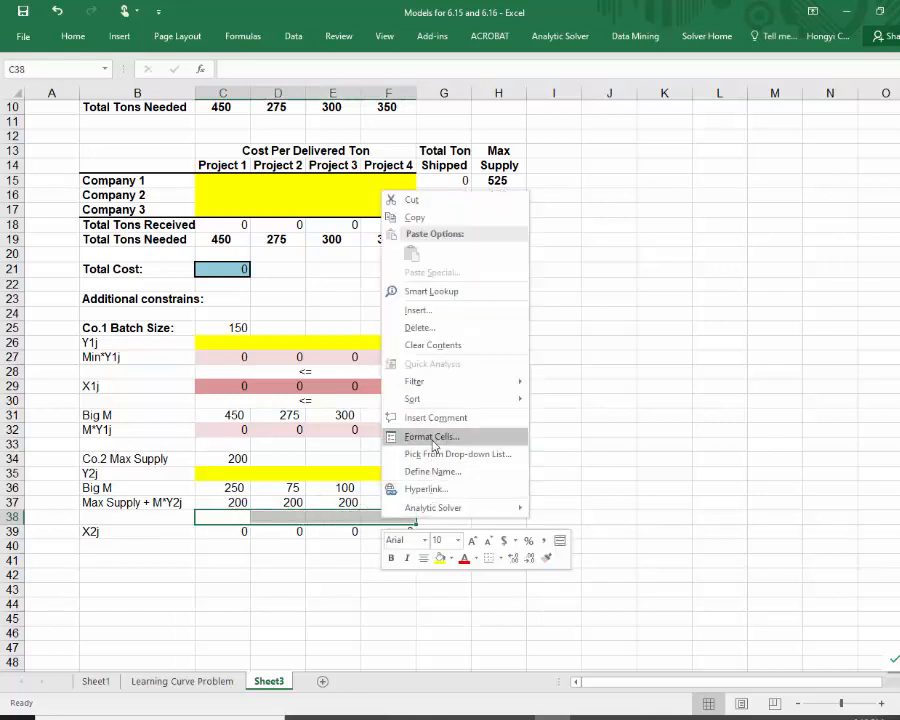
pyautogui.click(431, 436)
pyautogui.click(264, 450)
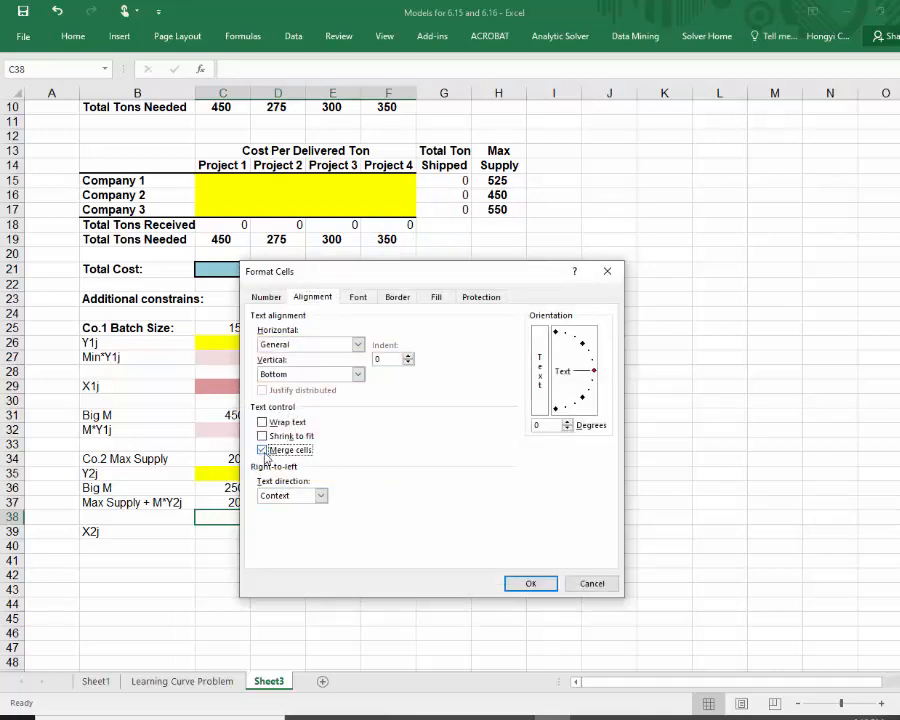
pyautogui.click(530, 584)
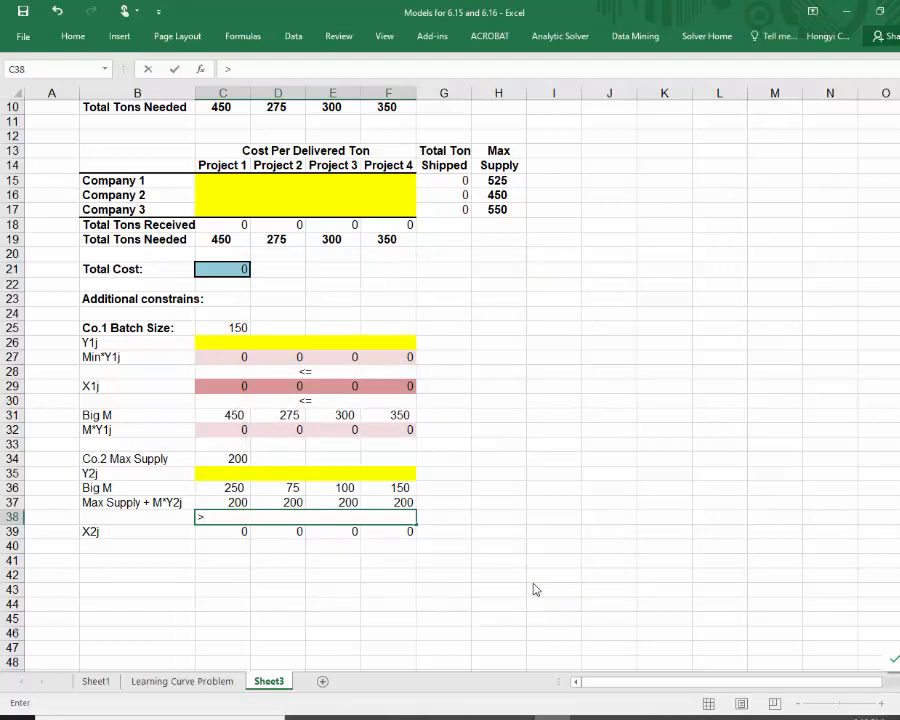
pyautogui.click(533, 590)
# Centre the >= sign in the merged cell C38:F38
pyautogui.click(255, 518)
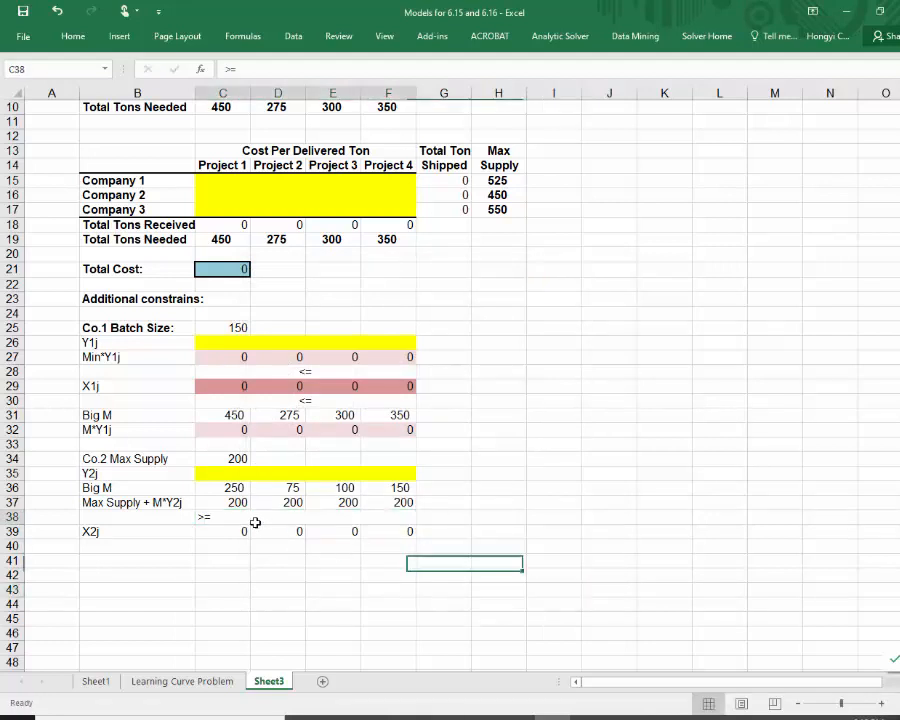
pyautogui.click(73, 36)
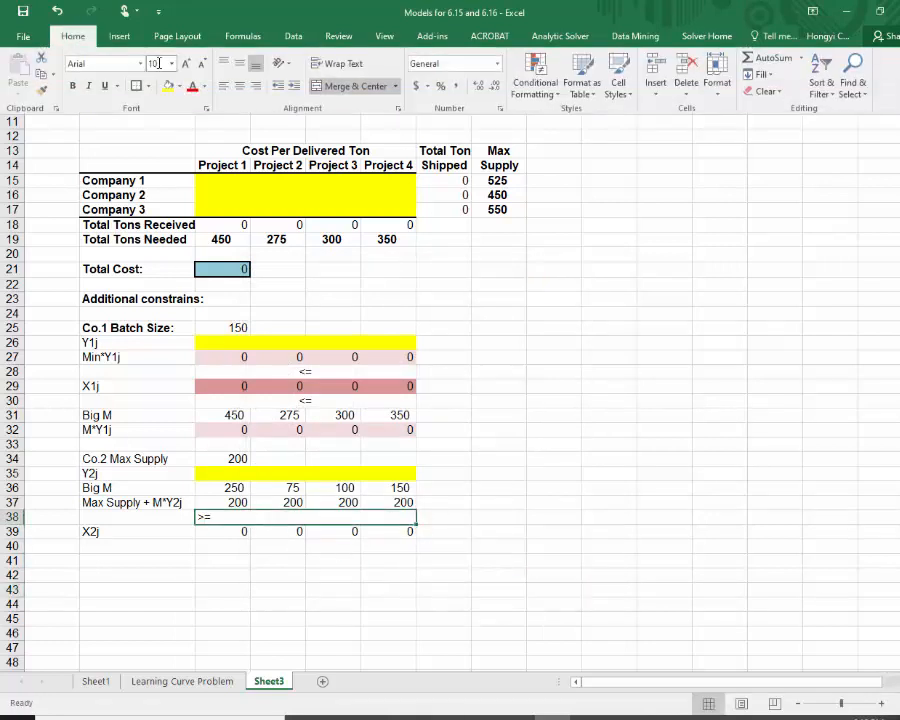
pyautogui.click(239, 85)
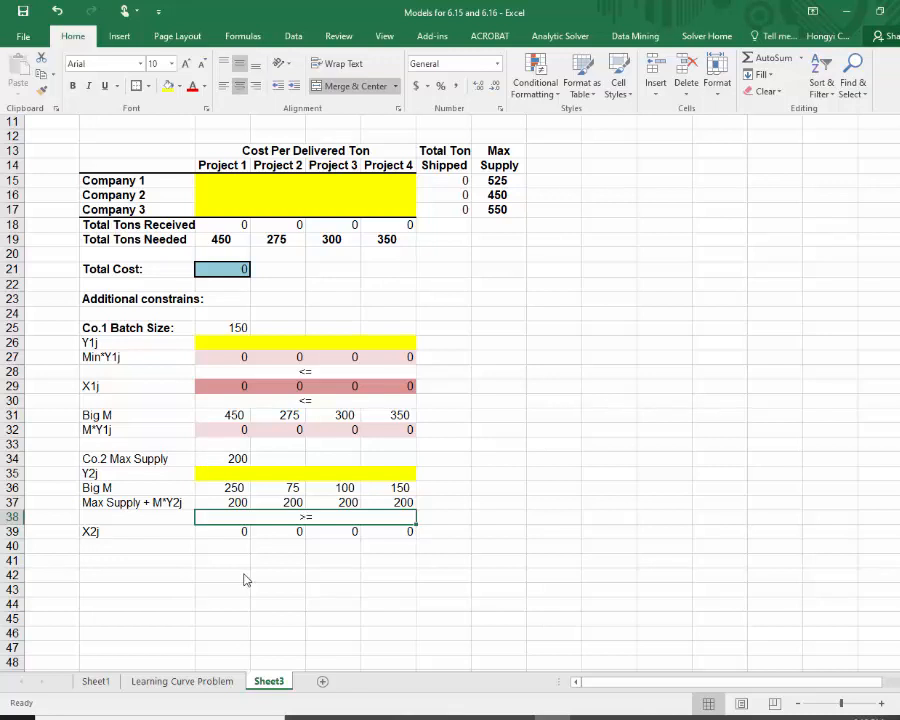
pyautogui.click(255, 578)
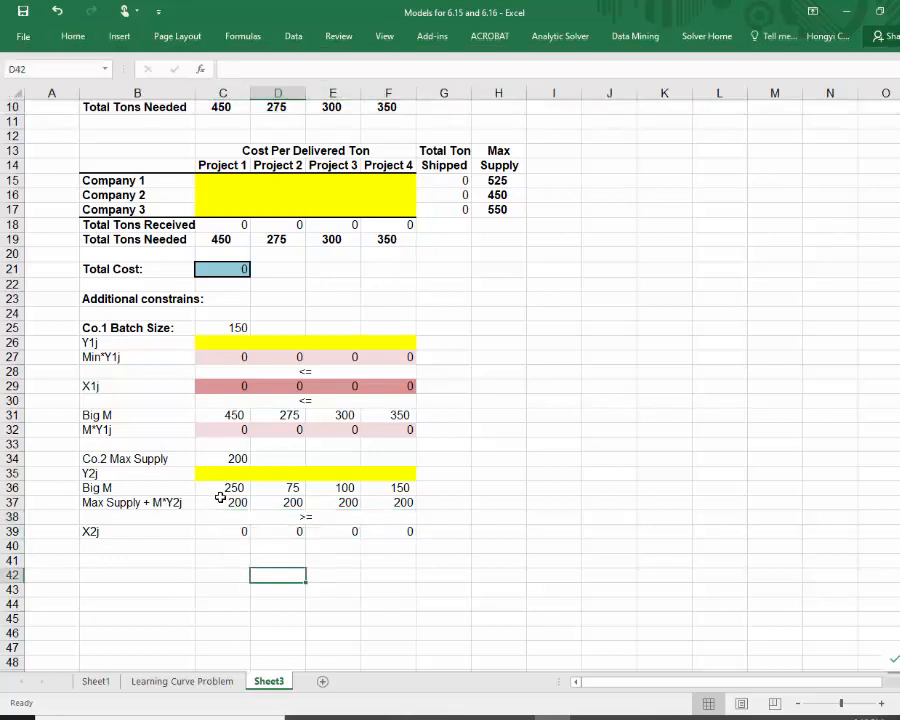
# Fill the Max Supply + M*Y2j values in C37:F37 with the same darker pink as the X1j row
pyautogui.moveTo(236, 502); pyautogui.dragTo(387, 501)
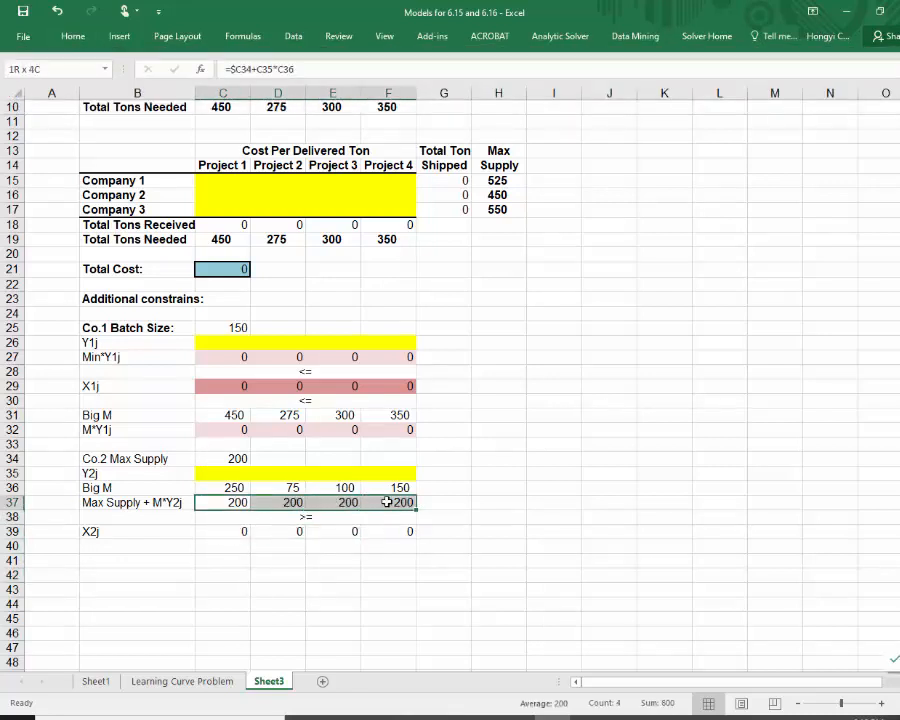
pyautogui.click(73, 36)
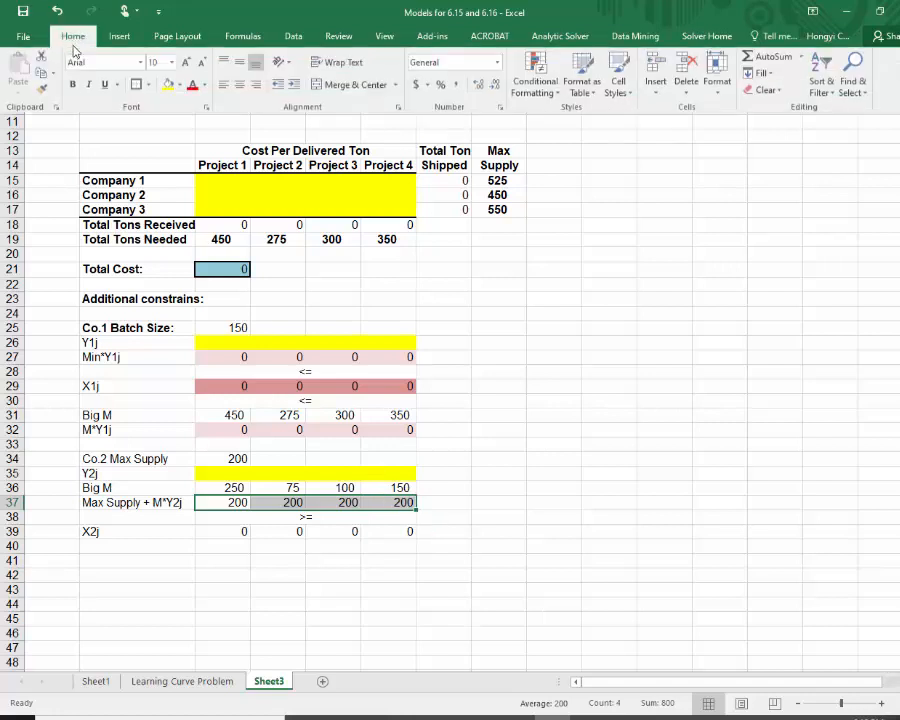
pyautogui.click(179, 87)
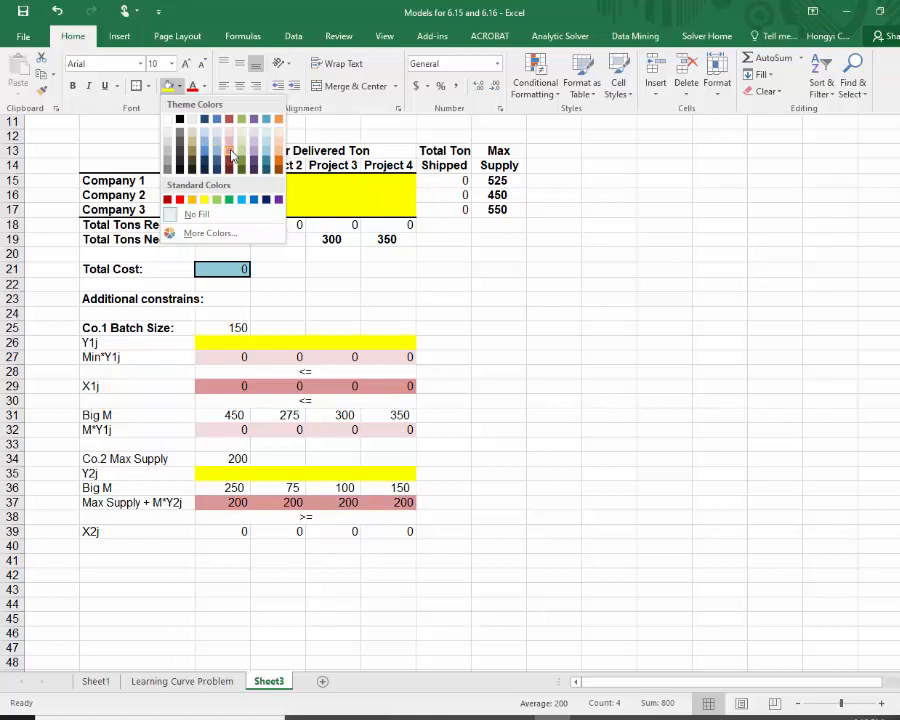
pyautogui.click(231, 153)
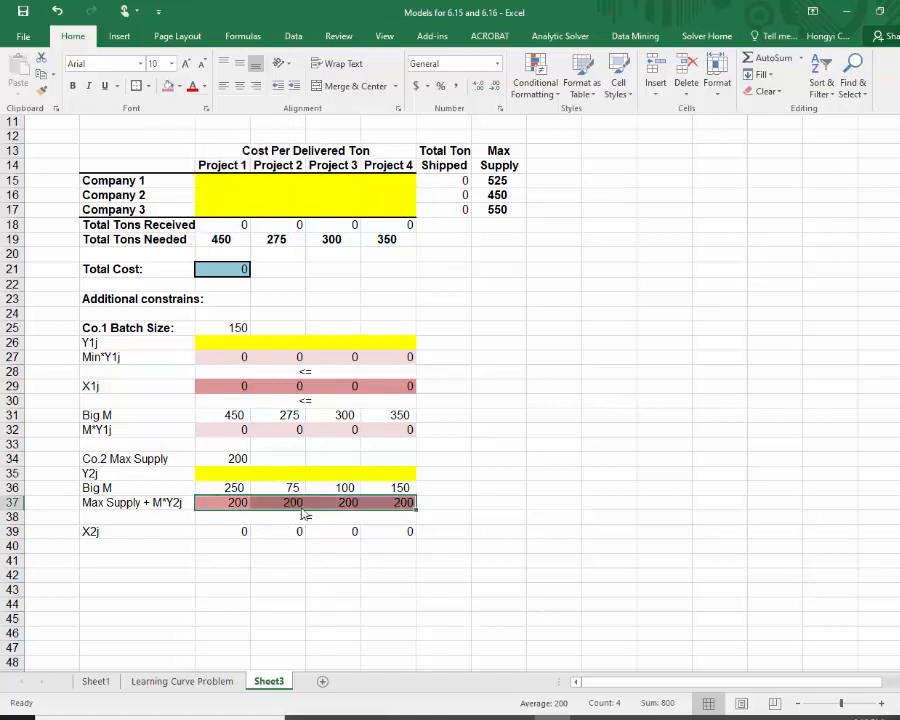
pyautogui.hotkey('ctrl', 'F1')
# Fill the X2j values in C39:F39 with the same light pink as the M*Y1j row
pyautogui.moveTo(227, 531); pyautogui.dragTo(410, 532)
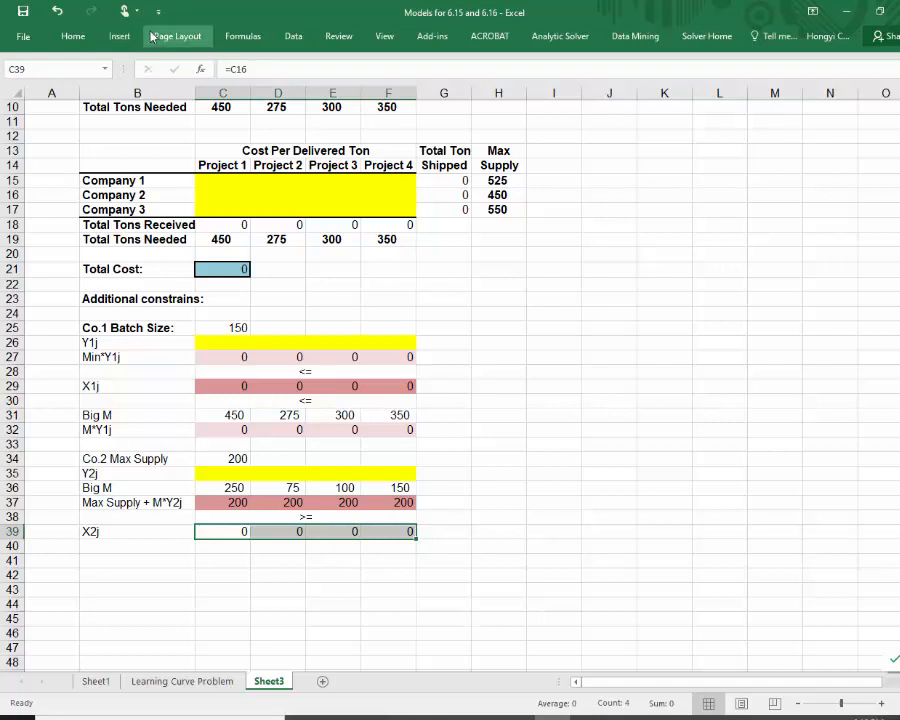
pyautogui.click(72, 36)
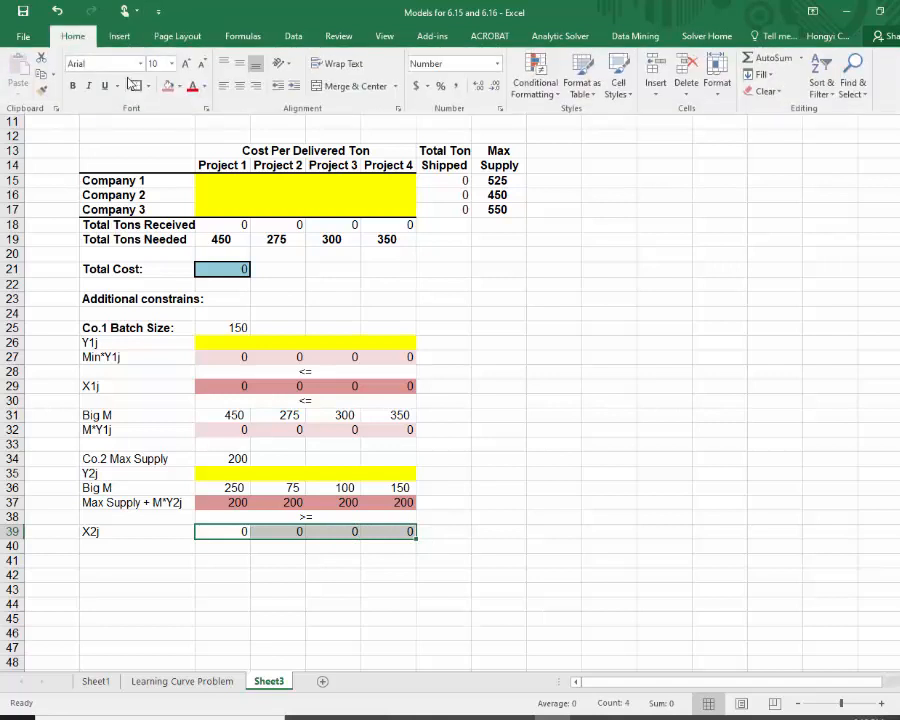
pyautogui.click(179, 86)
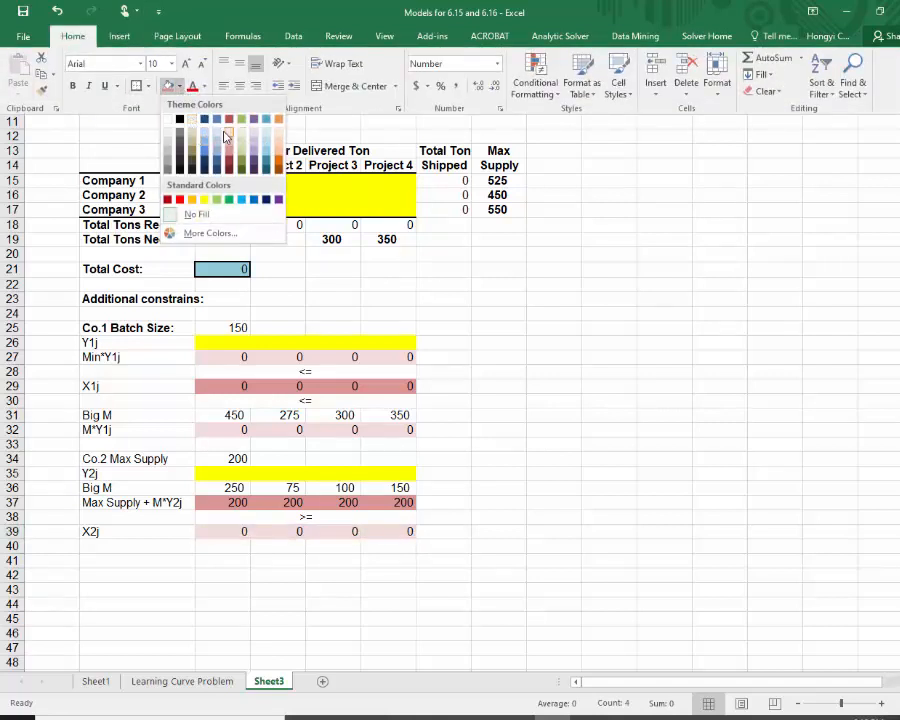
pyautogui.click(226, 136)
pyautogui.click(232, 581)
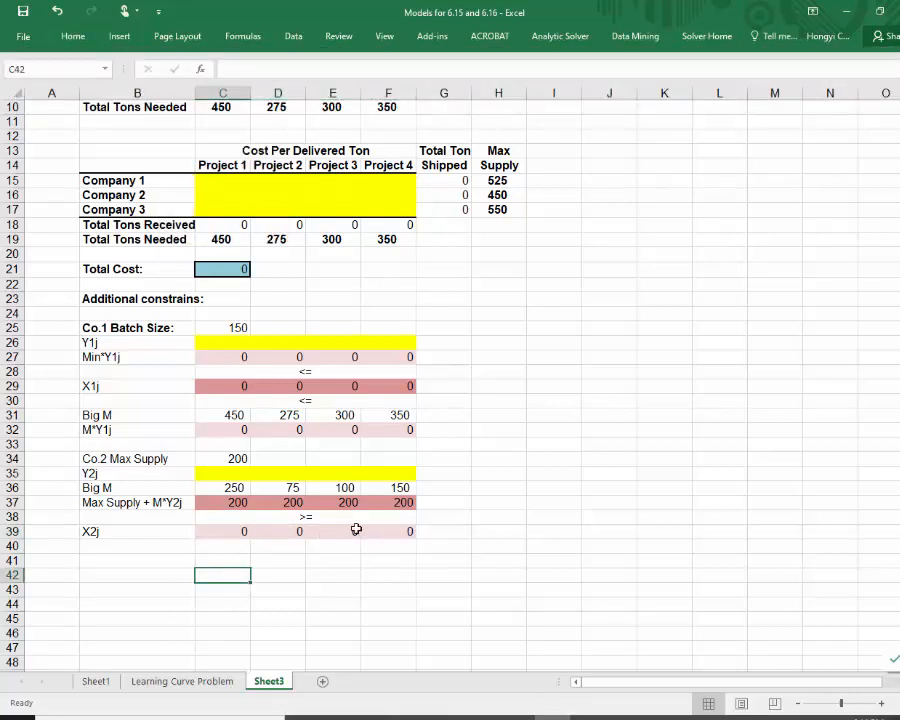
# Check the Company 2 side constraints slide in PowerPoint, and label cell G34 "Sum" back in Excel
pyautogui.hotkey('alt', 'Tab')
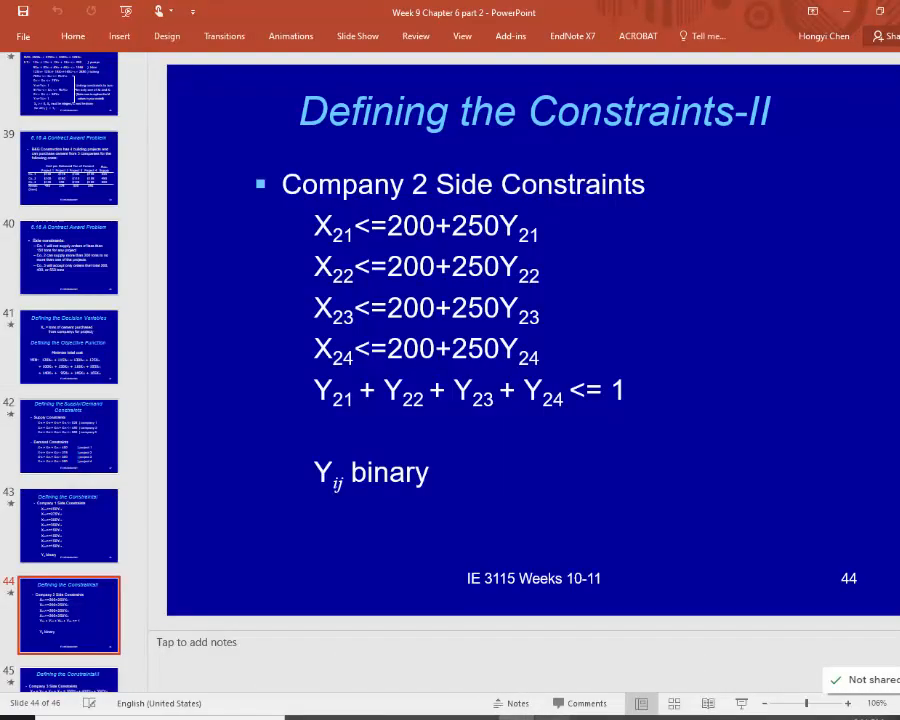
pyautogui.hotkey('alt', 'Tab')
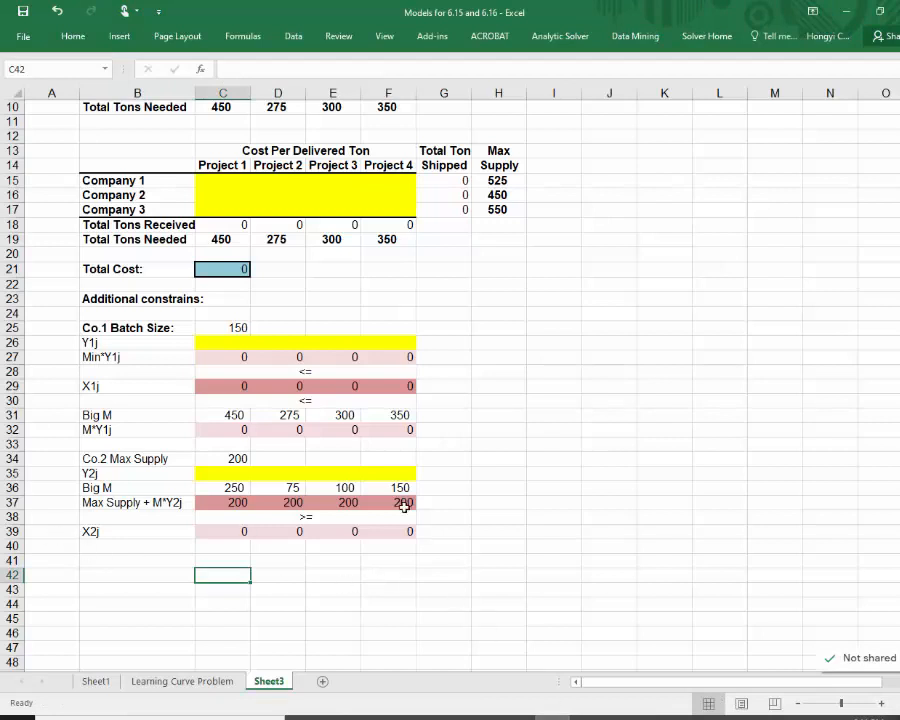
pyautogui.click(435, 460)
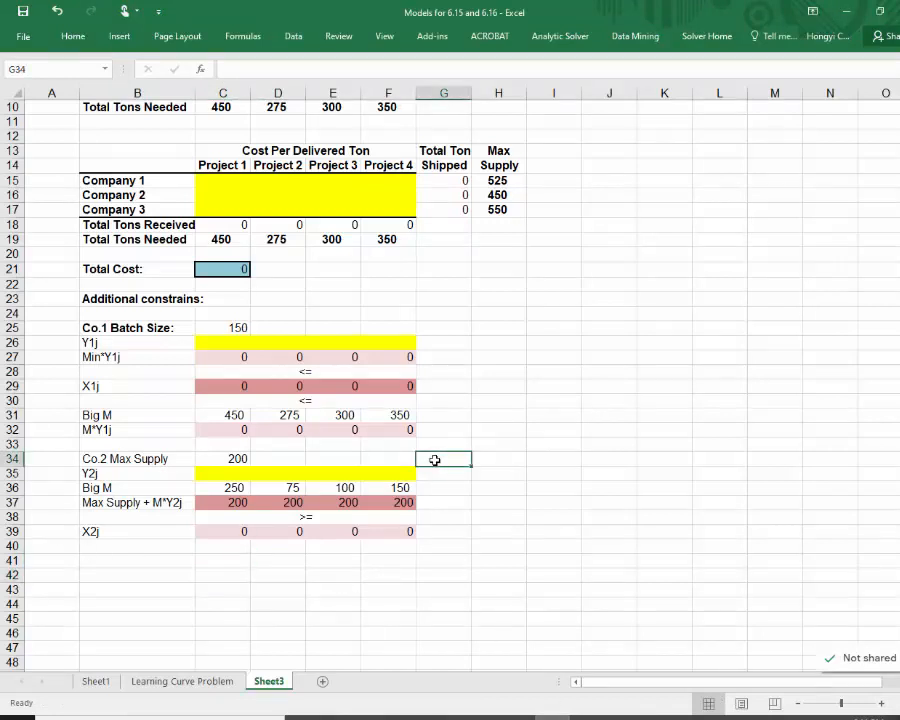
pyautogui.write('Sum')
pyautogui.press('Return')
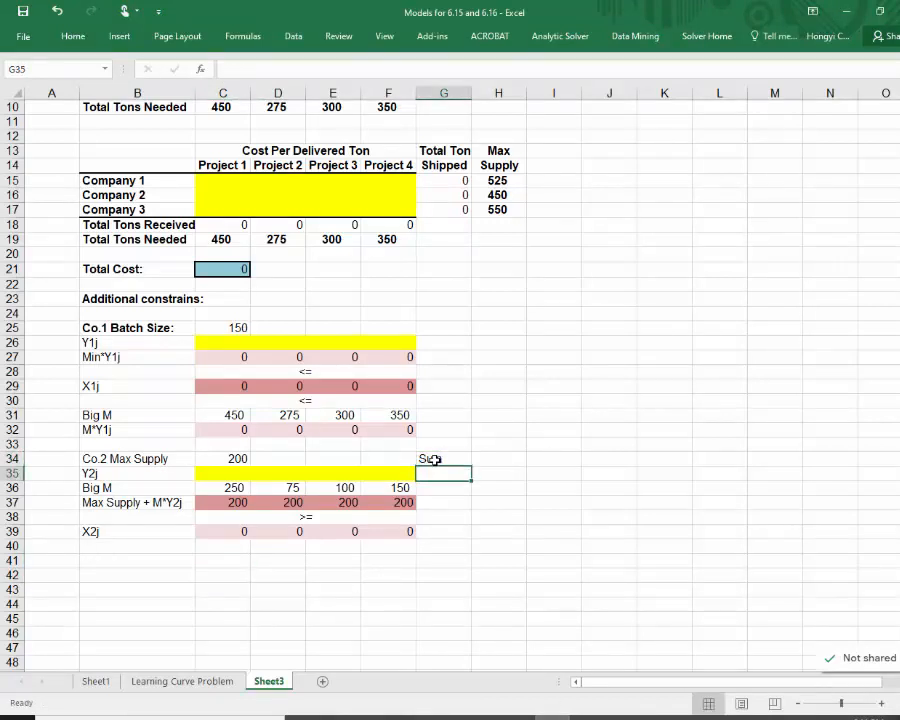
# Total the Y2j cells in G35 with the formula =SUM(C35:F35)
pyautogui.write('=sum(')
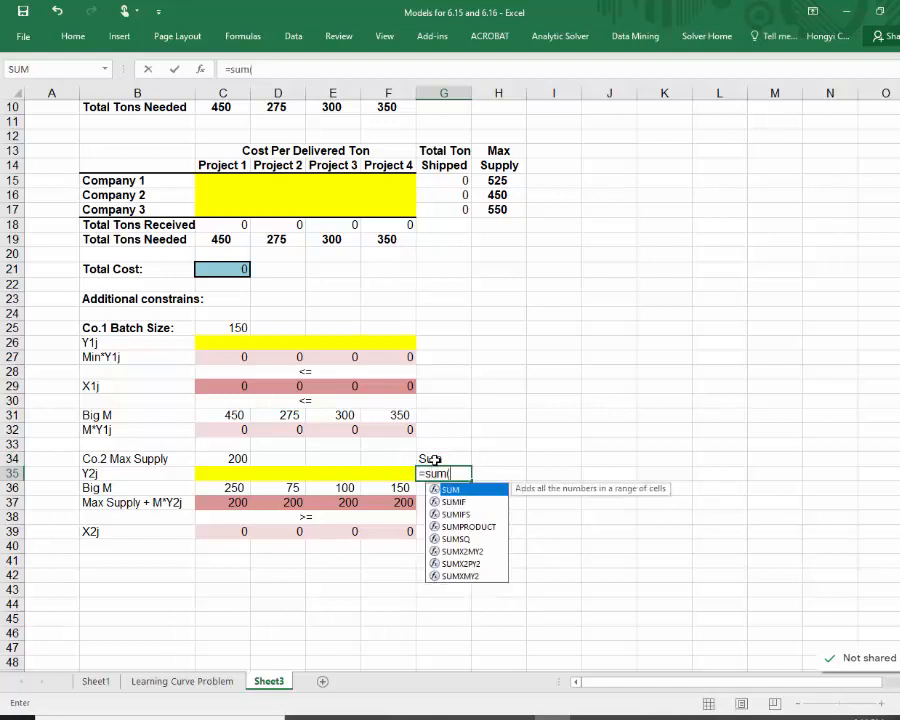
pyautogui.moveTo(220, 472); pyautogui.dragTo(374, 473)
pyautogui.write(')')
pyautogui.press('Return')
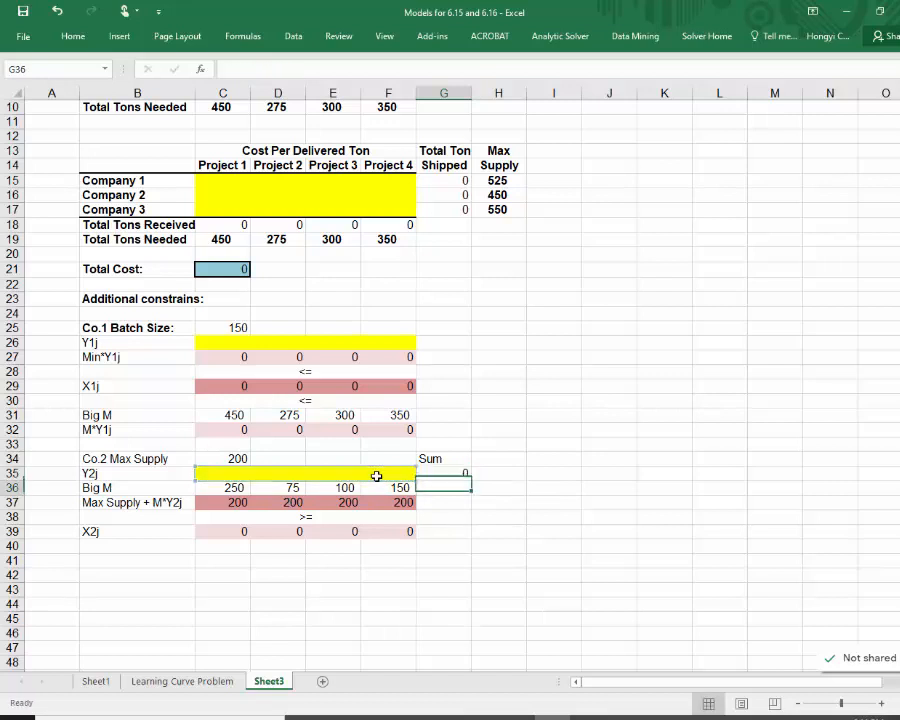
# Enter <= in H35 and the limit 1 in I35 beside the Y2j sum
pyautogui.click(497, 474)
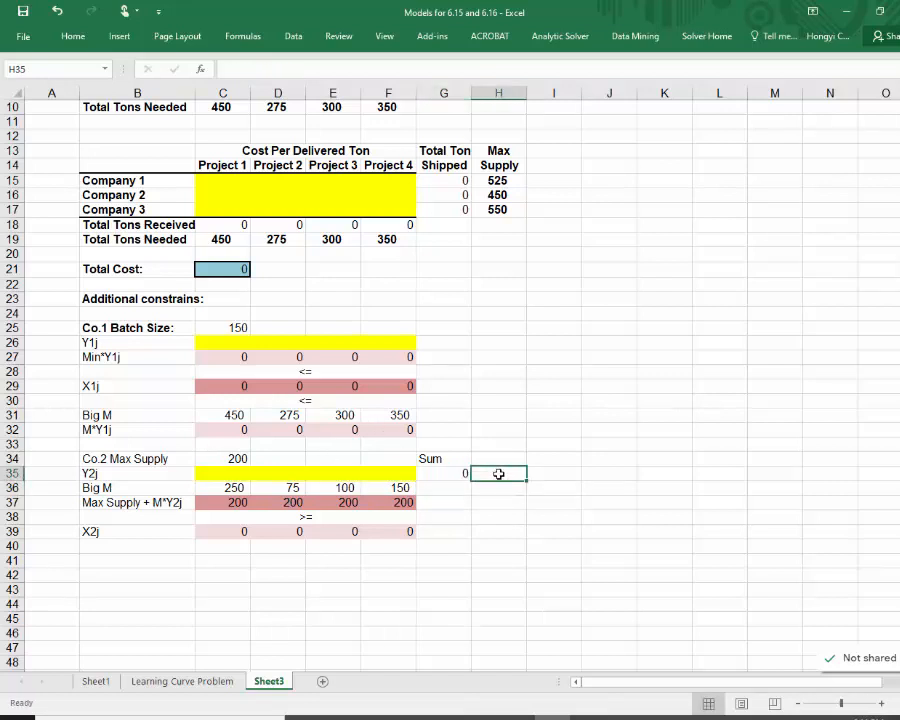
pyautogui.write('<=')
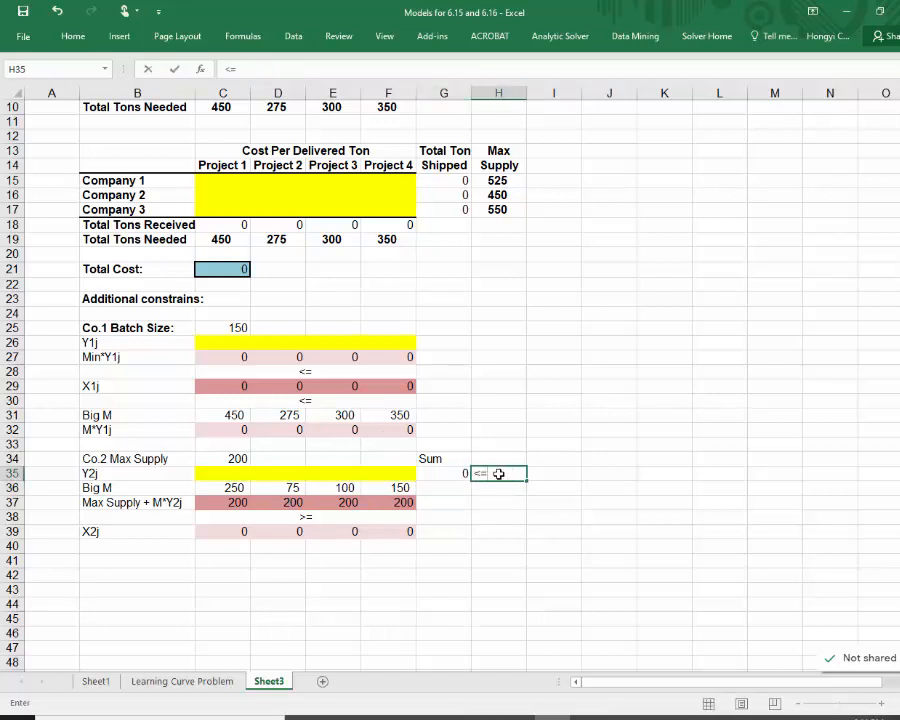
pyautogui.click(554, 474)
pyautogui.write('1')
pyautogui.click(603, 559)
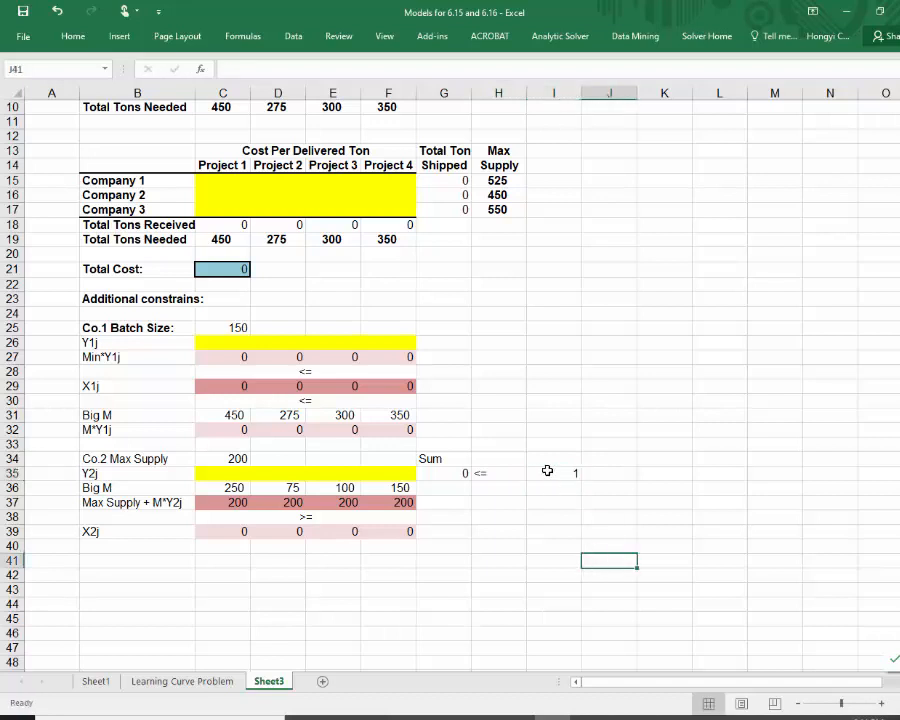
# Fill the limit cell I35 with the same darker pink as the X1j row
pyautogui.click(545, 470)
pyautogui.click(73, 36)
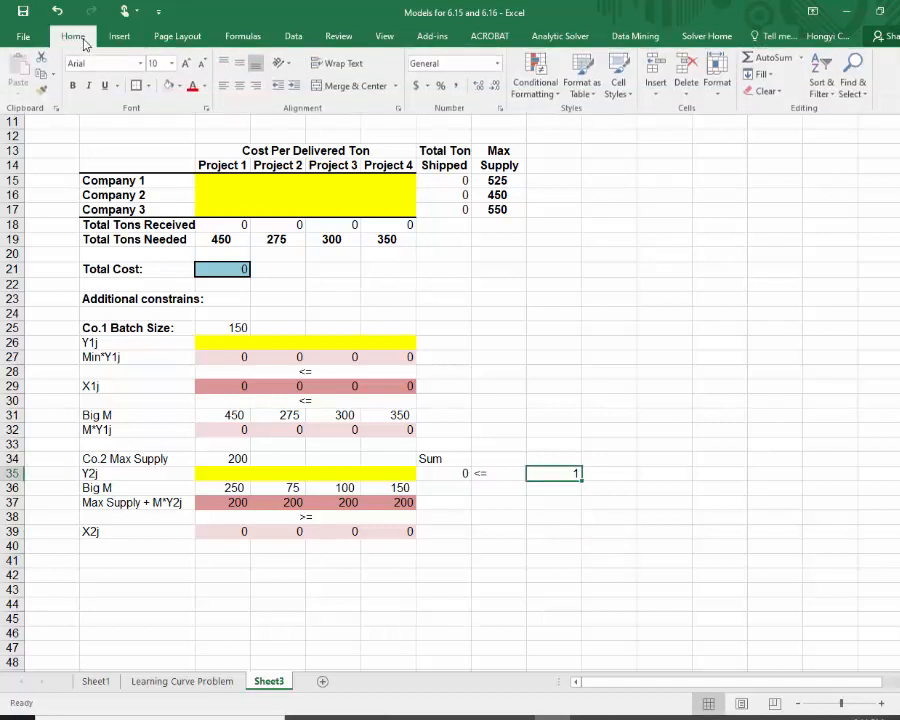
pyautogui.click(181, 87)
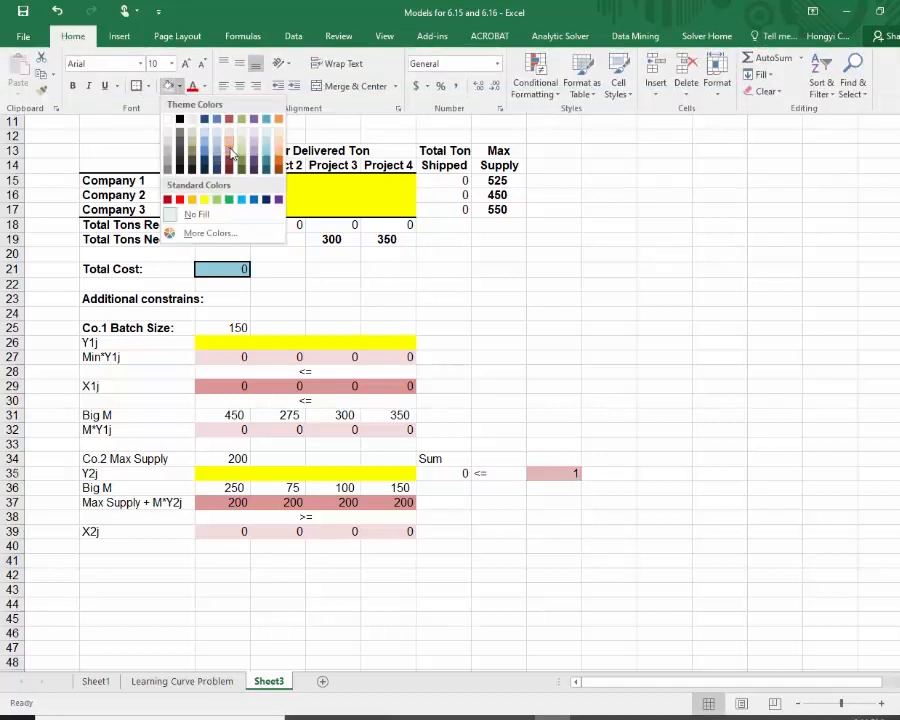
pyautogui.click(232, 148)
# Fill the Y2j sum cell G35 with the same light pink as the X2j row
pyautogui.click(440, 472)
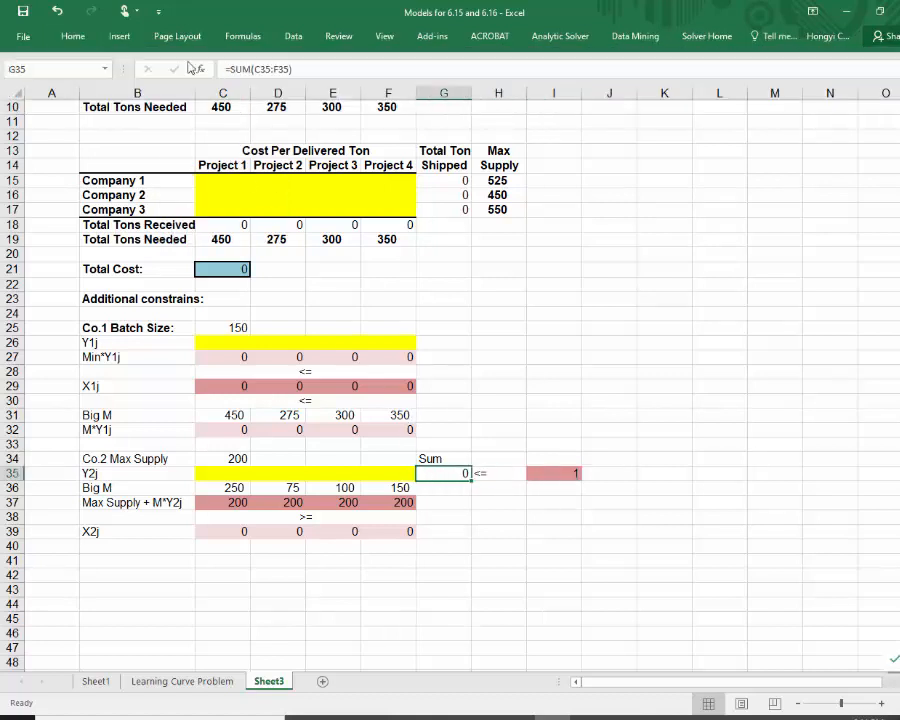
pyautogui.click(73, 36)
pyautogui.click(181, 87)
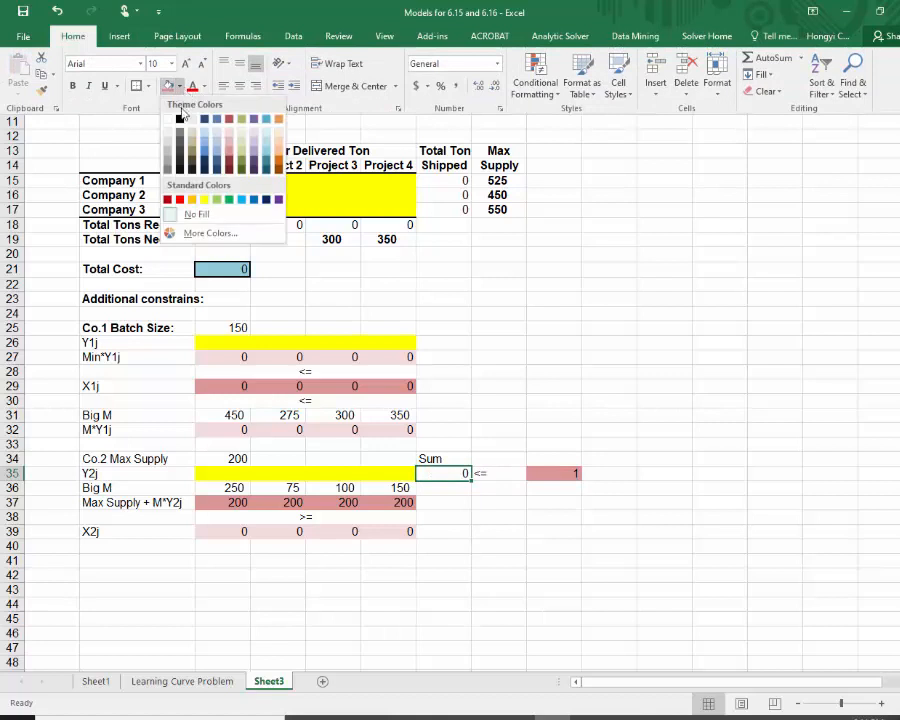
pyautogui.click(230, 134)
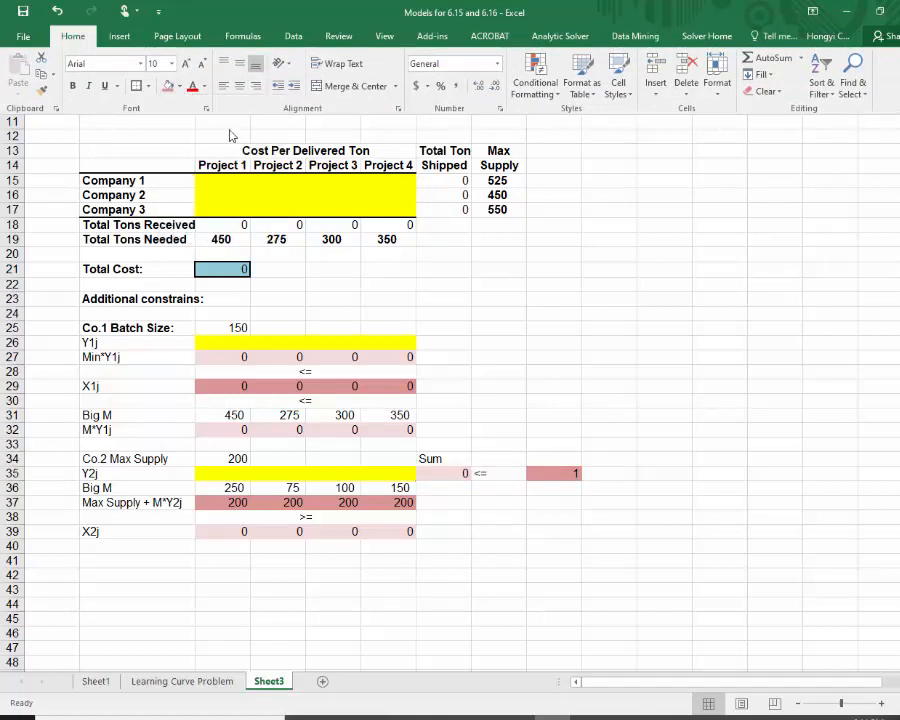
pyautogui.click(562, 388)
# Center the contents of cells G35:I35 horizontally
pyautogui.moveTo(446, 474); pyautogui.dragTo(548, 470)
pyautogui.click(72, 36)
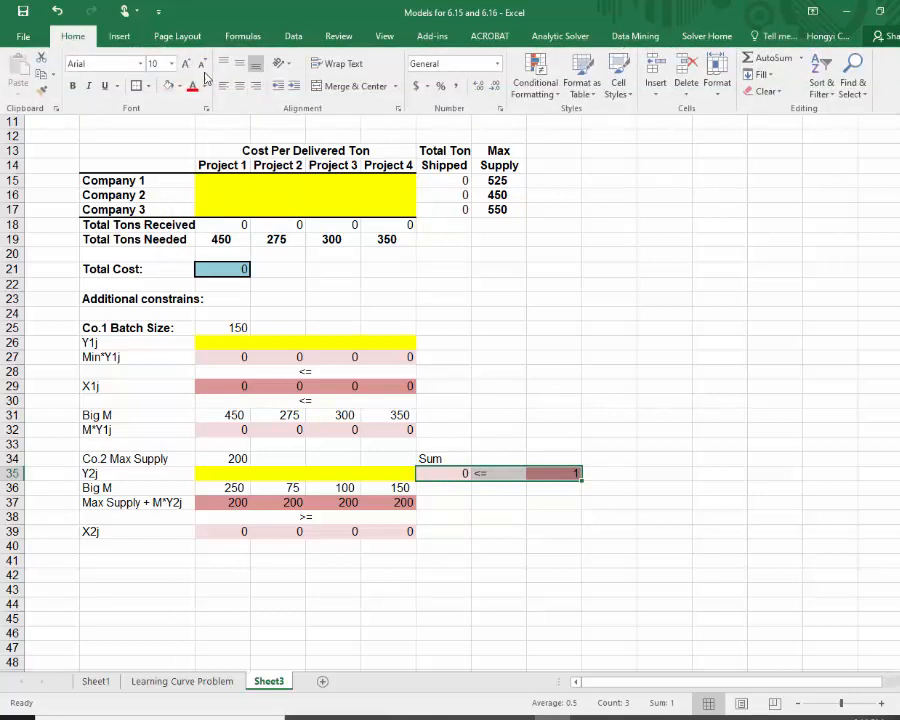
pyautogui.click(239, 86)
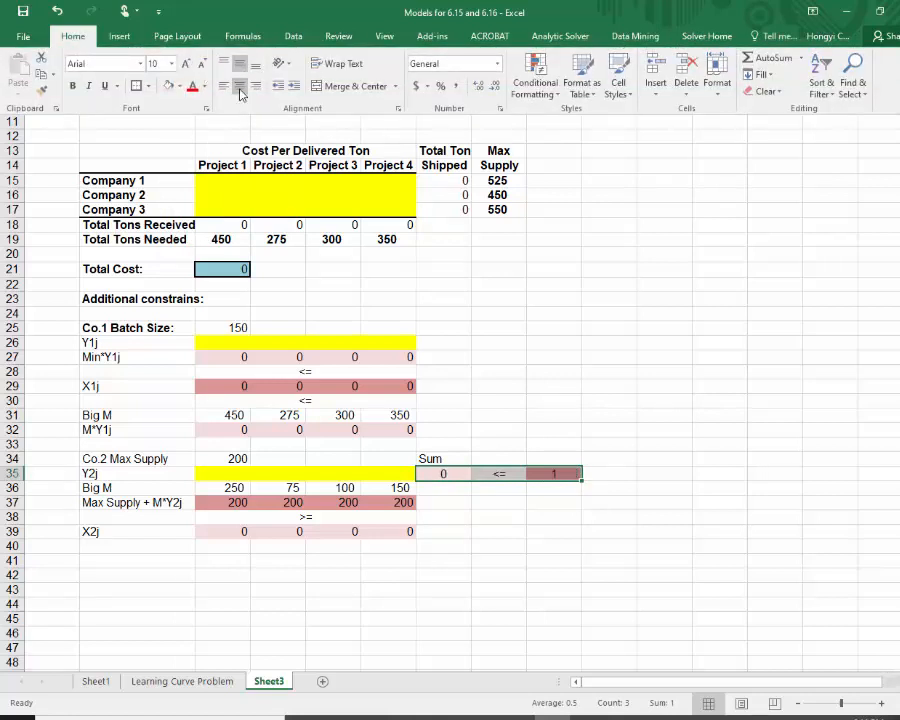
pyautogui.click(516, 529)
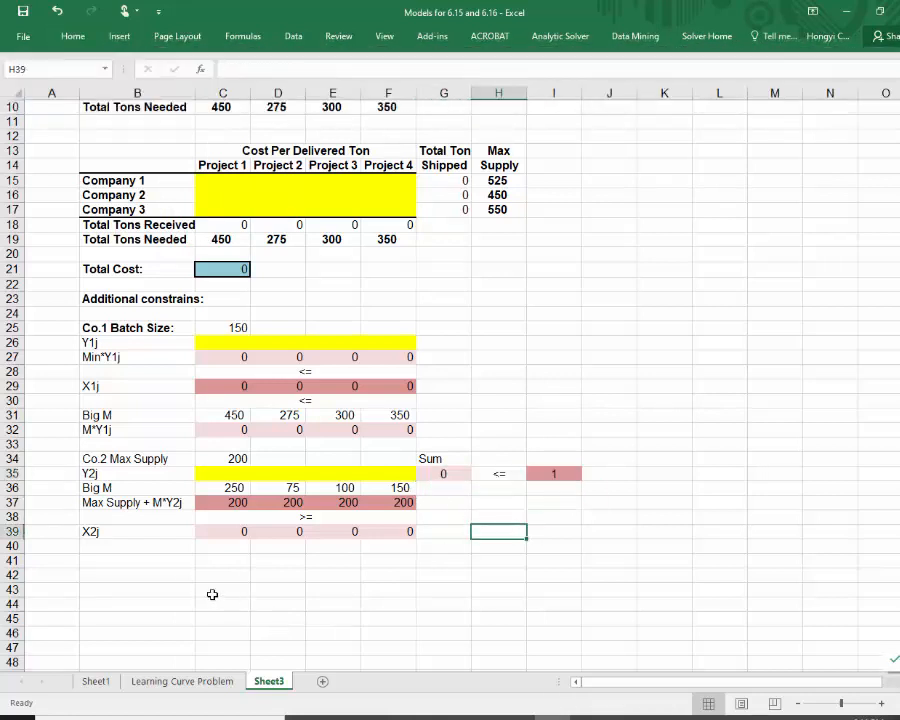
# Make the "Co.2 Max Supply" label in B34 bold
pyautogui.click(122, 458)
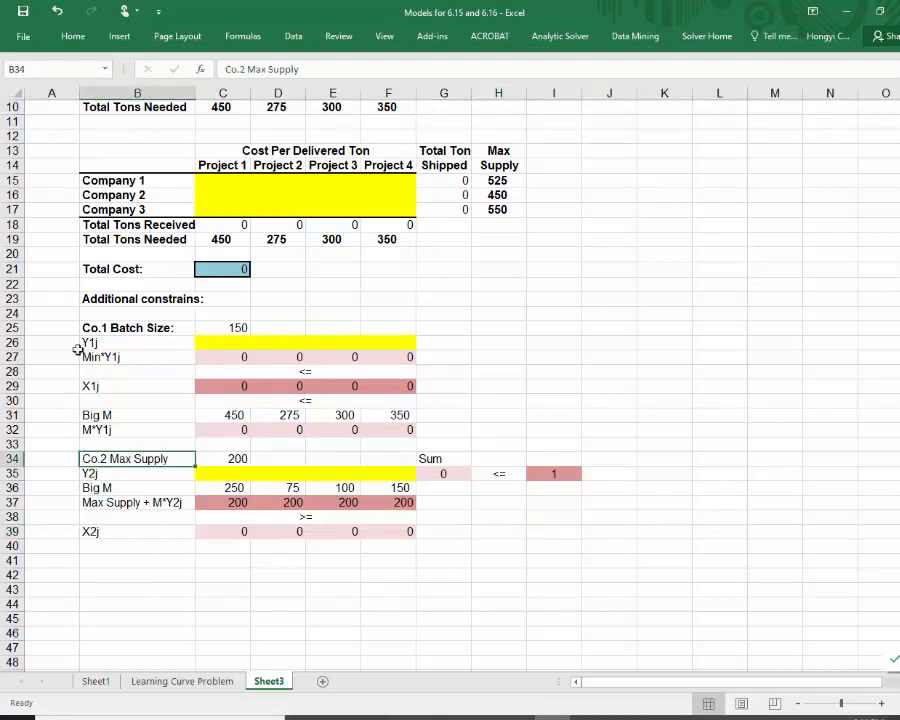
pyautogui.click(73, 36)
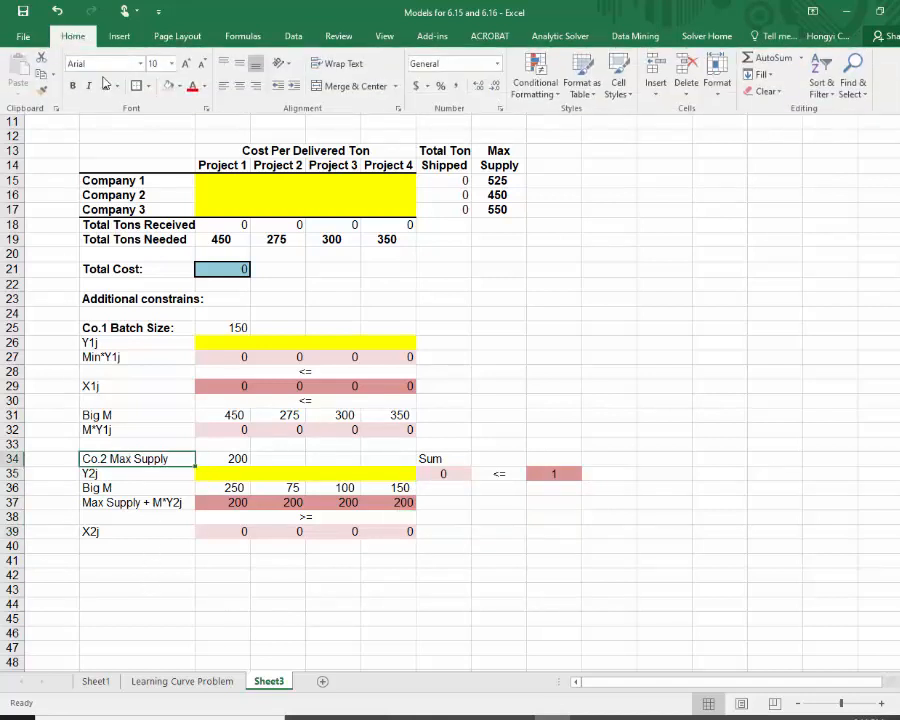
pyautogui.click(72, 87)
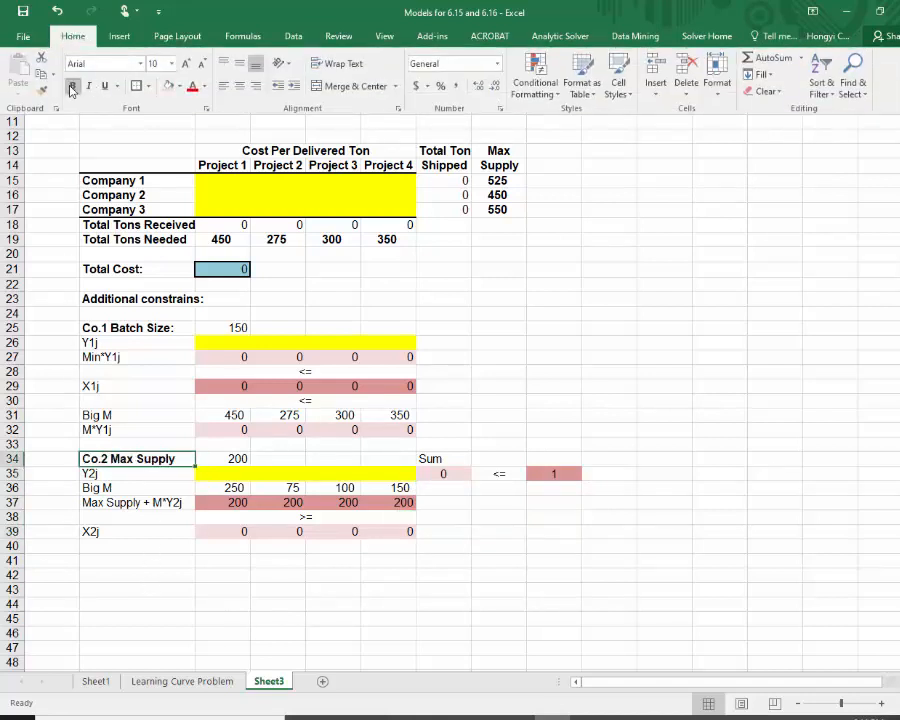
# Label cell B41 "Co.3 Total Supply" and enter 200, 400 and 550 in C41:E41
pyautogui.click(129, 562)
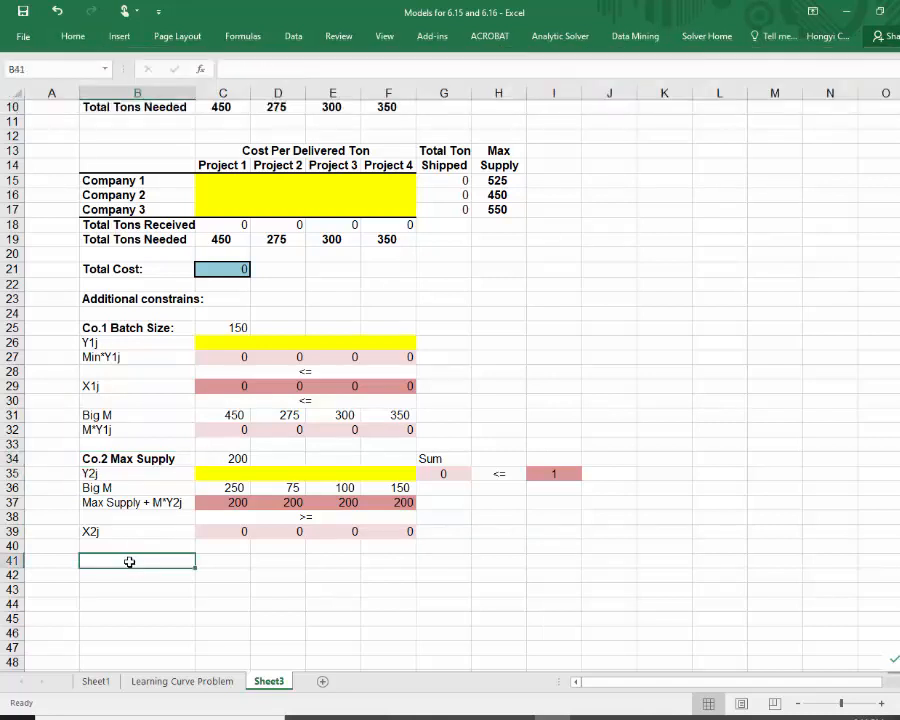
pyautogui.write('Co')
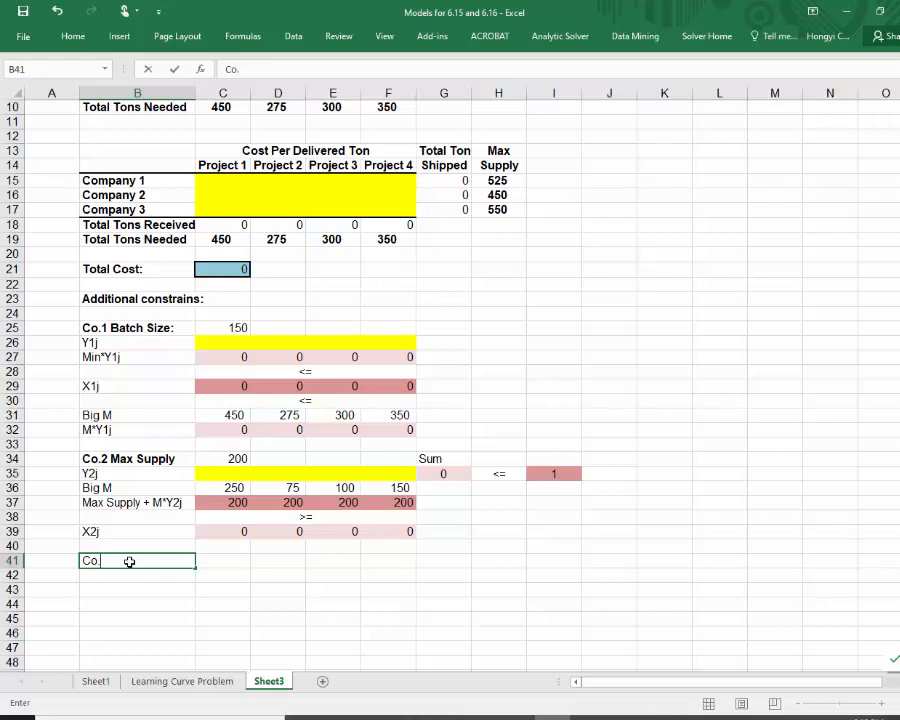
pyautogui.write('.3 Total Supply')
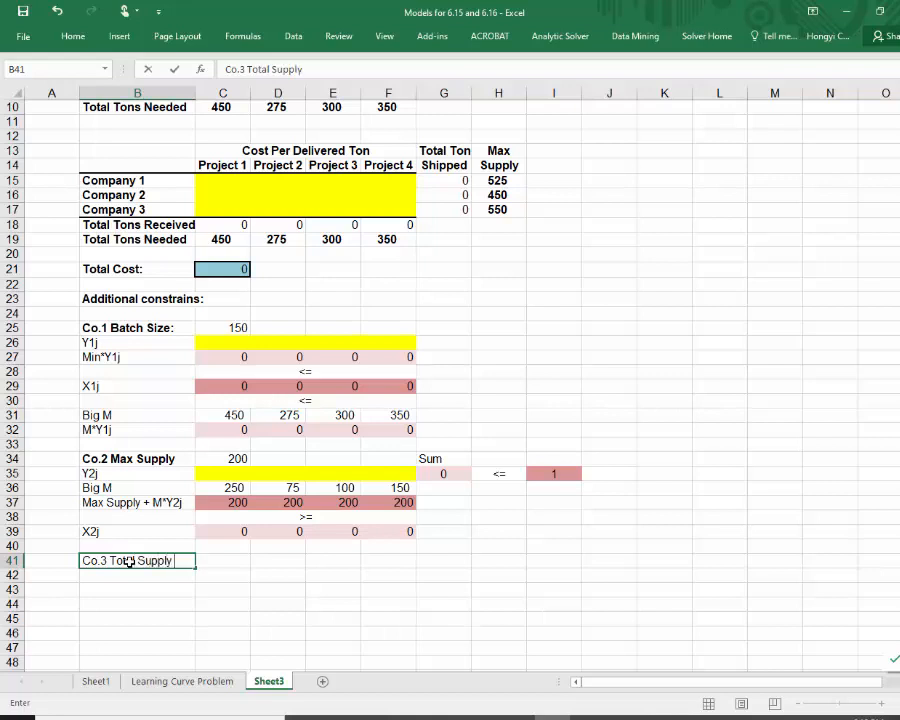
pyautogui.click(231, 562)
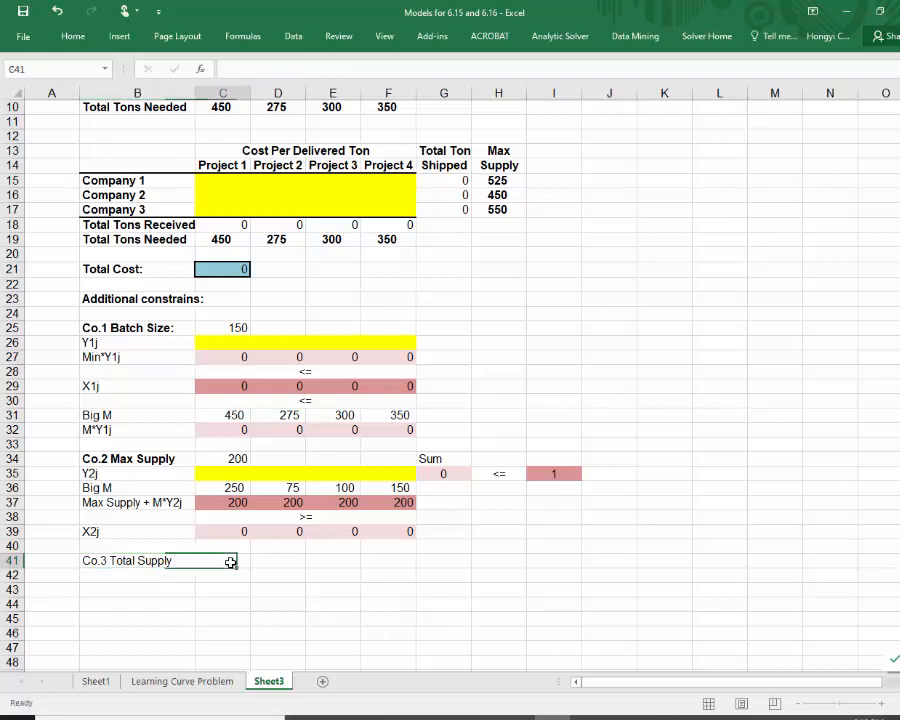
pyautogui.write('200')
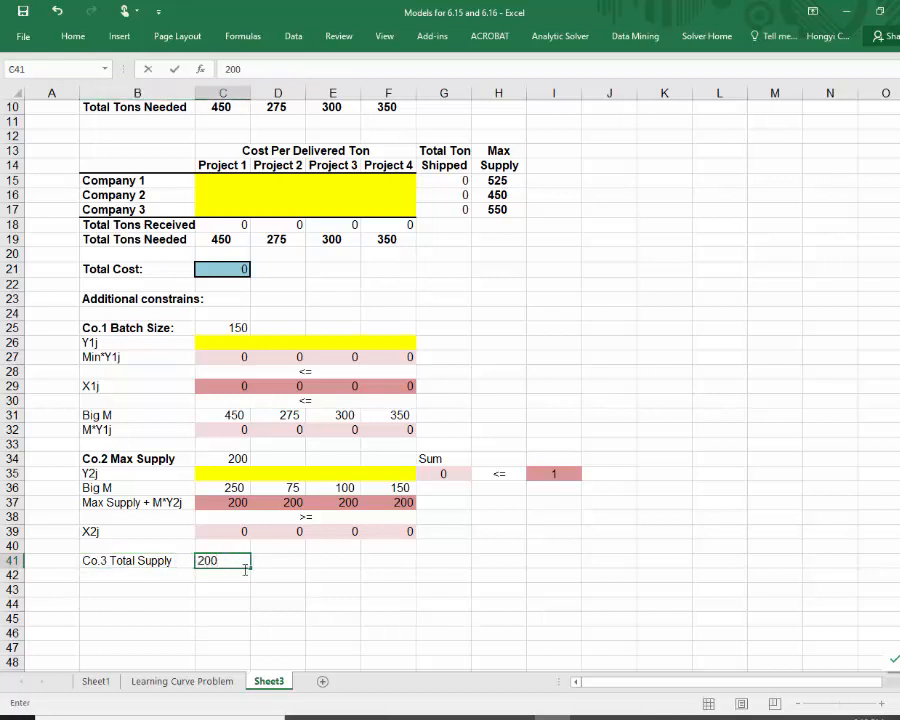
pyautogui.click(284, 563)
pyautogui.write('400')
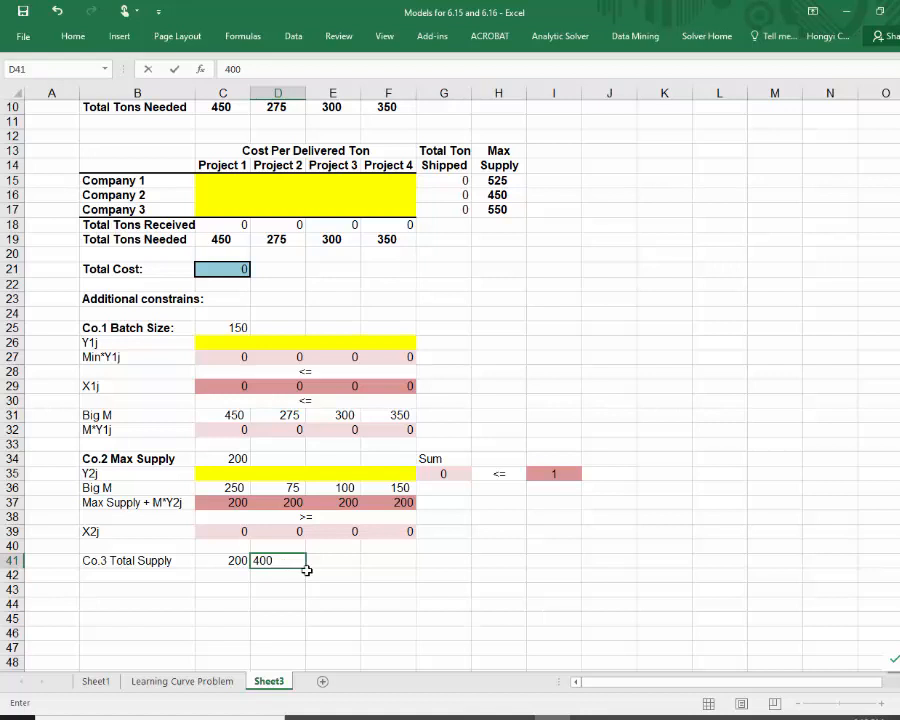
pyautogui.click(322, 562)
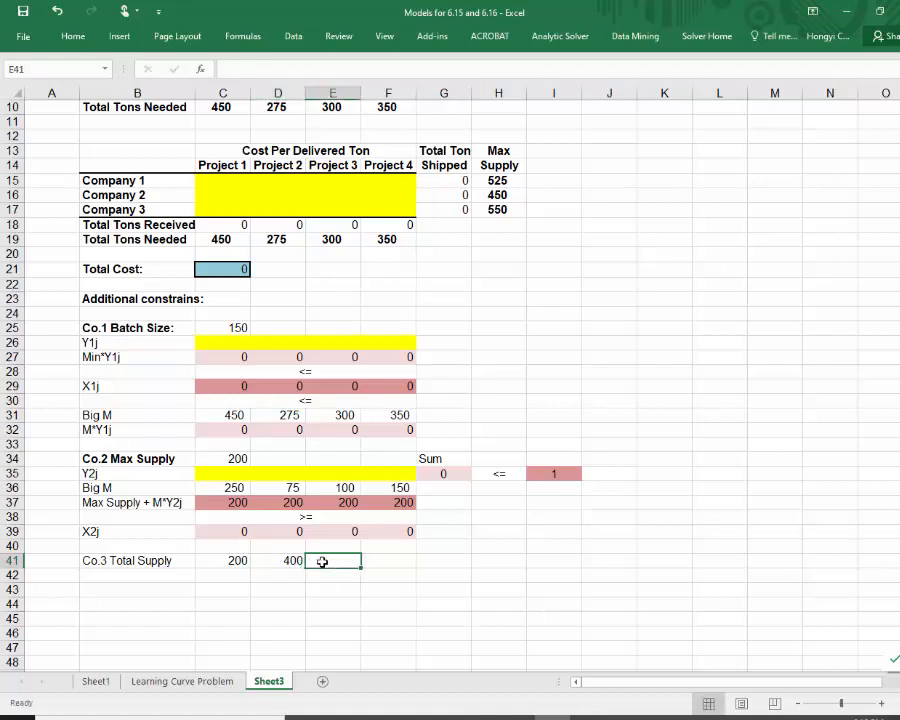
pyautogui.write('550')
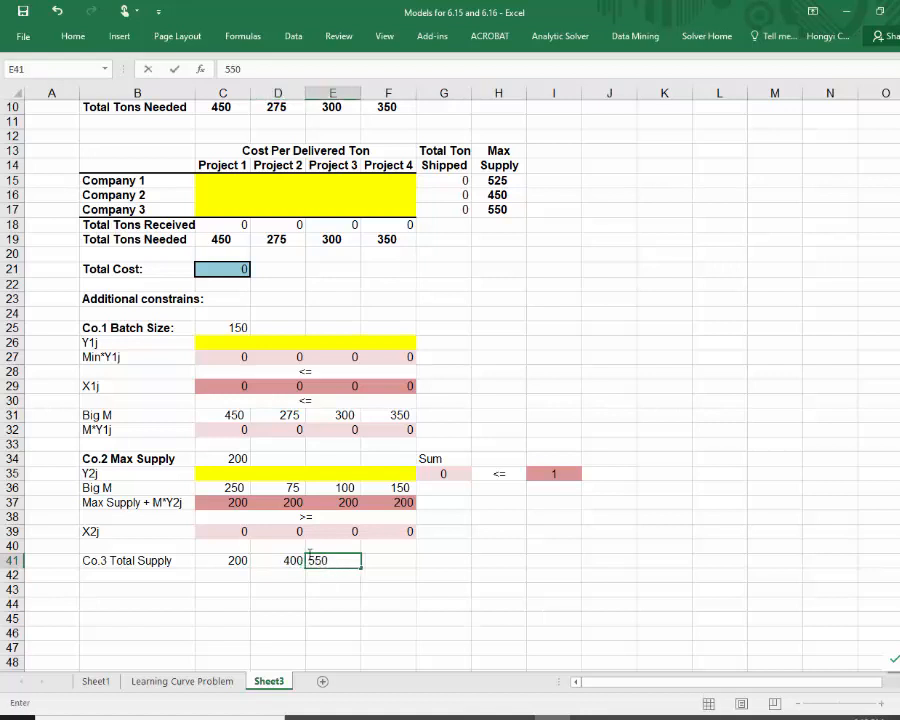
pyautogui.click(265, 619)
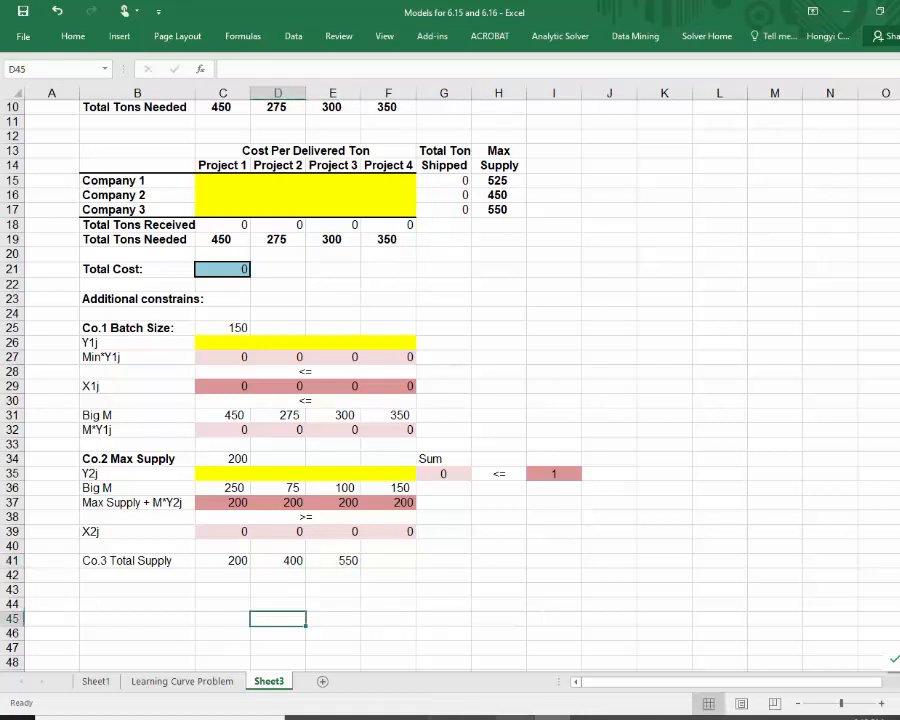
# Check the Company 3 side constraints slide in PowerPoint, and label cell B42 "Y3j" back in Excel
pyautogui.hotkey('alt', 'Tab')
pyautogui.scroll(-2, 26, 474)
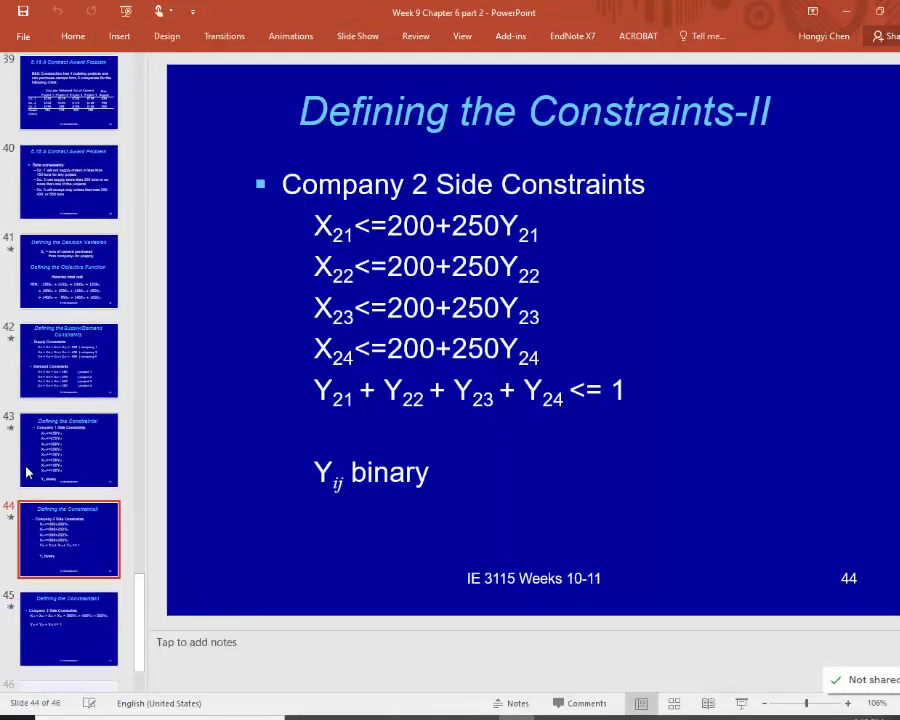
pyautogui.click(72, 618)
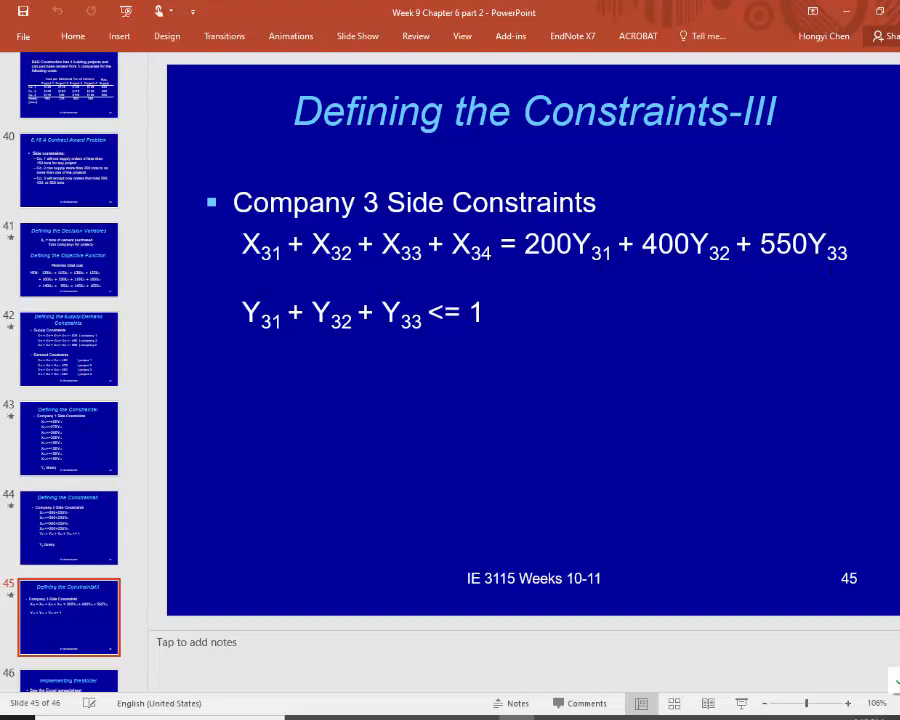
pyautogui.hotkey('alt', 'Tab')
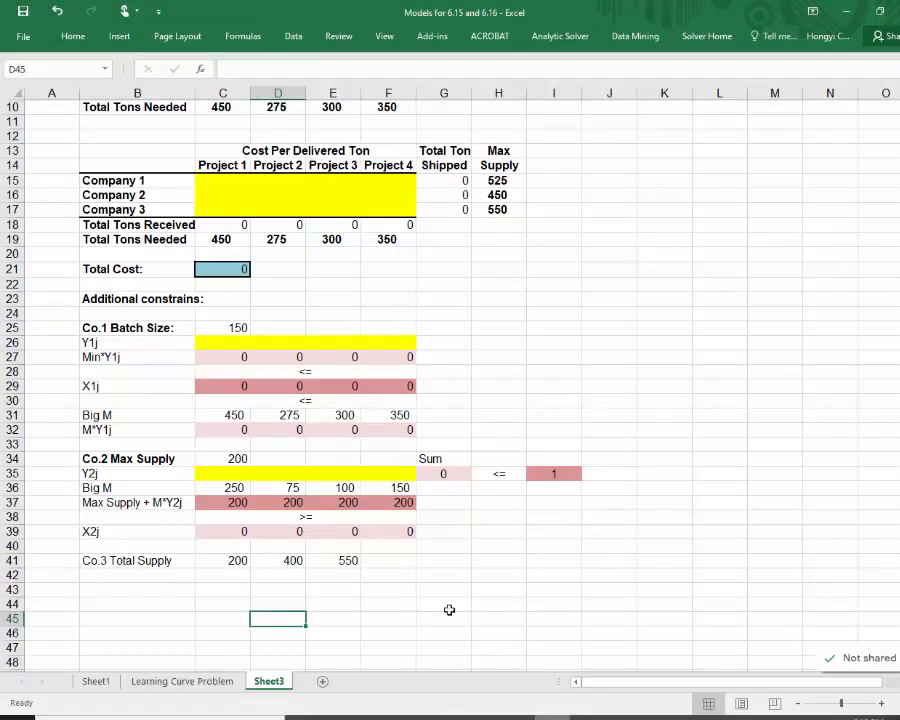
pyautogui.click(134, 575)
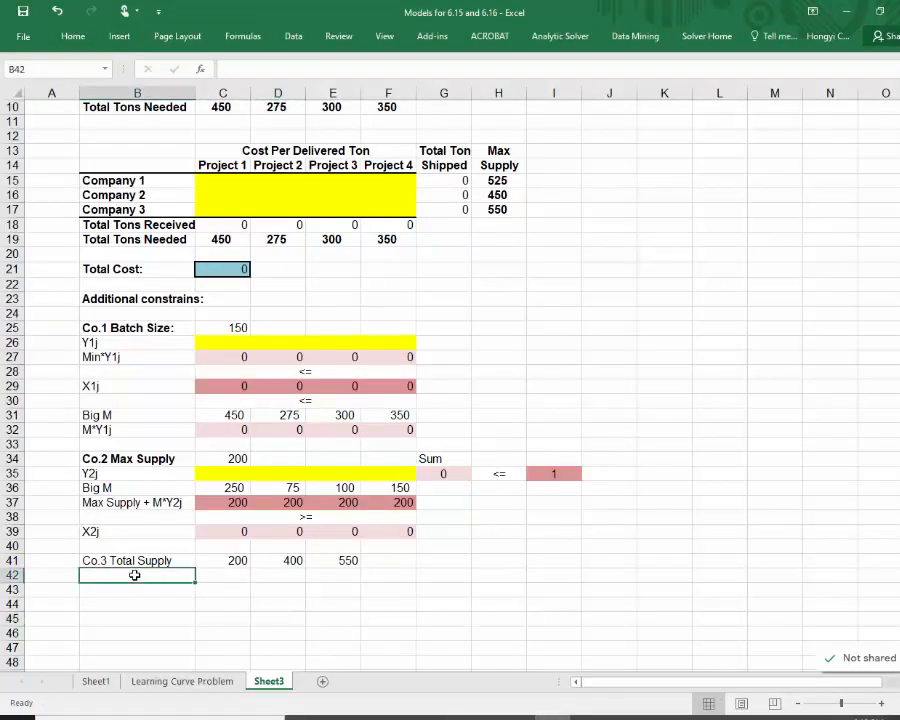
pyautogui.write('Y3j')
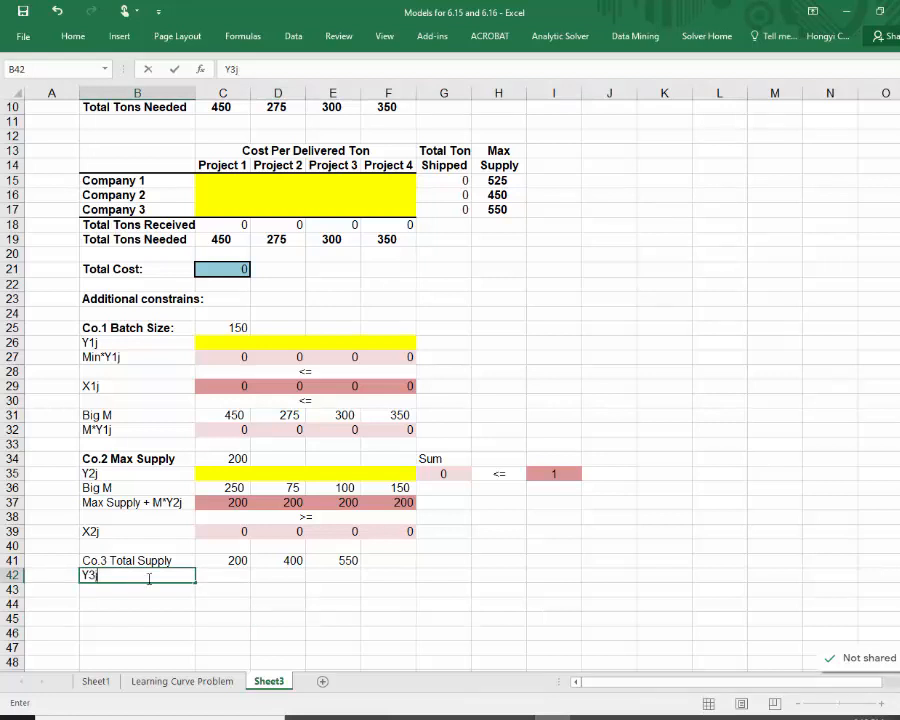
# Fill the Y3j decision cells C42:E42 with yellow
pyautogui.click(226, 588)
pyautogui.click(218, 574)
pyautogui.moveTo(218, 574); pyautogui.dragTo(318, 574)
pyautogui.click(87, 40)
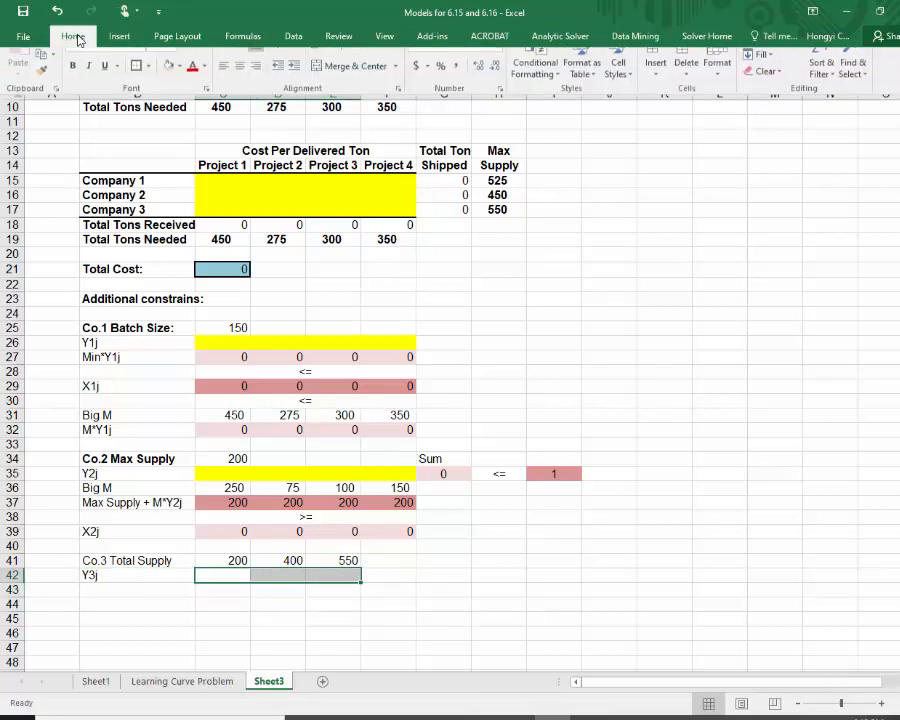
pyautogui.click(181, 88)
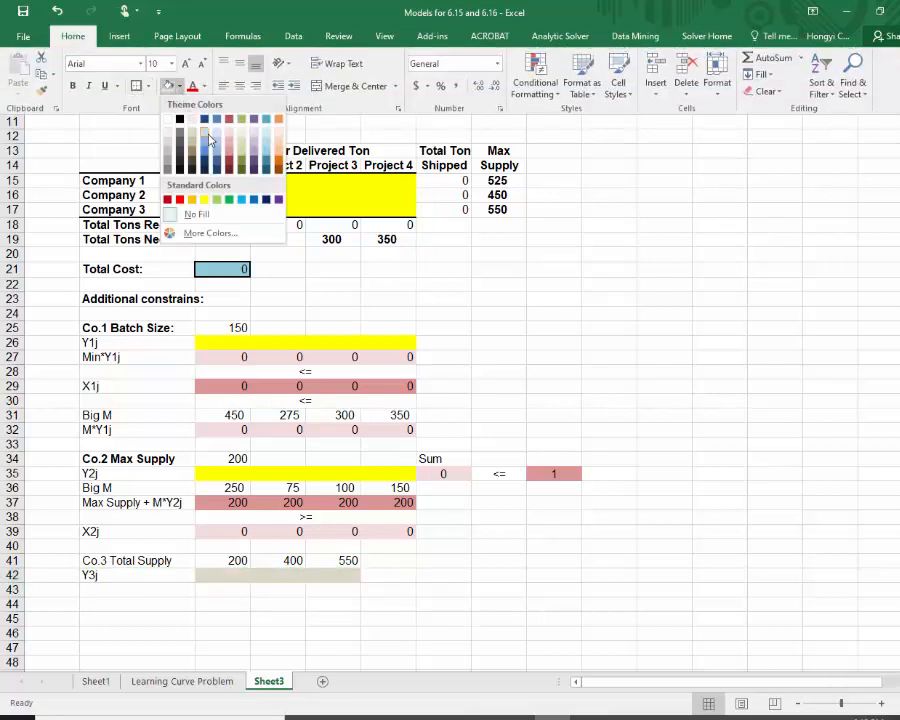
pyautogui.click(204, 248)
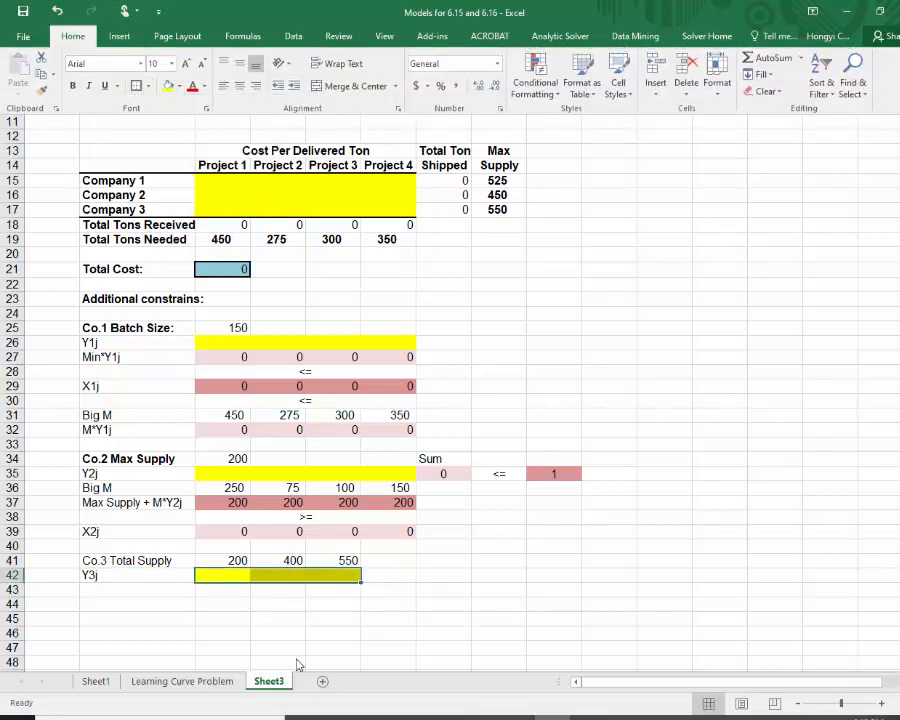
pyautogui.click(221, 590)
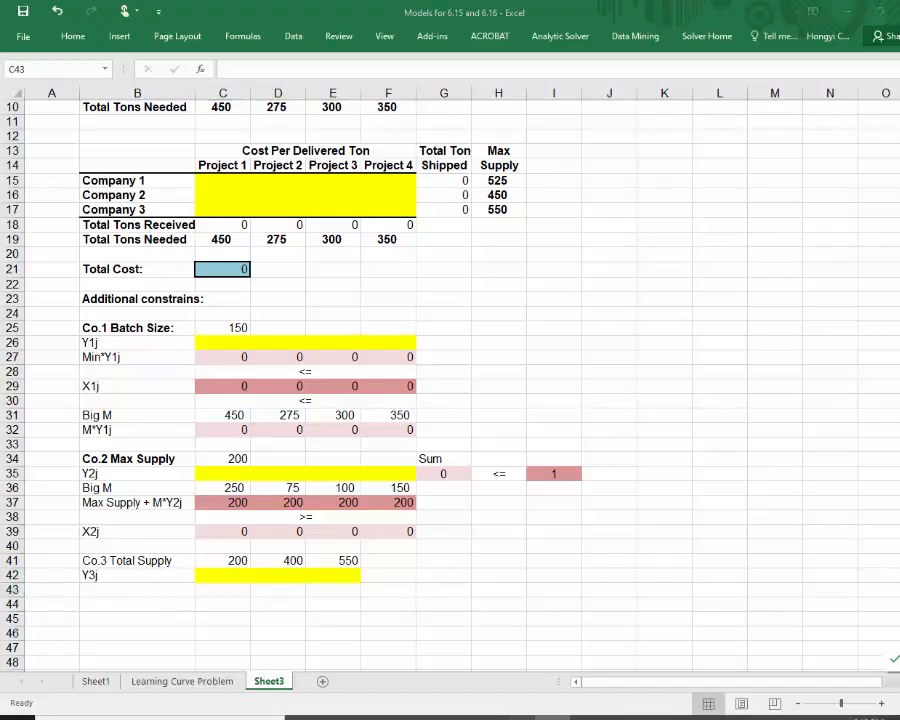
# Review the Company 3 constraint equations in PowerPoint, and label cell B43 "Total Supplied" back in Excel
pyautogui.hotkey('alt', 'Tab')
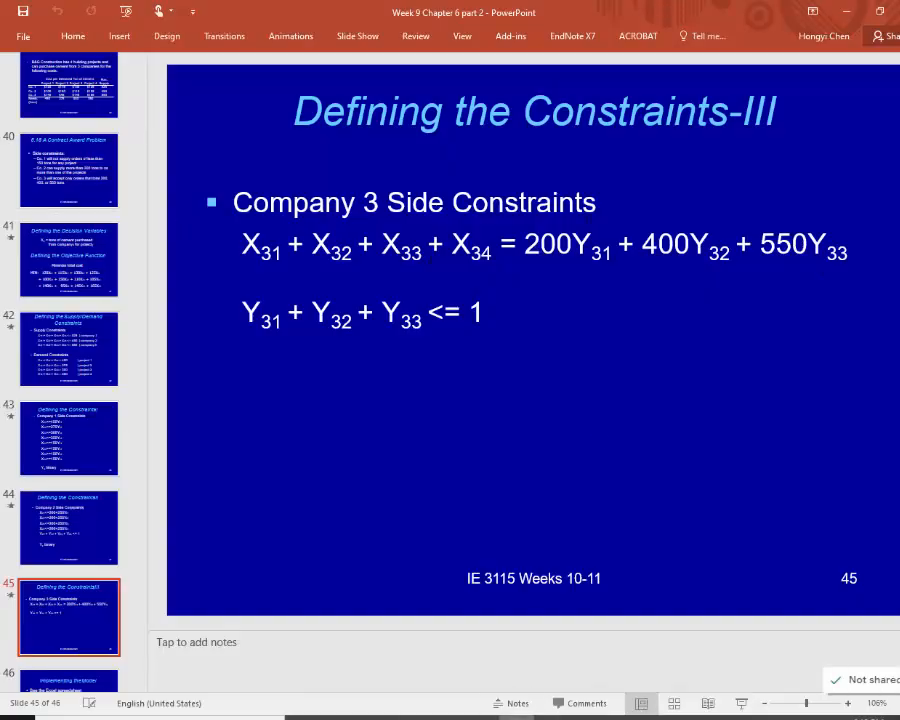
pyautogui.hotkey('alt', 'Tab')
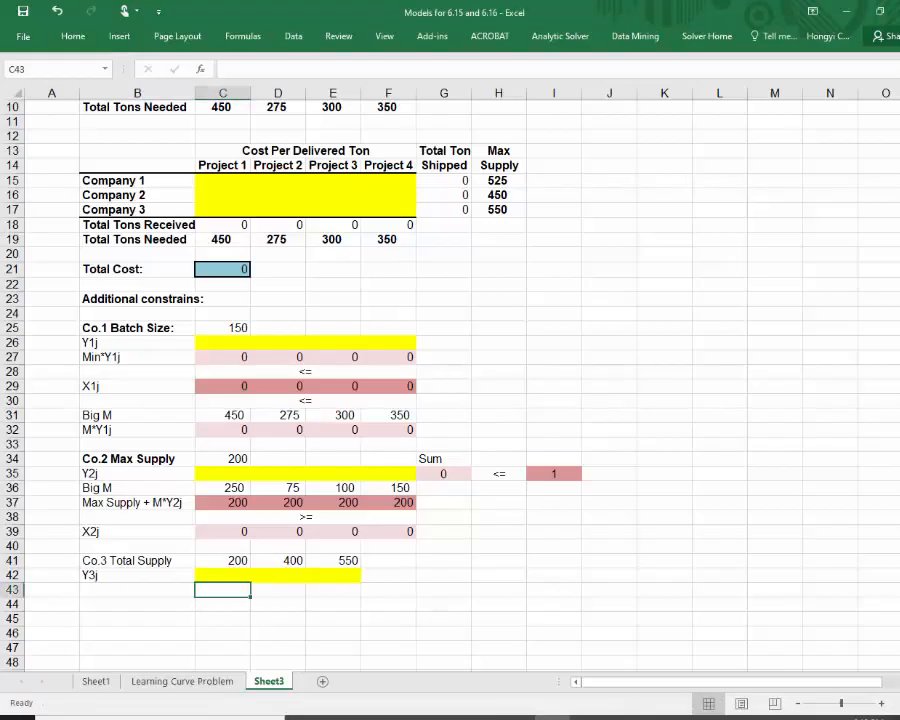
pyautogui.click(120, 589)
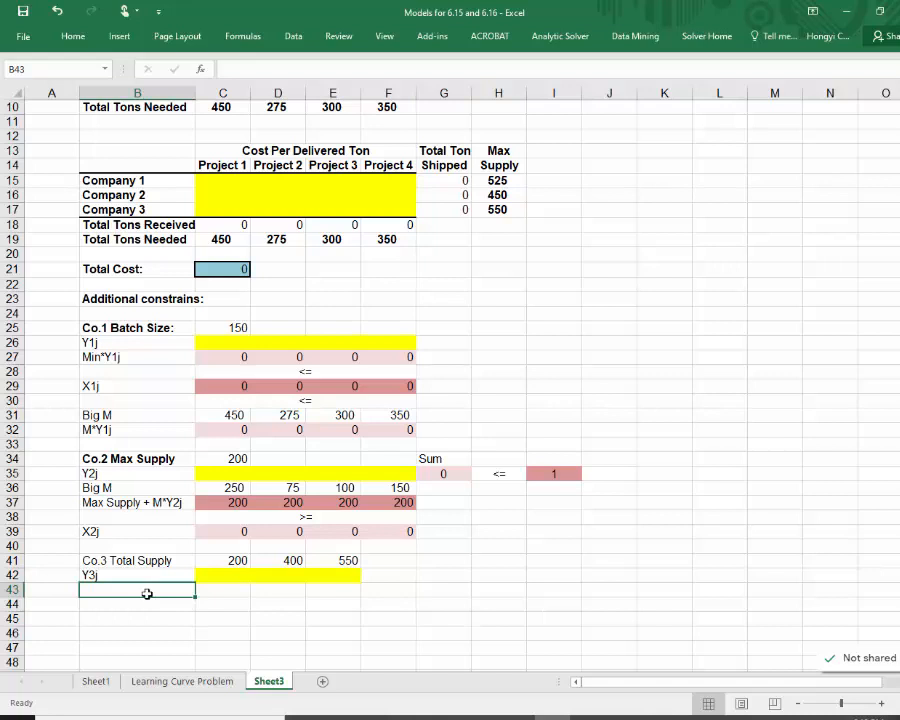
pyautogui.write('Total')
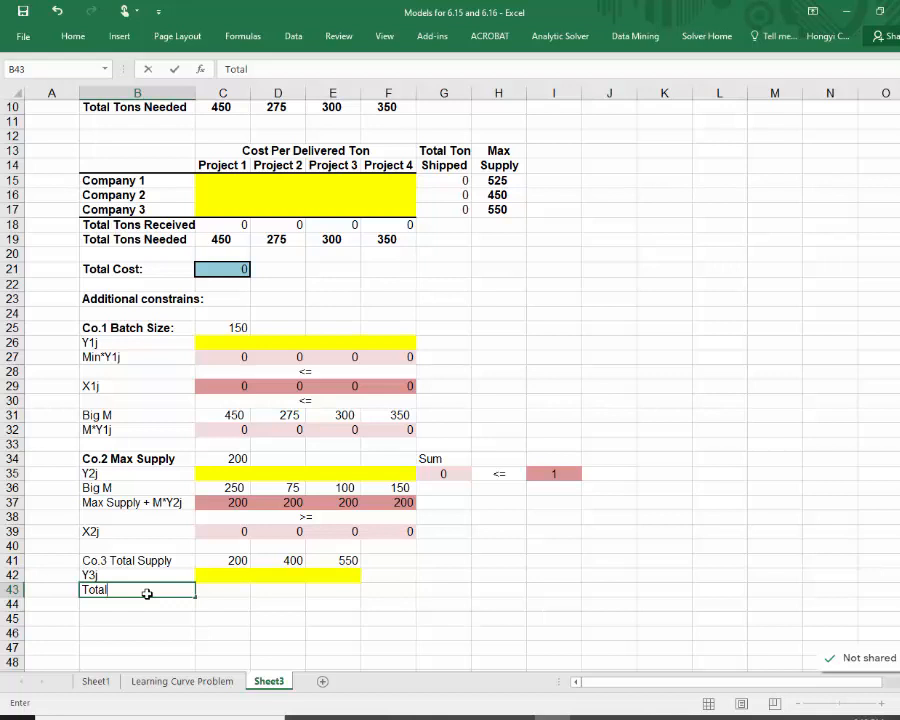
pyautogui.write(' Supplied')
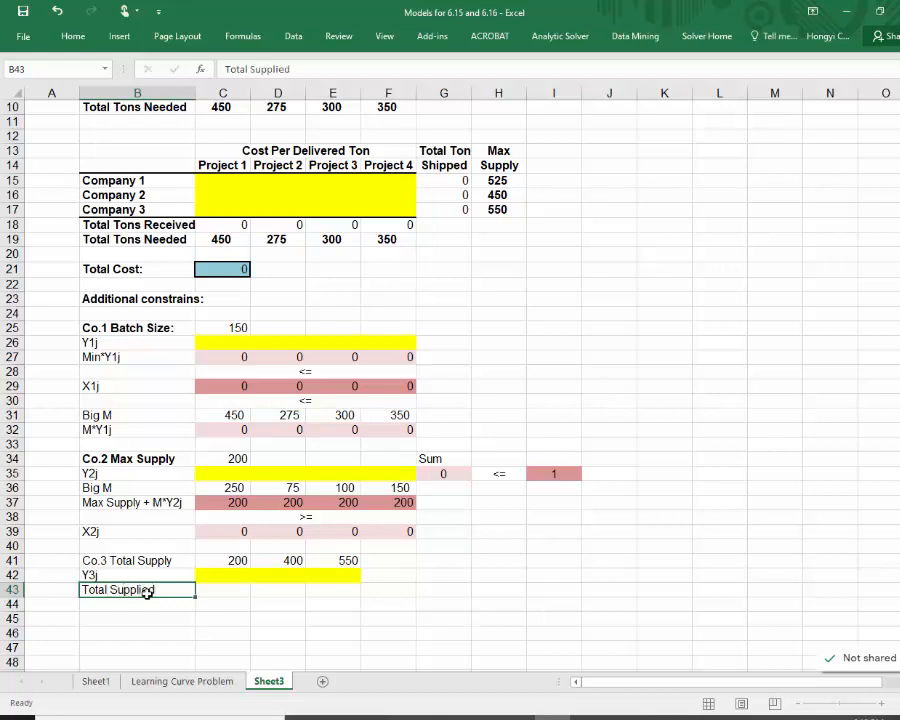
pyautogui.press('Return')
pyautogui.click(213, 592)
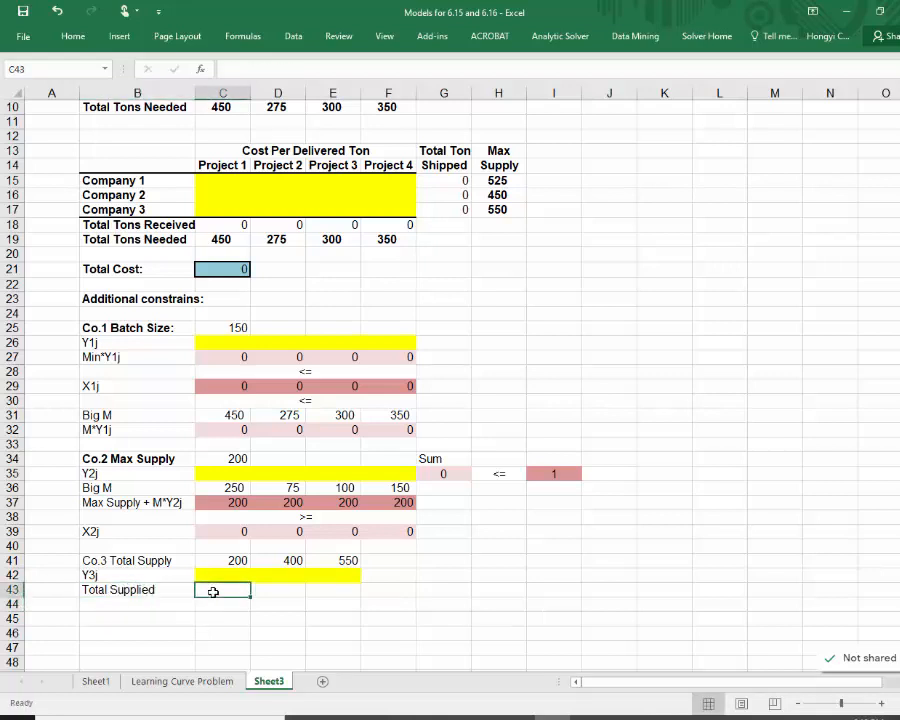
# Total Company 3's shipments to all four projects in cell C43 with =SUM(C17:F17)
pyautogui.write('=su')
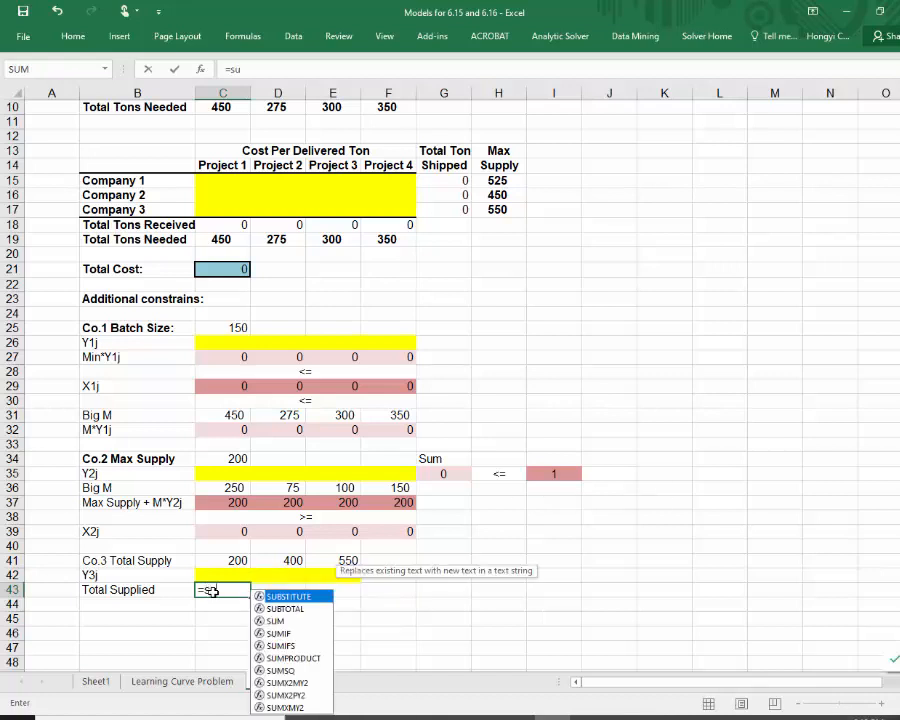
pyautogui.write('m(')
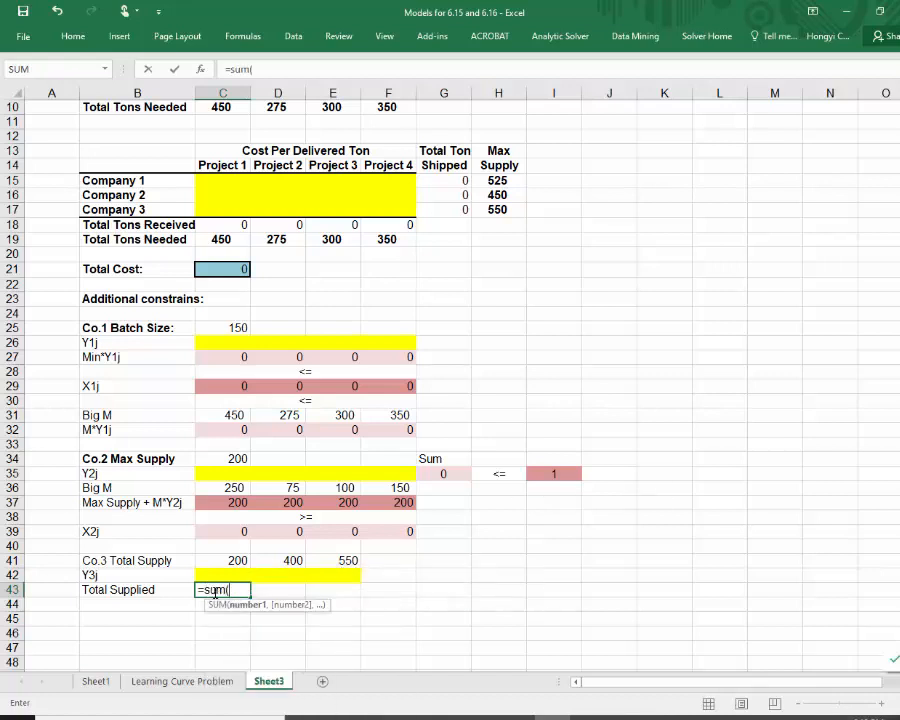
pyautogui.moveTo(211, 208); pyautogui.dragTo(394, 210)
pyautogui.write(')')
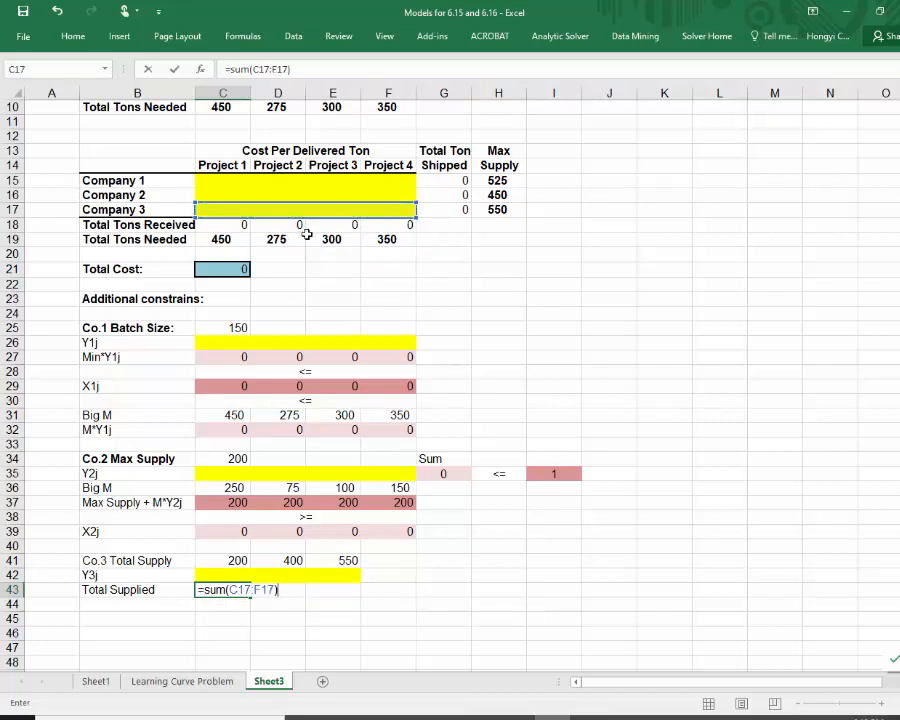
pyautogui.press('Return')
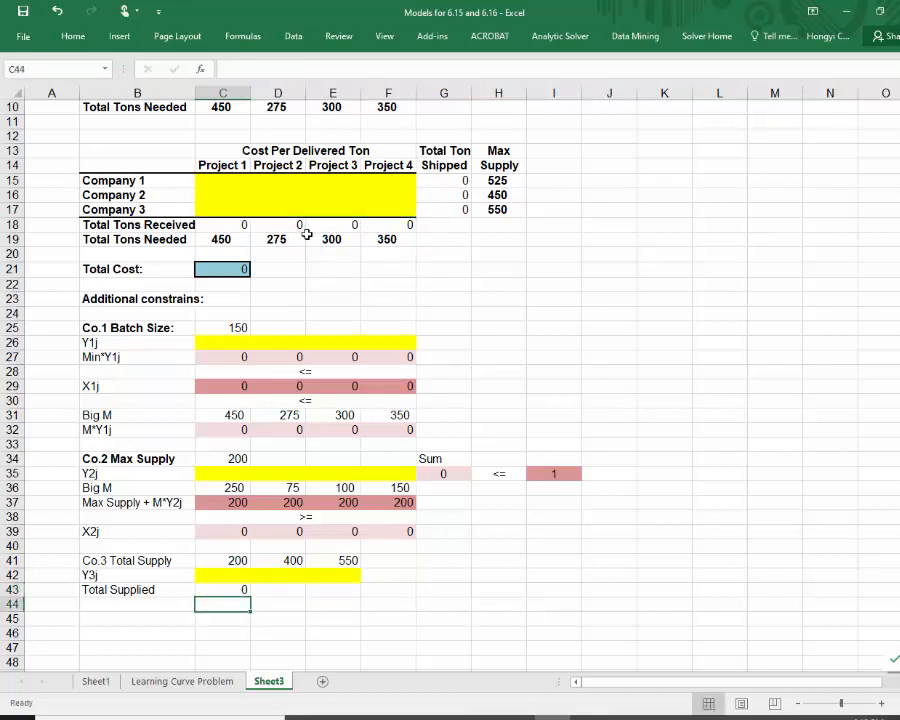
# Check the Company 3 constraint equation in PowerPoint, and enter a centred "=" sign in cell D43 back in Excel
pyautogui.click(267, 592)
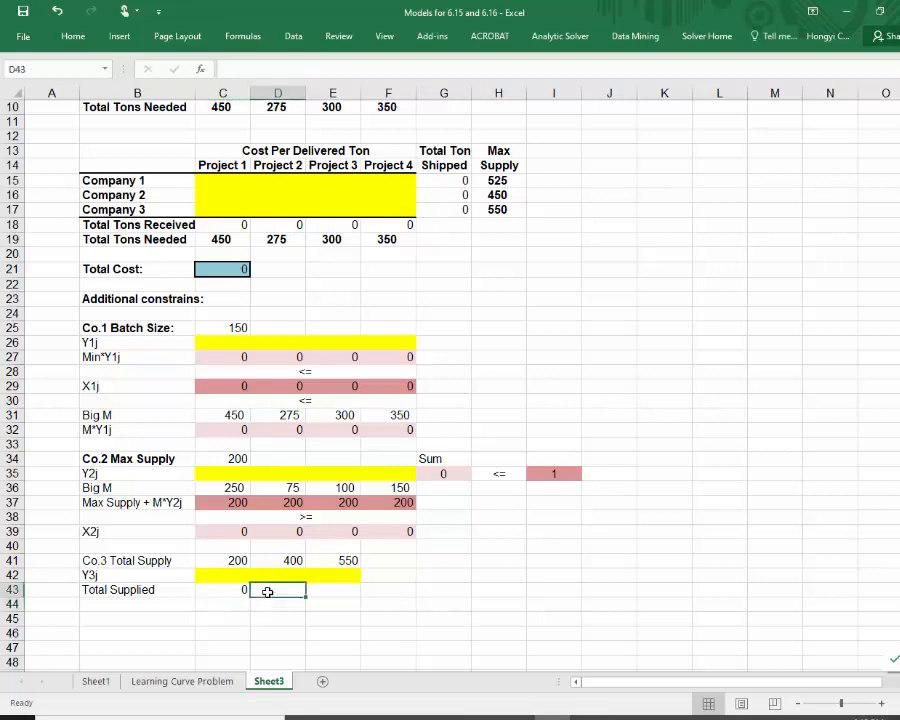
pyautogui.hotkey('alt', 'Tab')
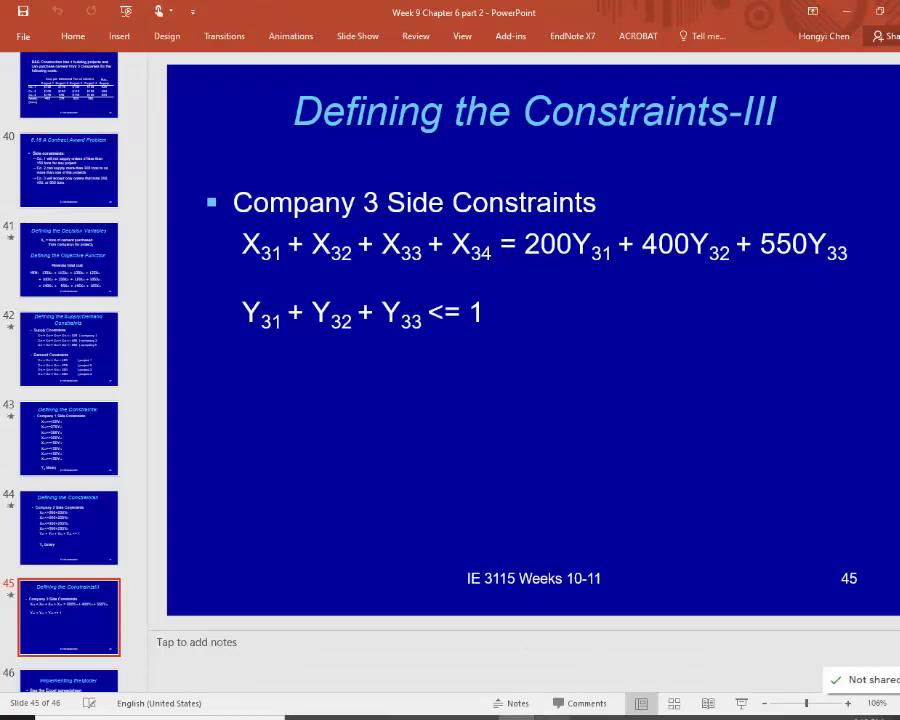
pyautogui.hotkey('alt', 'Tab')
pyautogui.write('=')
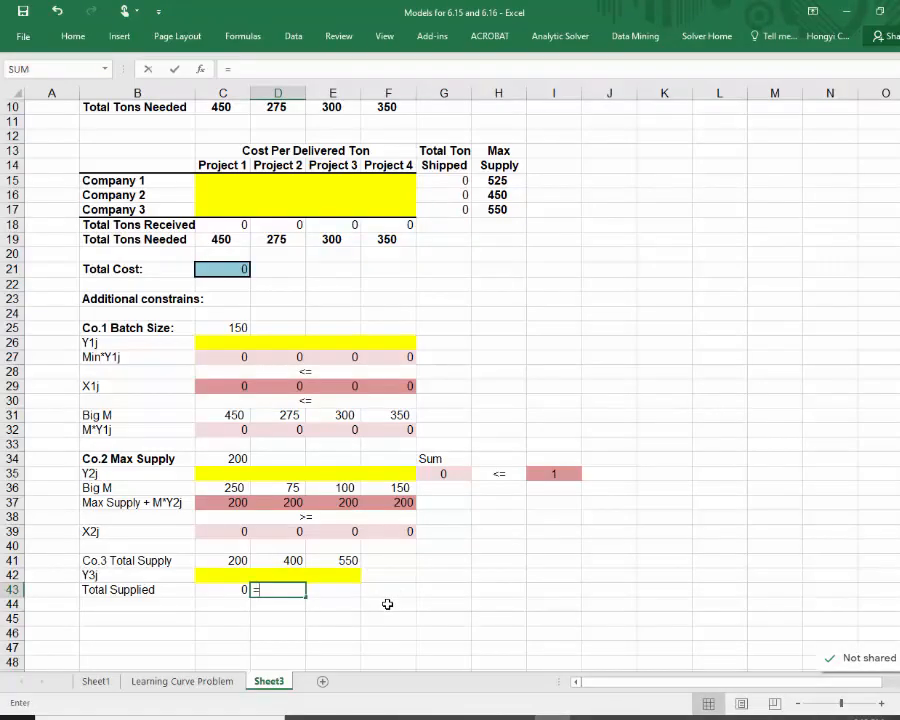
pyautogui.click(387, 604)
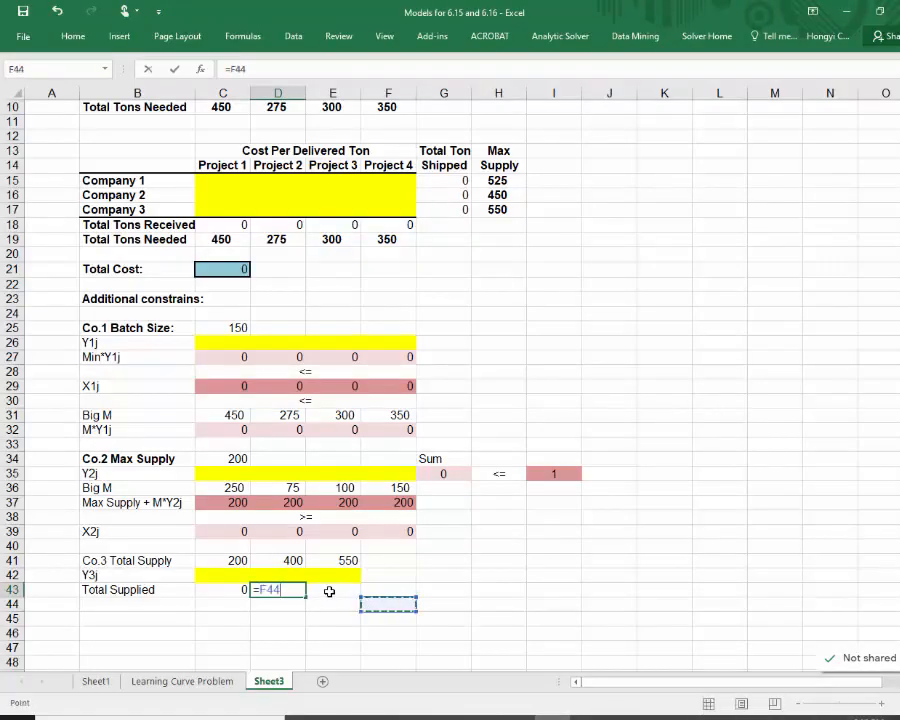
pyautogui.press('BackSpace')
pyautogui.press('BackSpace')
pyautogui.press('BackSpace')
pyautogui.press('Return')
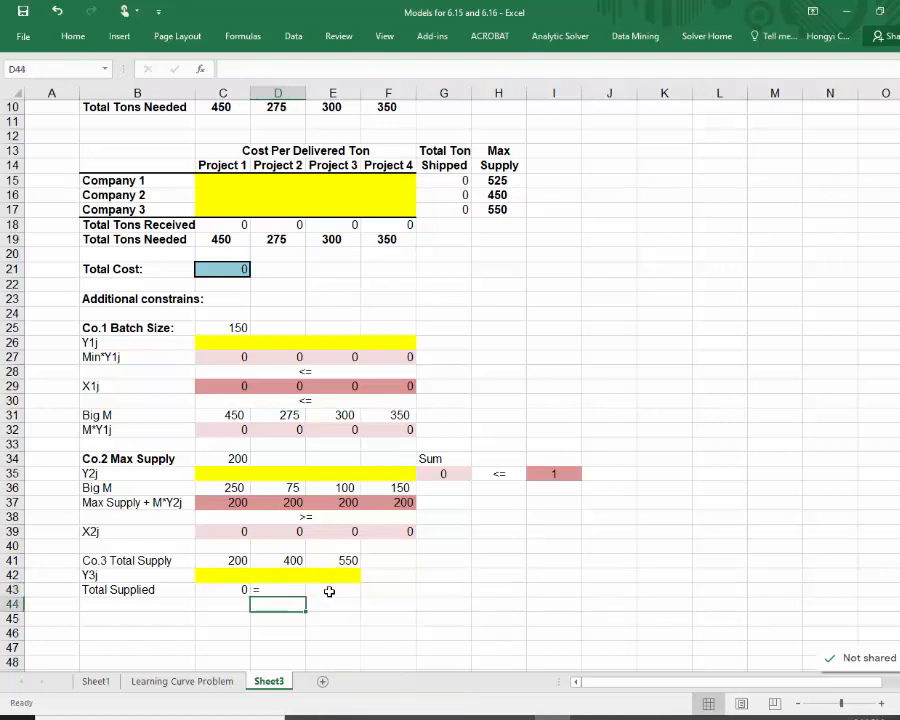
pyautogui.click(272, 589)
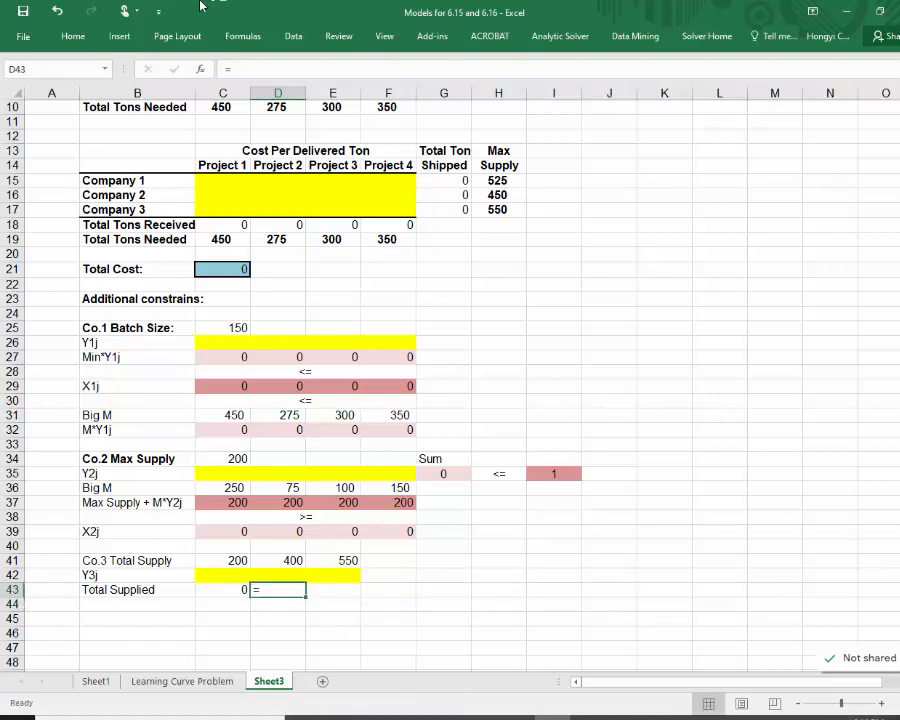
pyautogui.click(72, 36)
pyautogui.click(239, 86)
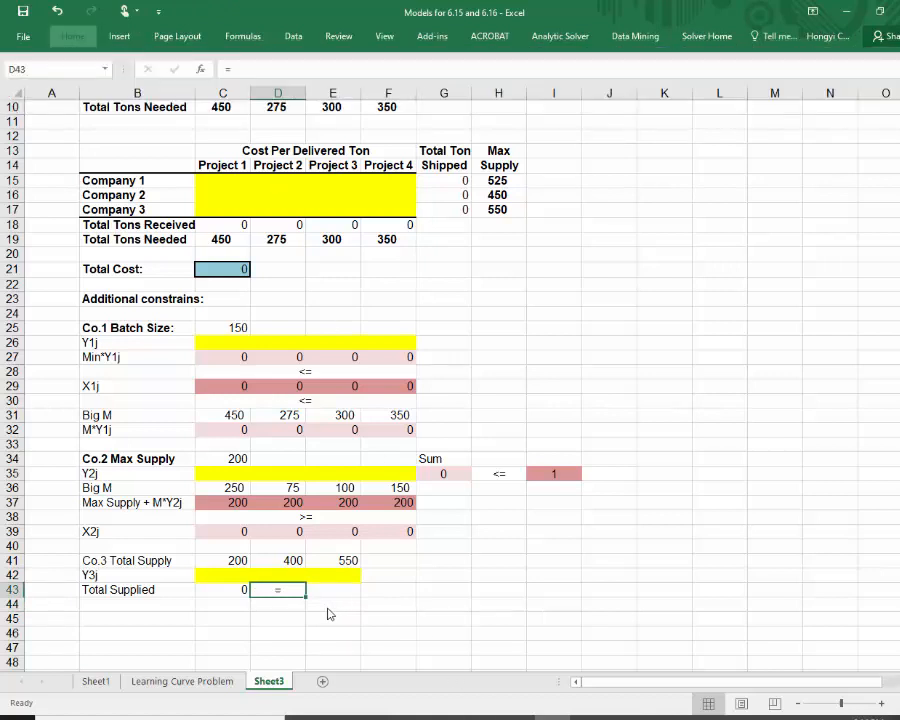
pyautogui.press('Return')
# Enter =SUMPRODUCT(C41:E41,C42:E42) in cell E43, and switch to PowerPoint to check the Company 3 side constraints slide
pyautogui.click(333, 592)
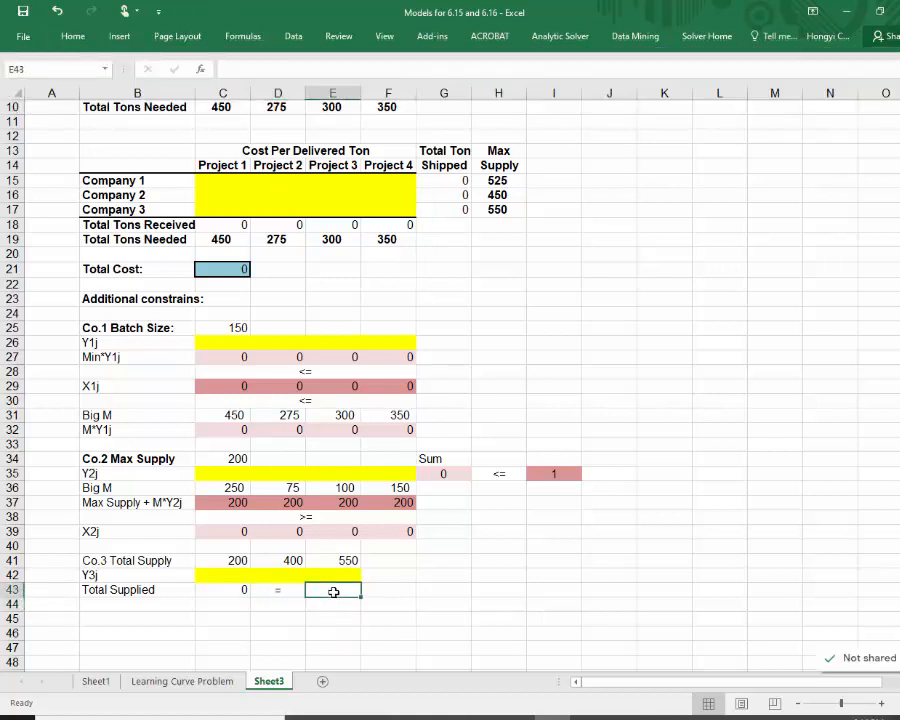
pyautogui.write('=sumproduct')
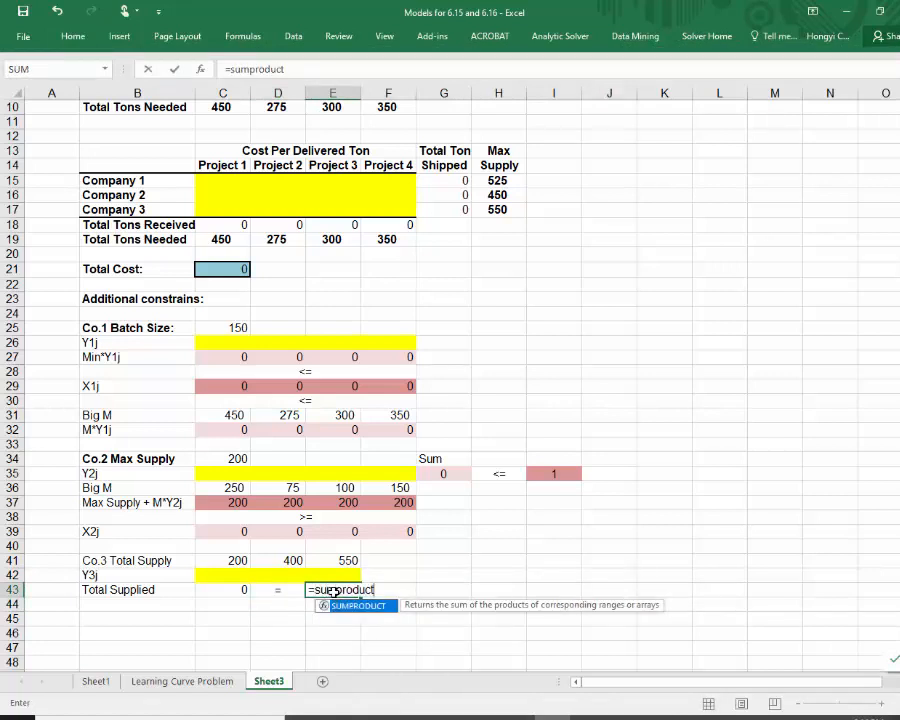
pyautogui.write('(')
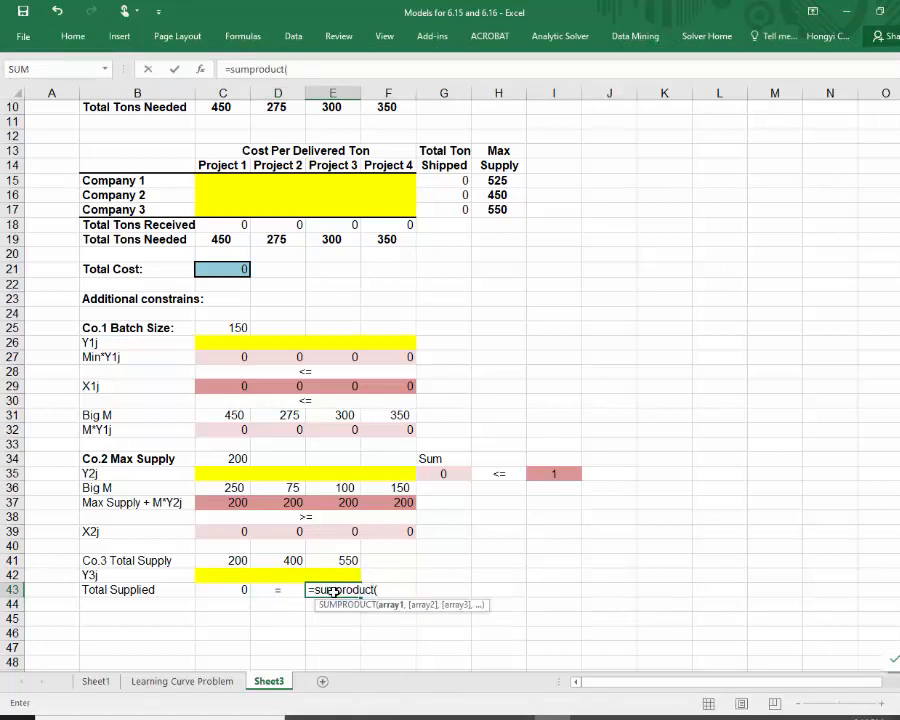
pyautogui.moveTo(245, 556); pyautogui.dragTo(319, 560)
pyautogui.press('BackSpace')
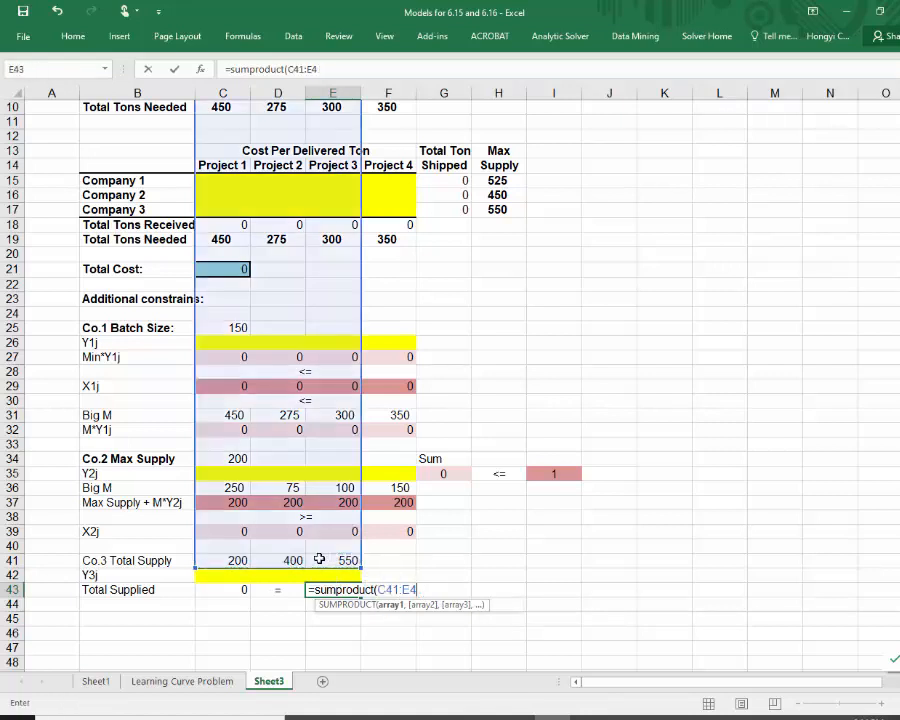
pyautogui.write(',')
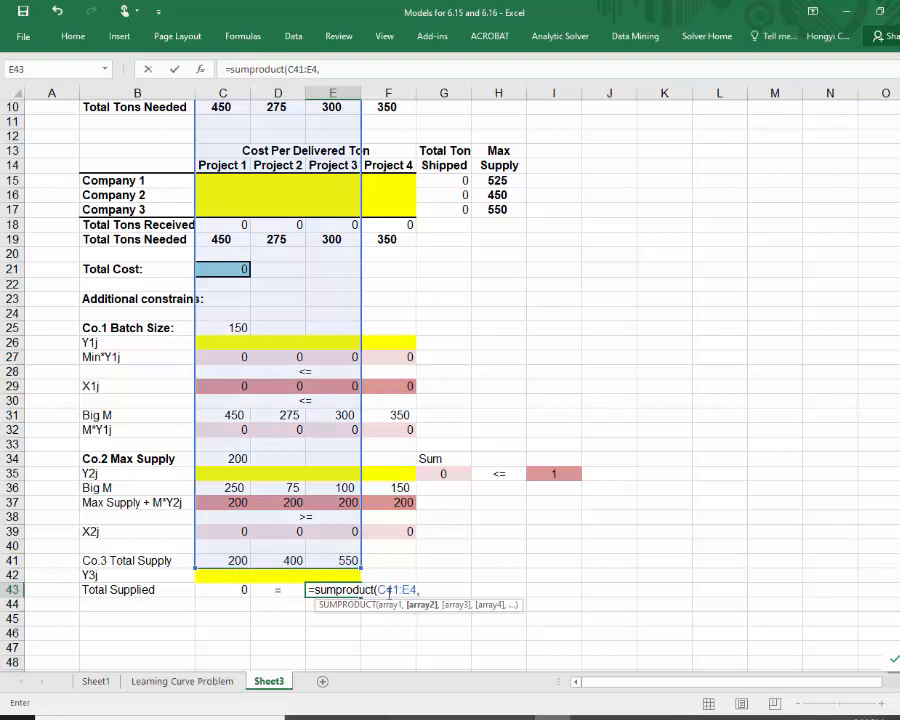
pyautogui.moveTo(399, 588); pyautogui.dragTo(427, 586)
pyautogui.write(',')
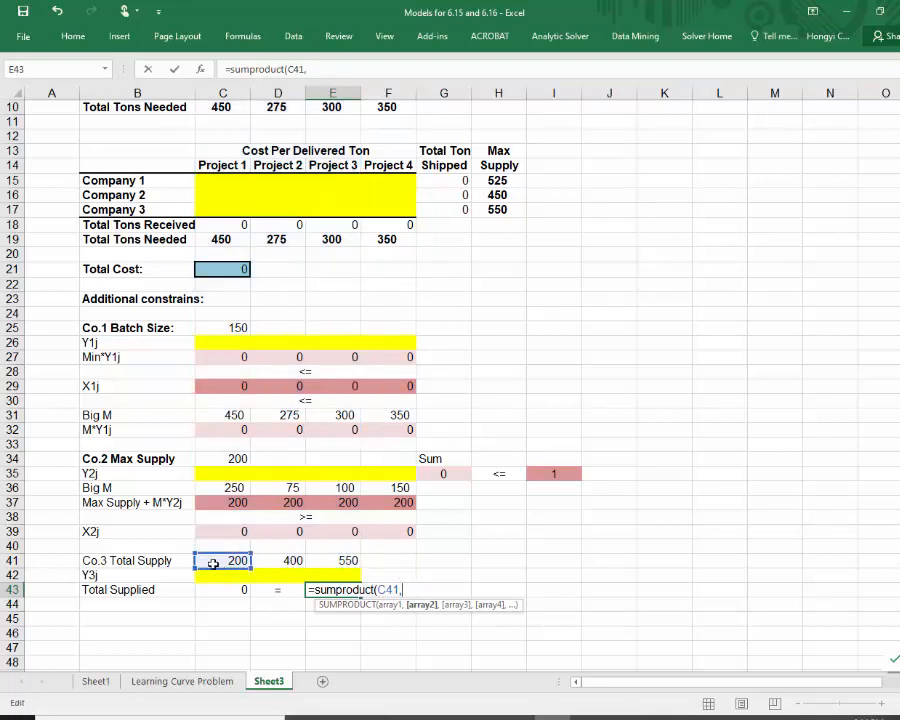
pyautogui.moveTo(380, 590); pyautogui.dragTo(408, 589)
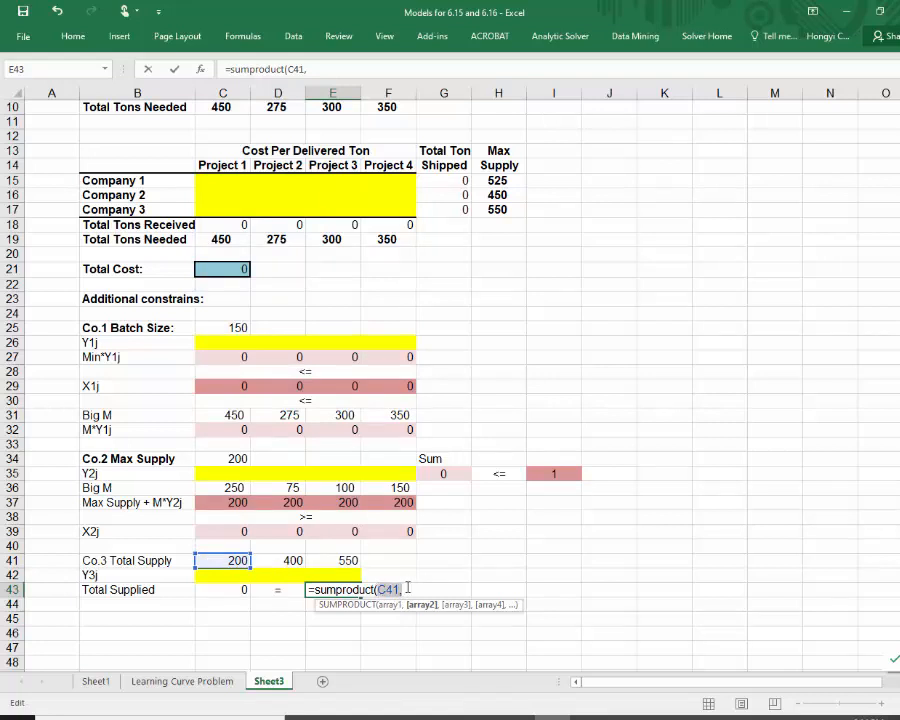
pyautogui.moveTo(238, 561); pyautogui.dragTo(344, 561)
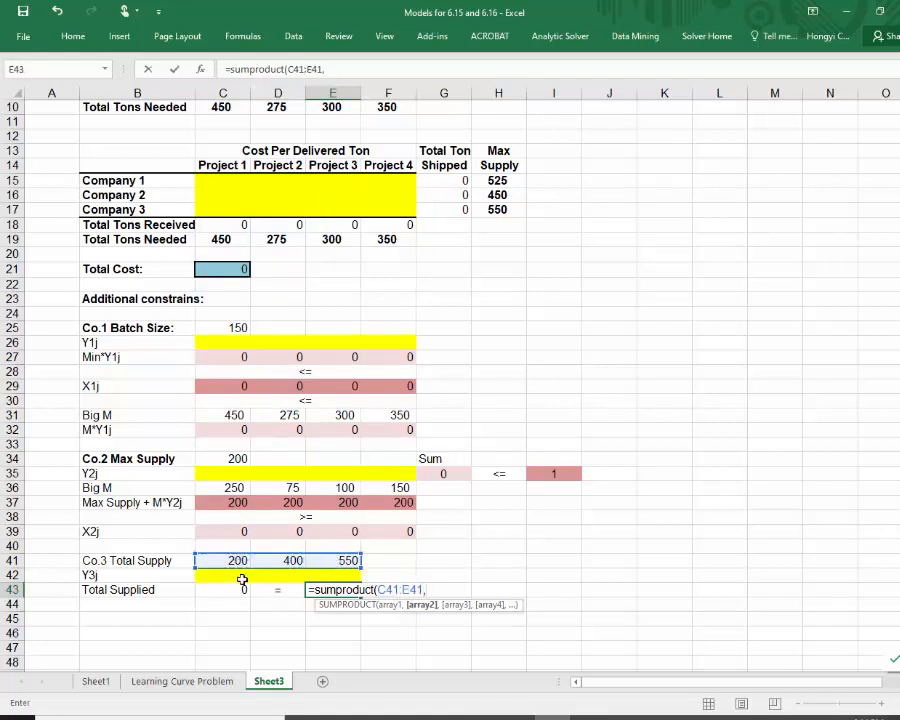
pyautogui.write(',')
pyautogui.moveTo(232, 574); pyautogui.dragTo(331, 574)
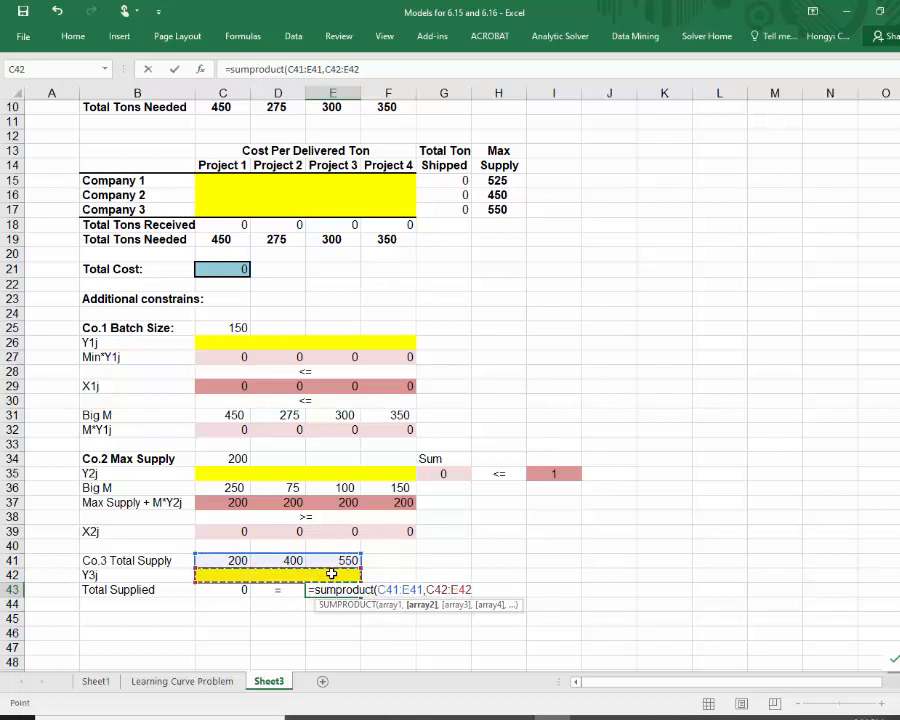
pyautogui.write(')')
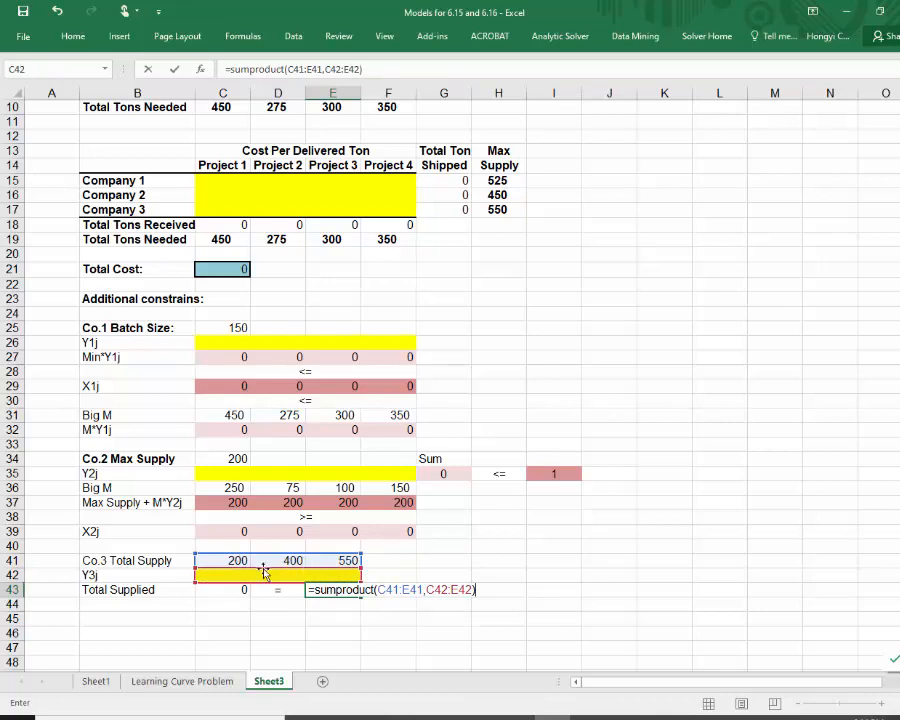
pyautogui.press('Return')
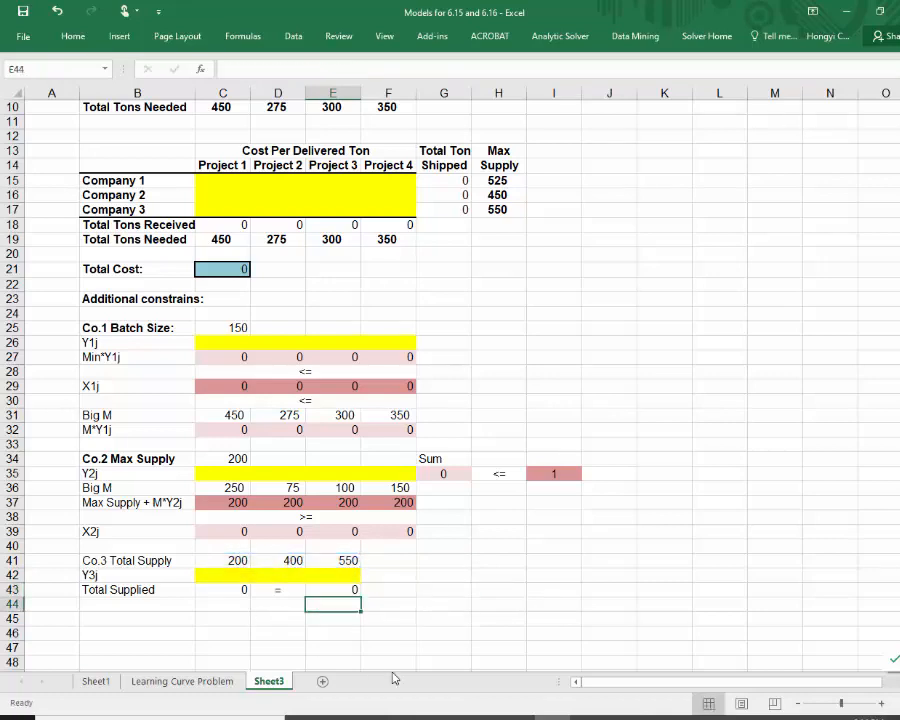
pyautogui.hotkey('alt', 'Tab')
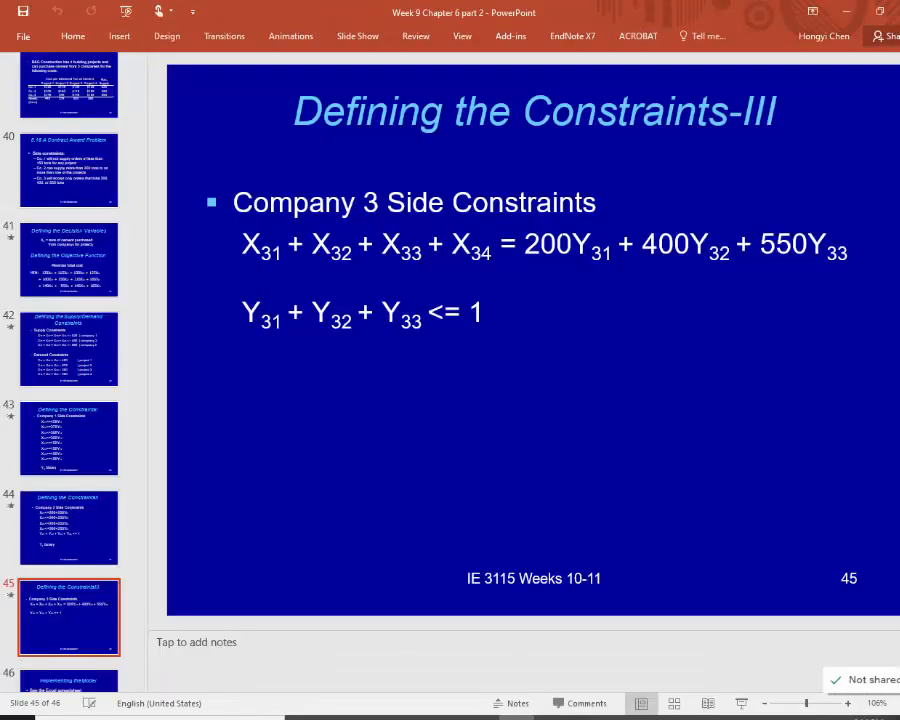
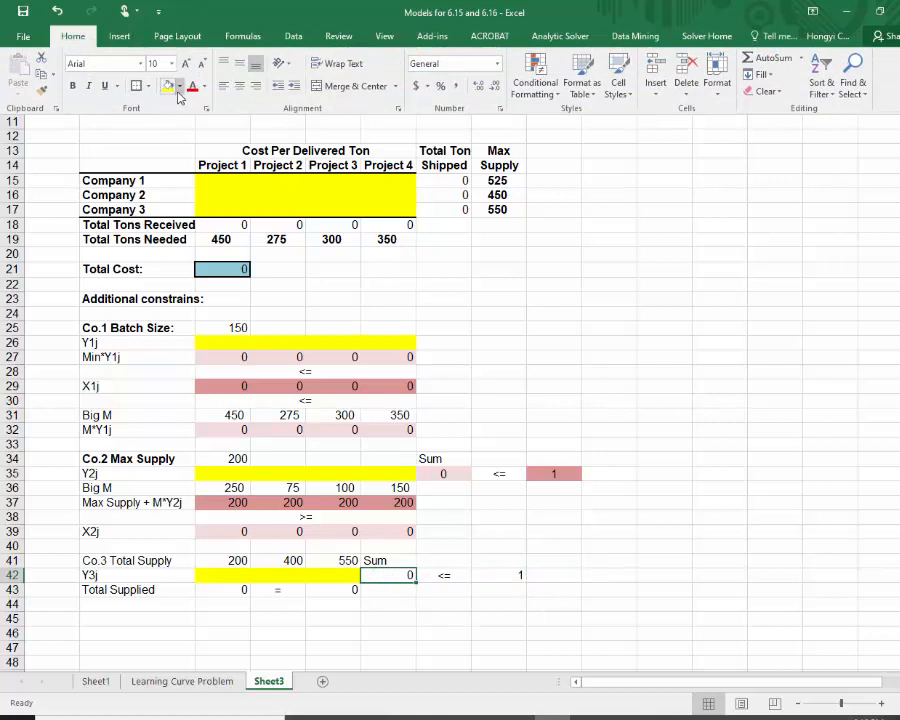
# Fill the Y3j sum cell F42 with light pink and its limit cell H42 with the darker pink
pyautogui.click(180, 87)
pyautogui.click(227, 138)
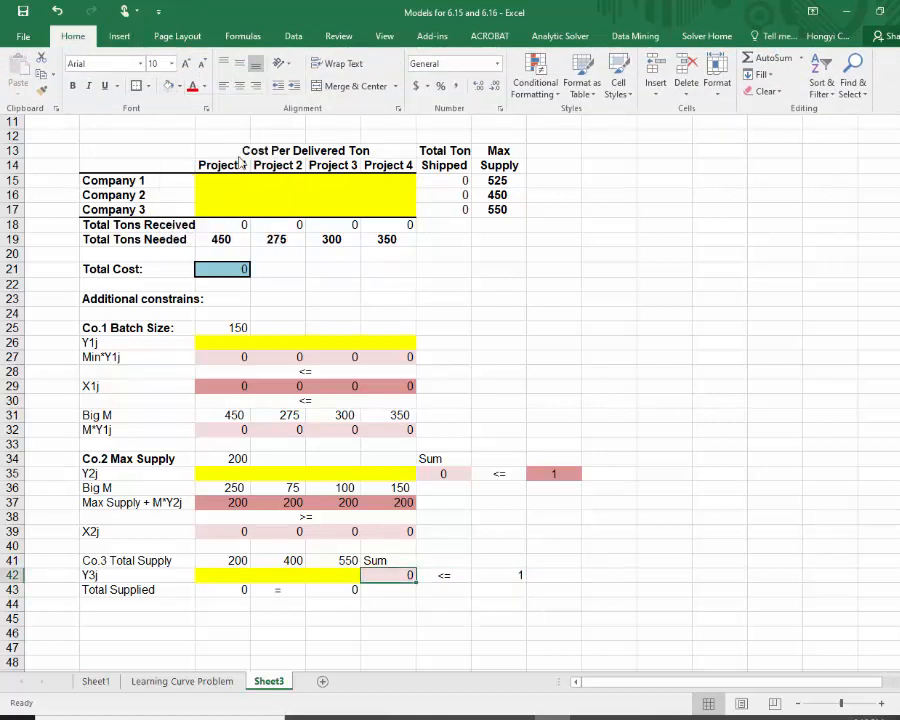
pyautogui.hotkey('ctrl', 'F1')
pyautogui.click(492, 573)
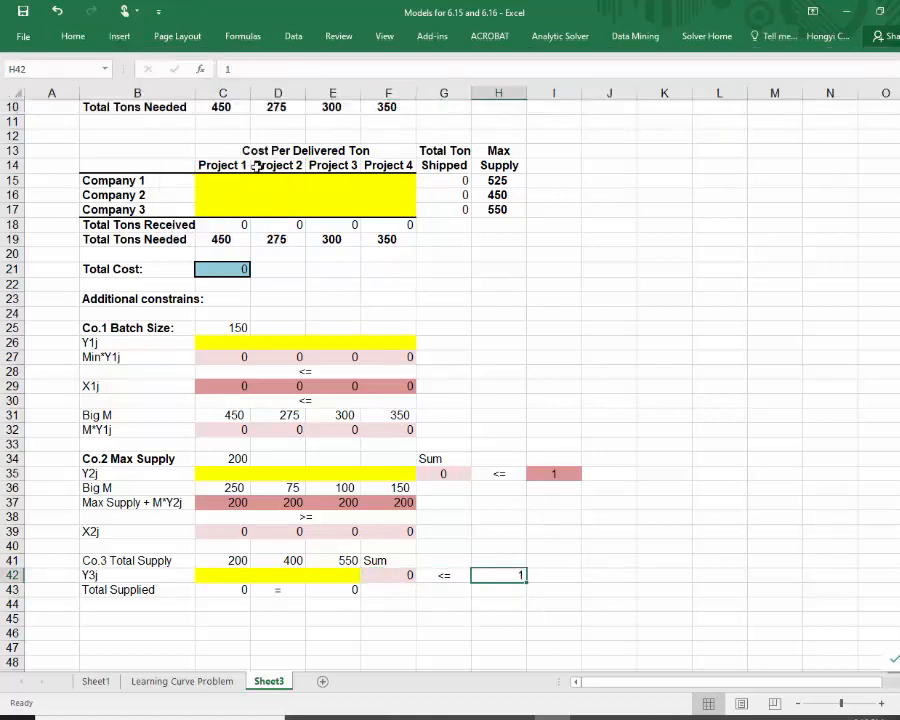
pyautogui.click(74, 36)
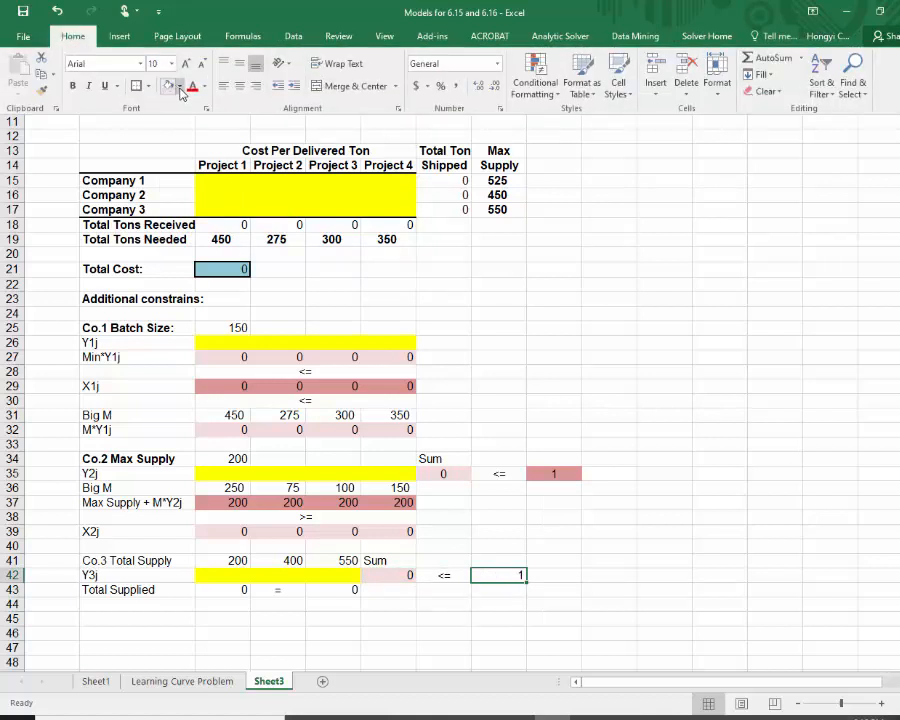
pyautogui.click(180, 87)
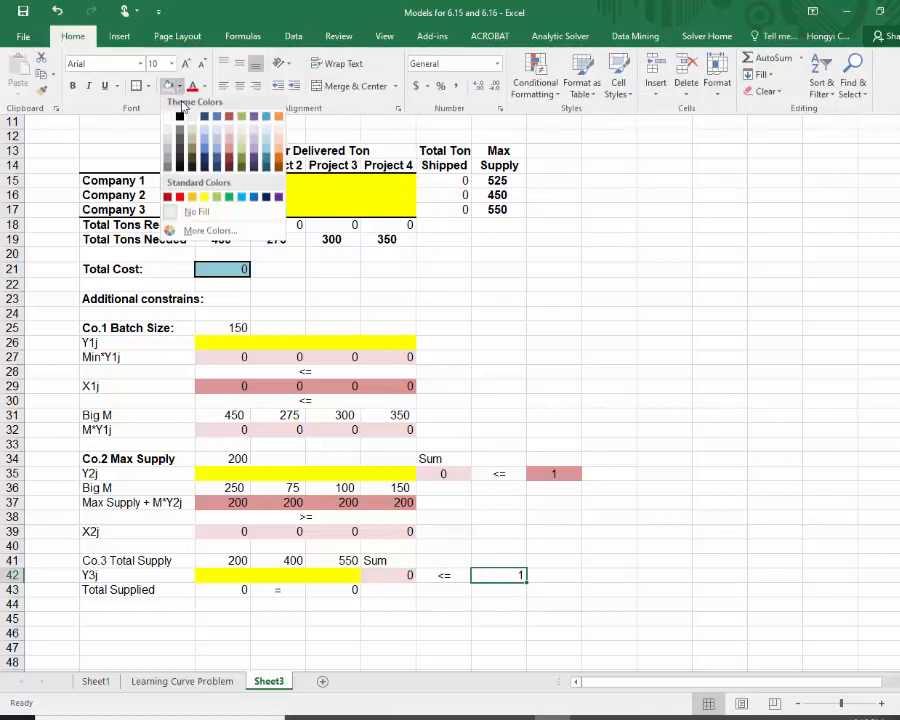
pyautogui.click(230, 157)
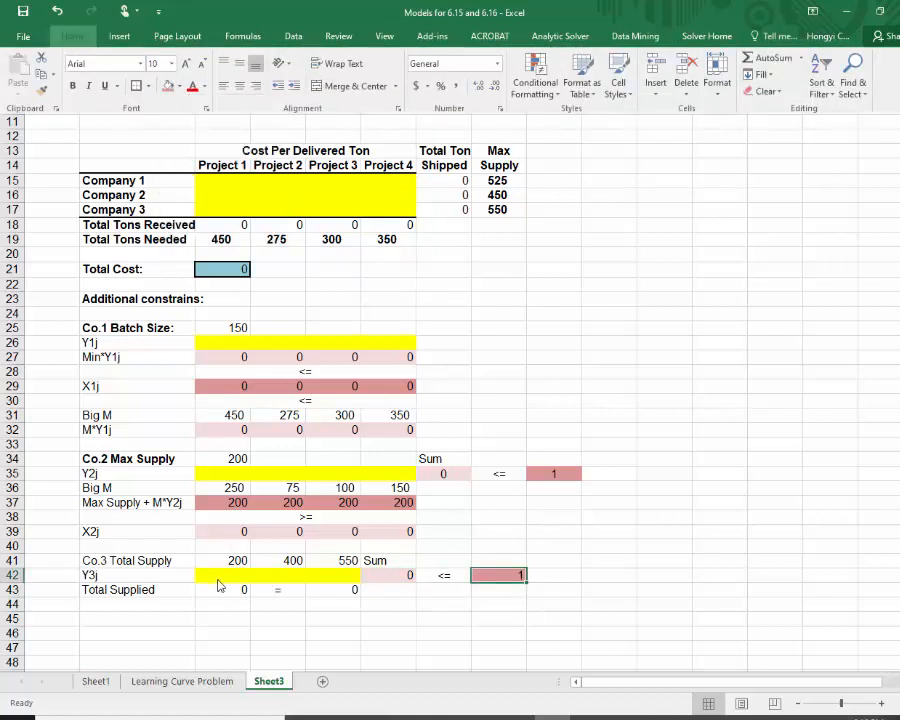
# Fill the Total Supplied cell C43 with light pink and the SUMPRODUCT cell E43 with the darker pink
pyautogui.click(222, 588)
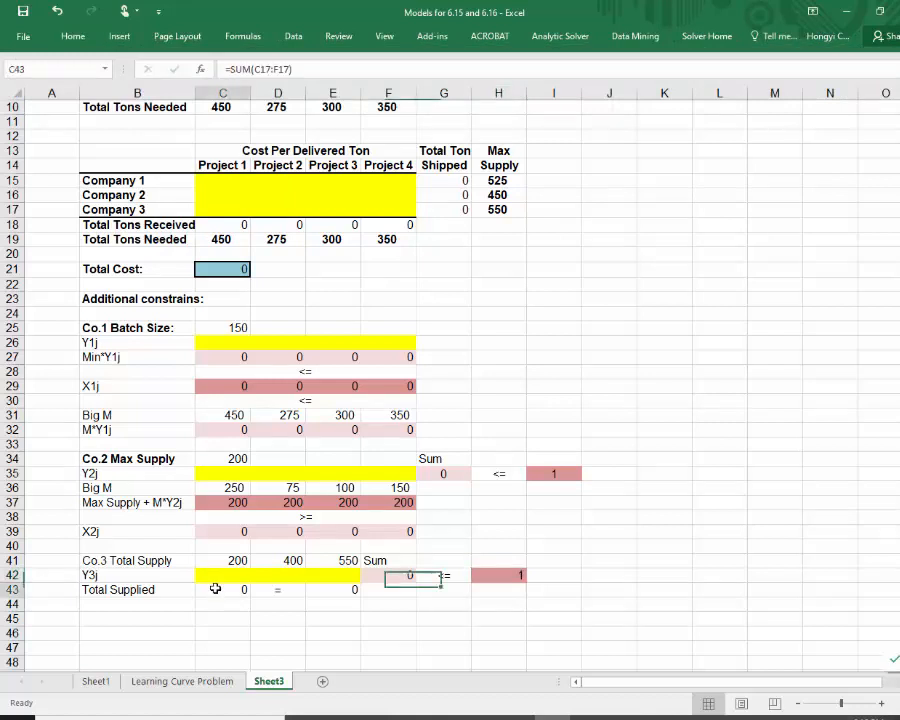
pyautogui.click(73, 36)
pyautogui.click(178, 94)
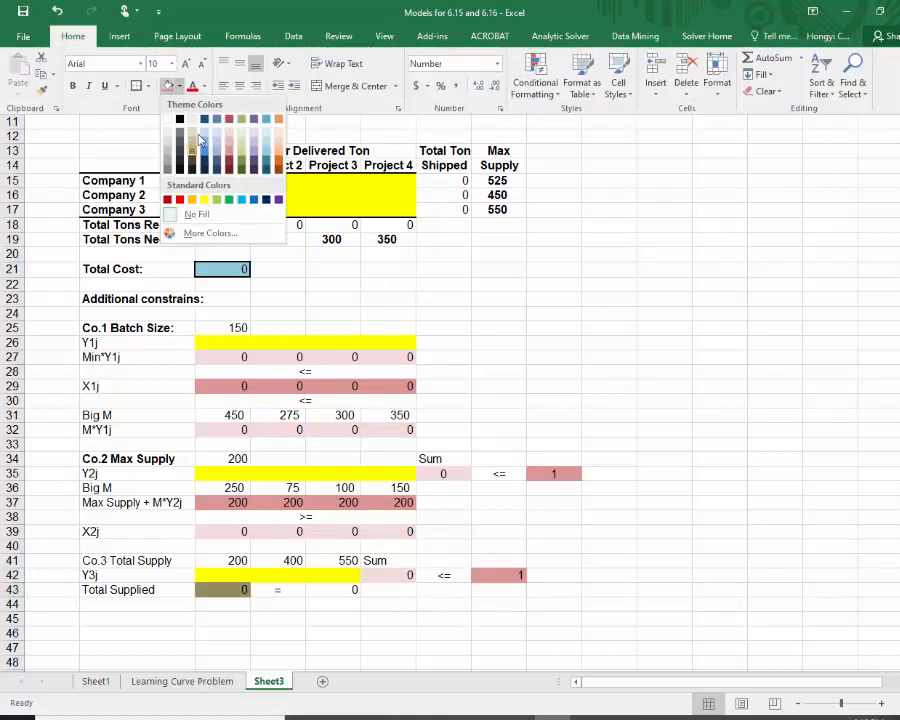
pyautogui.click(228, 138)
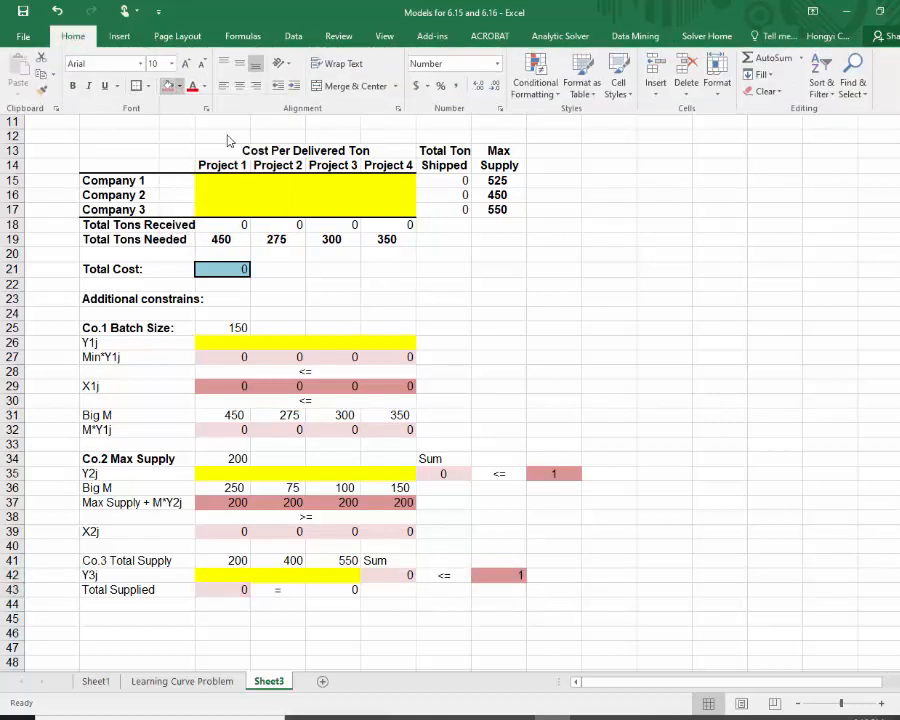
pyautogui.click(336, 589)
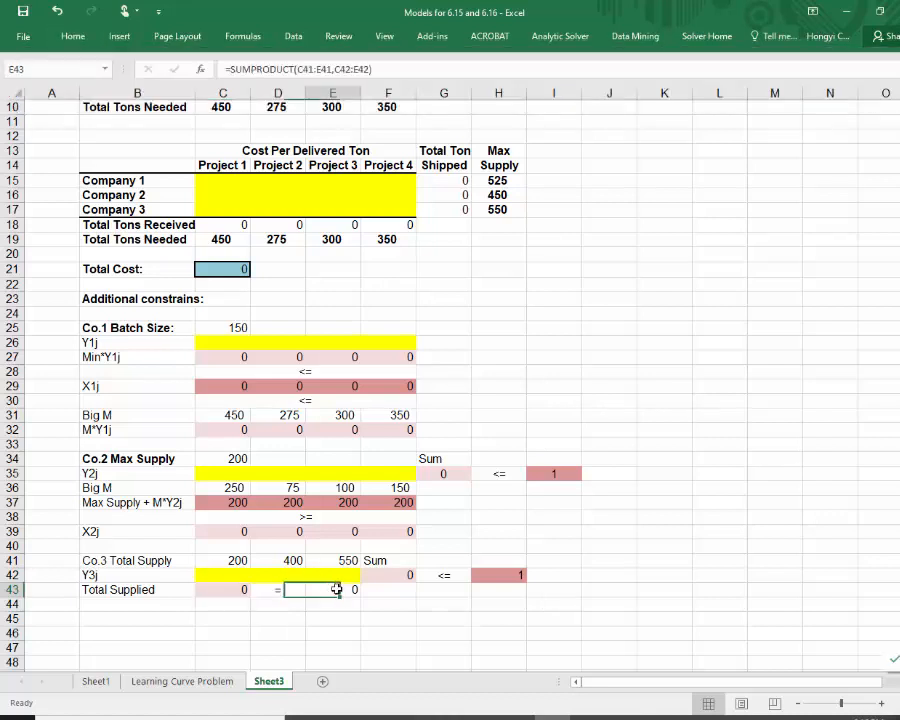
pyautogui.click(72, 36)
pyautogui.click(180, 88)
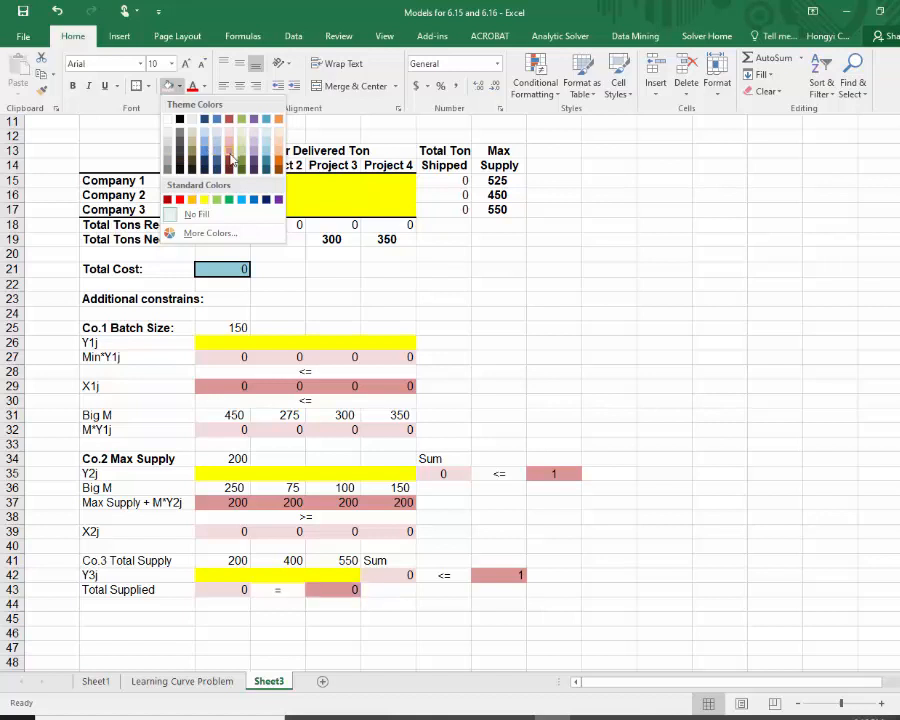
pyautogui.click(228, 150)
pyautogui.click(586, 535)
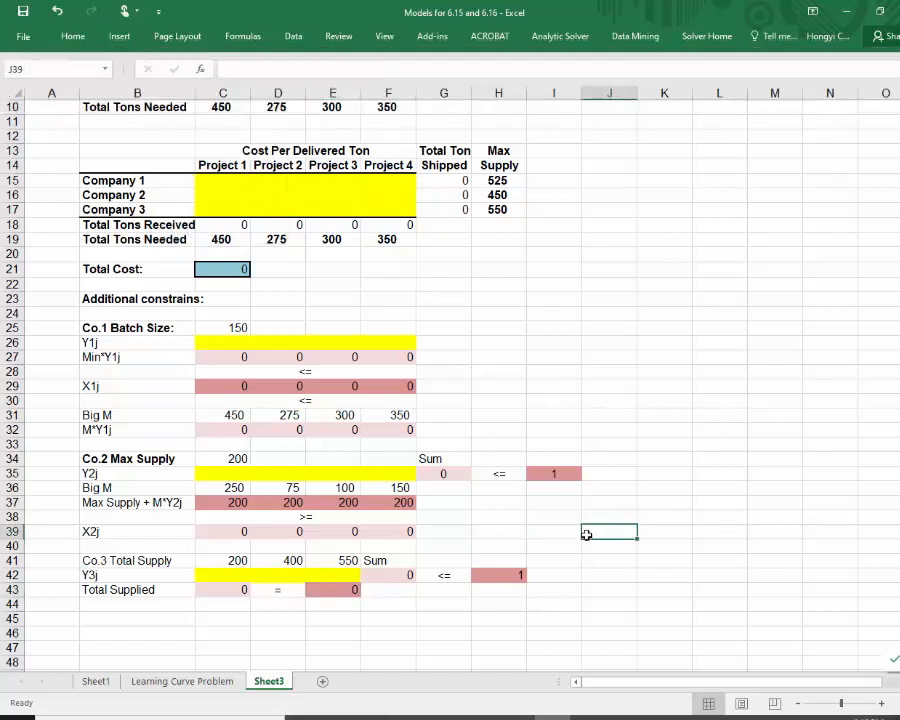
# Make the "Co.3 Total Supply" label in cell B41 bold
pyautogui.click(139, 563)
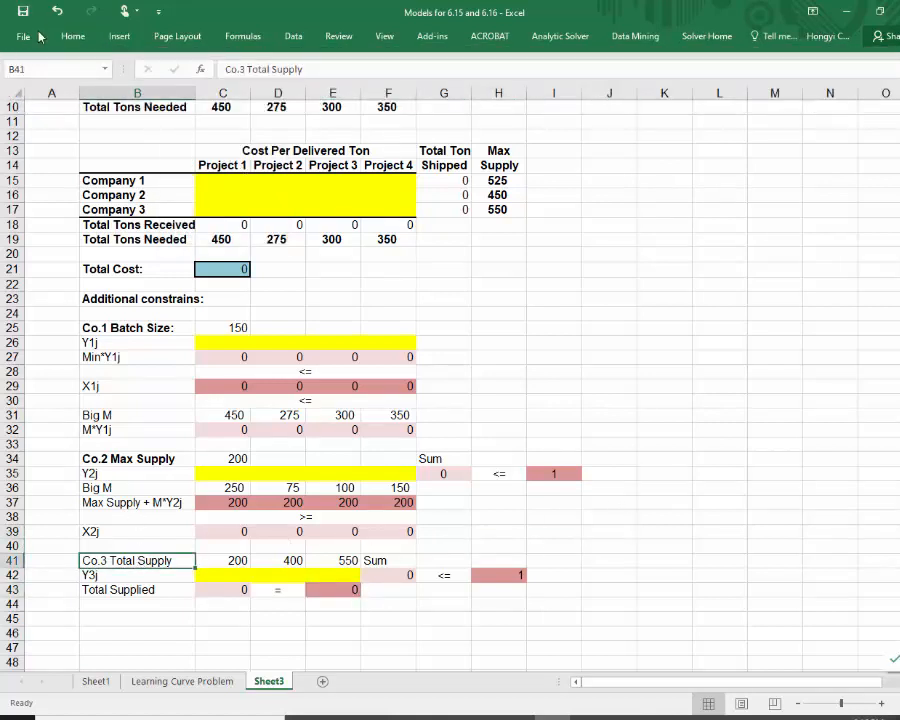
pyautogui.click(23, 36)
pyautogui.press('Escape')
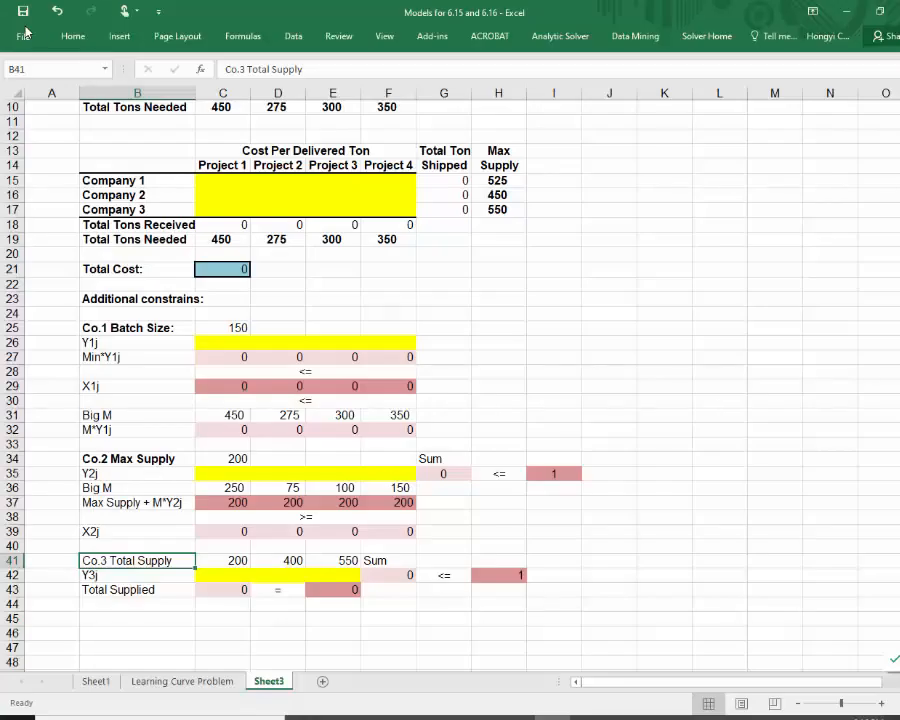
pyautogui.click(80, 40)
pyautogui.click(71, 87)
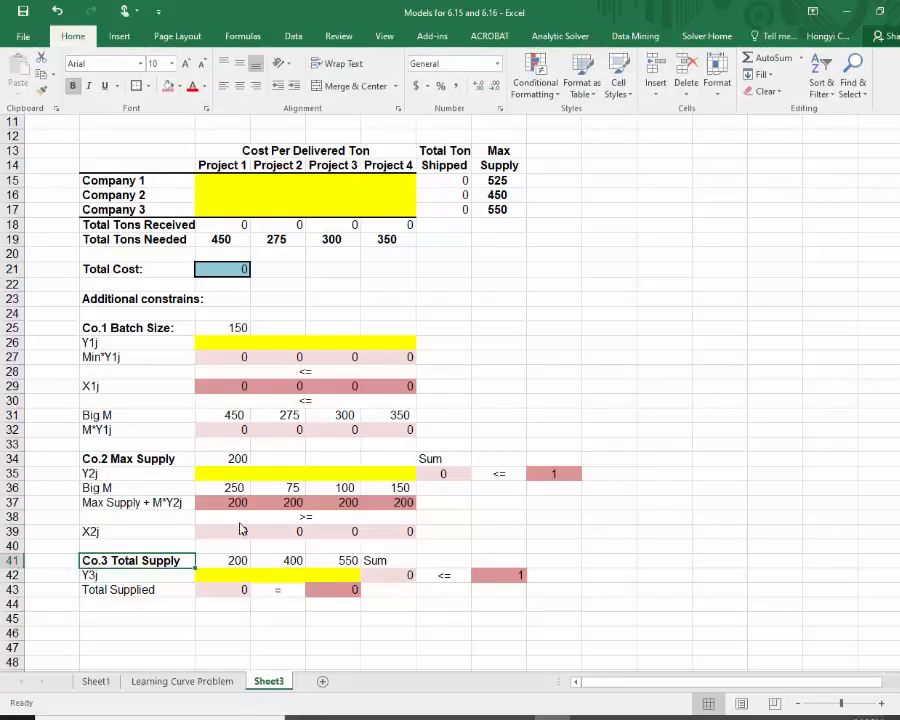
pyautogui.click(171, 607)
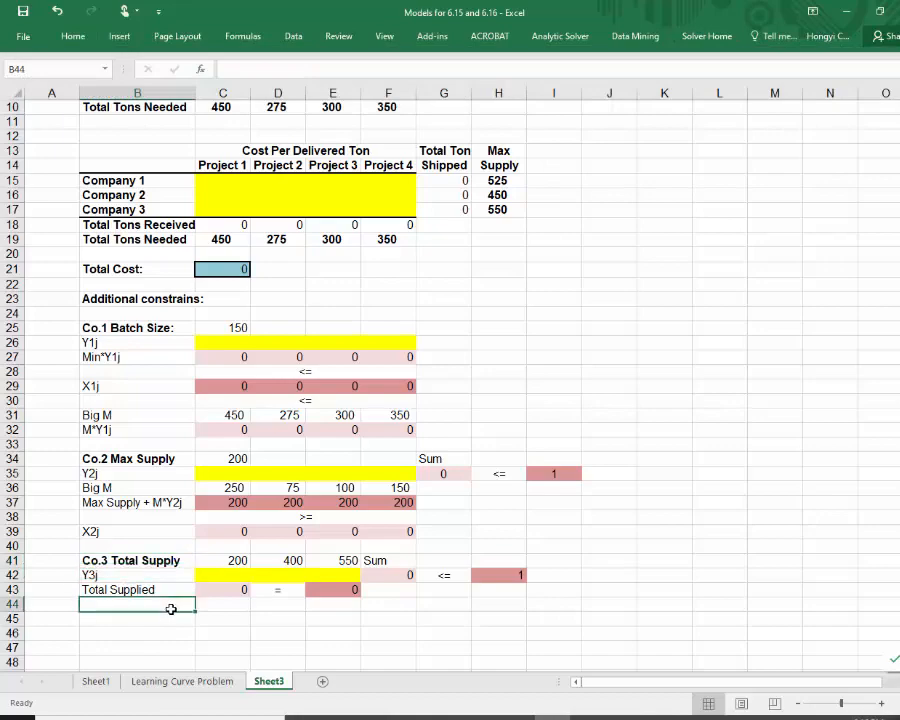
# Switch to PowerPoint and review slides 41 to 45, covering the decision variables, objective function, supply/demand constraints and each company's side constraints
pyautogui.click(516, 718)
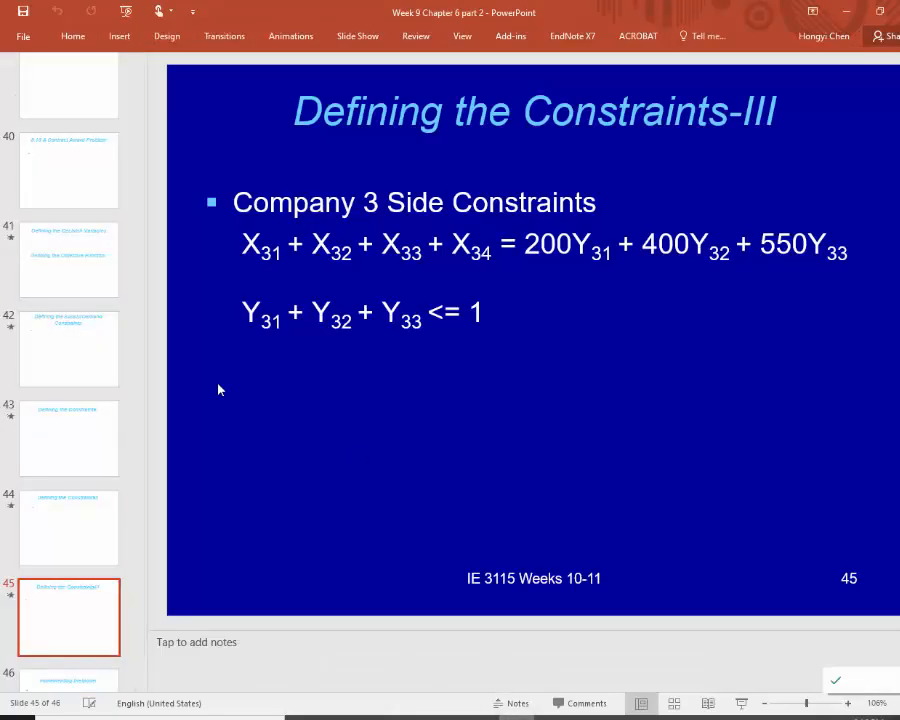
pyautogui.scroll(-2, 79, 515)
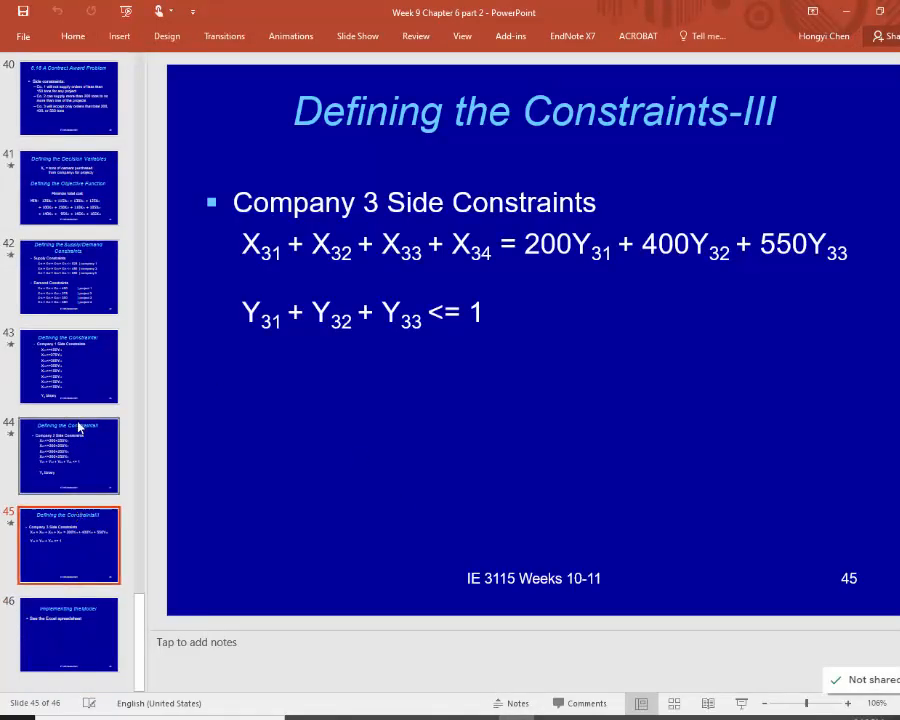
pyautogui.click(80, 198)
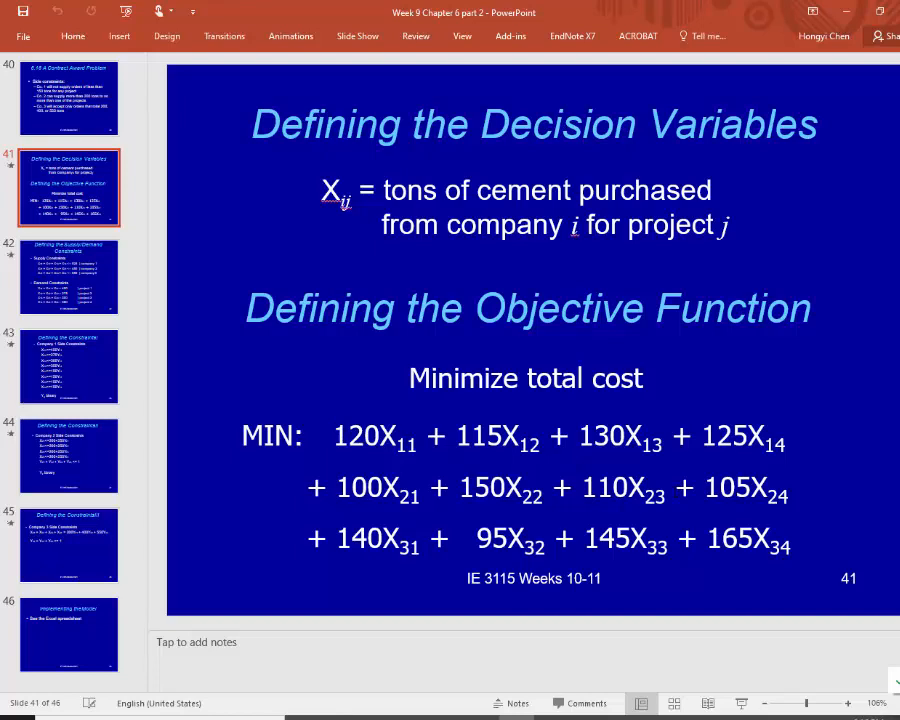
pyautogui.click(55, 283)
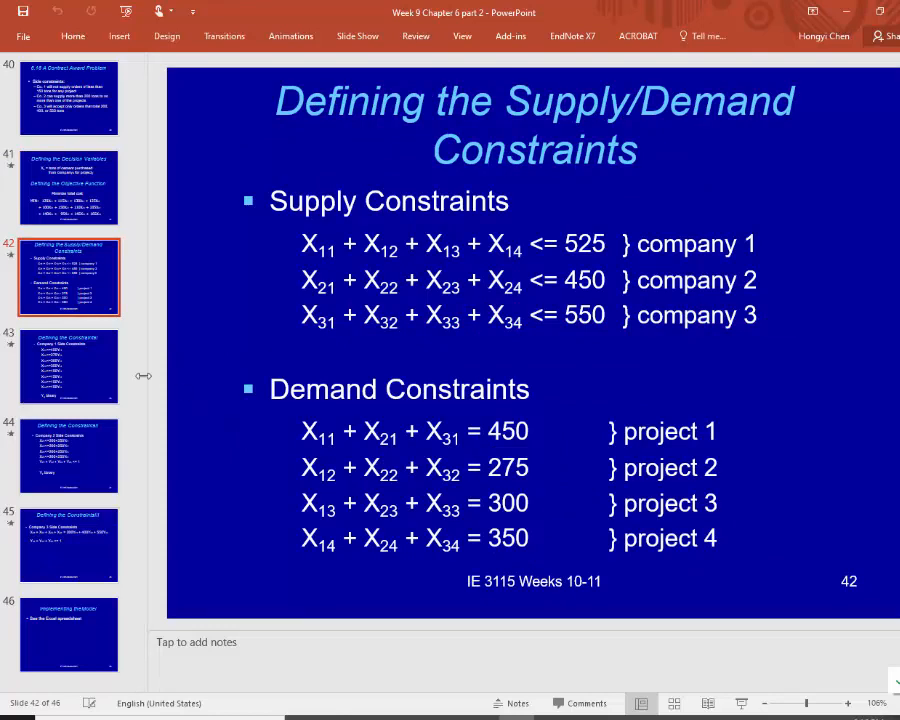
pyautogui.click(44, 370)
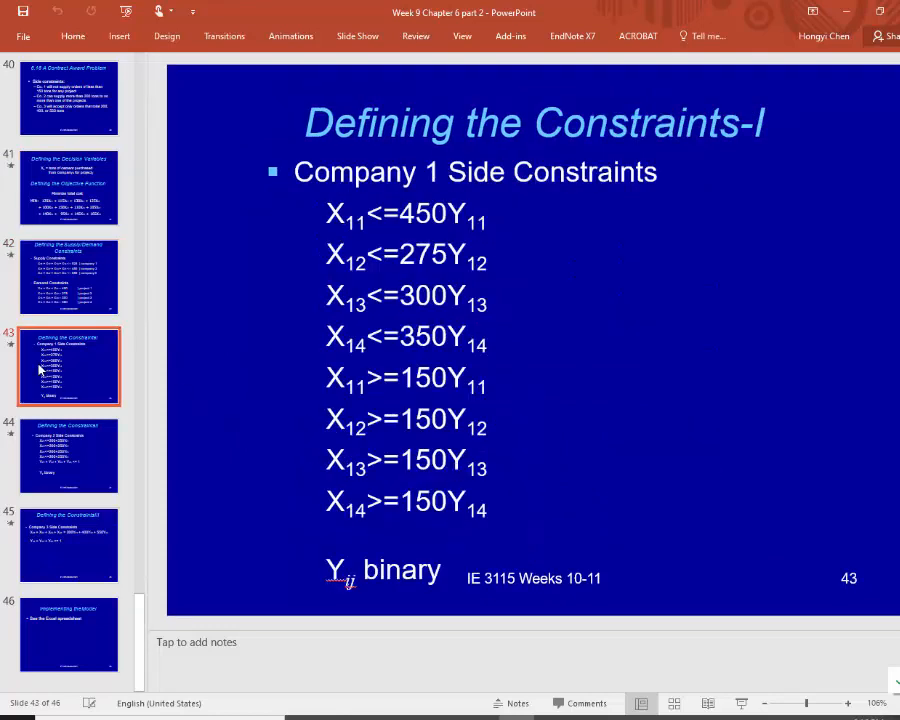
pyautogui.click(82, 468)
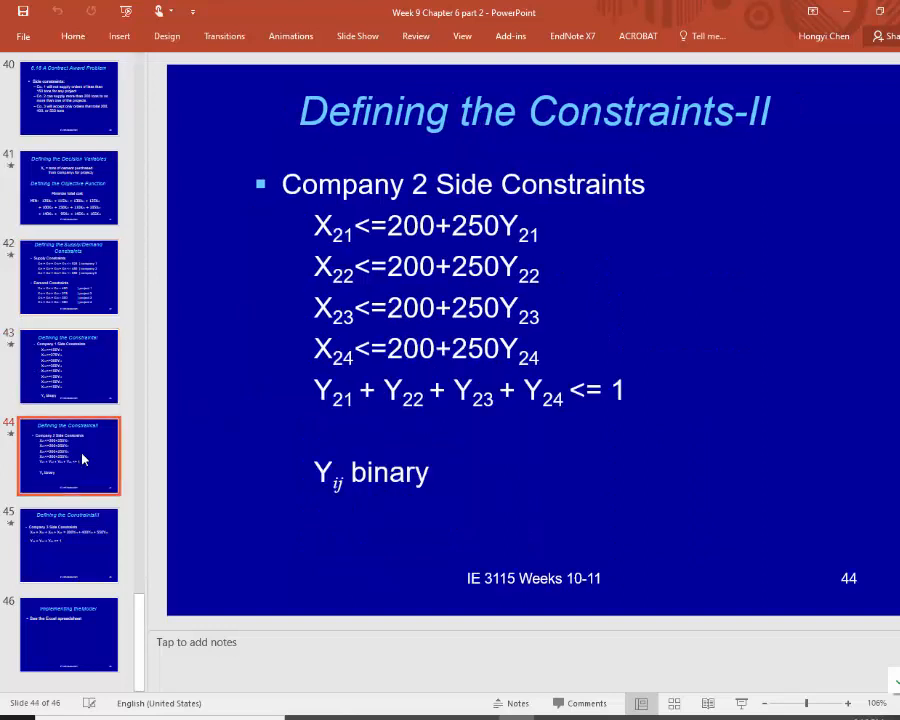
pyautogui.click(89, 539)
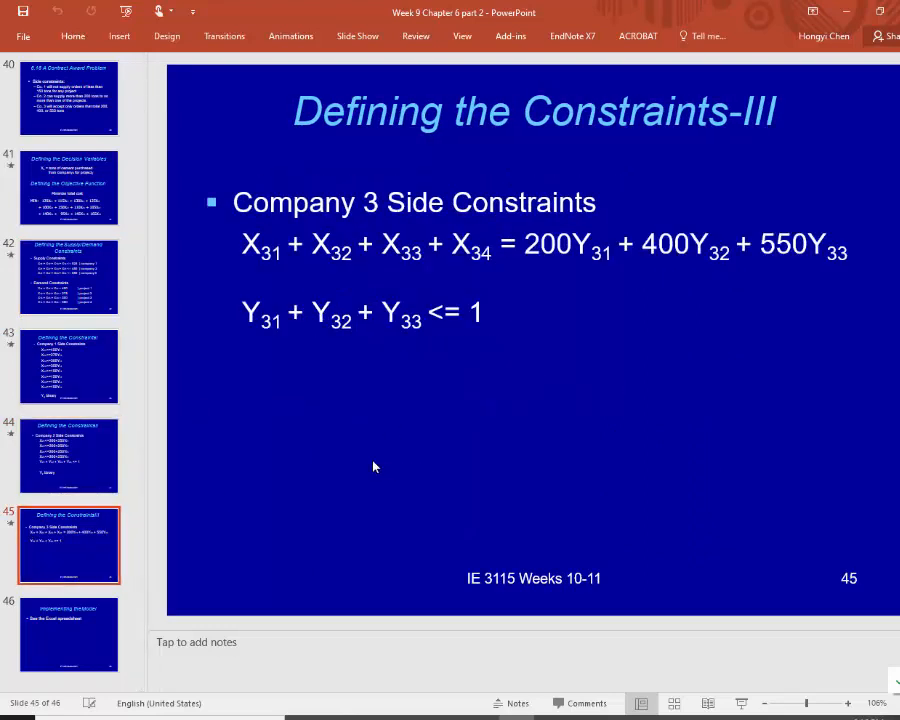
# Back in Excel, open the Solver parameters and set the Total Cost cell C21 as the objective to minimize
pyautogui.hotkey('alt', 'Tab')
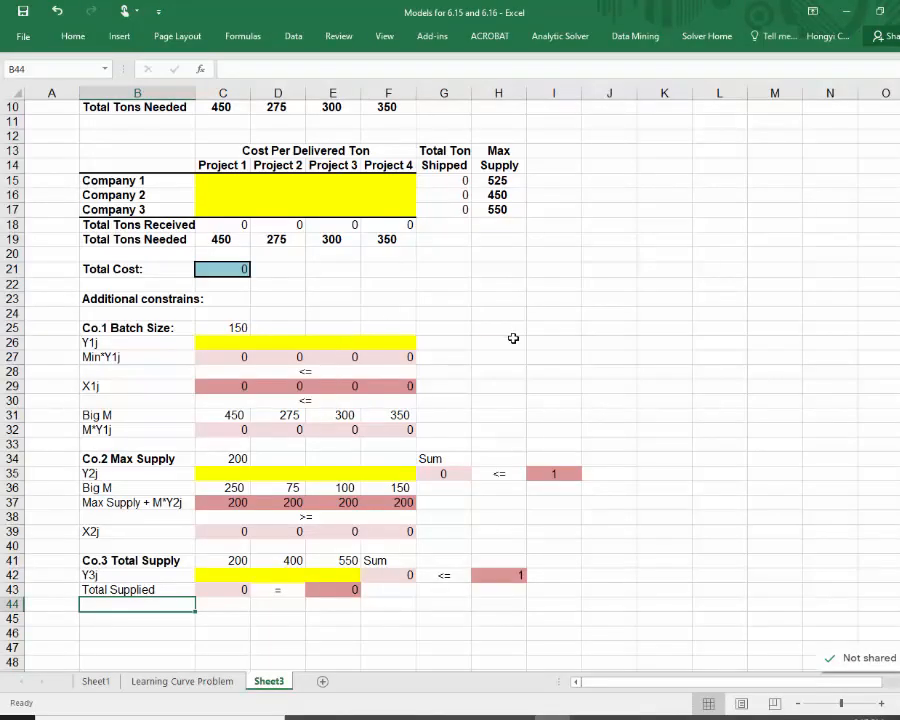
pyautogui.click(436, 36)
pyautogui.click(62, 76)
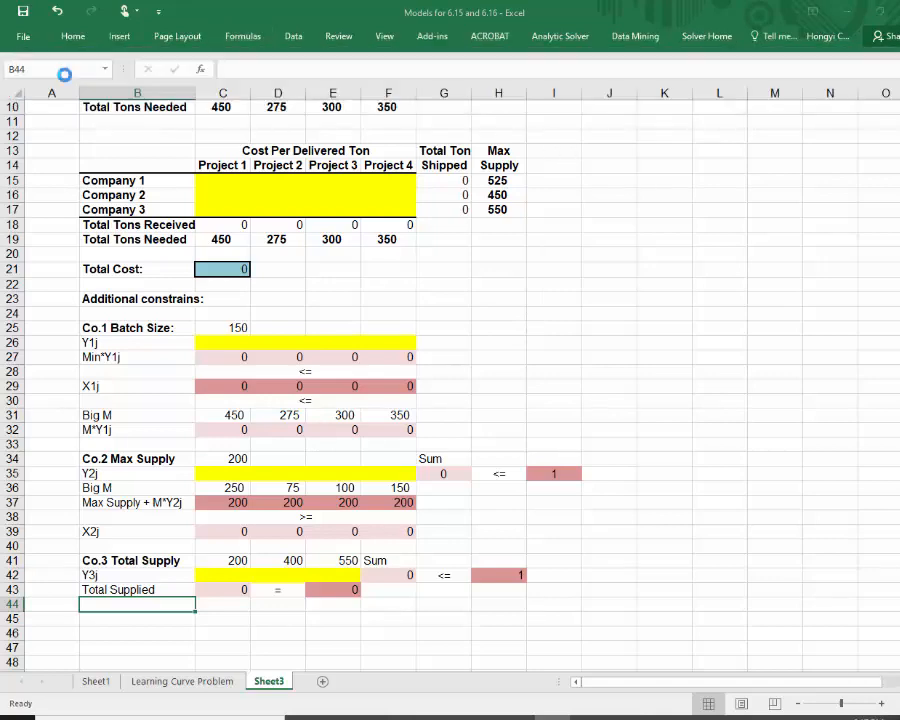
pyautogui.moveTo(481, 203); pyautogui.dragTo(739, 202)
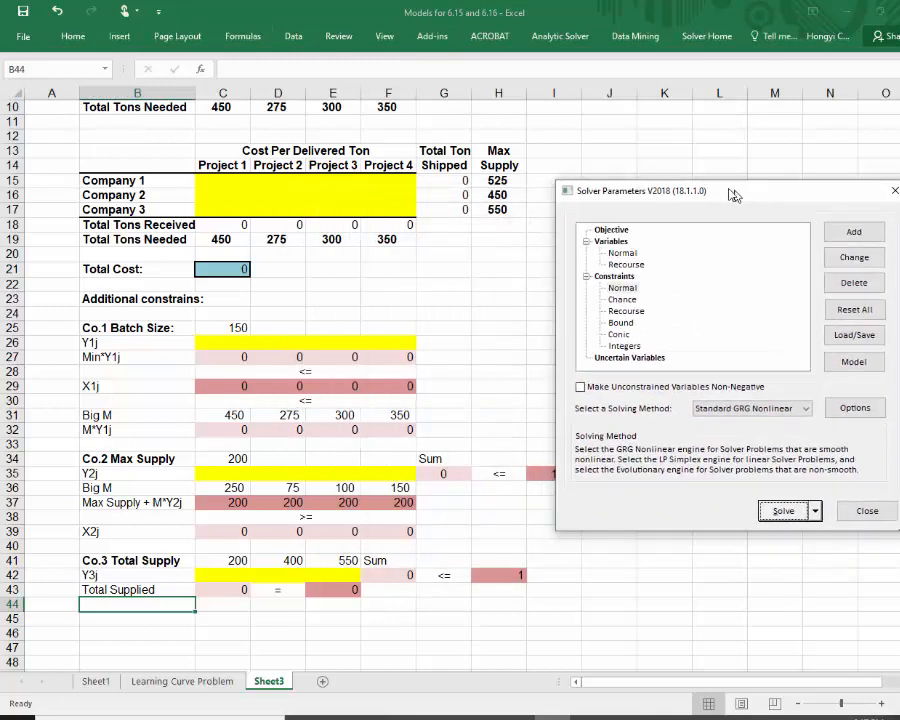
pyautogui.click(846, 231)
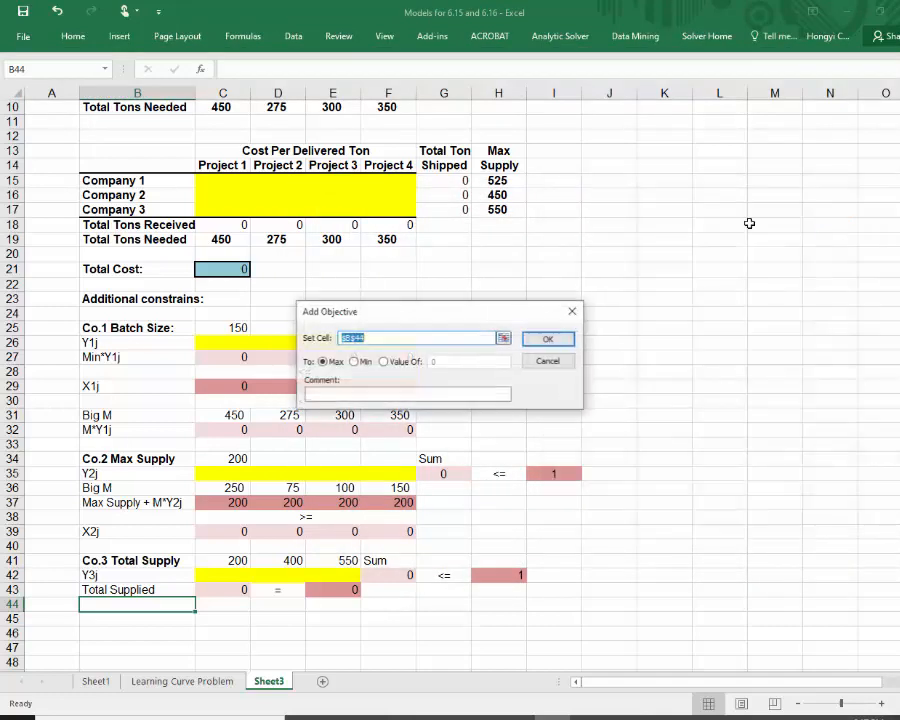
pyautogui.click(213, 270)
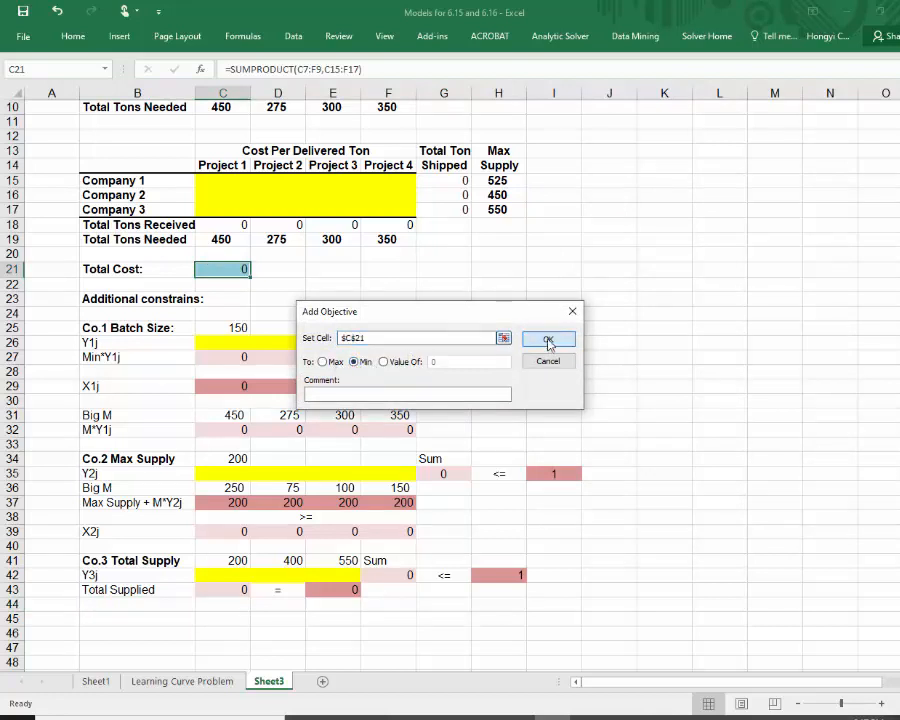
pyautogui.click(548, 339)
# Add the shipment cells C15:F17 and the Y1j cells C26:F26 as Solver variables
pyautogui.click(604, 252)
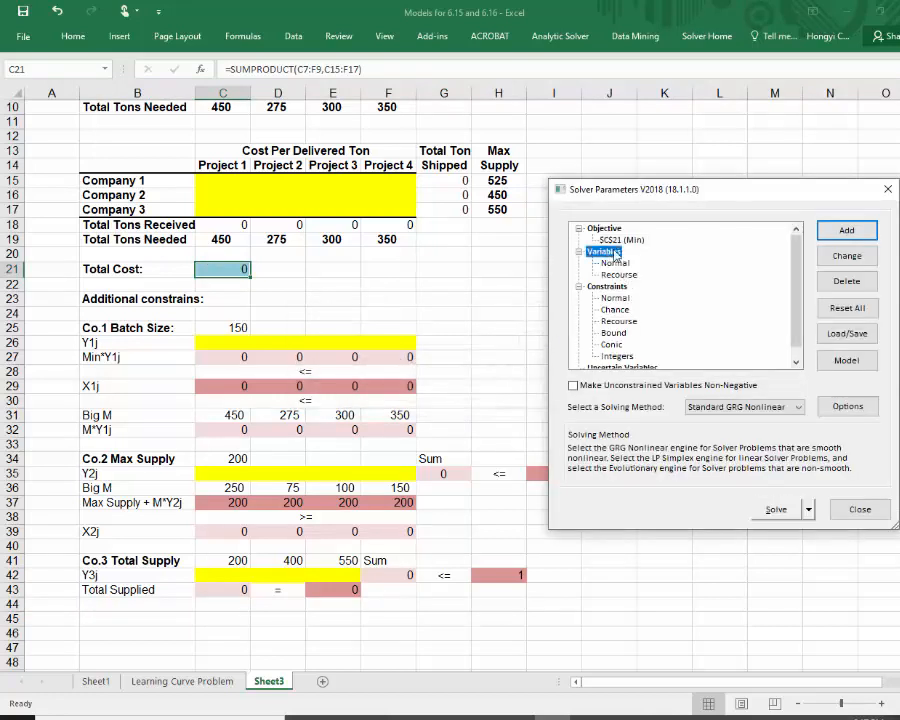
pyautogui.click(844, 230)
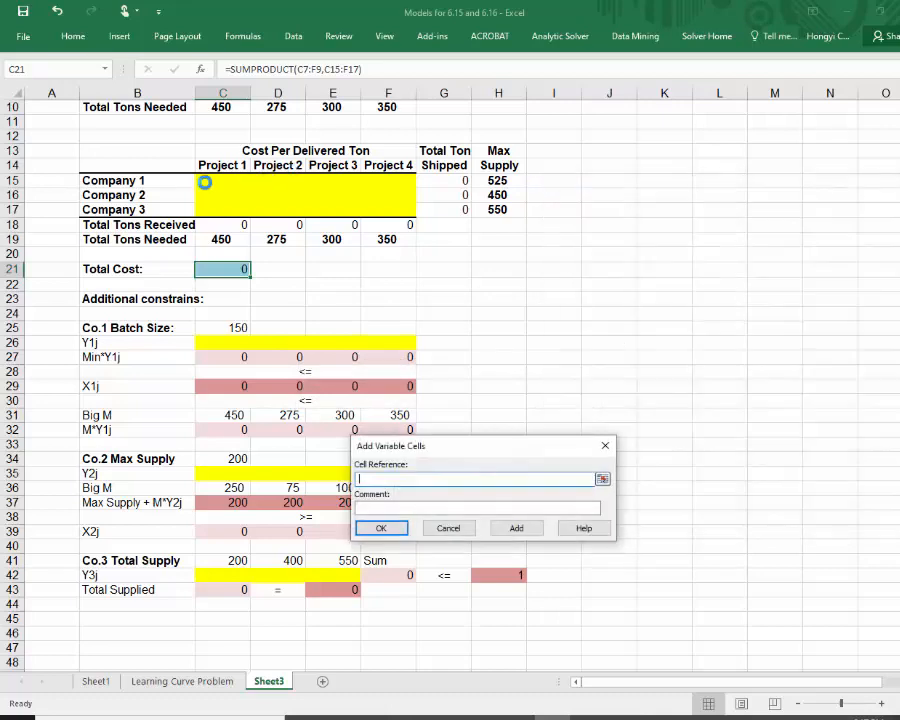
pyautogui.moveTo(204, 182); pyautogui.dragTo(384, 203)
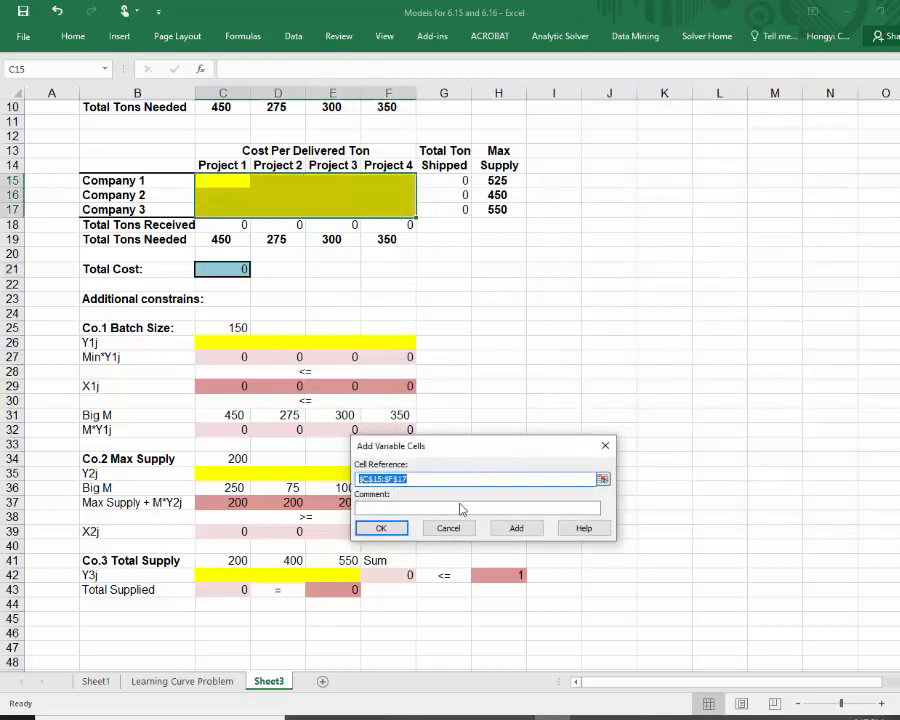
pyautogui.click(516, 527)
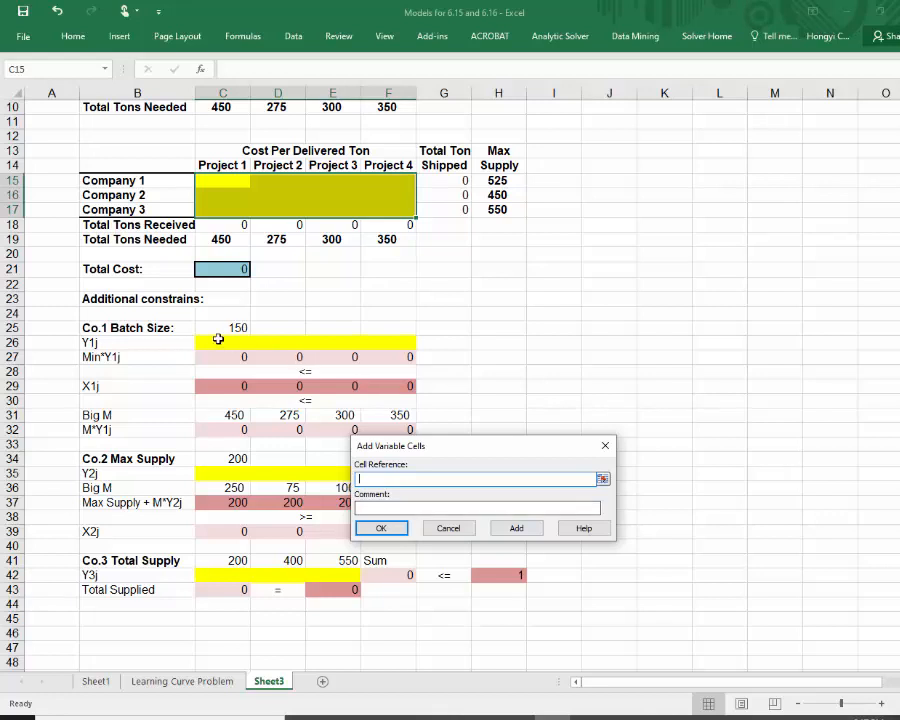
pyautogui.moveTo(218, 340); pyautogui.dragTo(382, 342)
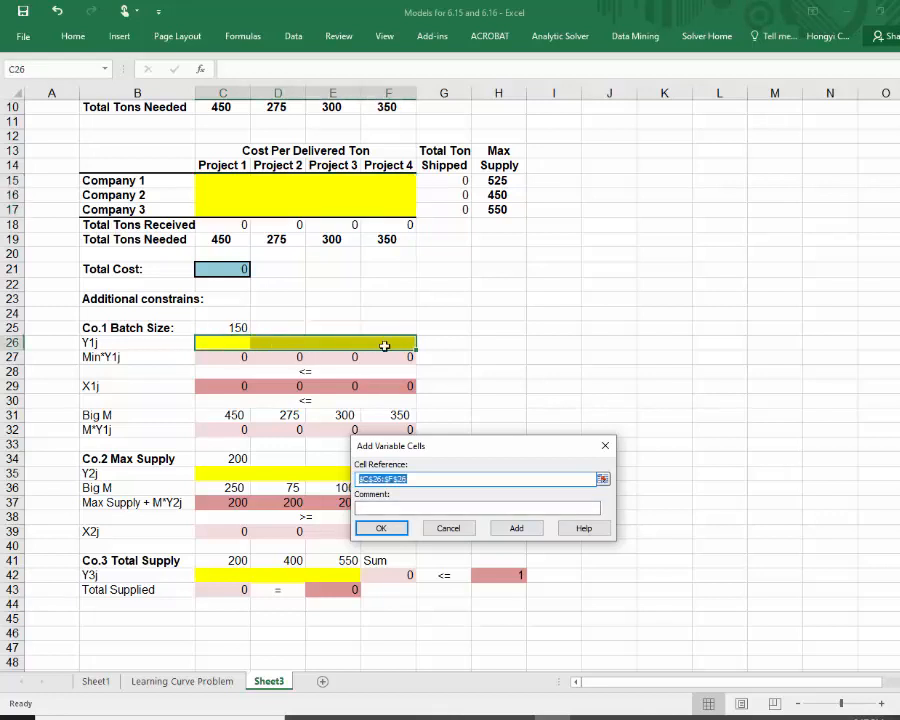
pyautogui.click(515, 527)
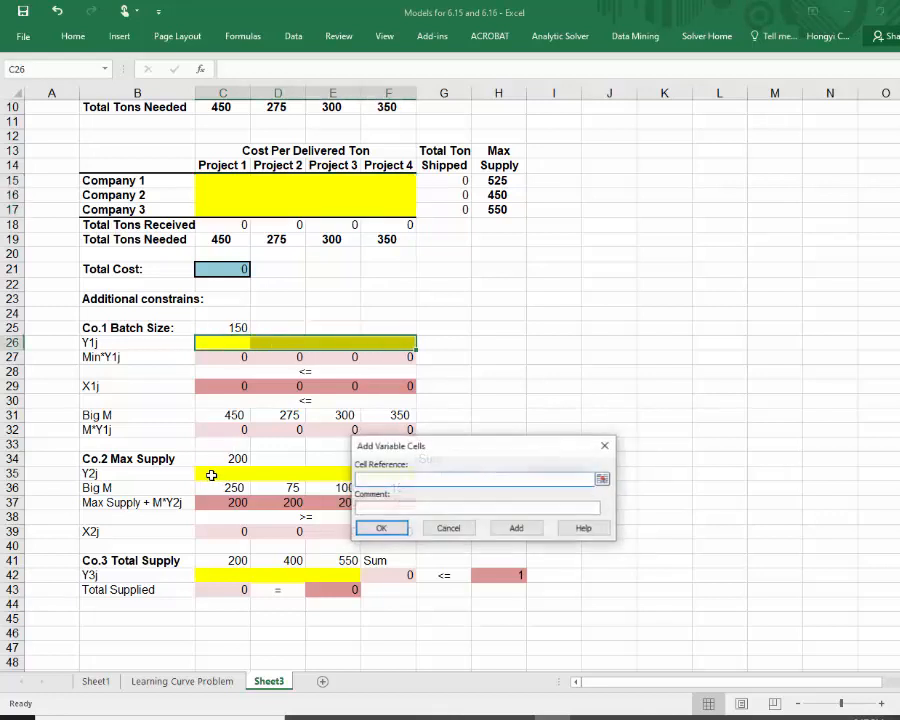
# Add the Y2j cells C35:F35 and the Y3j cells C42:E42 as Solver variables and finish the variable list
pyautogui.moveTo(211, 475); pyautogui.dragTo(402, 478)
pyautogui.moveTo(432, 440); pyautogui.dragTo(582, 430)
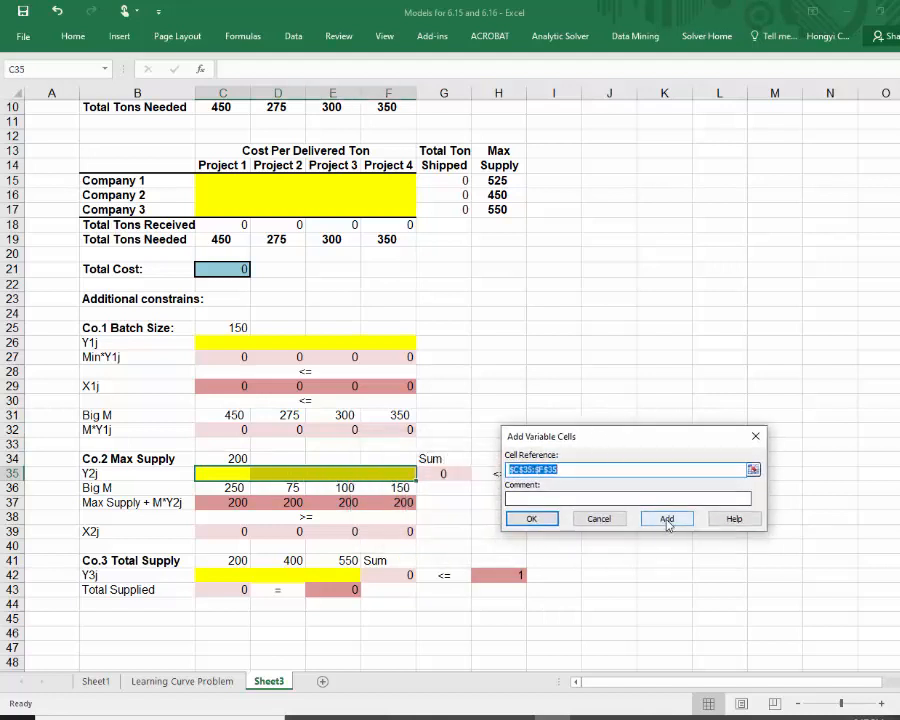
pyautogui.click(667, 520)
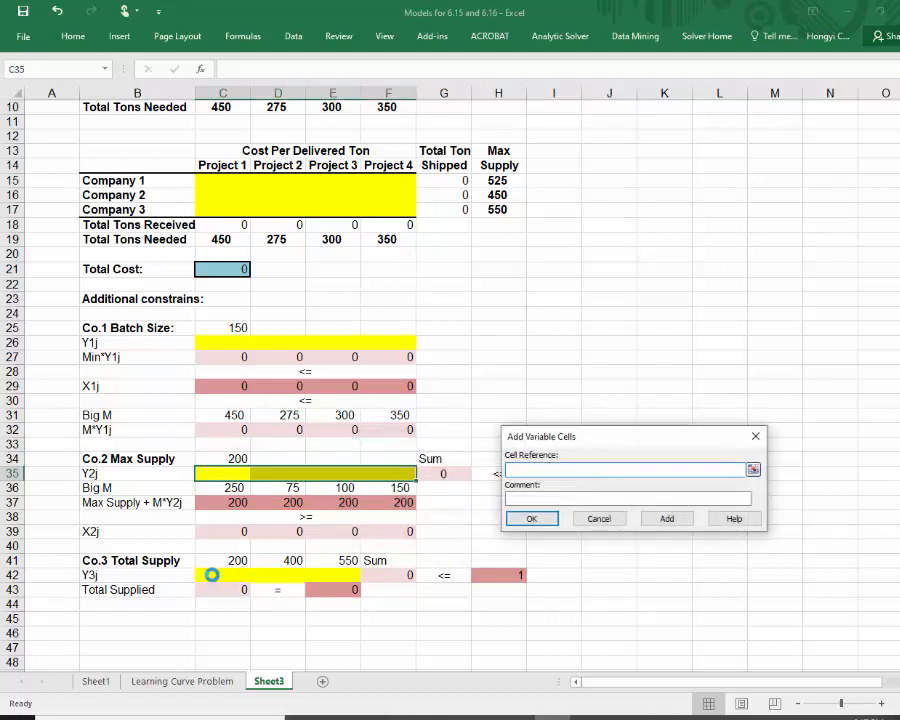
pyautogui.moveTo(221, 577); pyautogui.dragTo(338, 578)
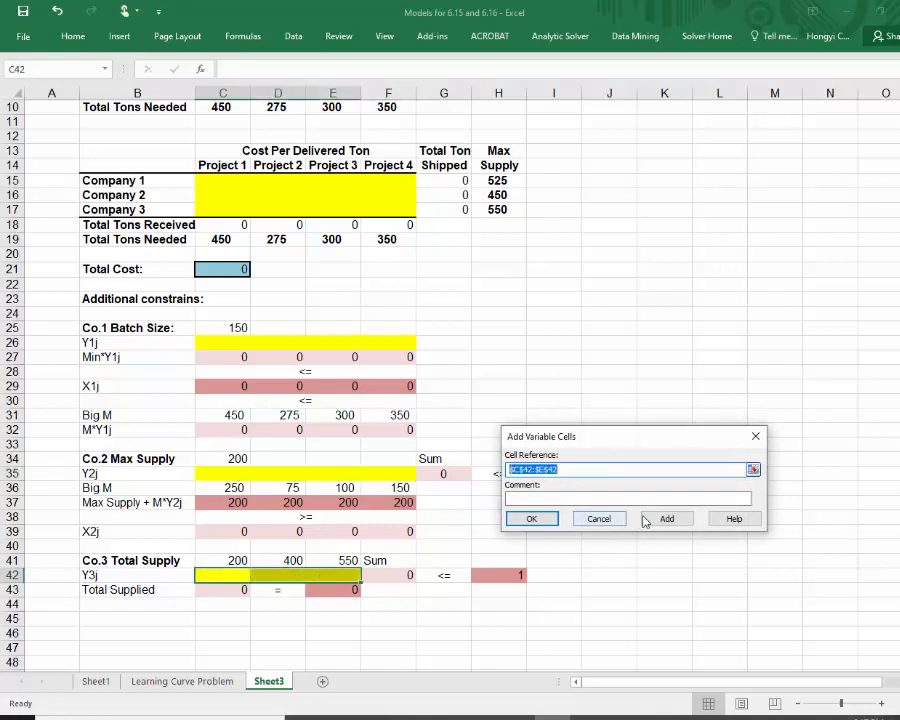
pyautogui.click(530, 519)
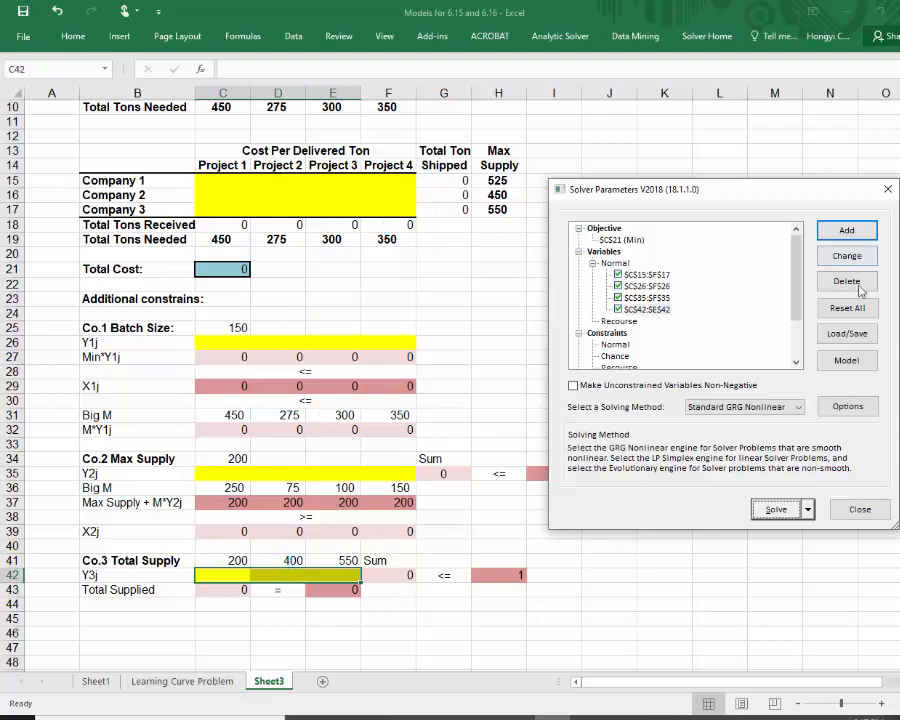
pyautogui.click(607, 333)
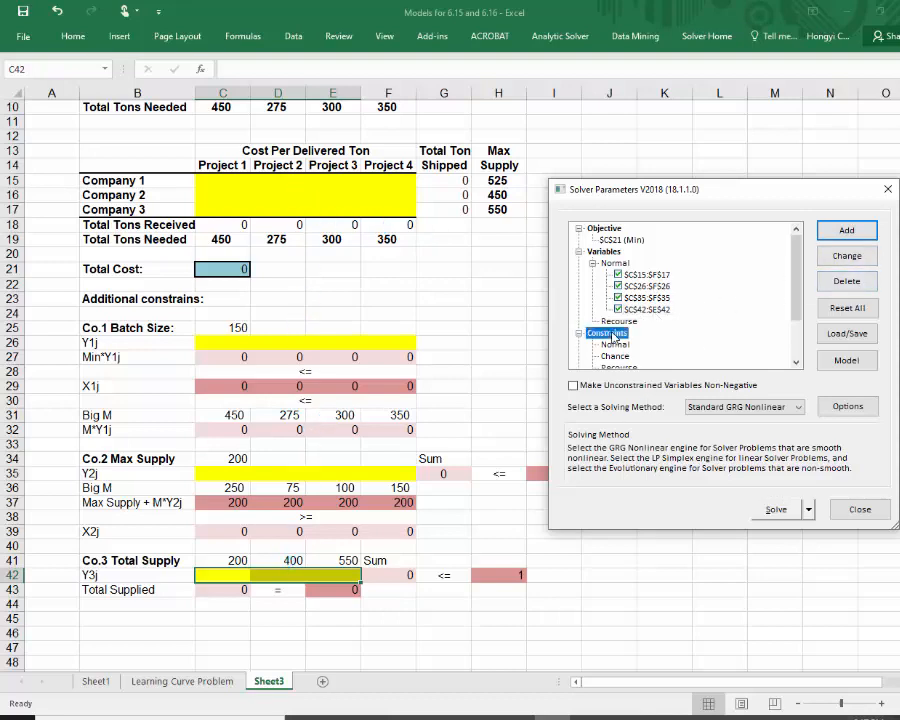
pyautogui.click(847, 232)
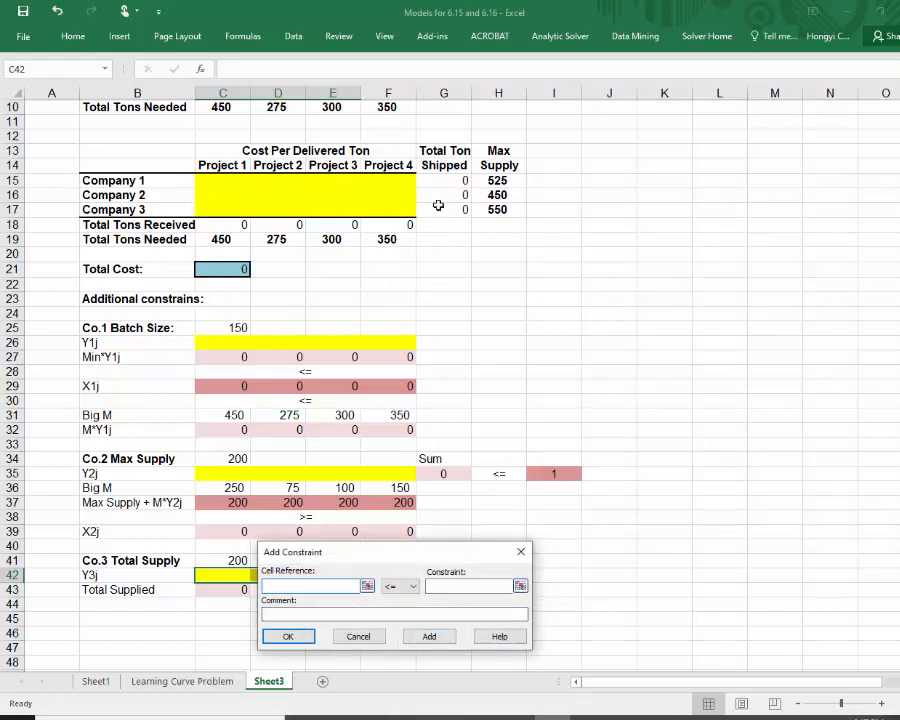
pyautogui.click(520, 551)
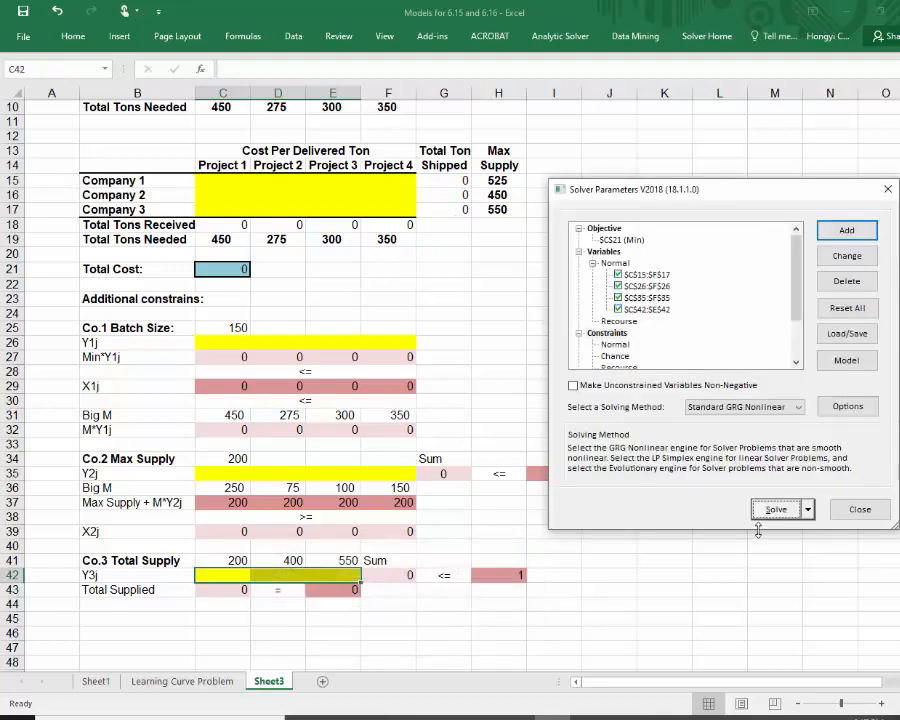
pyautogui.click(860, 510)
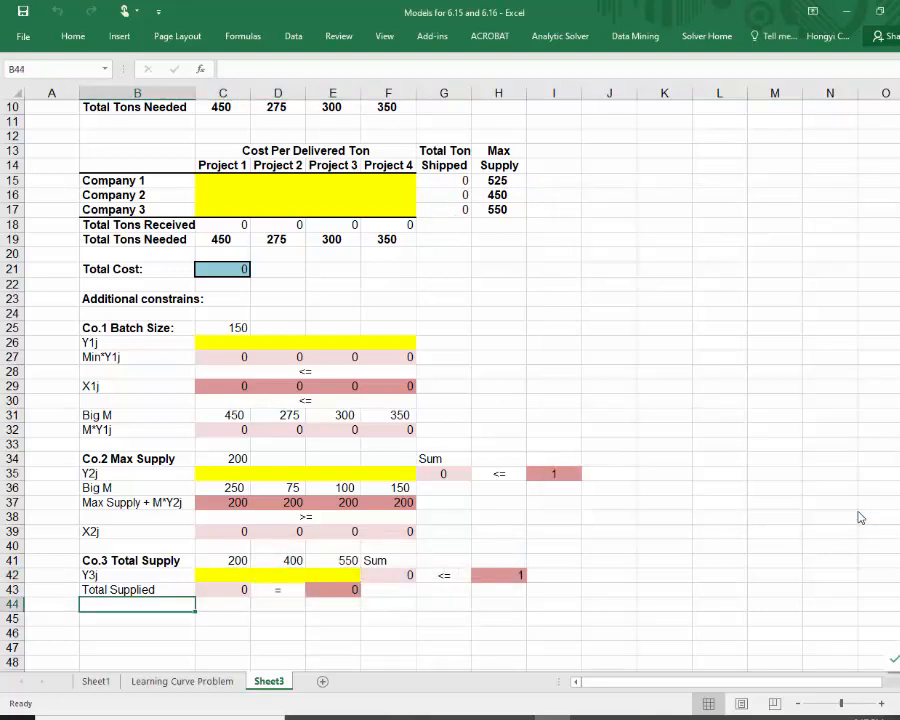
# Fill the Total Ton Shipped cells G15:G17 with light pink
pyautogui.click(443, 179)
pyautogui.moveTo(443, 179); pyautogui.dragTo(446, 207)
pyautogui.click(74, 37)
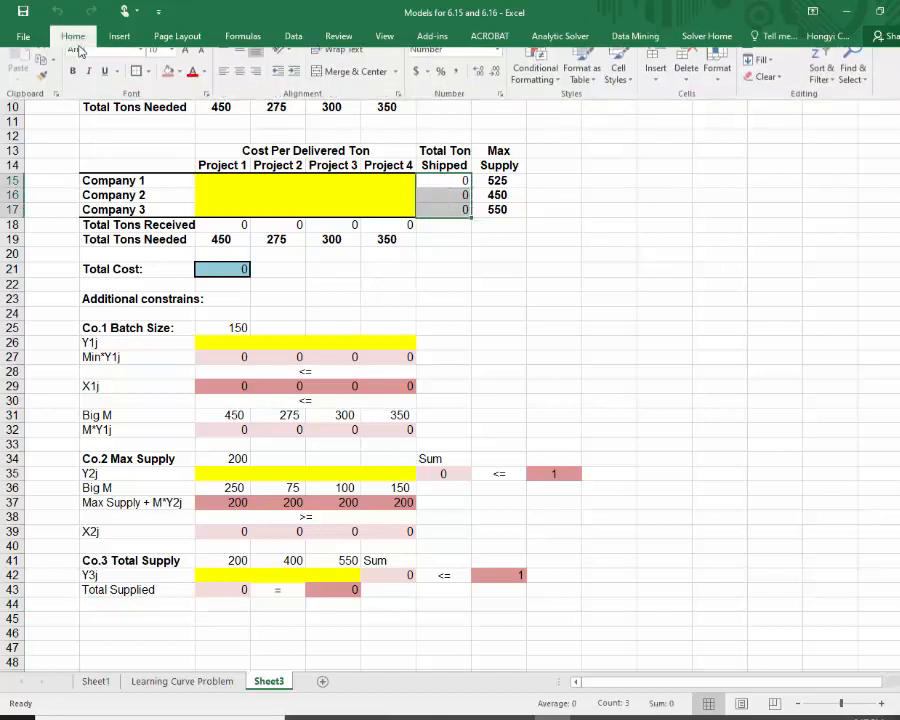
pyautogui.click(178, 86)
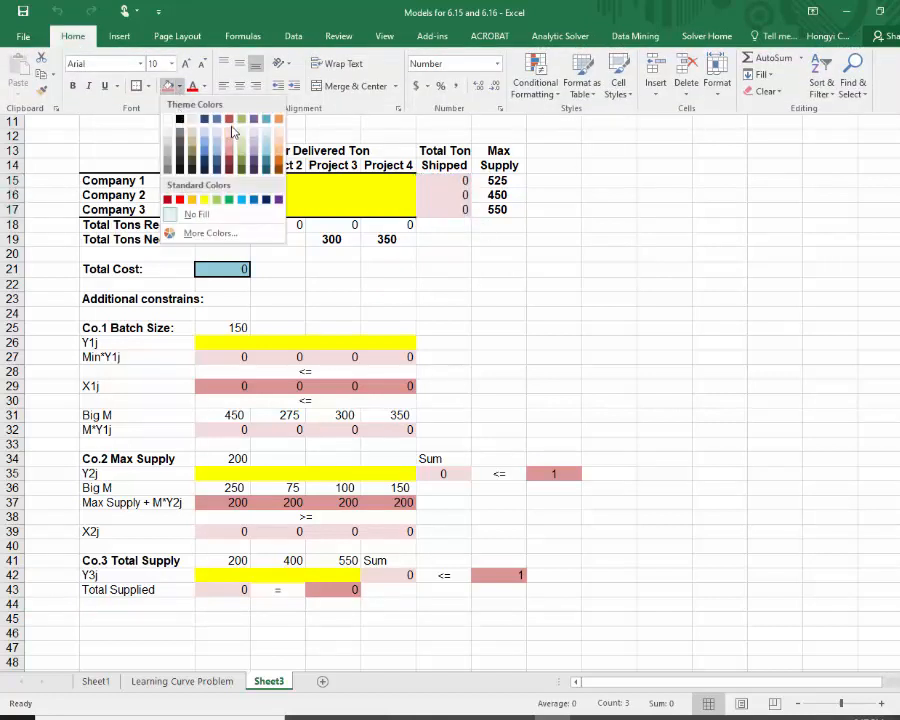
pyautogui.click(230, 142)
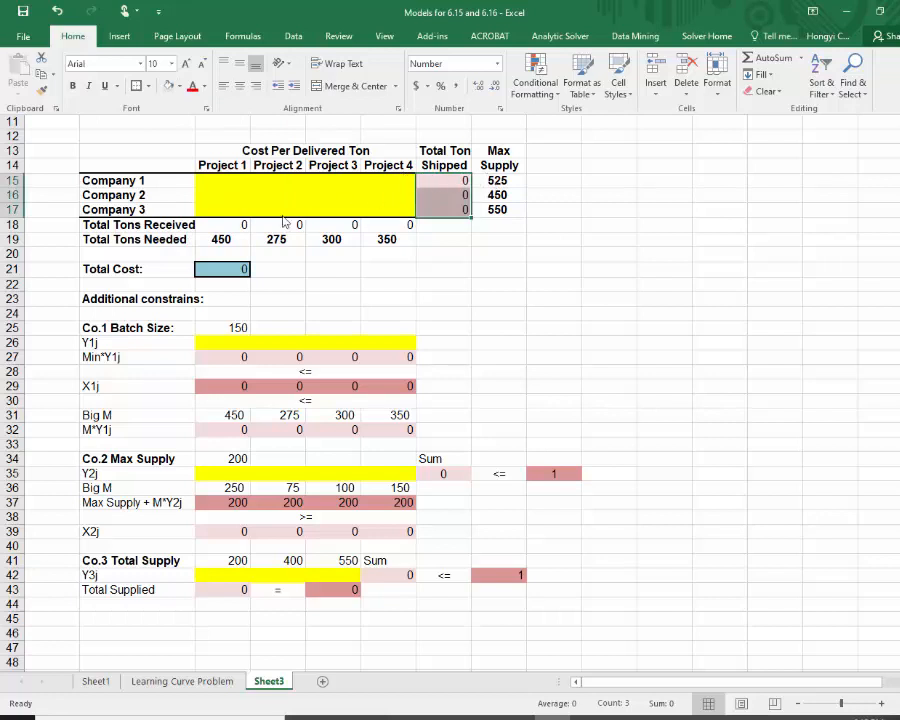
# Fill the Total Tons Received cells C18:F18 with light pink
pyautogui.moveTo(226, 224); pyautogui.dragTo(391, 228)
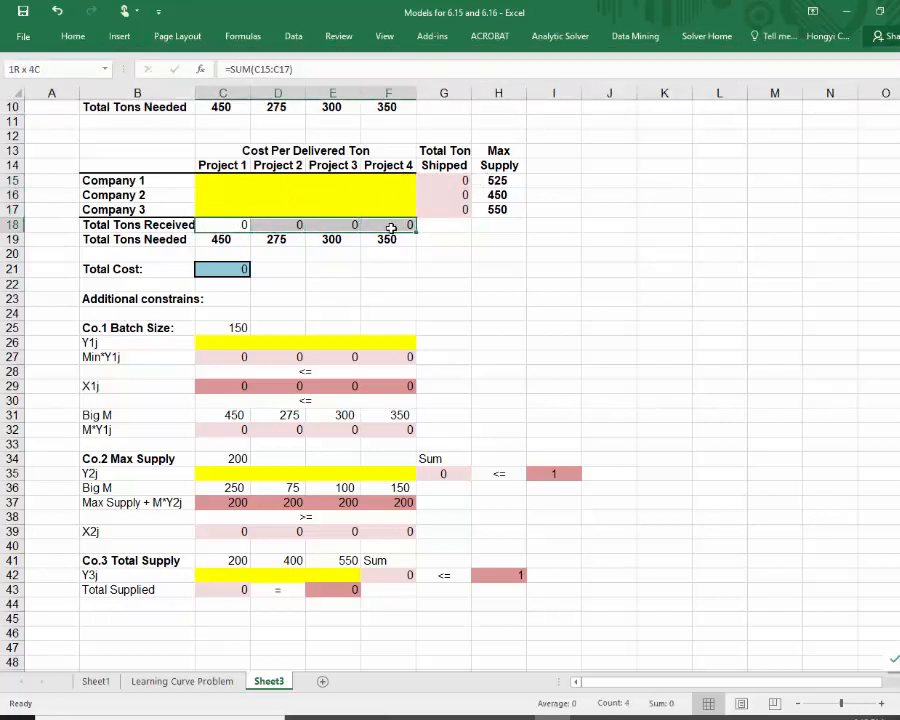
pyautogui.click(73, 36)
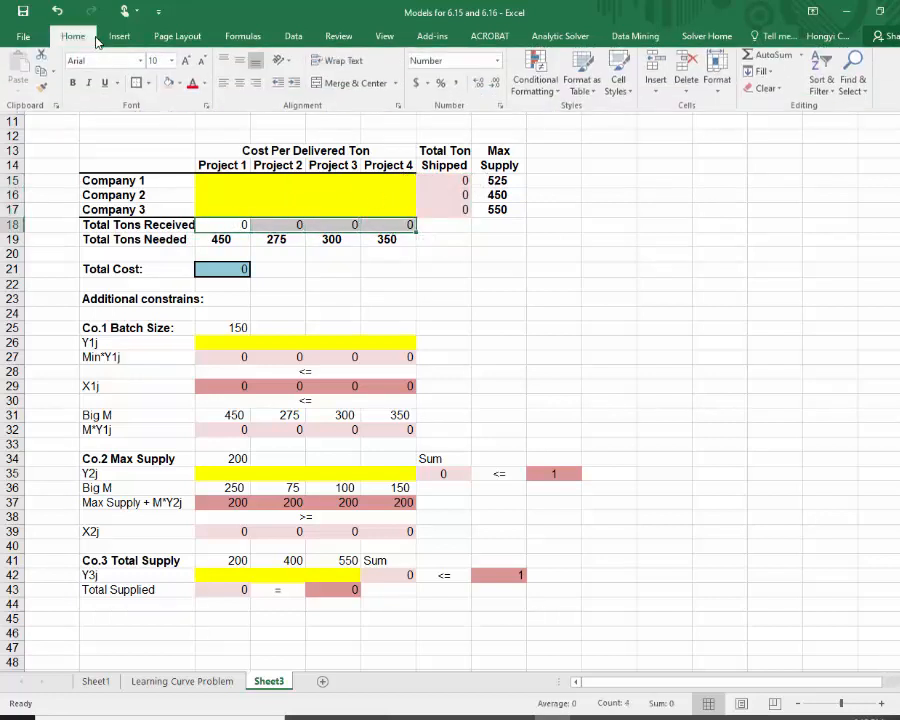
pyautogui.click(168, 87)
# Fill the Max Supply cells H15:H17 with the darker pink used for the constraint limits
pyautogui.click(496, 182)
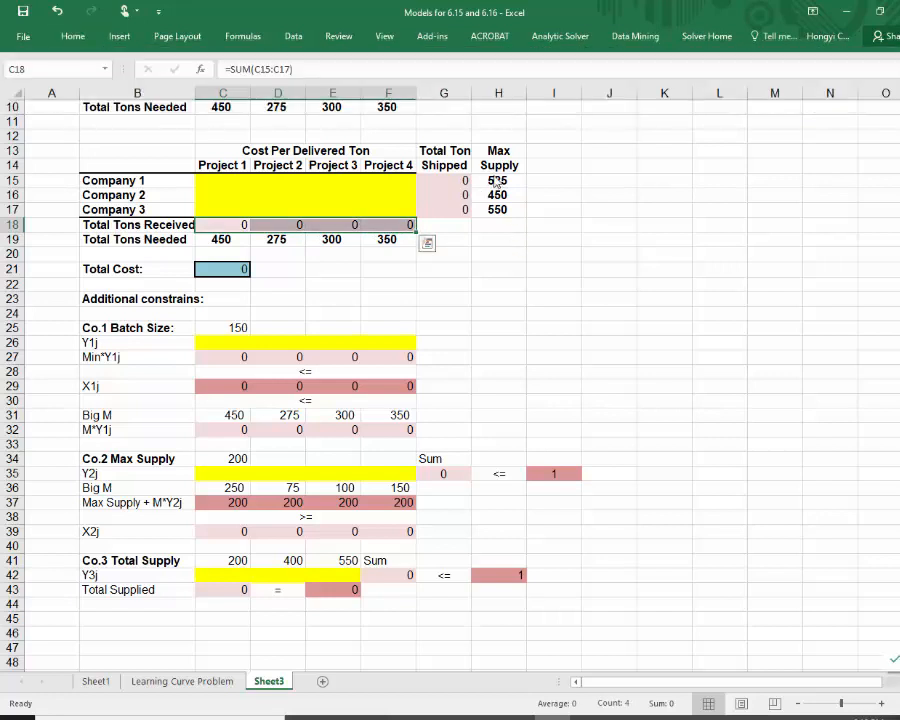
pyautogui.moveTo(496, 182); pyautogui.dragTo(497, 209)
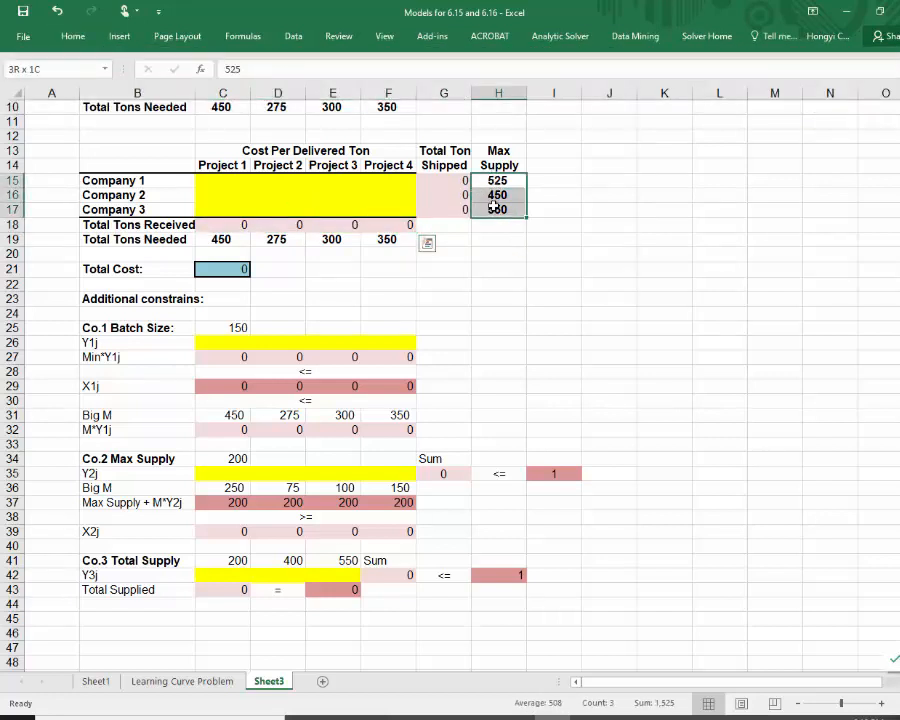
pyautogui.click(73, 36)
pyautogui.click(180, 87)
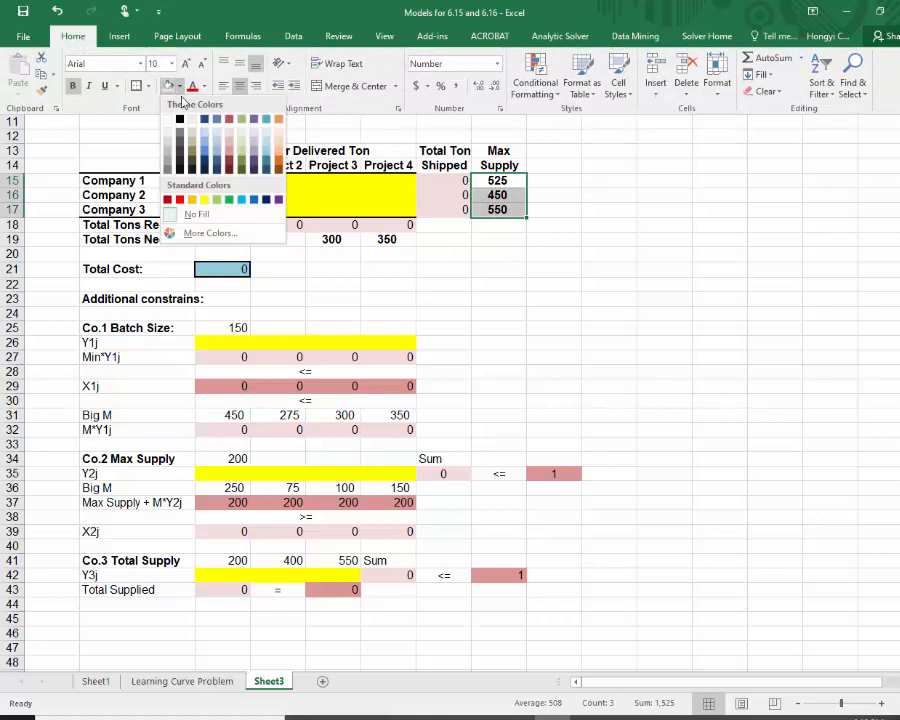
pyautogui.click(229, 155)
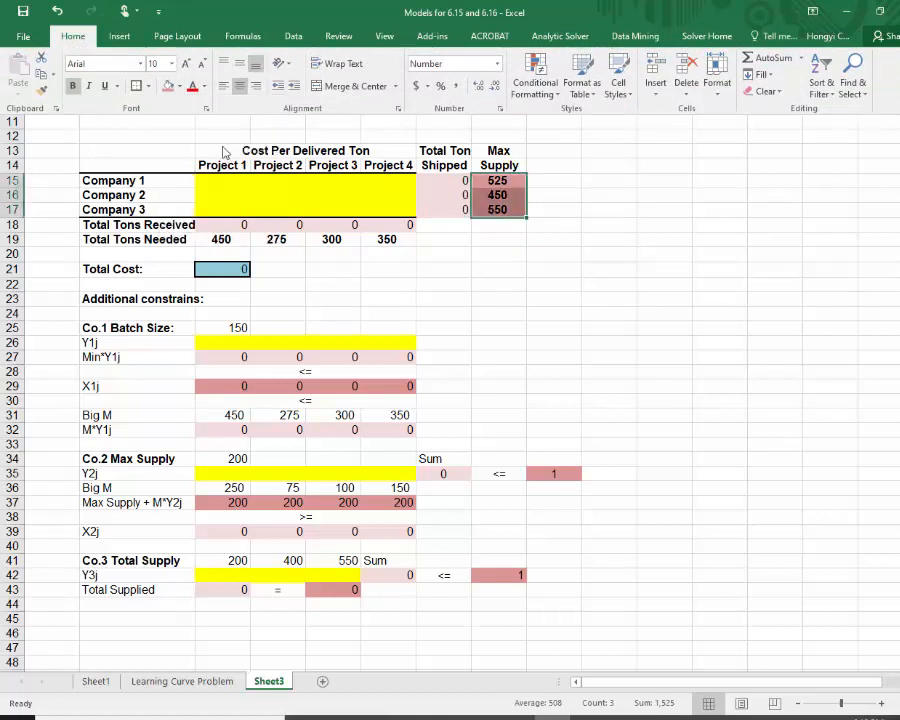
# Fill the Total Tons Needed cells C19:F19 below the shipment table with the darker pink
pyautogui.moveTo(218, 240); pyautogui.dragTo(380, 241)
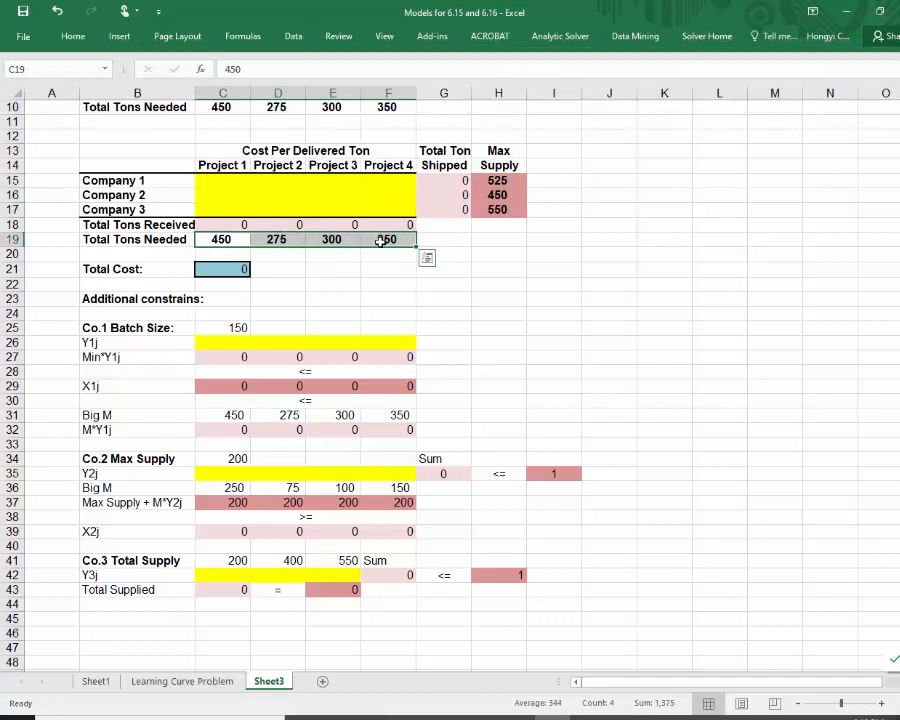
pyautogui.click(72, 36)
pyautogui.click(179, 87)
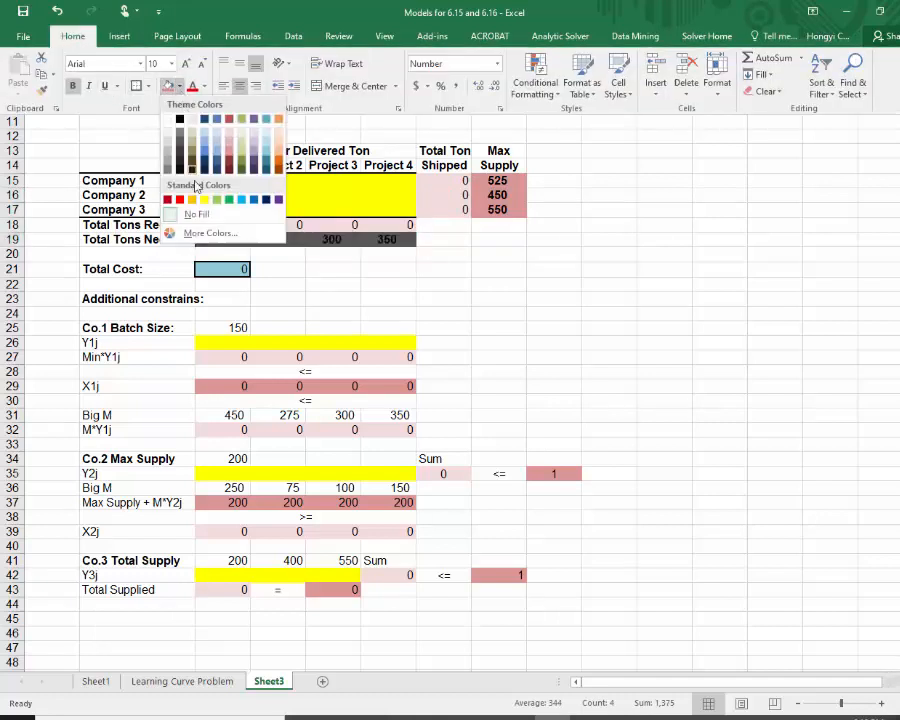
pyautogui.click(228, 155)
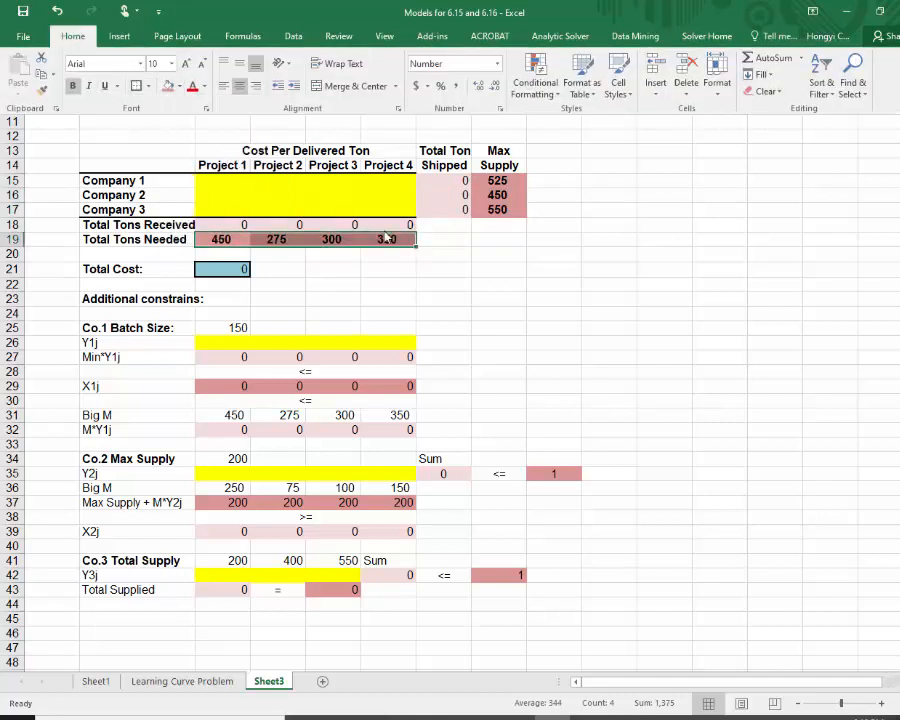
pyautogui.click(488, 253)
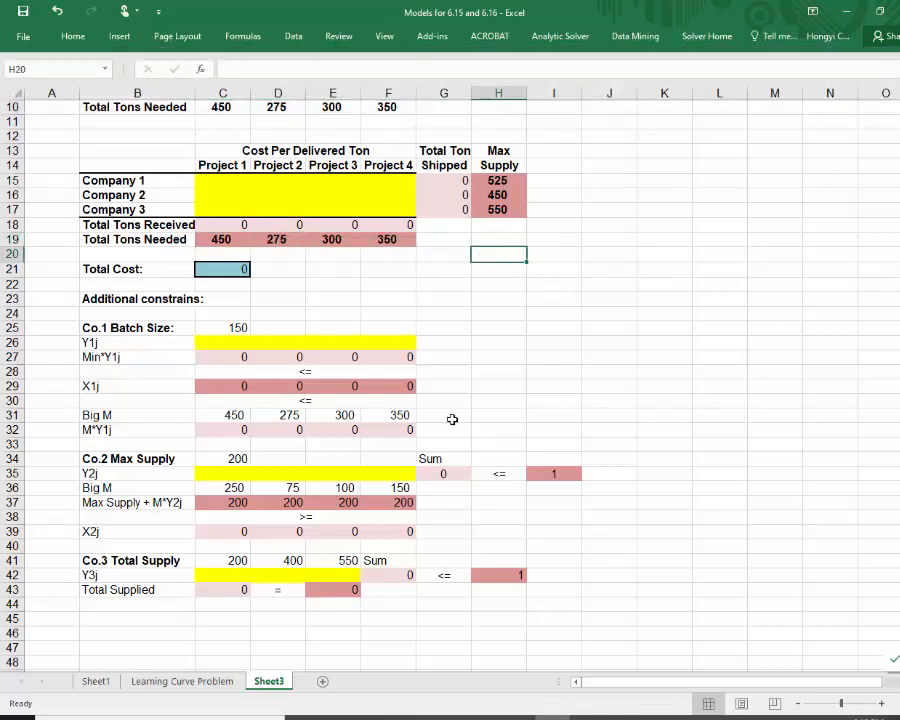
# Check the supply/demand constraints slide in PowerPoint, return to Excel and add the Solver supply constraint G15:G17 <= H15:H17
pyautogui.hotkey('alt', 'Tab')
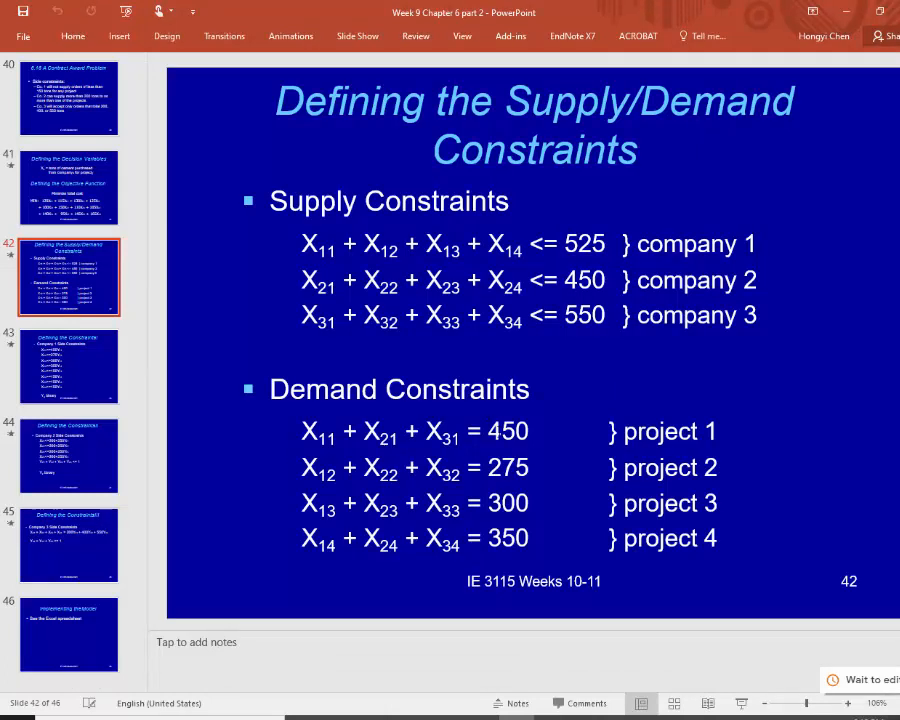
pyautogui.hotkey('alt', 'Tab')
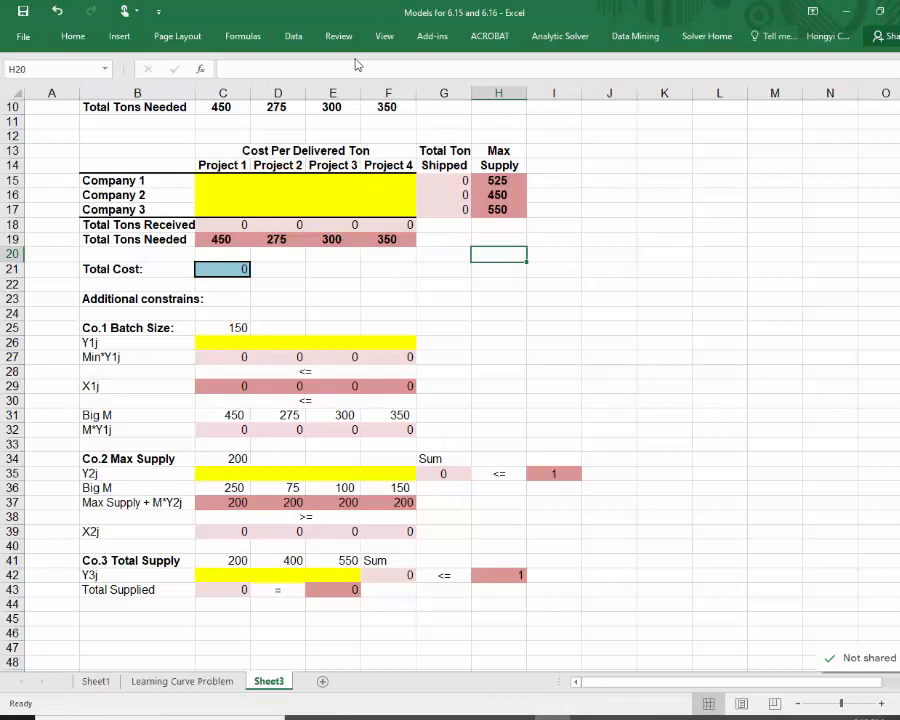
pyautogui.click(432, 36)
pyautogui.click(94, 75)
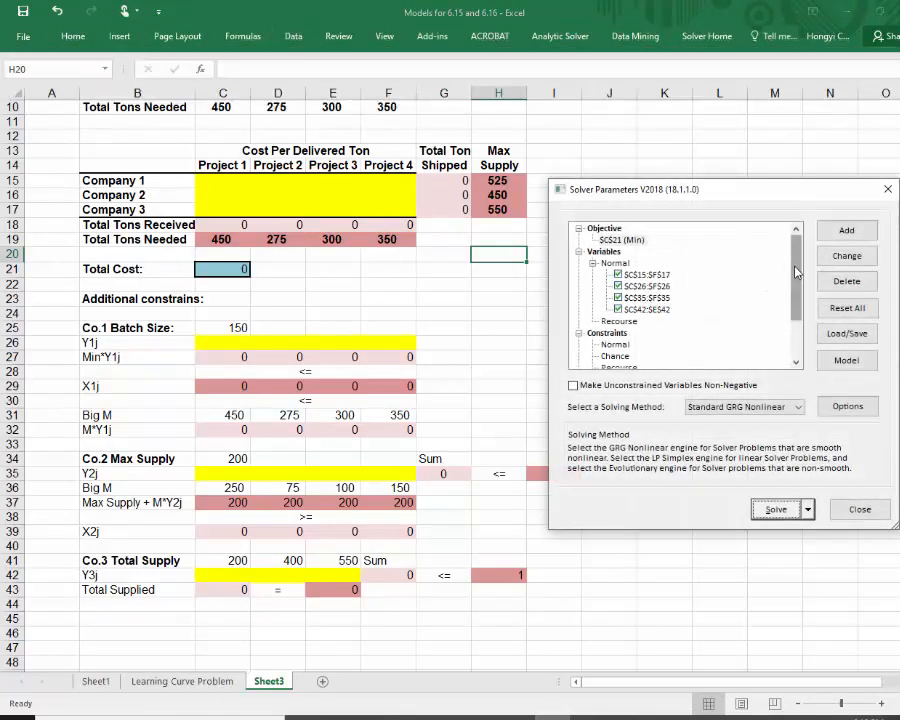
pyautogui.scroll(-2, 680, 290)
pyautogui.click(606, 276)
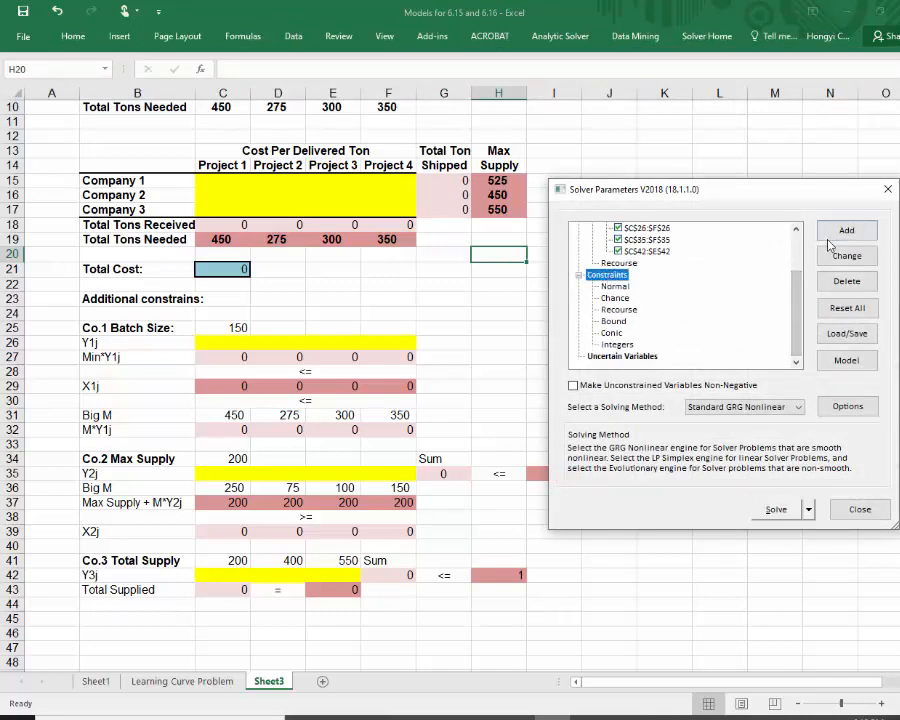
pyautogui.click(846, 230)
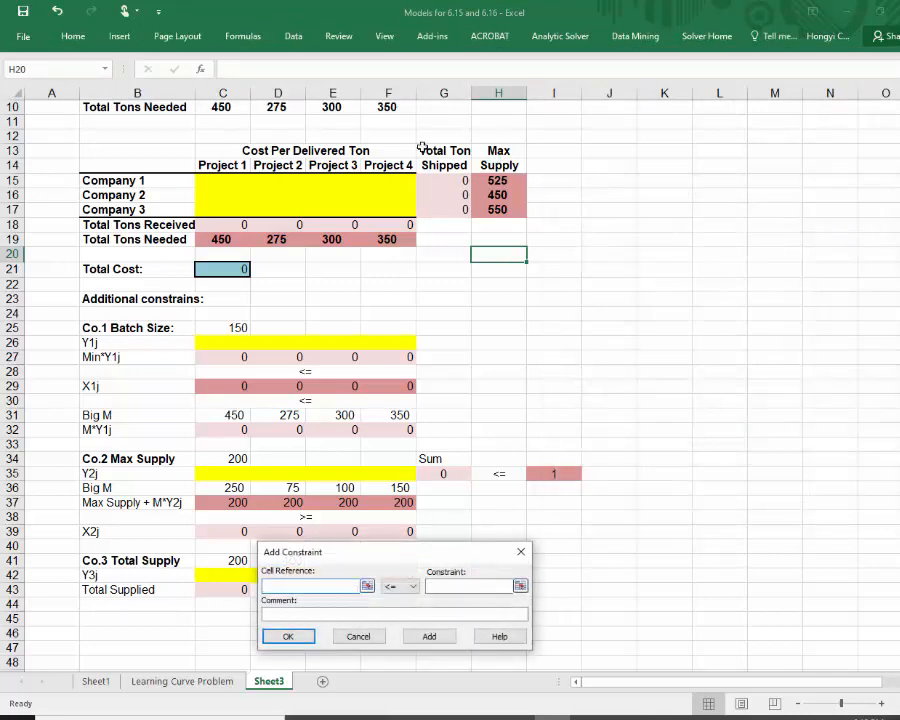
pyautogui.moveTo(446, 184); pyautogui.dragTo(436, 210)
pyautogui.click(438, 587)
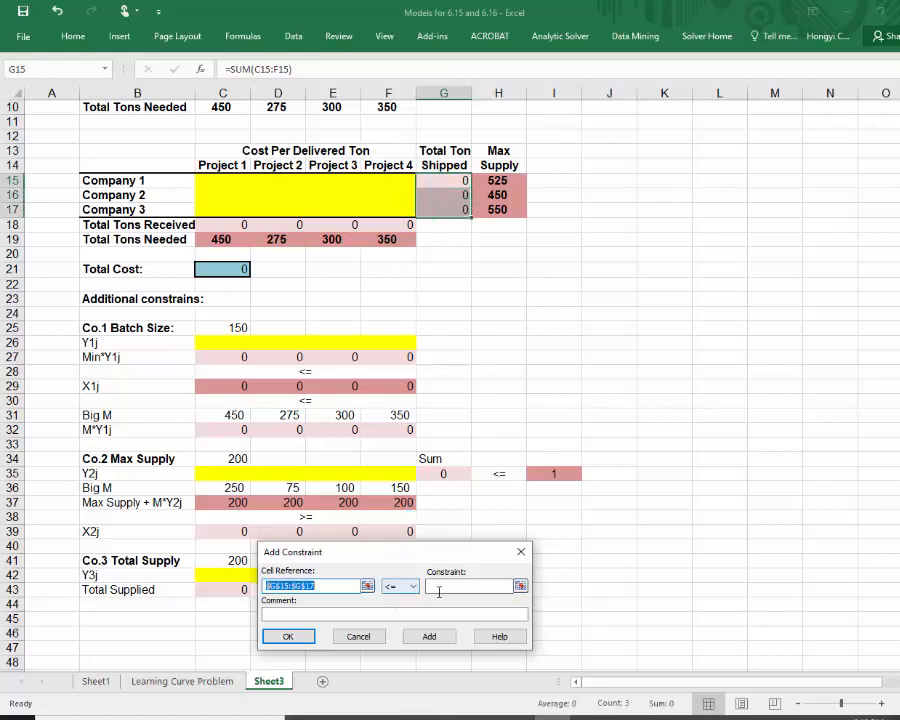
pyautogui.moveTo(498, 180); pyautogui.dragTo(499, 208)
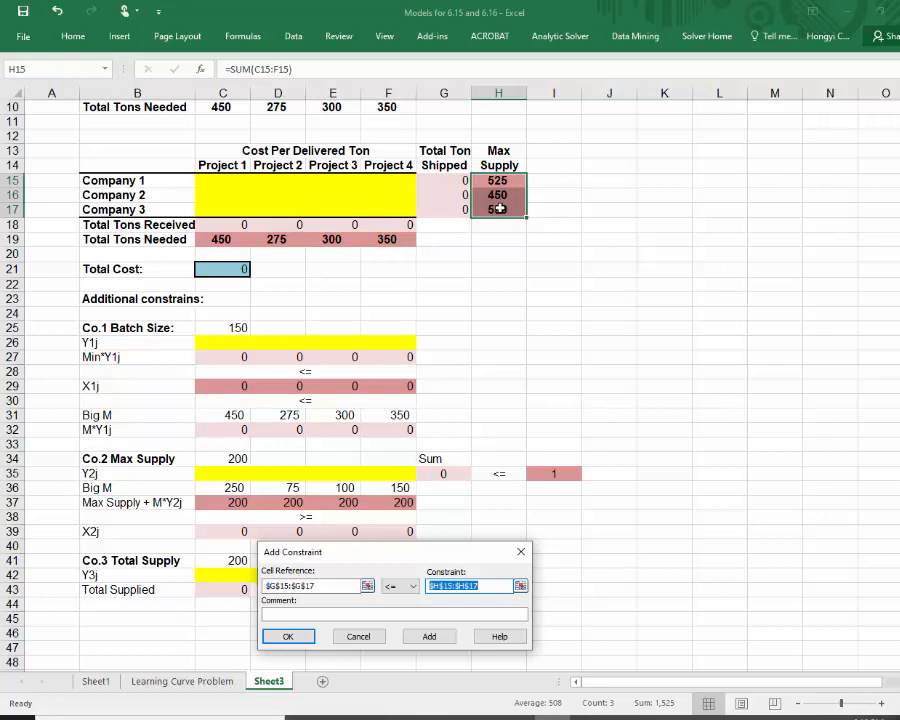
pyautogui.click(429, 636)
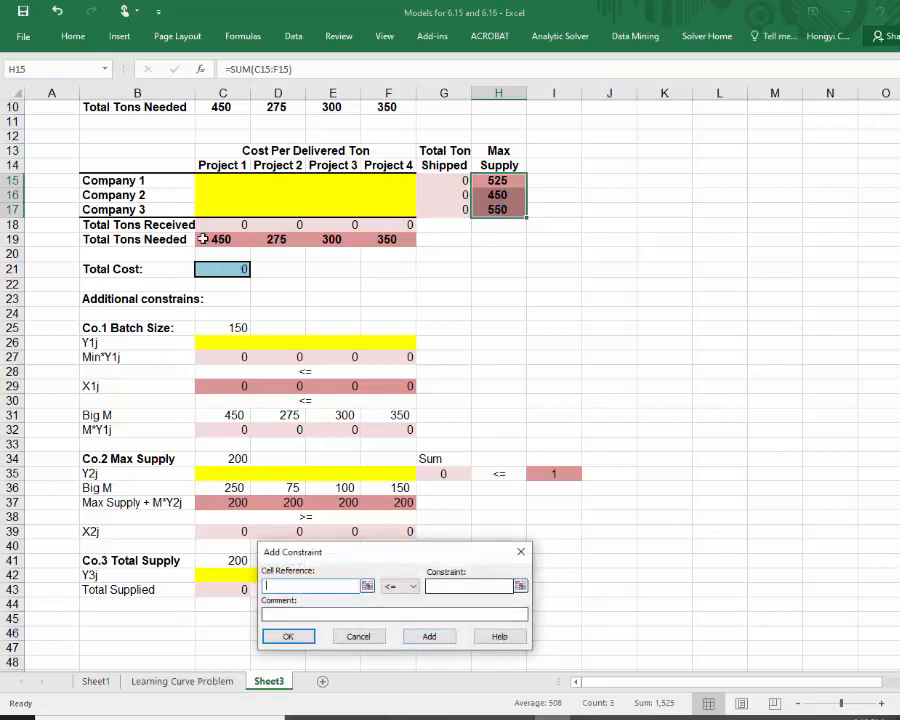
# Add the demand constraint that Total Tons Received C18:F18 = Total Tons Needed C19:F19
pyautogui.moveTo(235, 225); pyautogui.dragTo(390, 225)
pyautogui.click(411, 588)
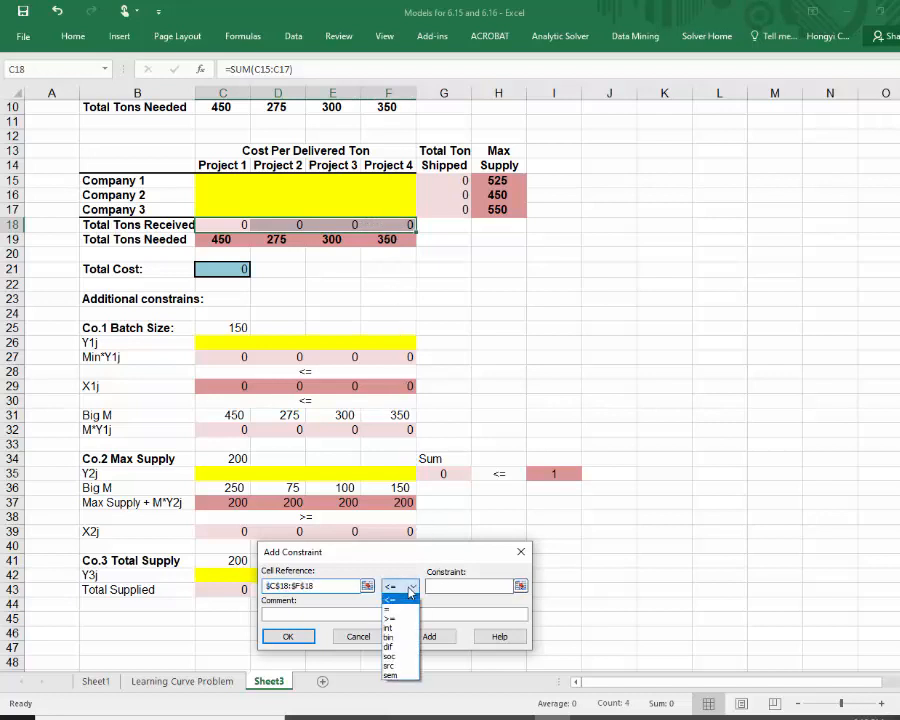
pyautogui.click(402, 601)
pyautogui.click(440, 587)
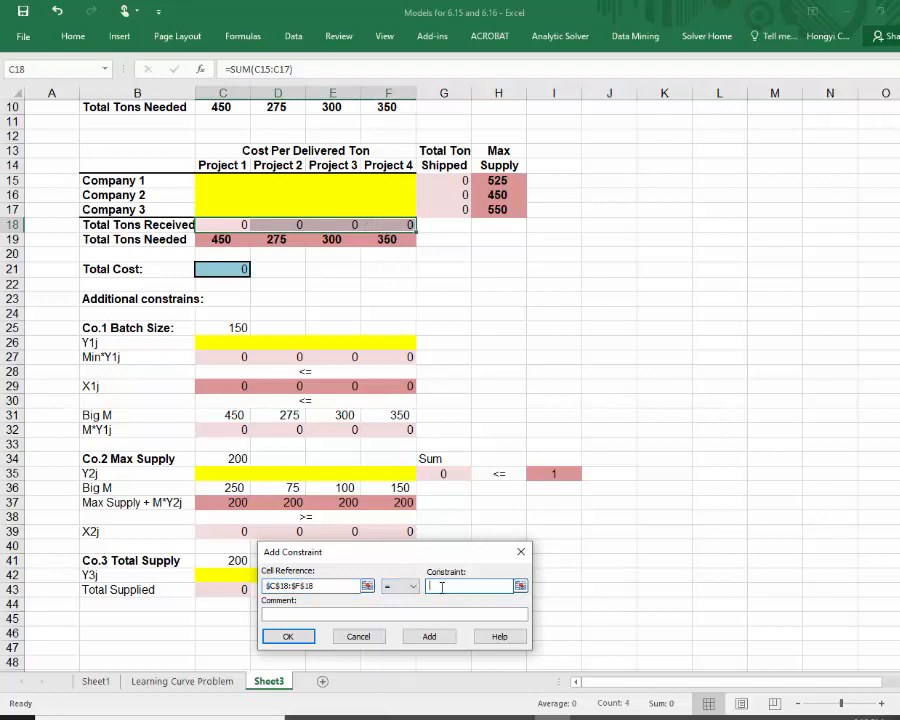
pyautogui.moveTo(205, 239); pyautogui.dragTo(390, 238)
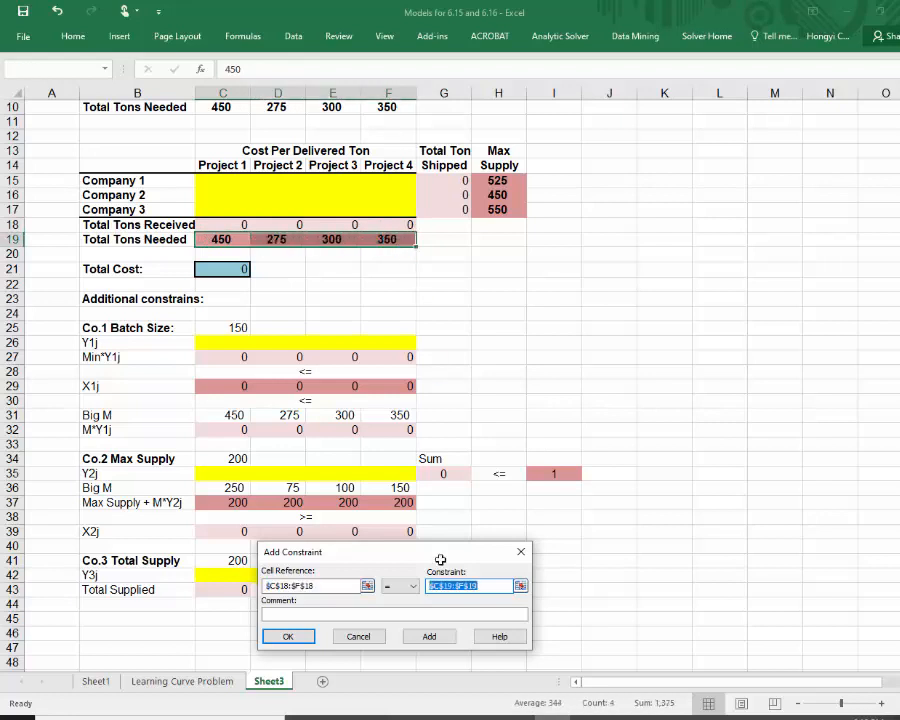
pyautogui.click(430, 634)
# Move the constraint dialog clear of the model and add the Company 1 batch constraint C27:F27 <= C29:F29
pyautogui.moveTo(402, 558); pyautogui.dragTo(610, 303)
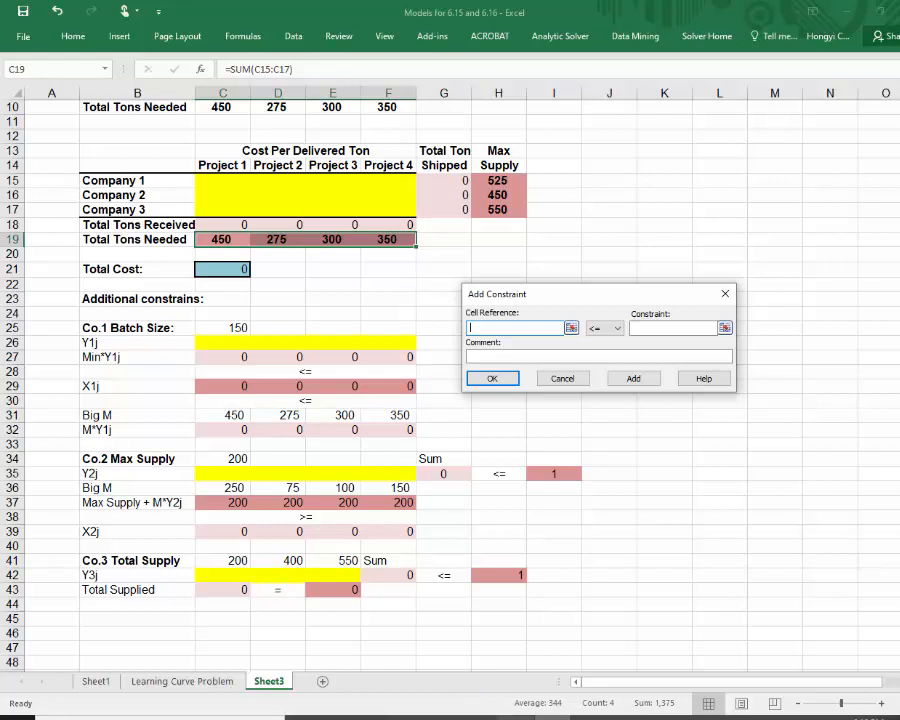
pyautogui.moveTo(516, 716)
pyautogui.moveTo(219, 357); pyautogui.dragTo(410, 358)
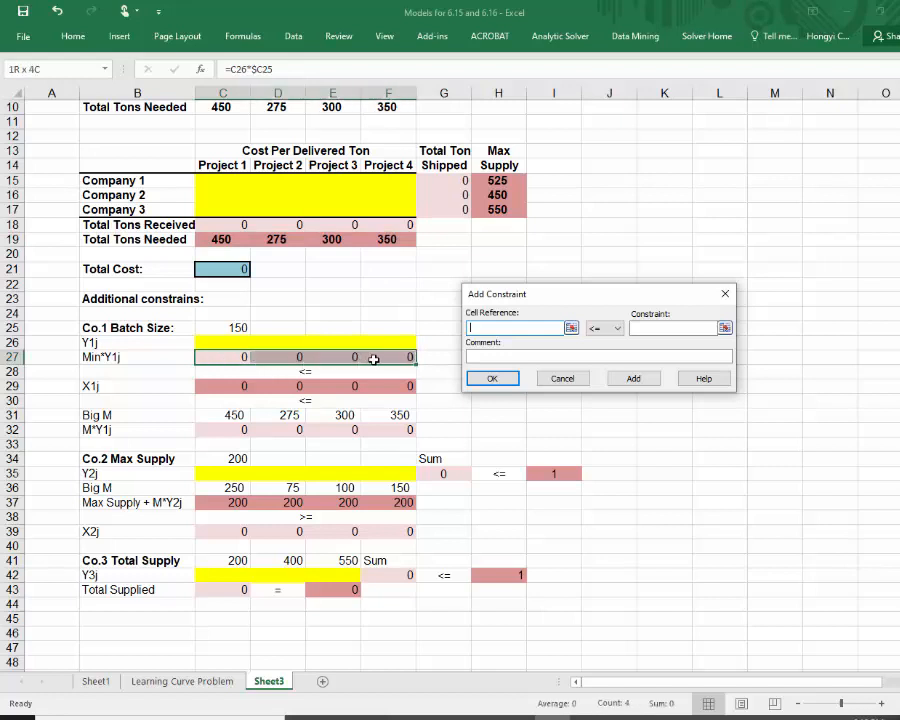
pyautogui.press('Tab')
pyautogui.press('Tab')
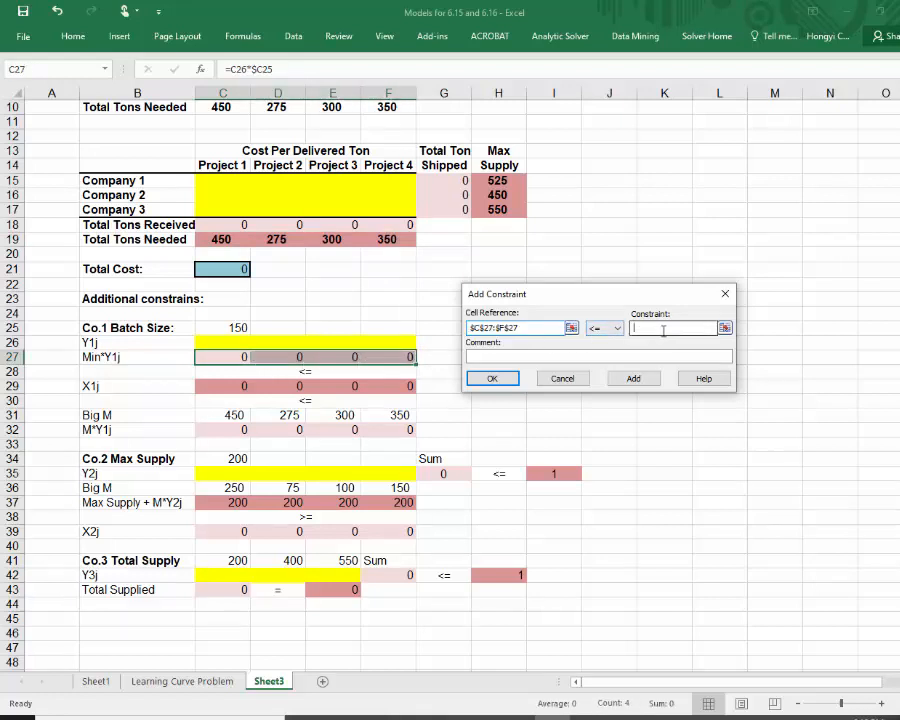
pyautogui.moveTo(226, 386); pyautogui.dragTo(405, 385)
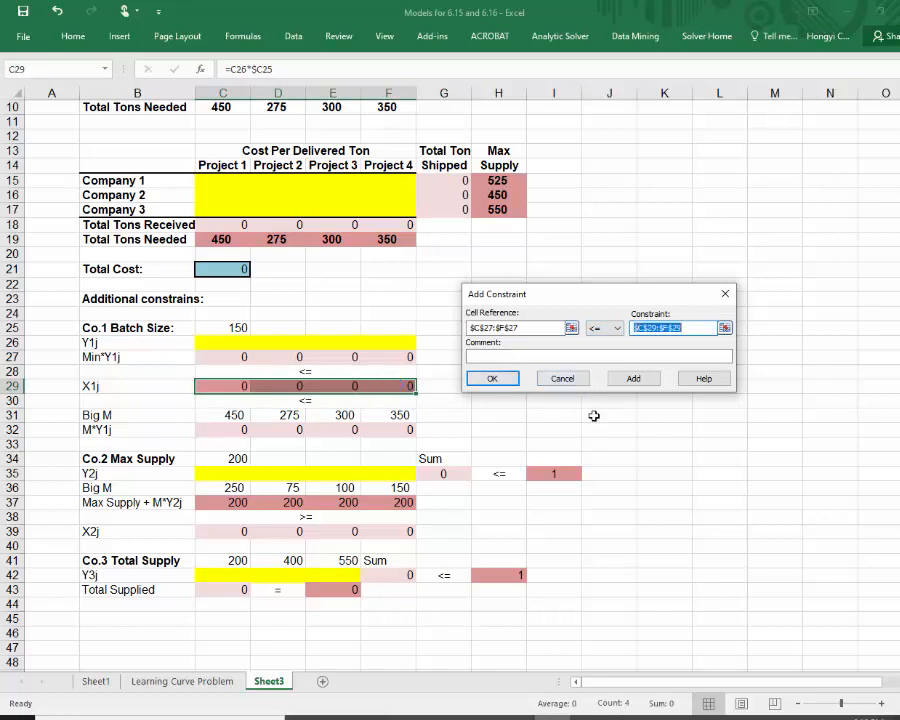
pyautogui.click(633, 380)
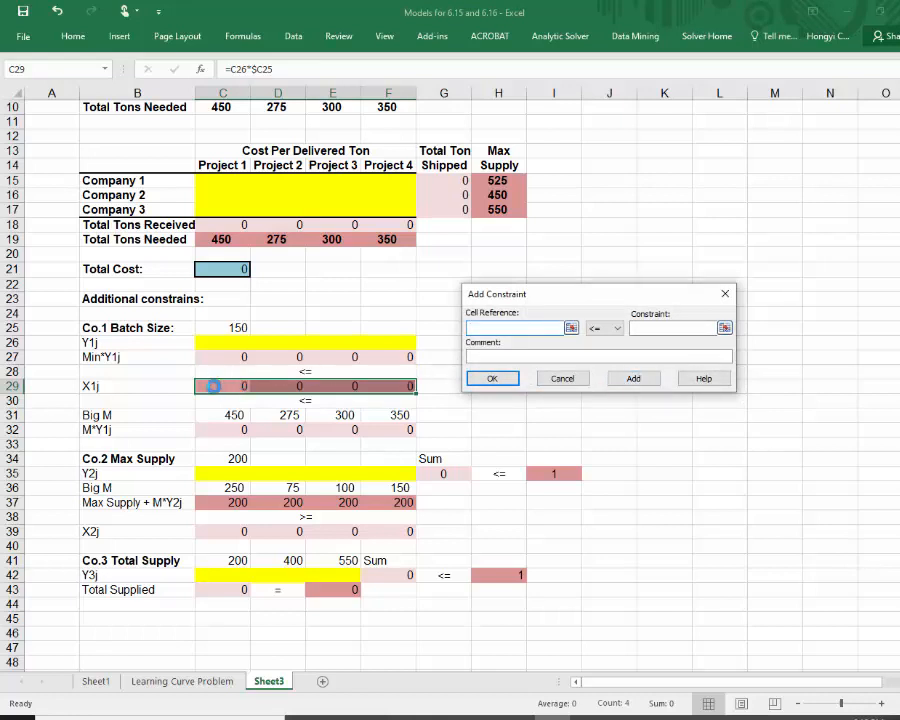
# Add the Company 1 Big M constraint that X1j C29:F29 <= M*Y1j C32:F32
pyautogui.moveTo(246, 384); pyautogui.dragTo(385, 384)
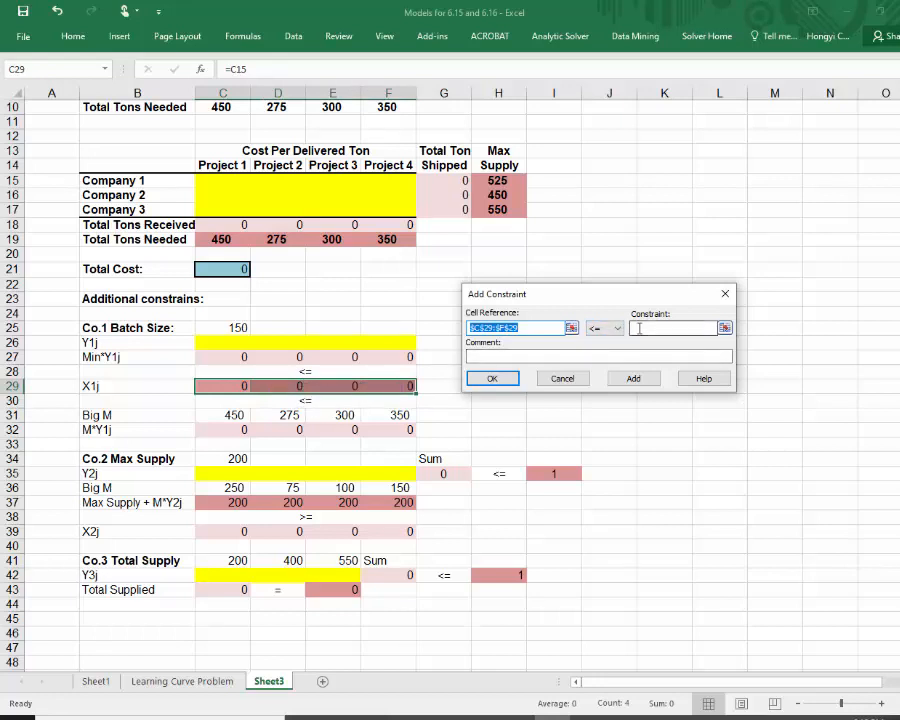
pyautogui.click(672, 328)
pyautogui.moveTo(211, 431); pyautogui.dragTo(388, 428)
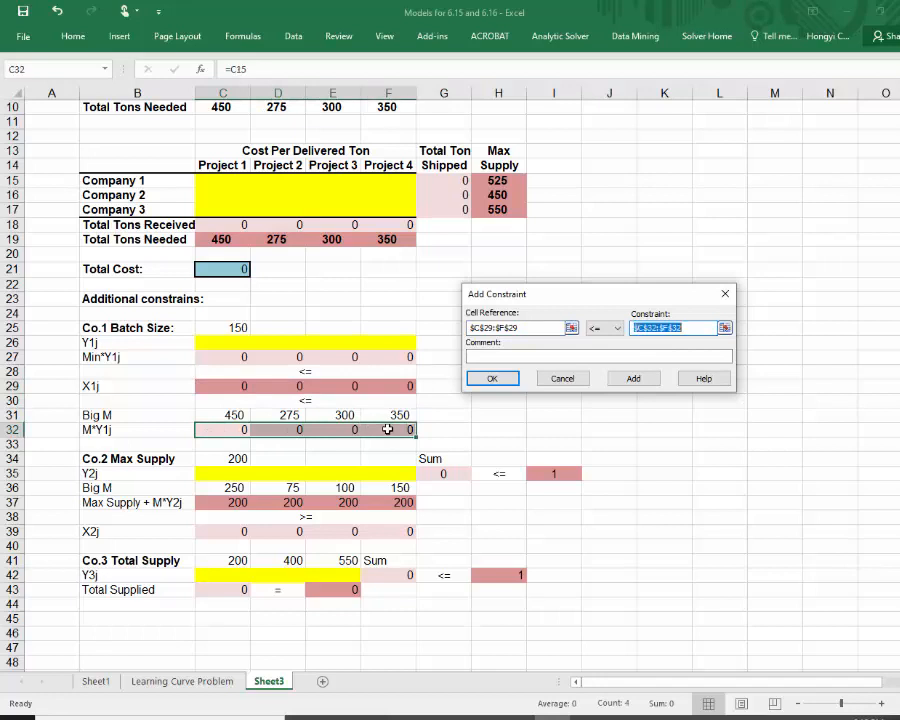
pyautogui.click(632, 380)
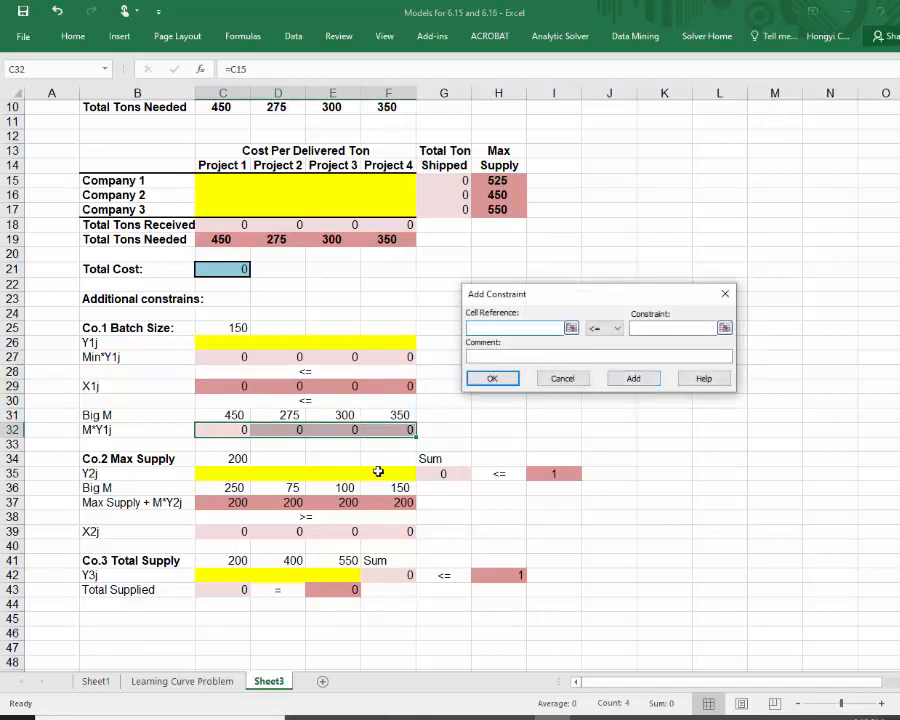
# Add the Company 2 constraint that the Y2j sum G35 <= I35
pyautogui.click(444, 472)
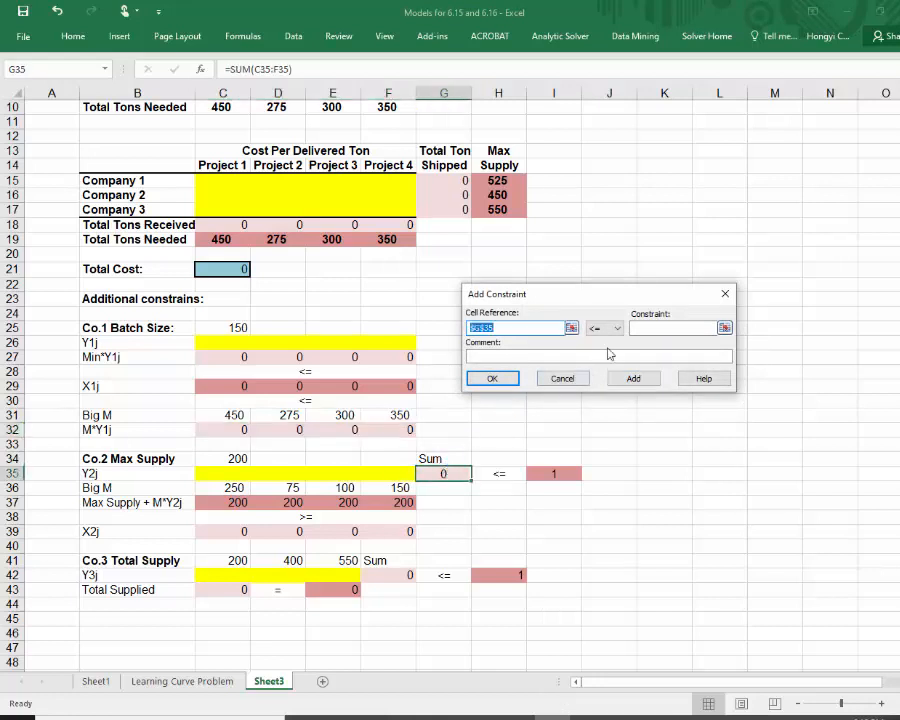
pyautogui.click(637, 333)
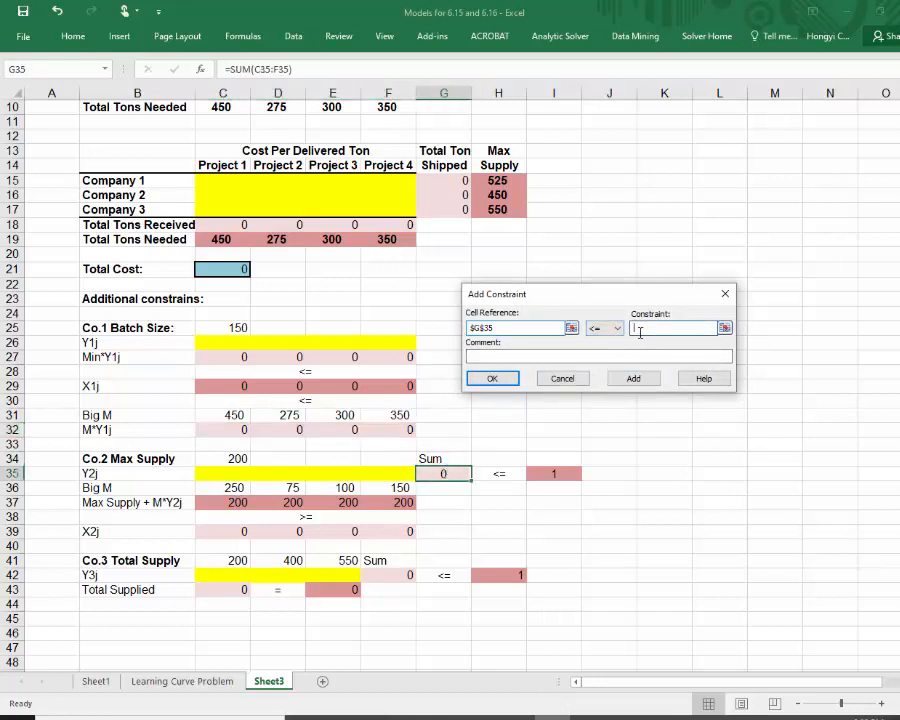
pyautogui.click(556, 473)
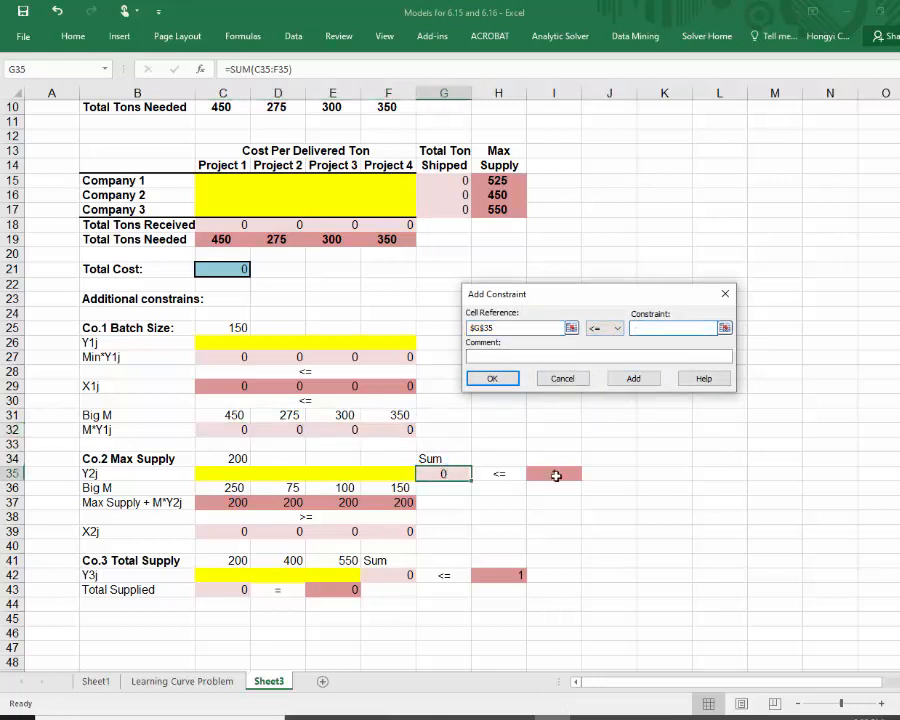
pyautogui.click(633, 380)
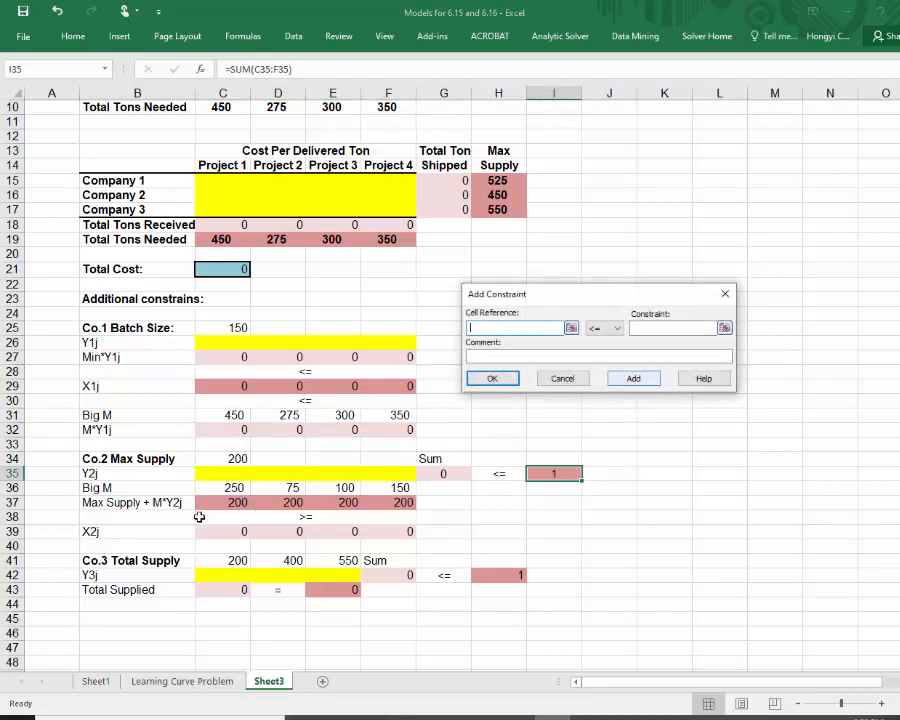
# Add the Company 2 constraint that Max Supply + M*Y2j C37:F37 >= X2j C39:F39
pyautogui.click(232, 502)
pyautogui.moveTo(232, 502); pyautogui.dragTo(400, 502)
pyautogui.click(605, 328)
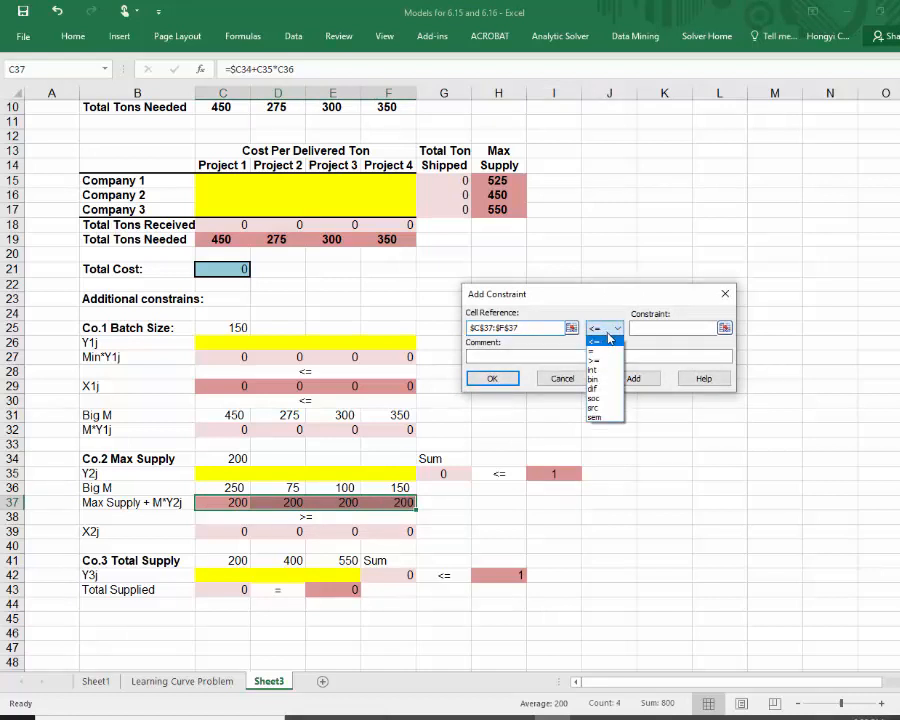
pyautogui.click(613, 362)
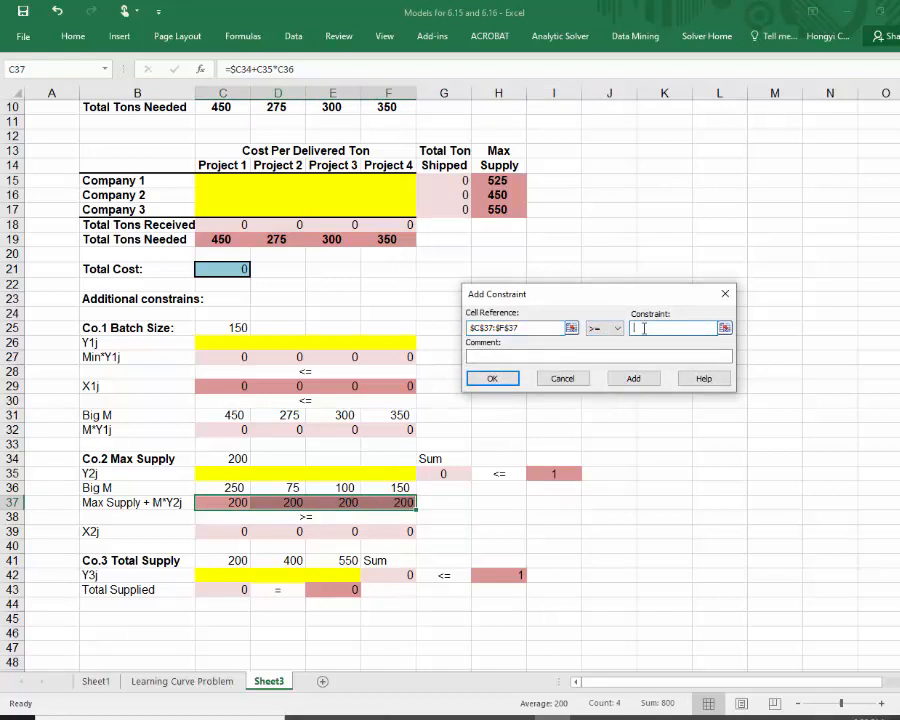
pyautogui.moveTo(211, 531); pyautogui.dragTo(410, 531)
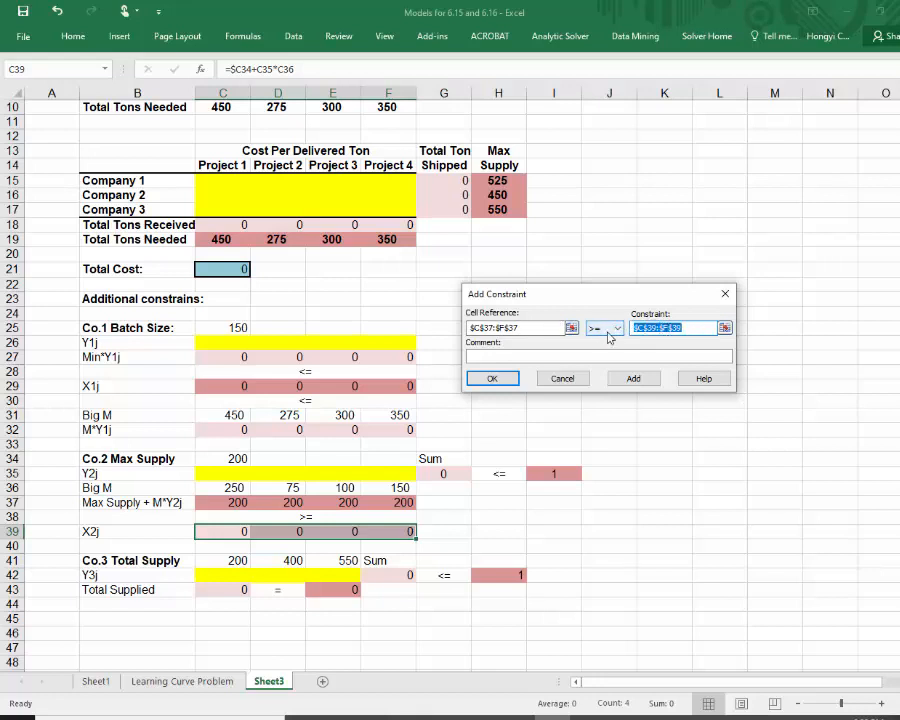
pyautogui.click(634, 381)
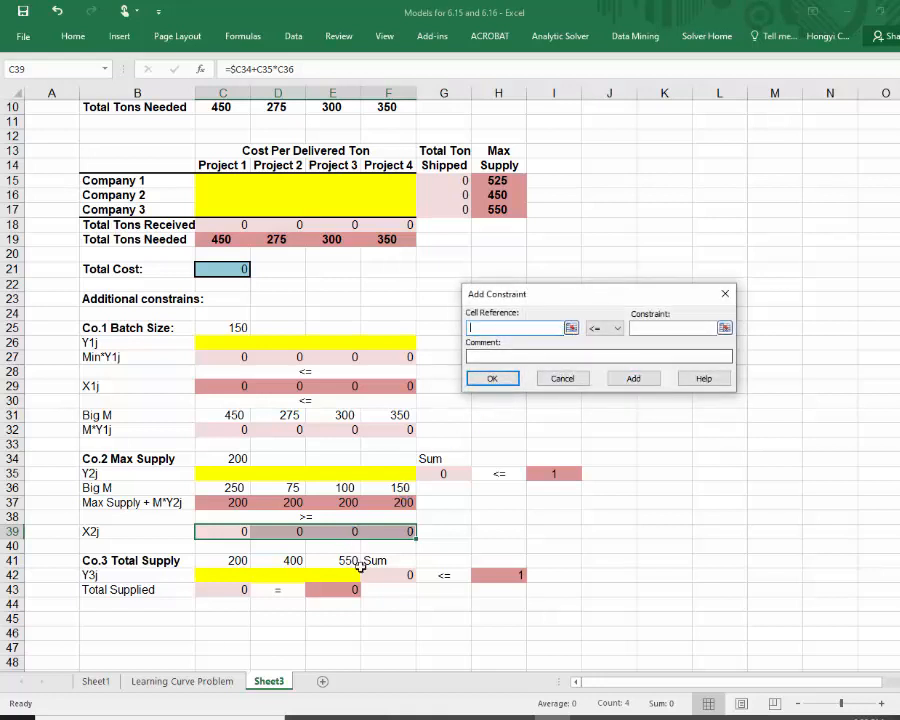
# Add the Company 3 constraint that the Y3j sum F42 <= H42
pyautogui.click(379, 578)
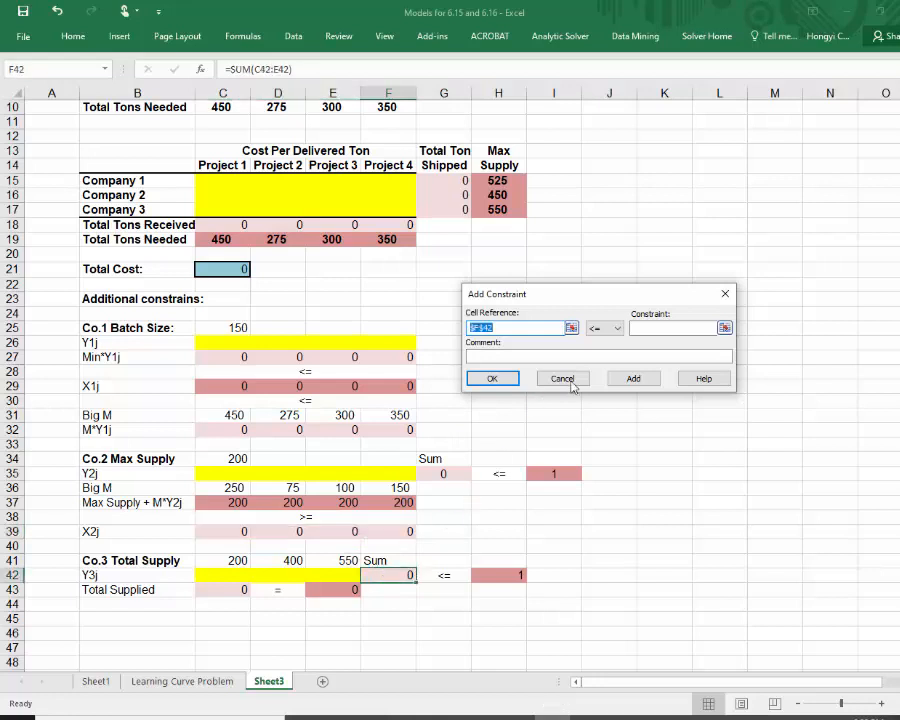
pyautogui.click(645, 328)
pyautogui.click(480, 576)
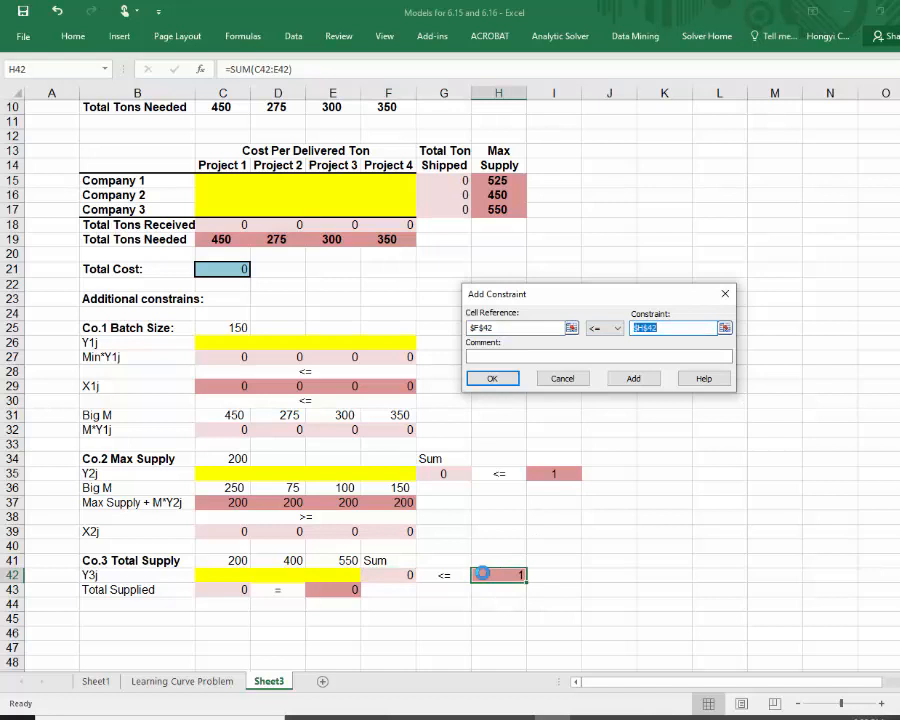
pyautogui.click(618, 380)
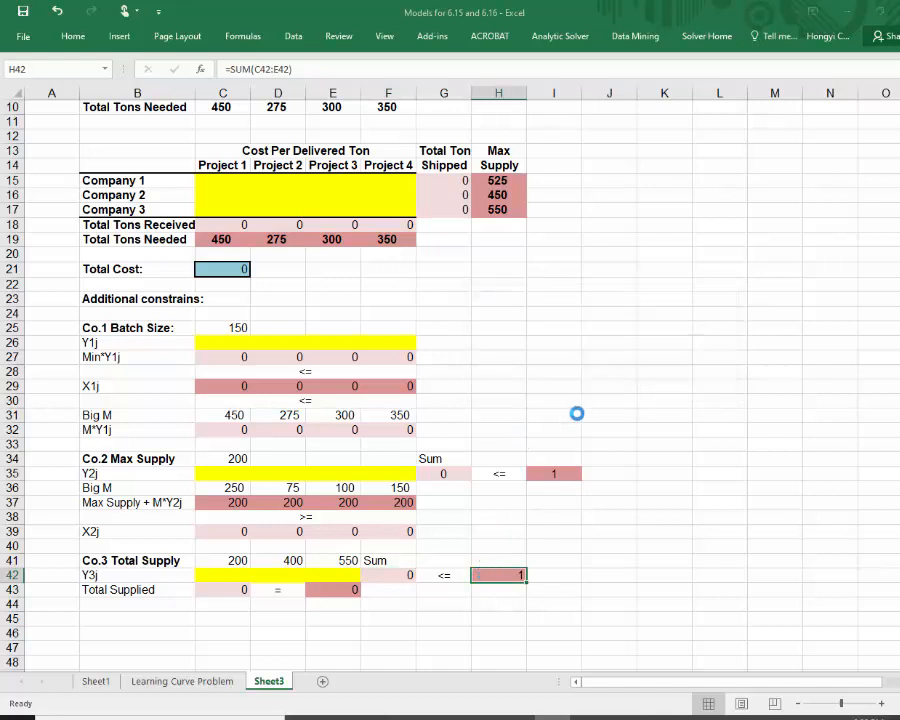
# Add the Company 3 Total Supplied constraint that C43 = E43
pyautogui.click(224, 590)
pyautogui.click(604, 328)
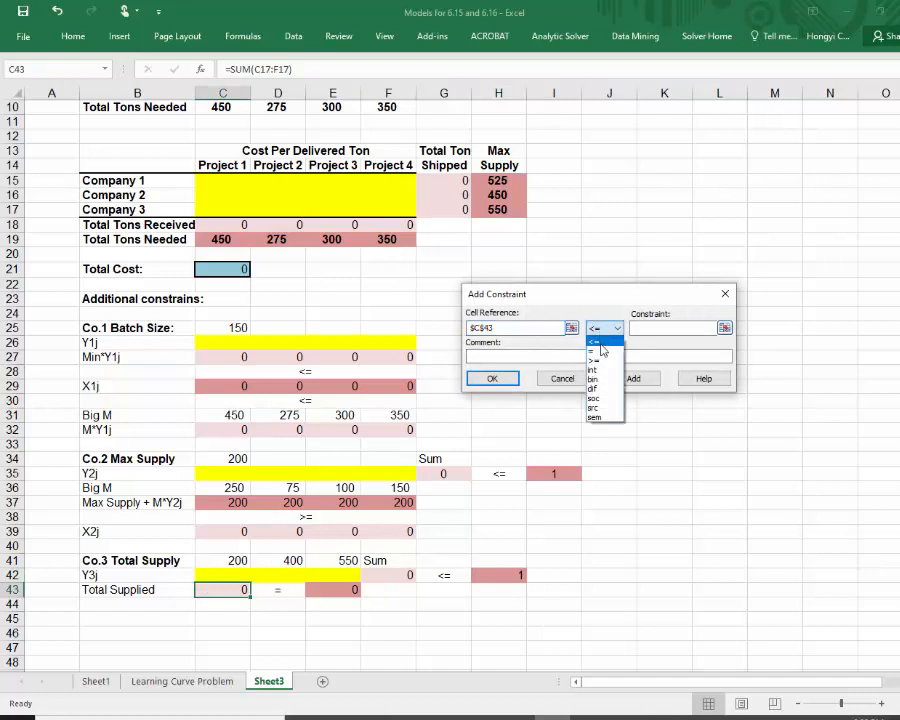
pyautogui.click(622, 336)
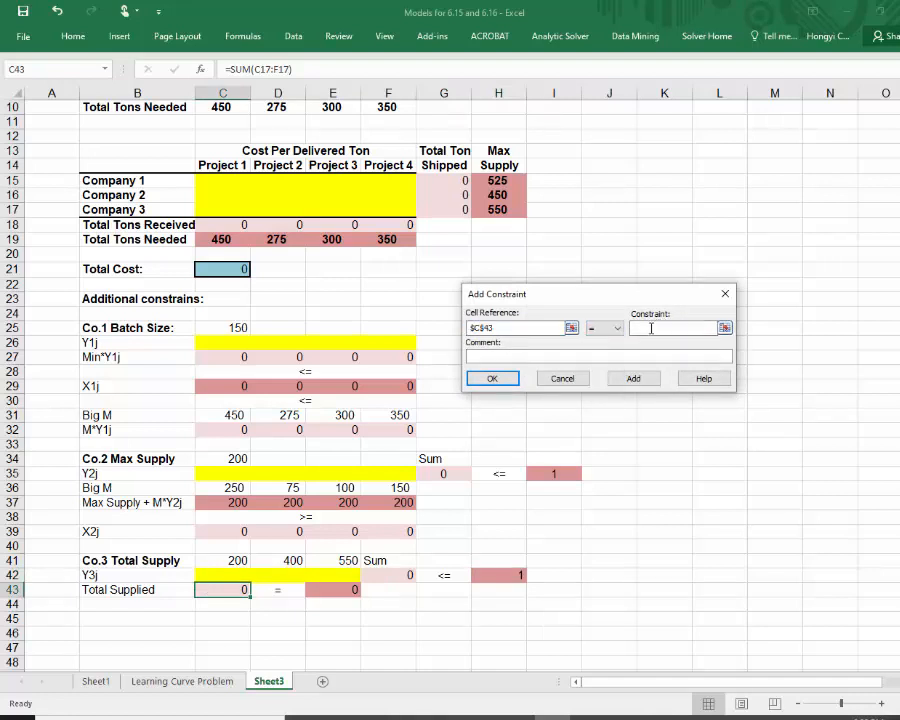
pyautogui.click(650, 327)
pyautogui.click(323, 589)
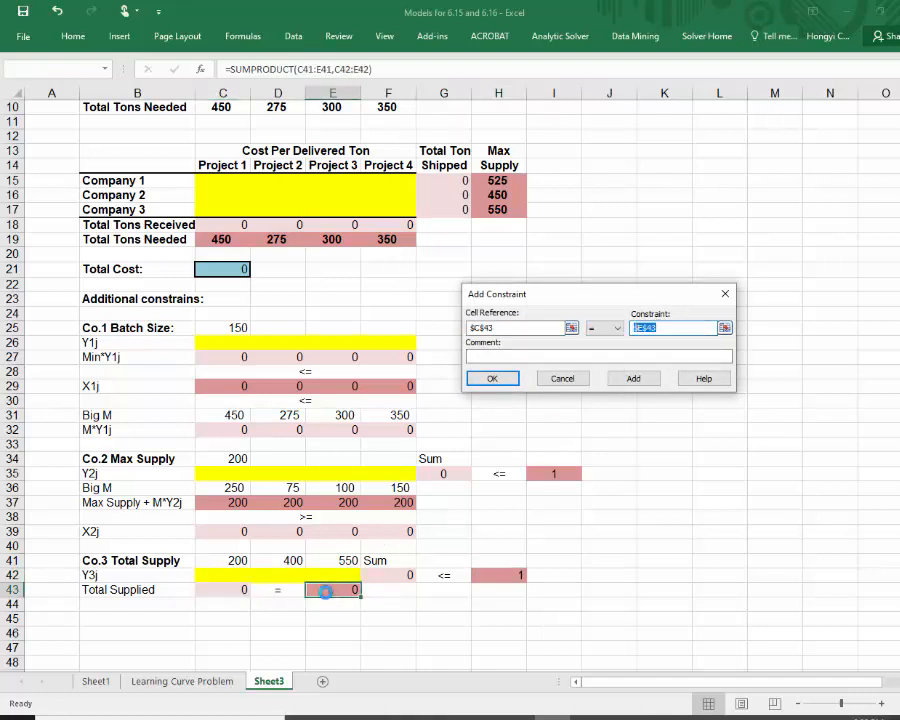
pyautogui.click(633, 378)
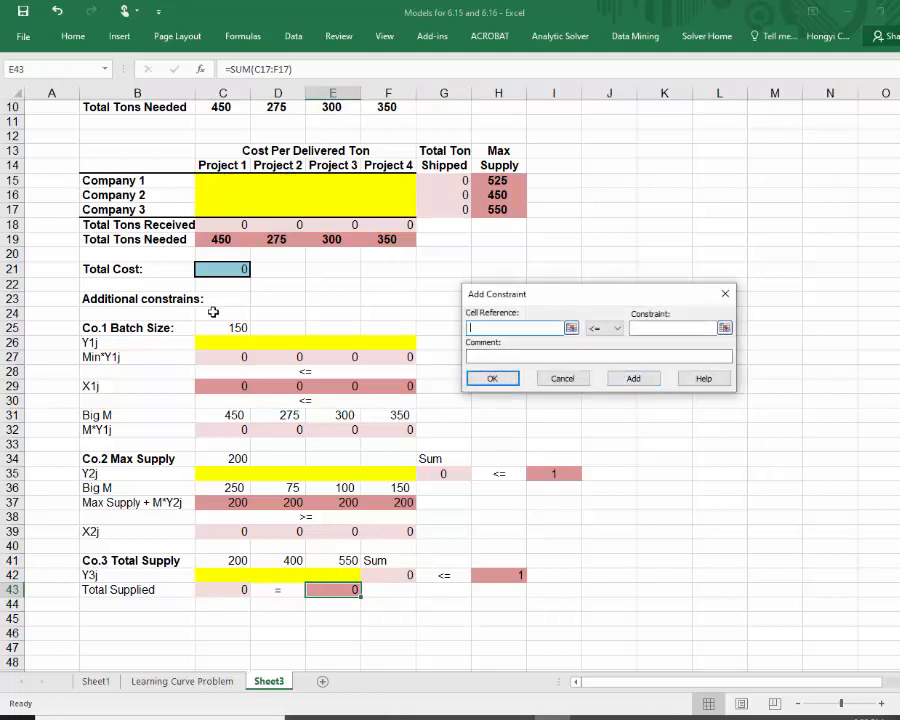
# Add the constraint that the Company 1 Y1j cells C26:F26 are binary
pyautogui.moveTo(213, 343); pyautogui.dragTo(431, 340)
pyautogui.click(604, 328)
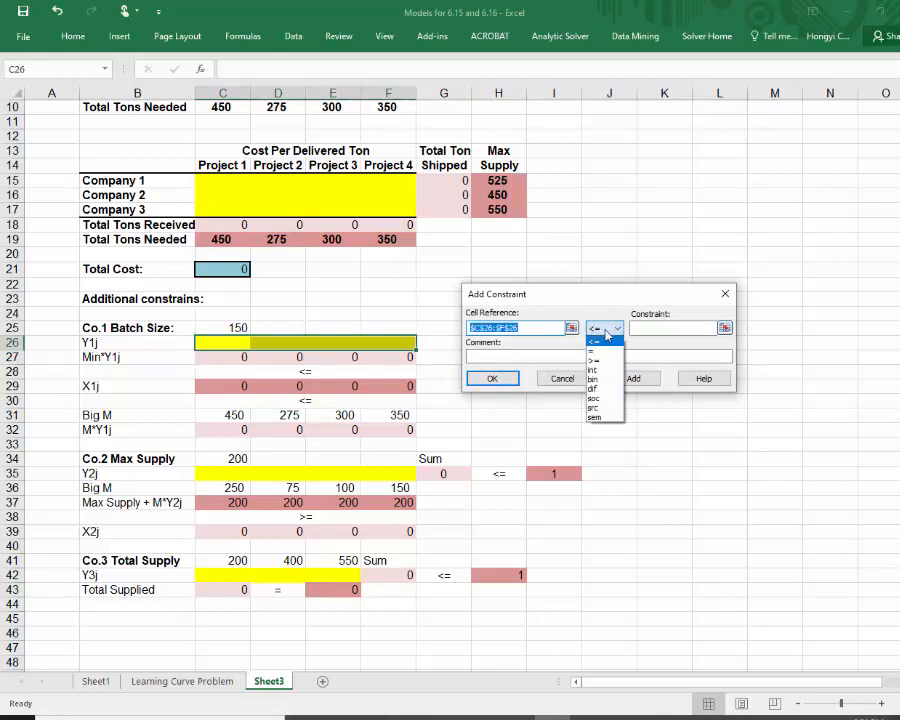
pyautogui.click(605, 379)
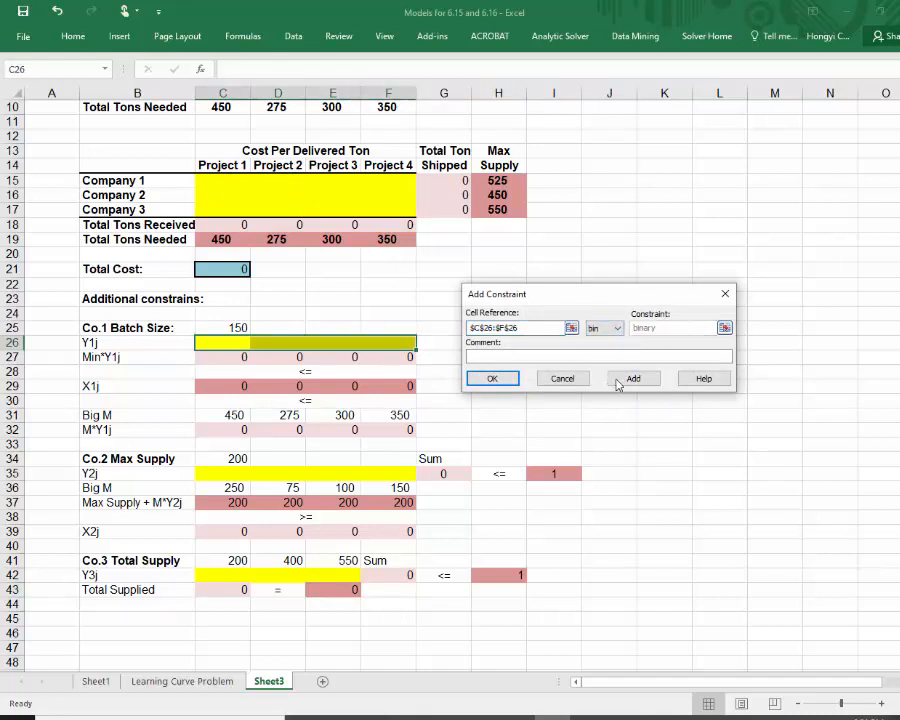
pyautogui.click(631, 379)
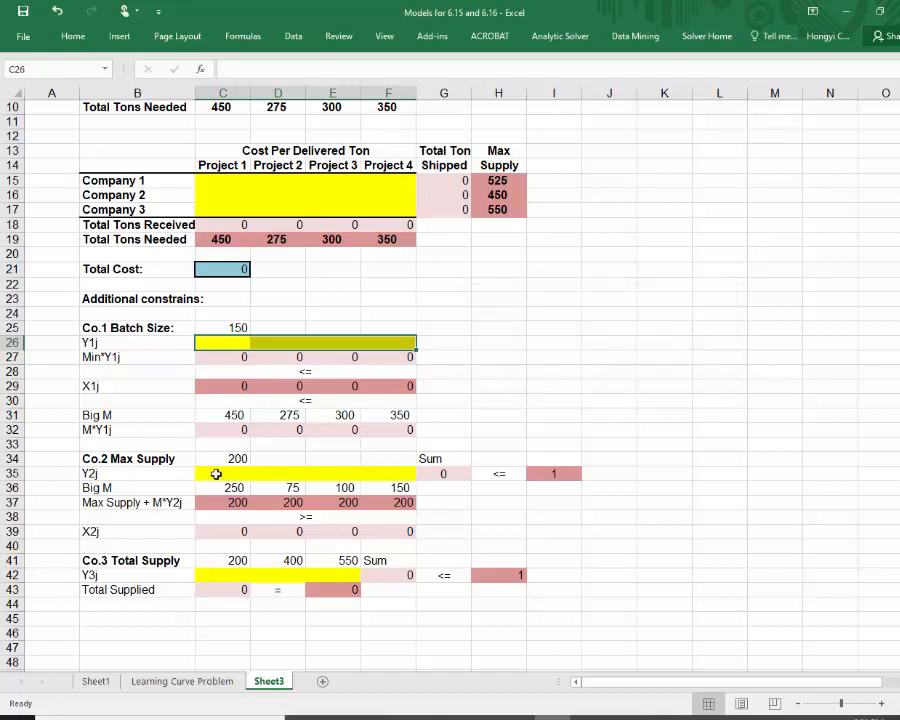
# Add the constraint that the Company 2 Y2j cells C35:F35 are binary
pyautogui.moveTo(212, 475); pyautogui.dragTo(380, 475)
pyautogui.click(604, 328)
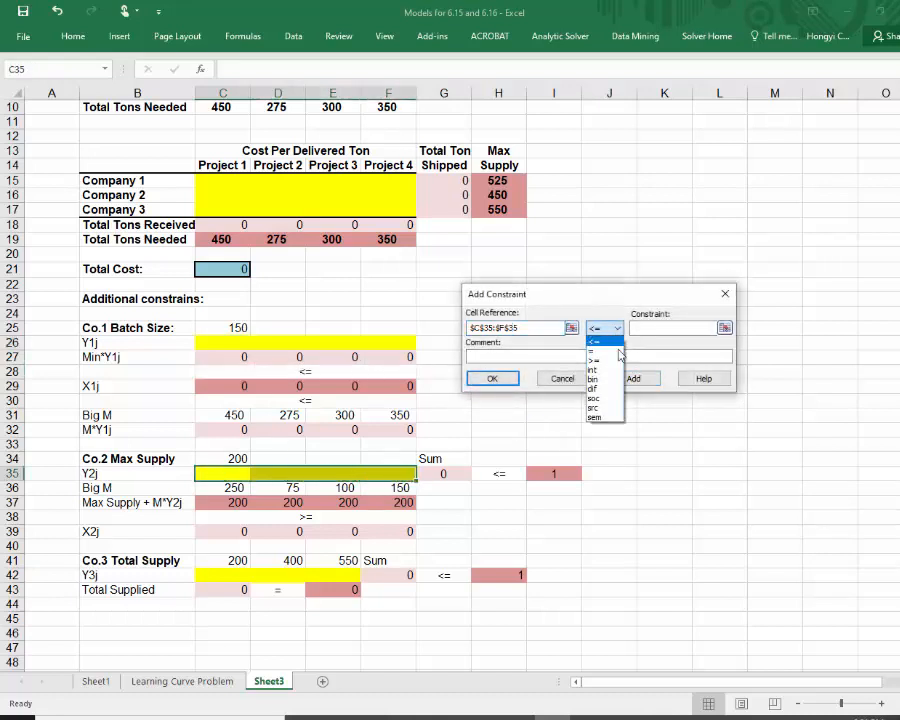
pyautogui.click(603, 380)
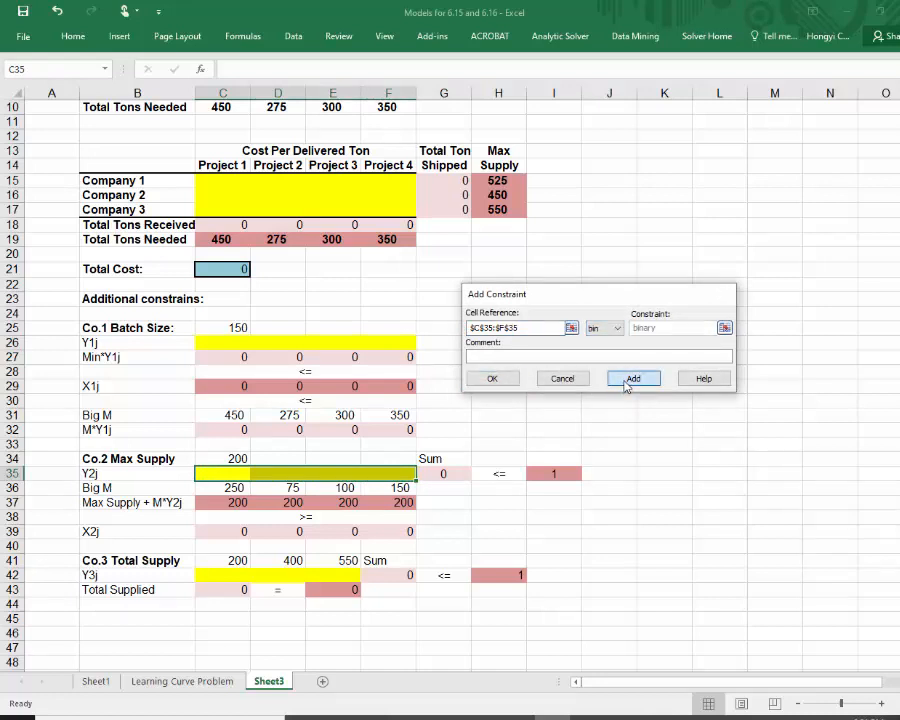
pyautogui.click(630, 379)
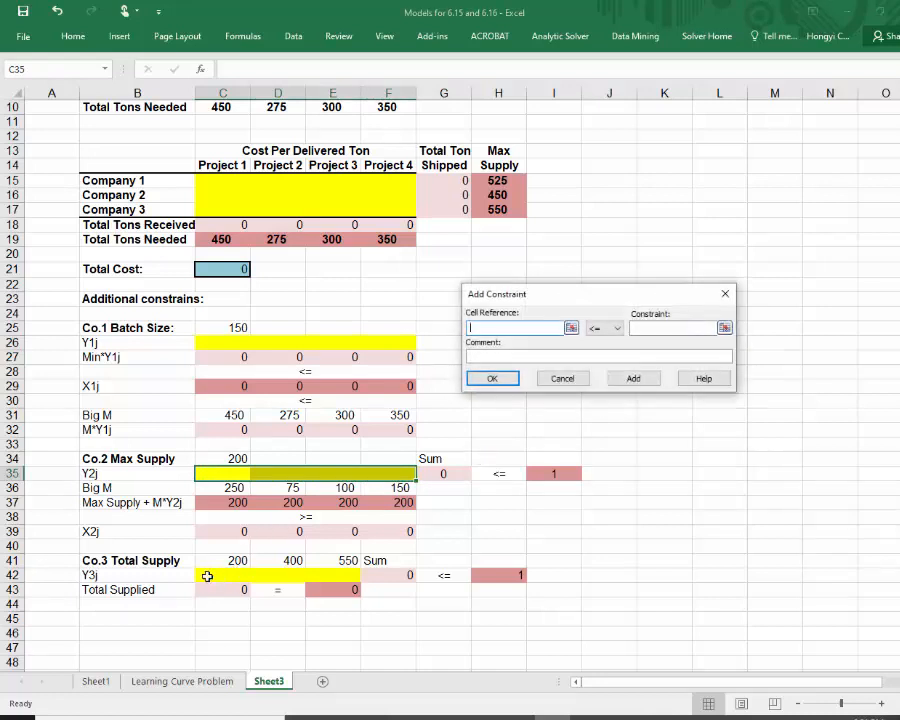
# Constrain the Company 3 Y3j cells C42:E42 to binary and finish adding constraints
pyautogui.moveTo(209, 574); pyautogui.dragTo(325, 576)
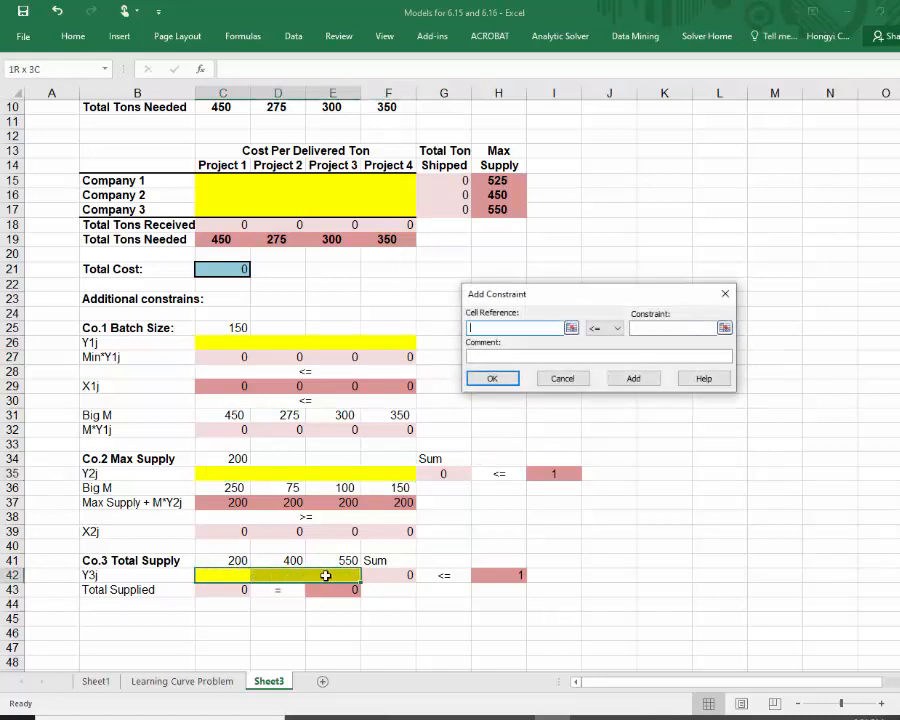
pyautogui.click(614, 329)
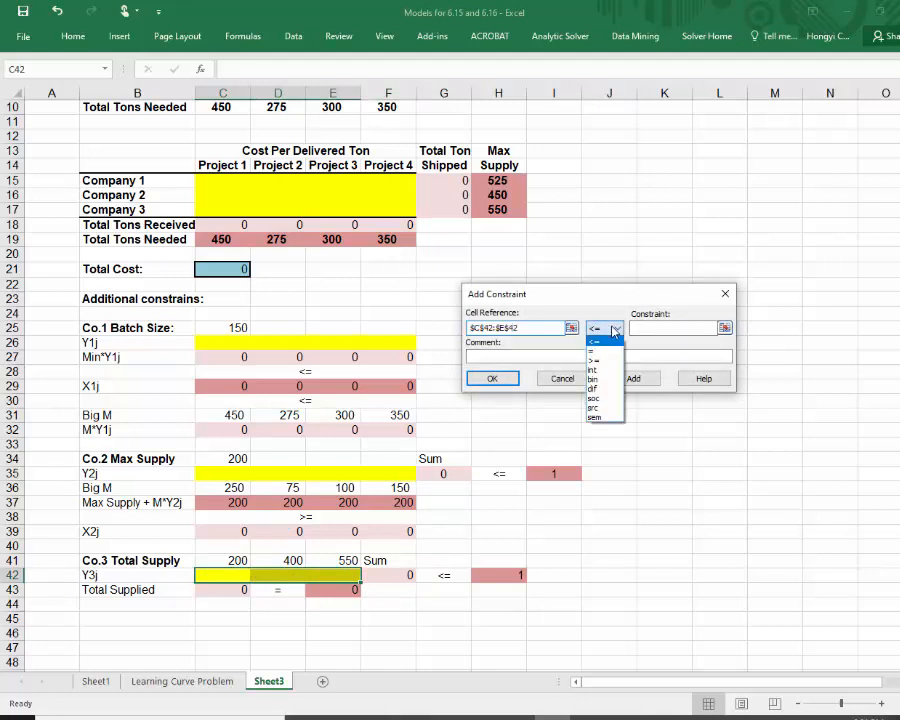
pyautogui.click(602, 380)
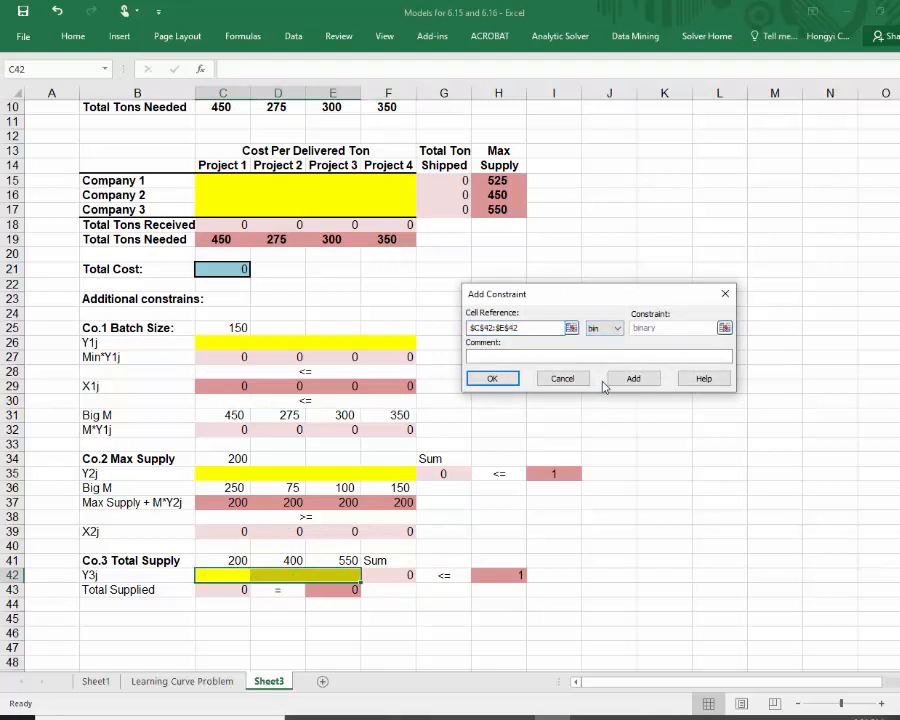
pyautogui.click(488, 384)
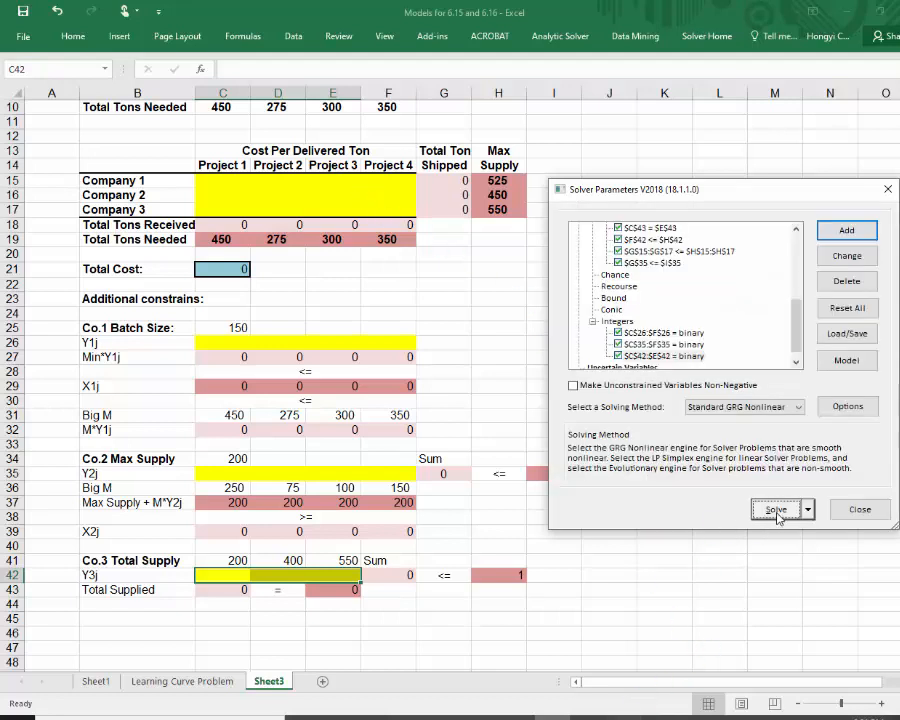
# Make unconstrained variables non-negative and choose Standard LP/Quadratic as the solving method
pyautogui.click(573, 387)
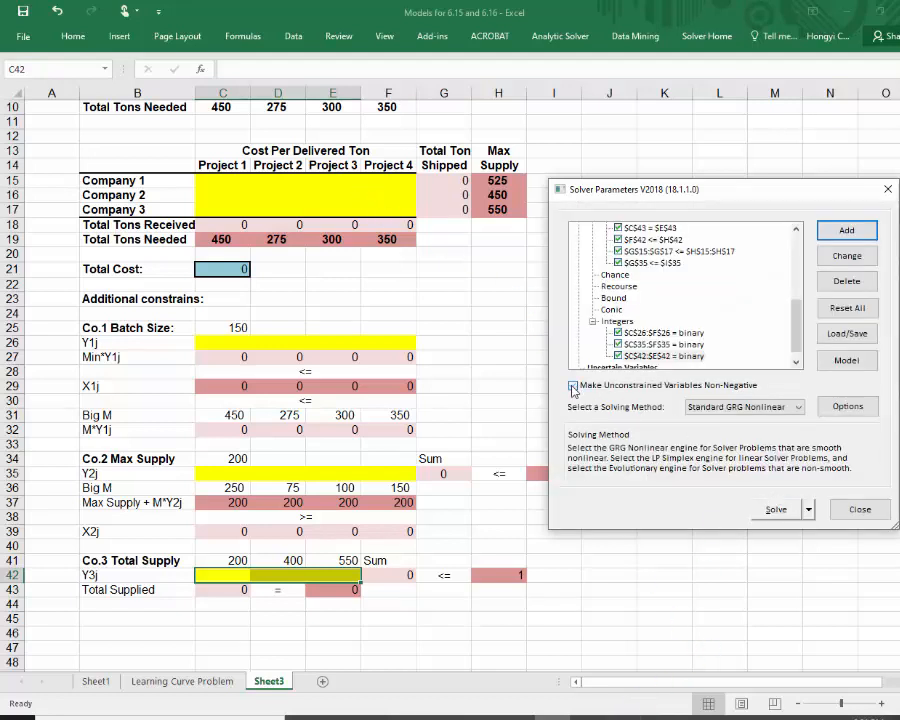
pyautogui.click(798, 407)
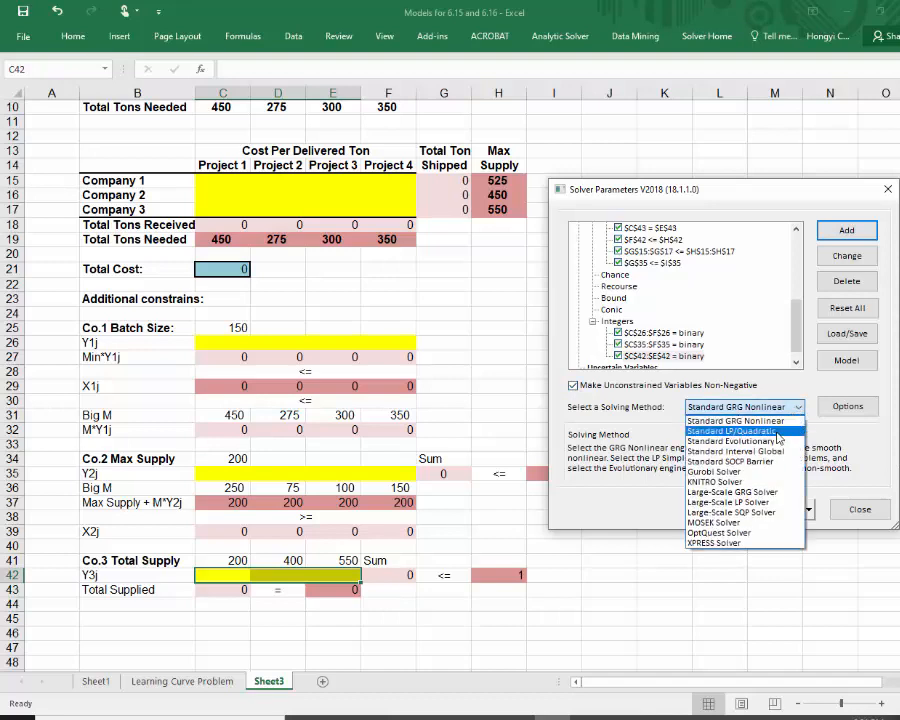
pyautogui.click(778, 431)
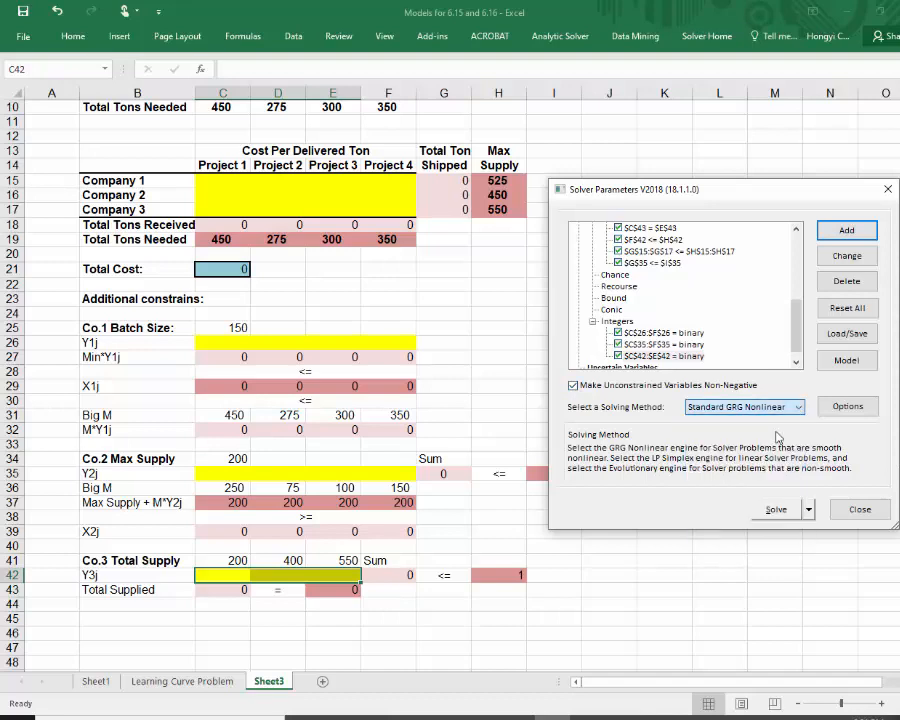
# Solve the model without the guided mode help and keep the Solver solution
pyautogui.click(772, 514)
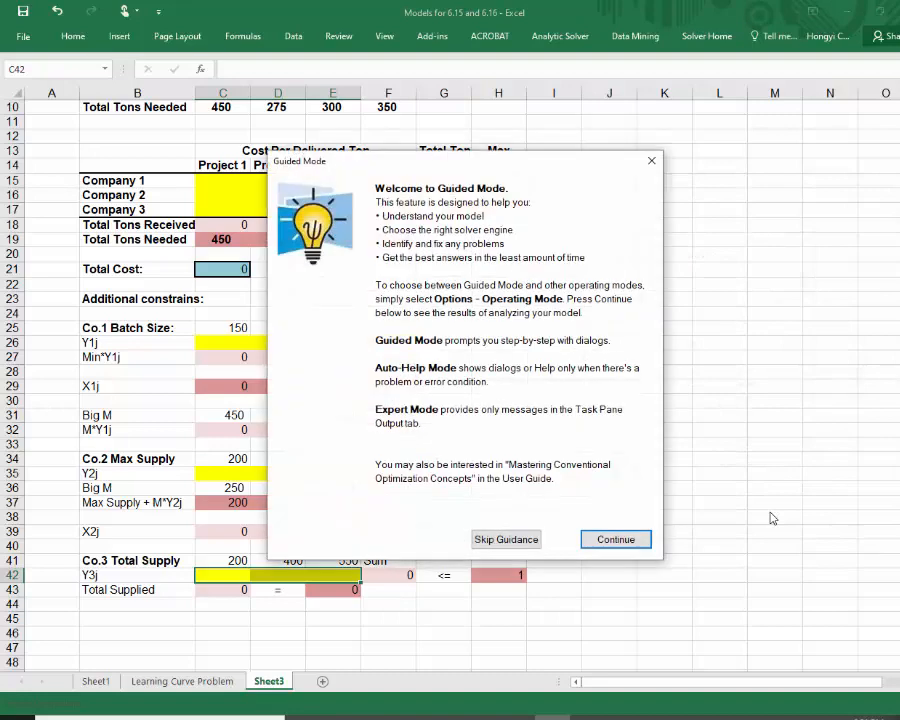
pyautogui.click(503, 540)
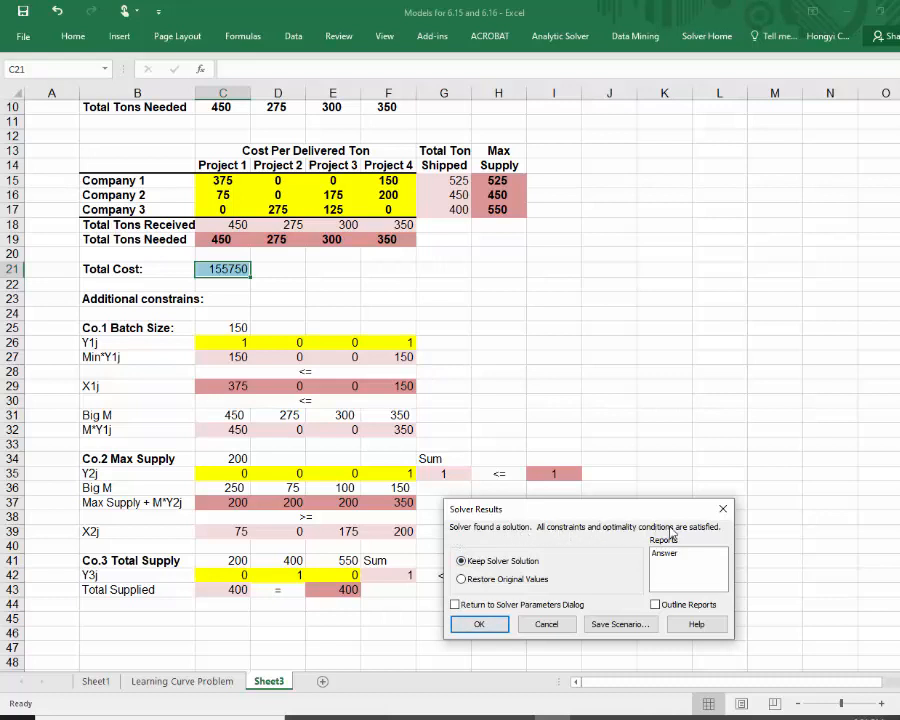
pyautogui.click(477, 626)
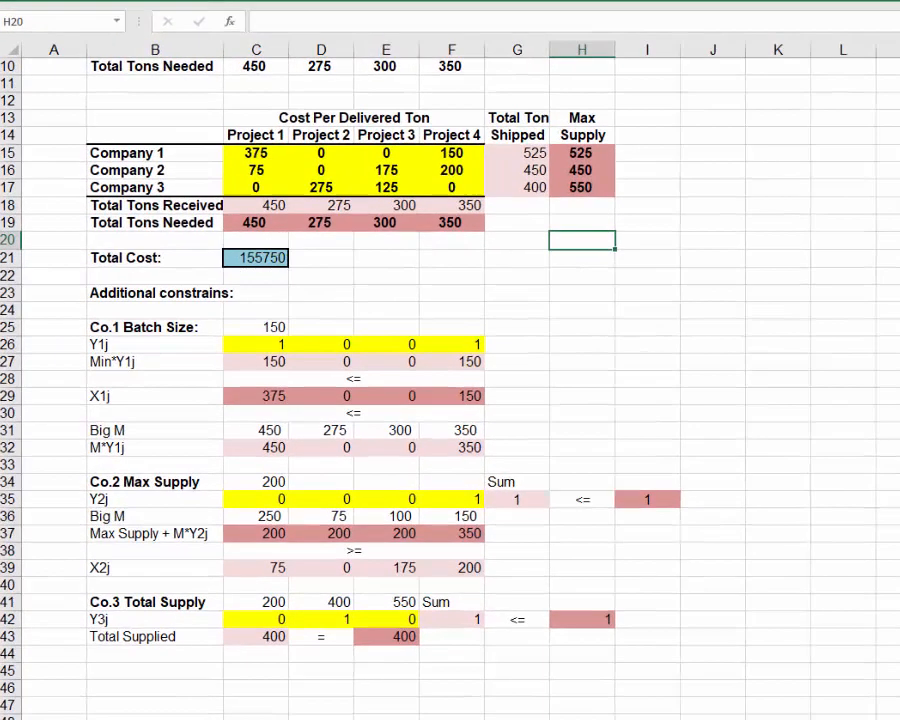
# Switch to PowerPoint to review the Company 1 Side Constraints slide and return to the Excel model
pyautogui.hotkey('alt', 'Tab')
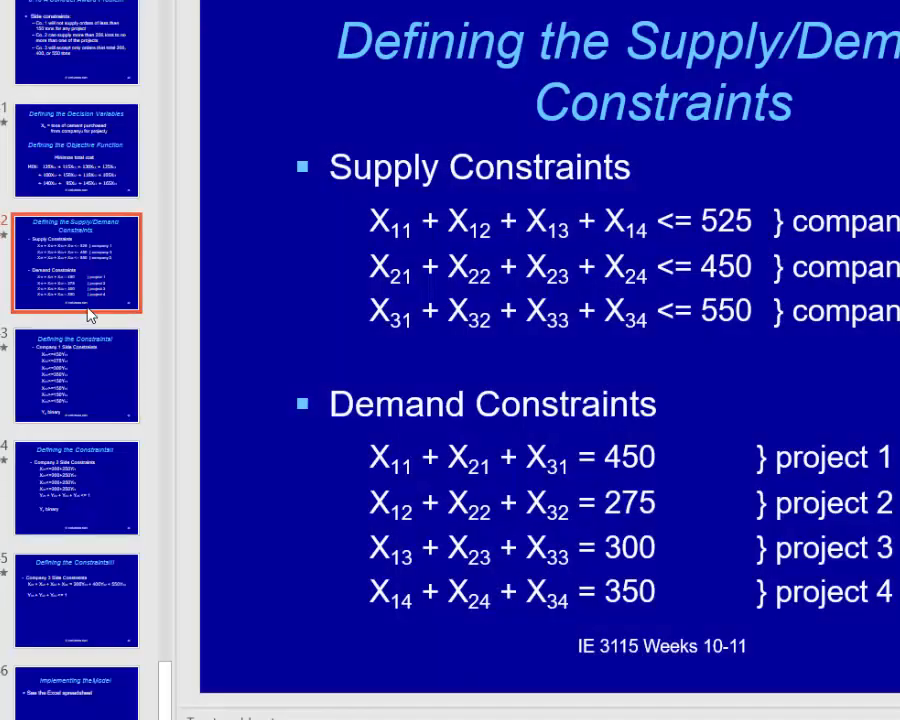
pyautogui.click(78, 397)
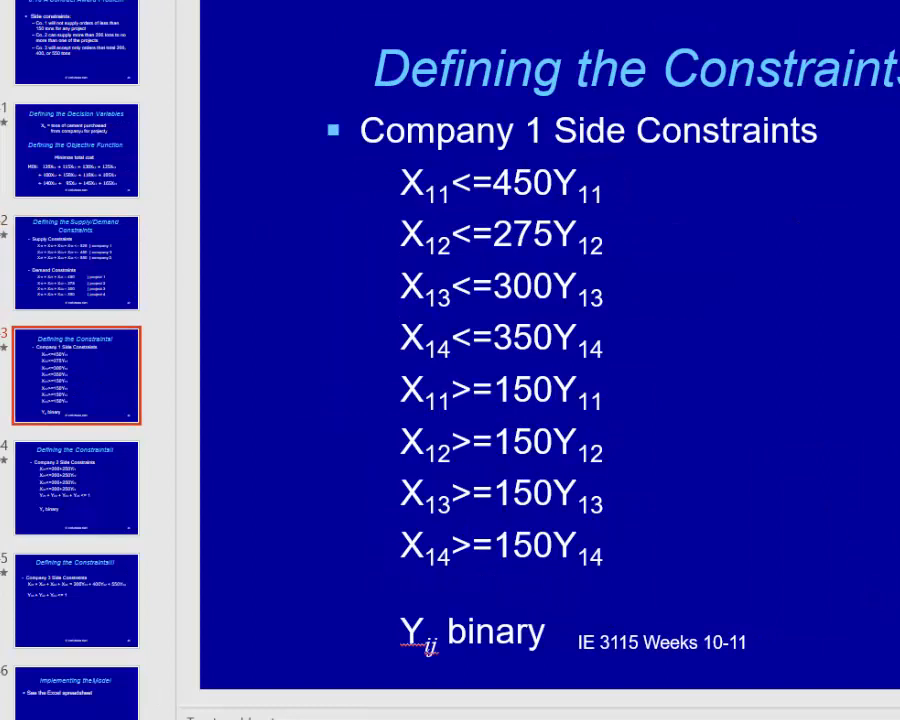
pyautogui.click(760, 718)
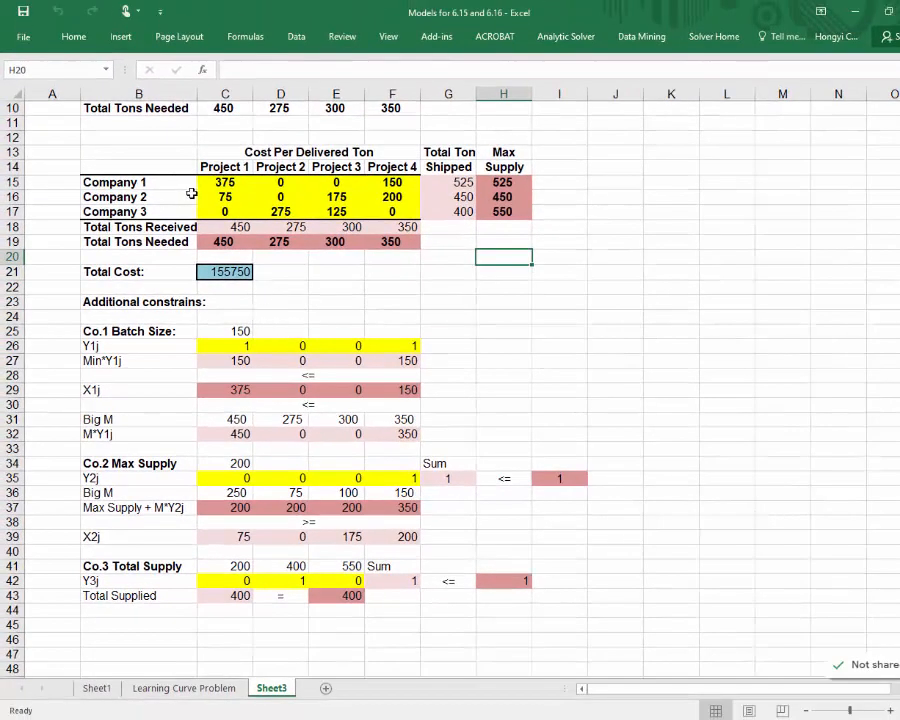
# Check the Company 1 and Company 2 shipments in C15:F16 against their side constraints
pyautogui.click(215, 183)
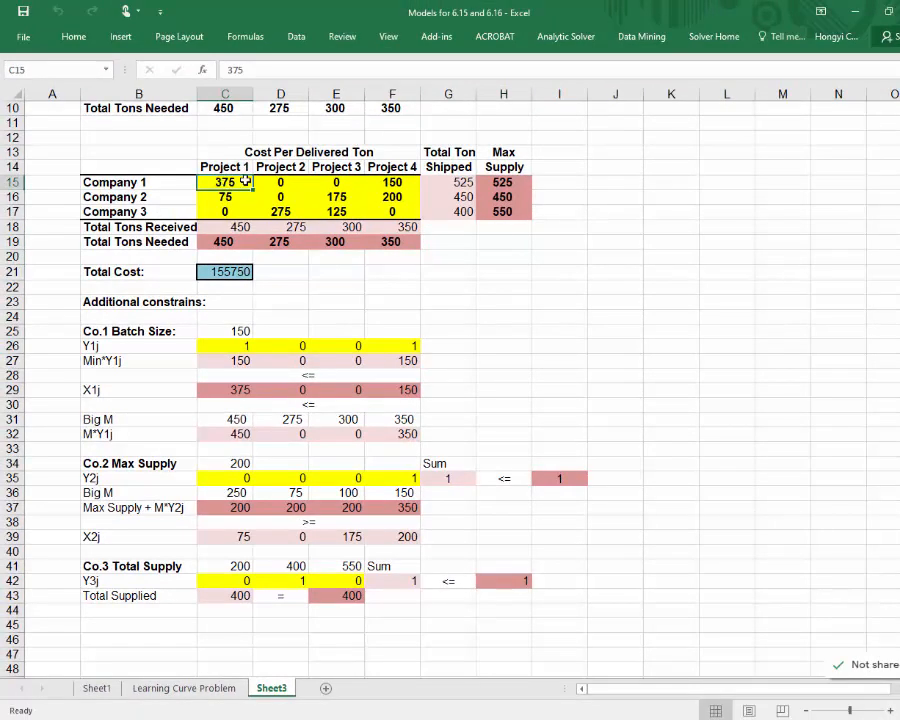
pyautogui.moveTo(245, 181); pyautogui.dragTo(383, 182)
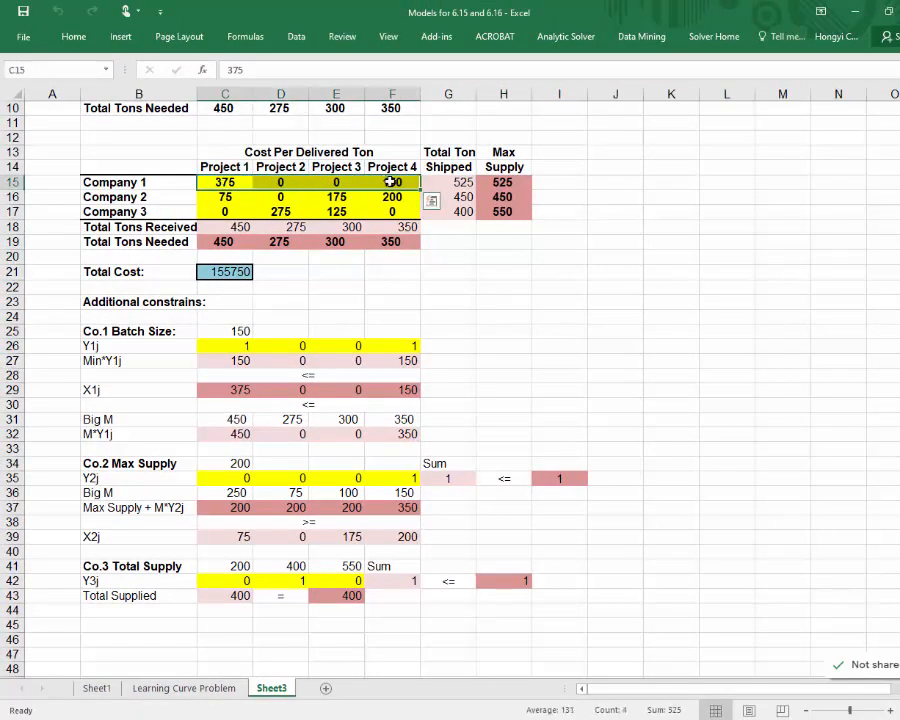
pyautogui.click(224, 183)
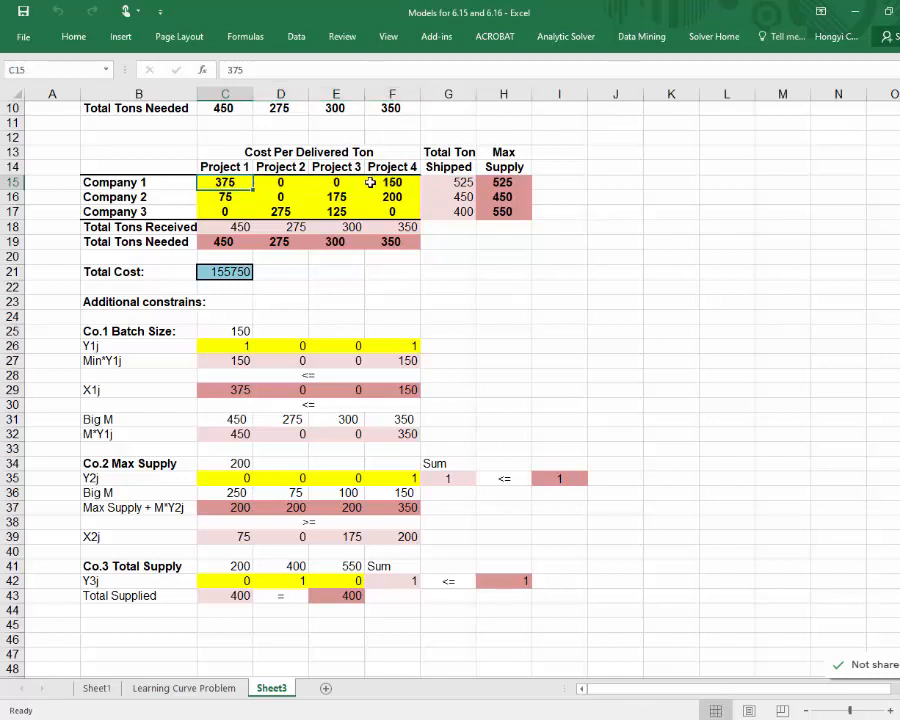
pyautogui.click(378, 184)
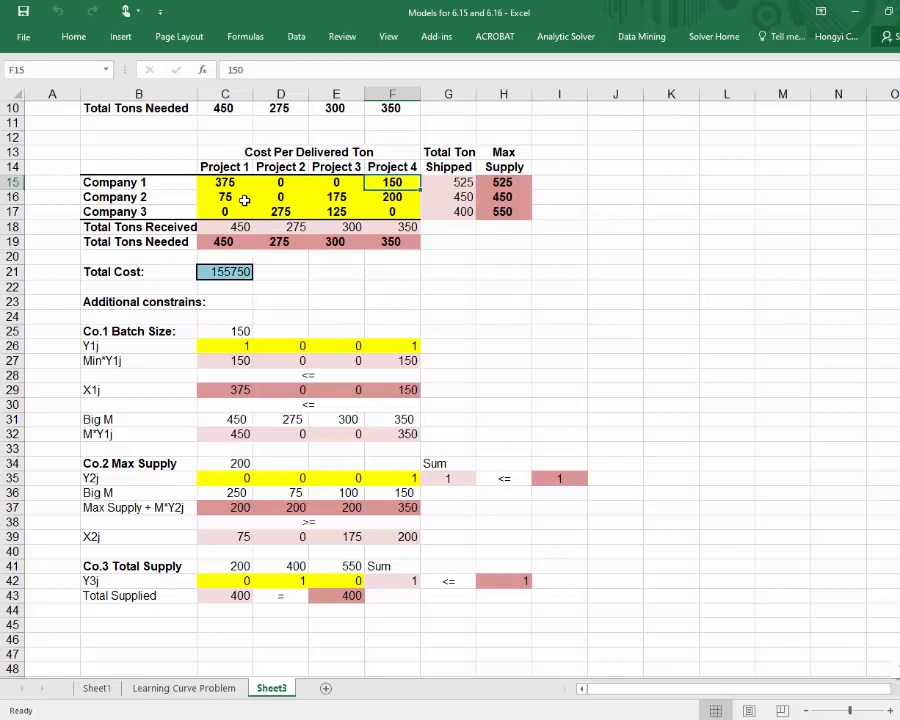
pyautogui.moveTo(227, 196); pyautogui.dragTo(390, 197)
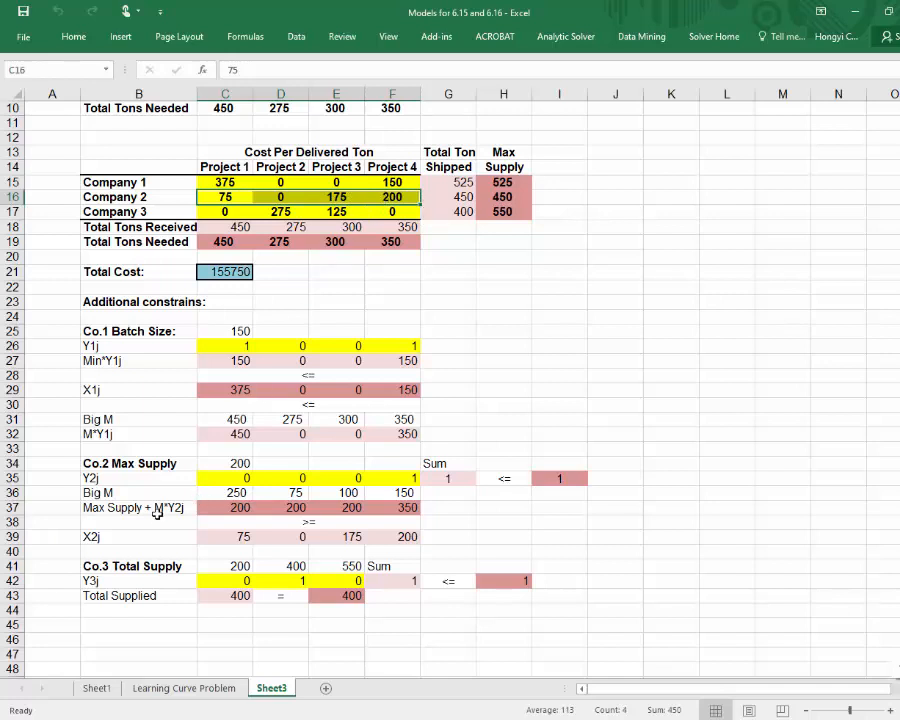
# Compare the Company 3 shipments in D17:E17 with the allowed total supply options in C41:E41
pyautogui.click(118, 567)
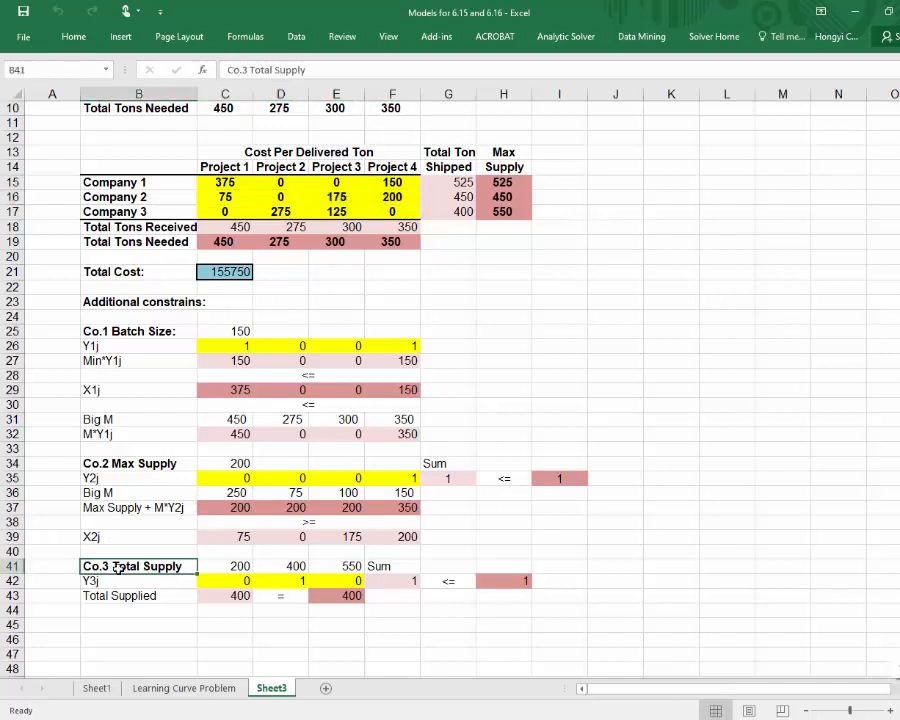
pyautogui.click(222, 566)
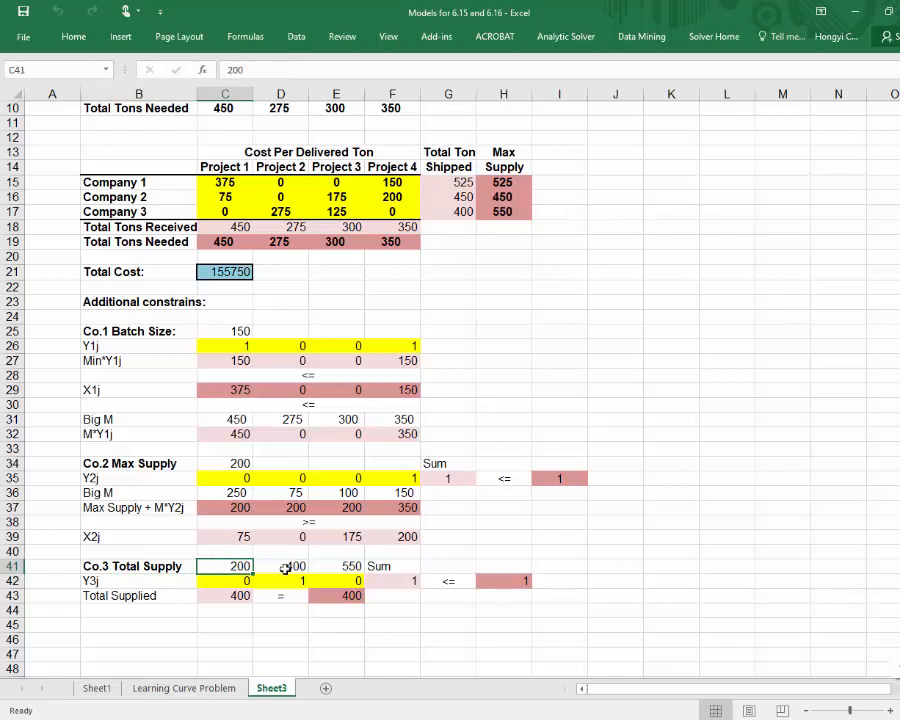
pyautogui.click(285, 567)
pyautogui.click(345, 566)
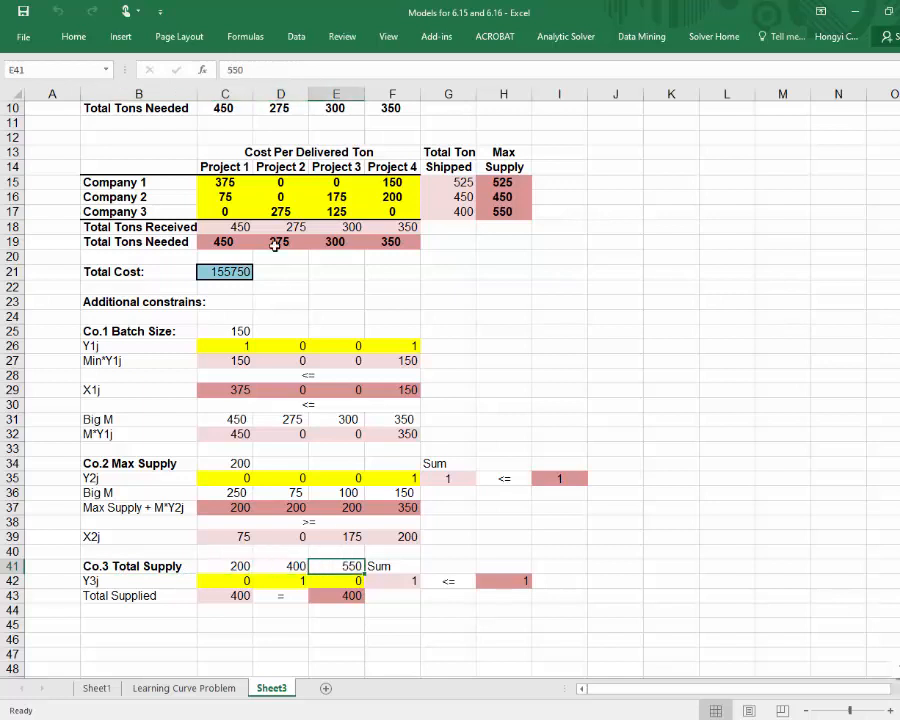
pyautogui.moveTo(281, 212); pyautogui.dragTo(340, 208)
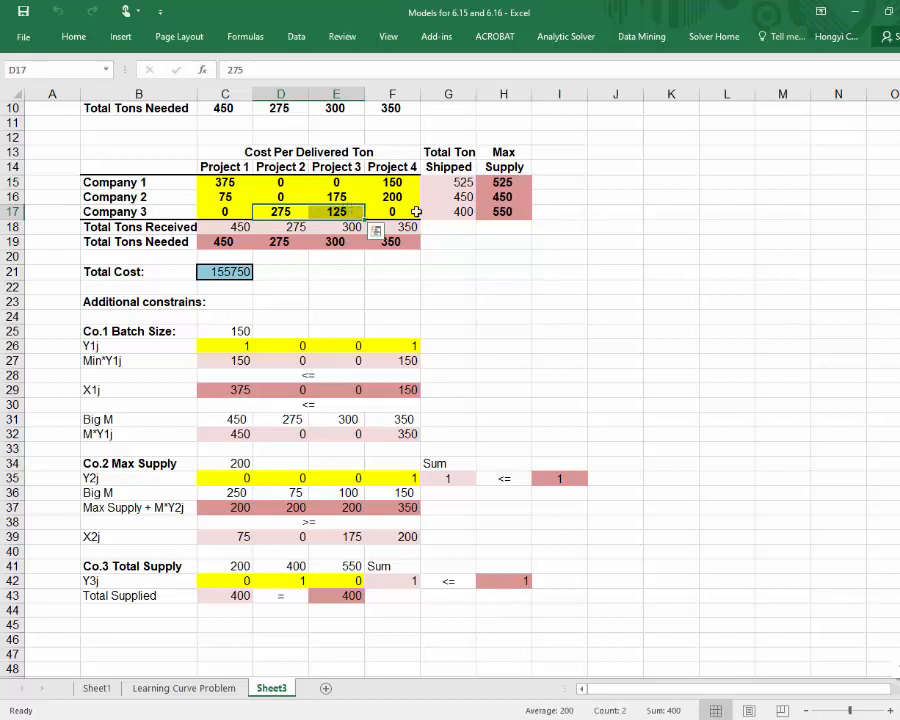
pyautogui.click(444, 287)
# Format the Total Cost cell C21 as currency with a $ symbol and no decimal places
pyautogui.click(216, 272)
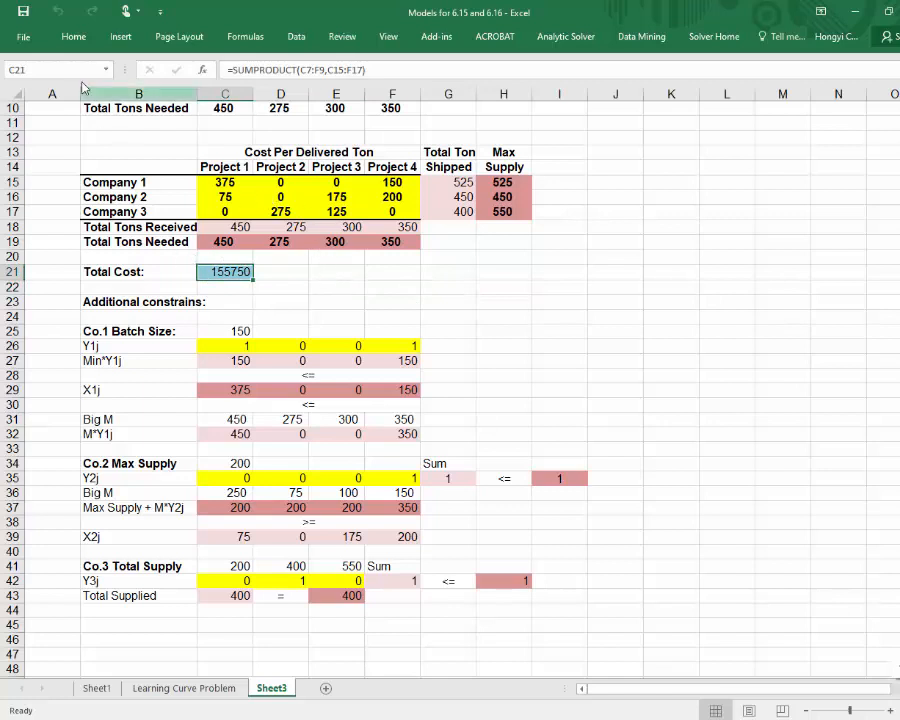
pyautogui.click(73, 36)
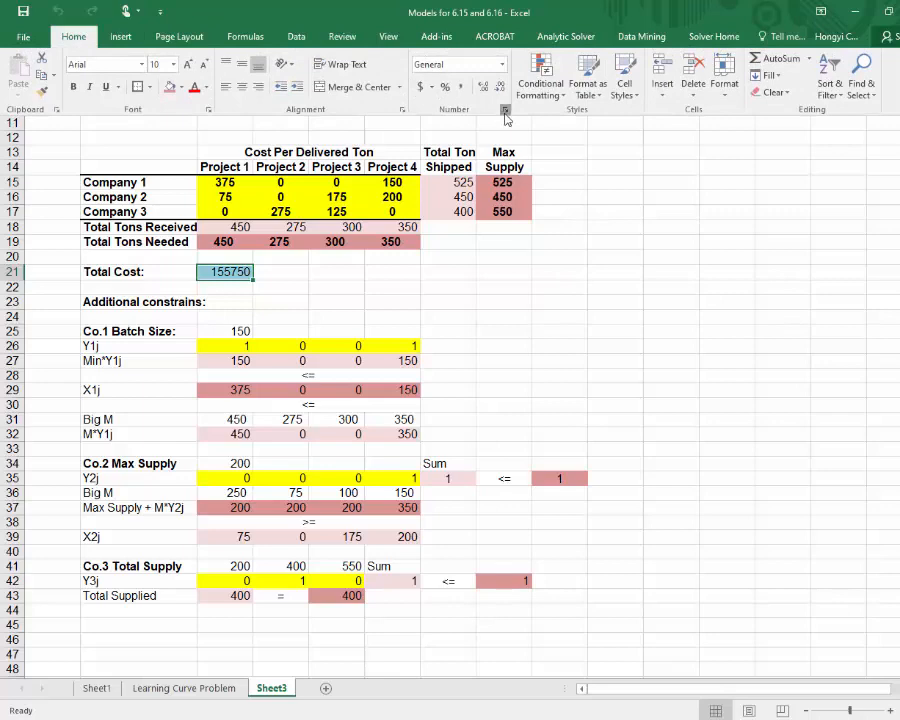
pyautogui.click(505, 111)
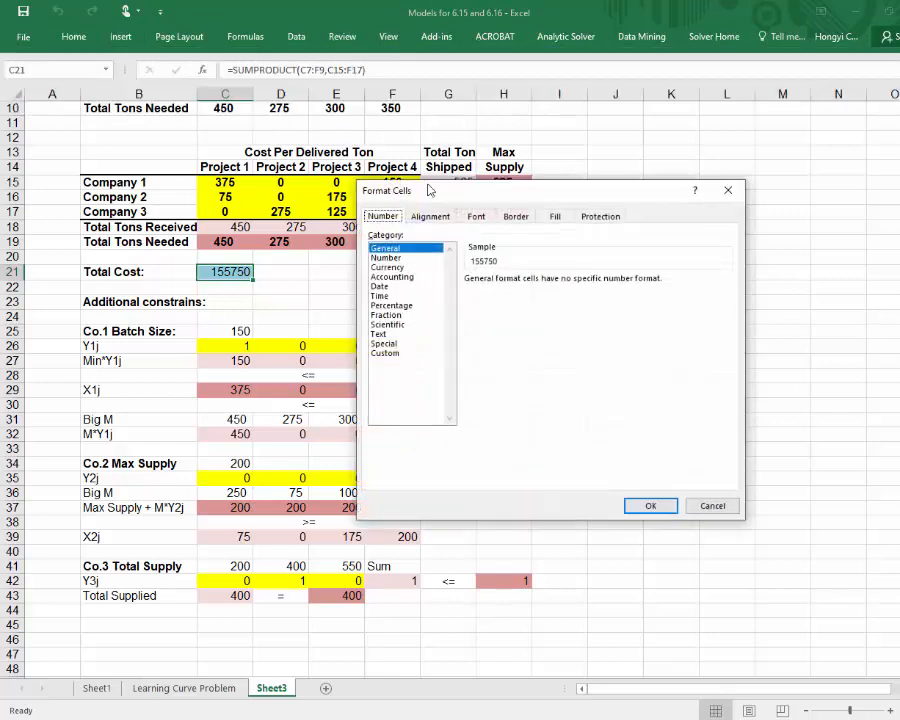
pyautogui.click(388, 267)
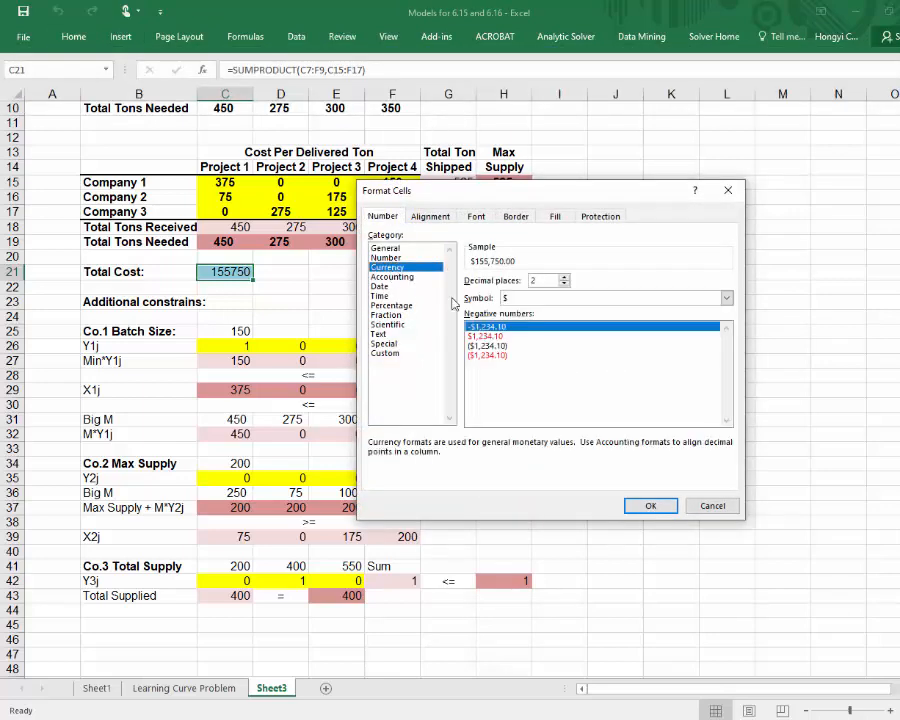
pyautogui.click(564, 278)
pyautogui.click(564, 285)
pyautogui.click(564, 285)
pyautogui.click(564, 285)
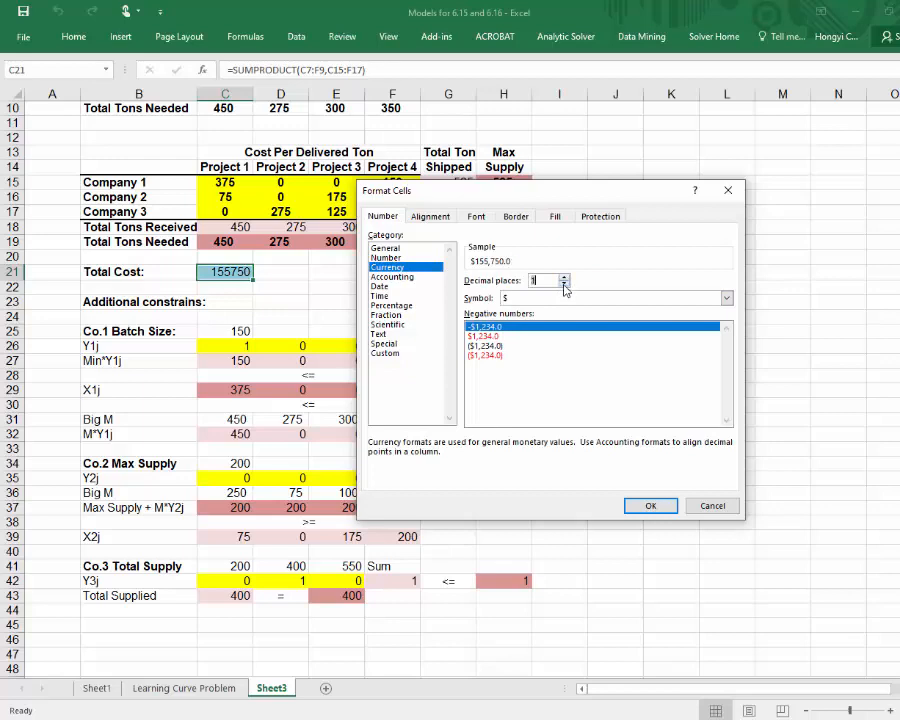
pyautogui.click(650, 505)
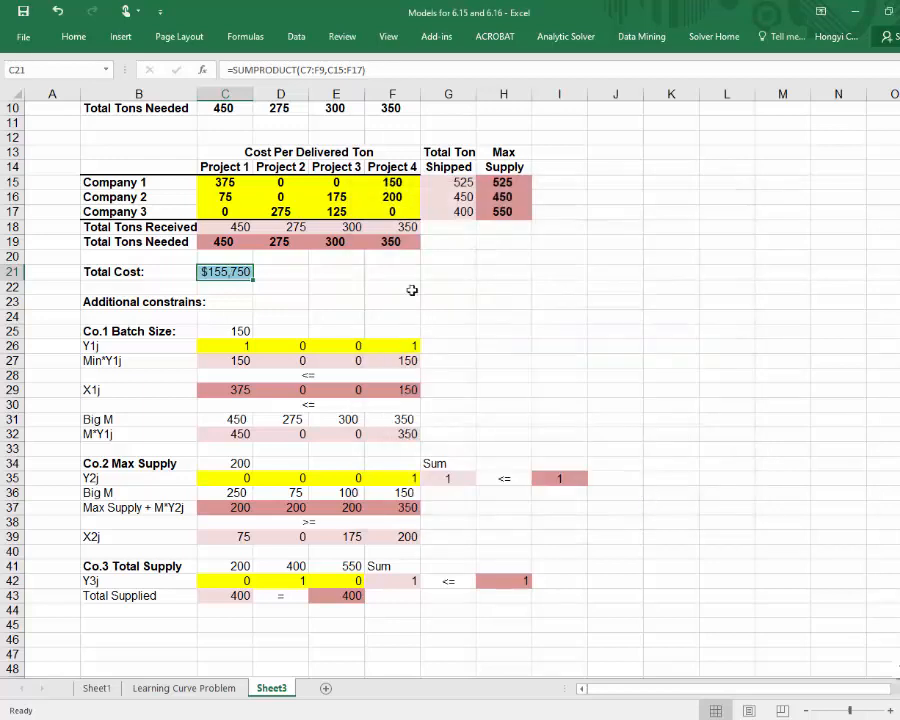
# Make the Total Cost value in C21 bold
pyautogui.scroll(1, 324, 319)
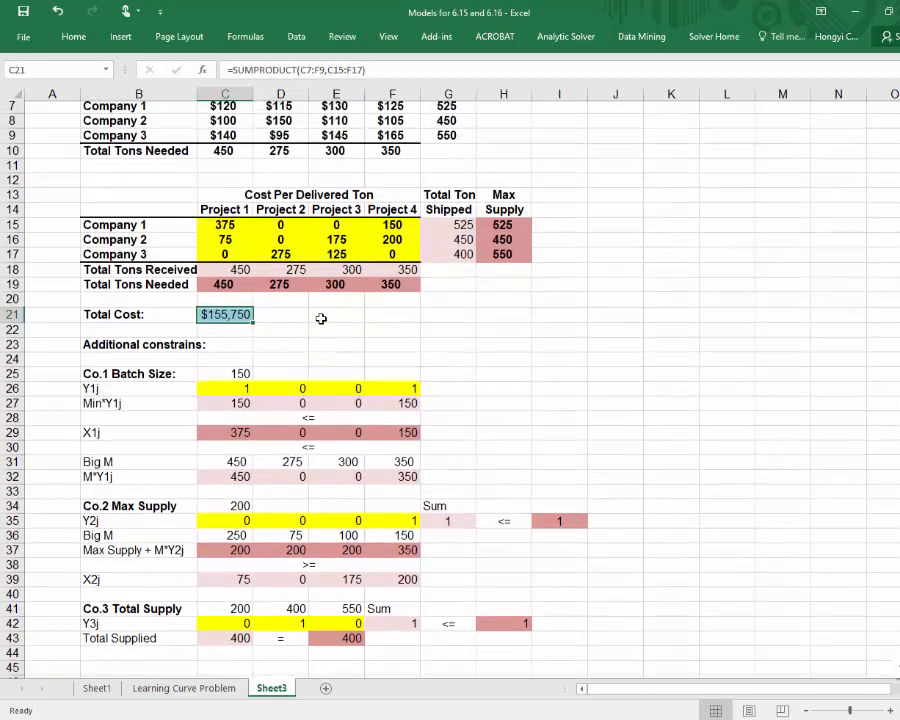
pyautogui.click(73, 36)
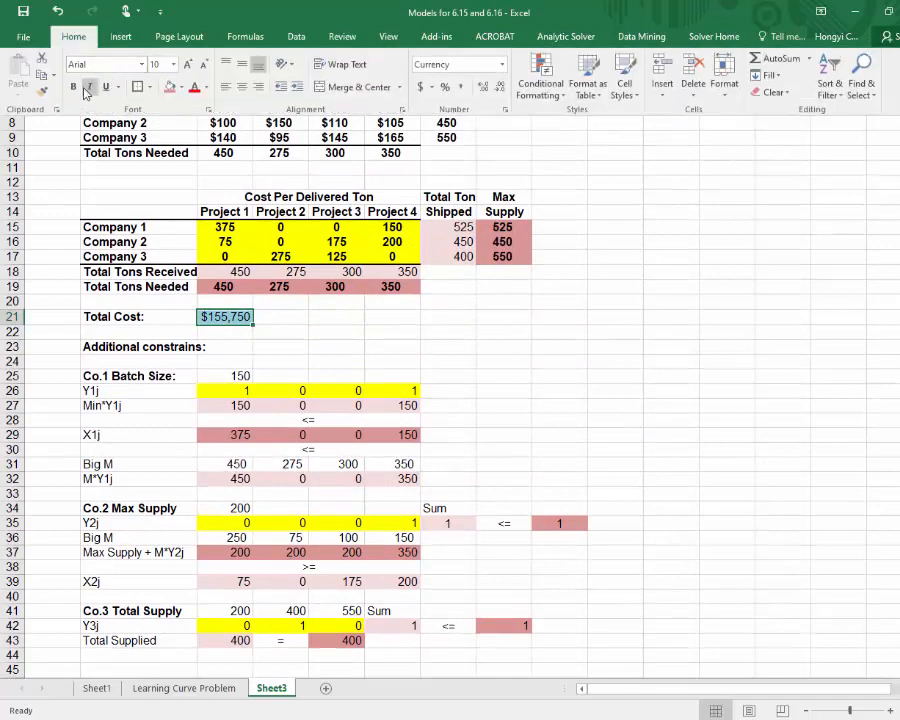
pyautogui.click(73, 86)
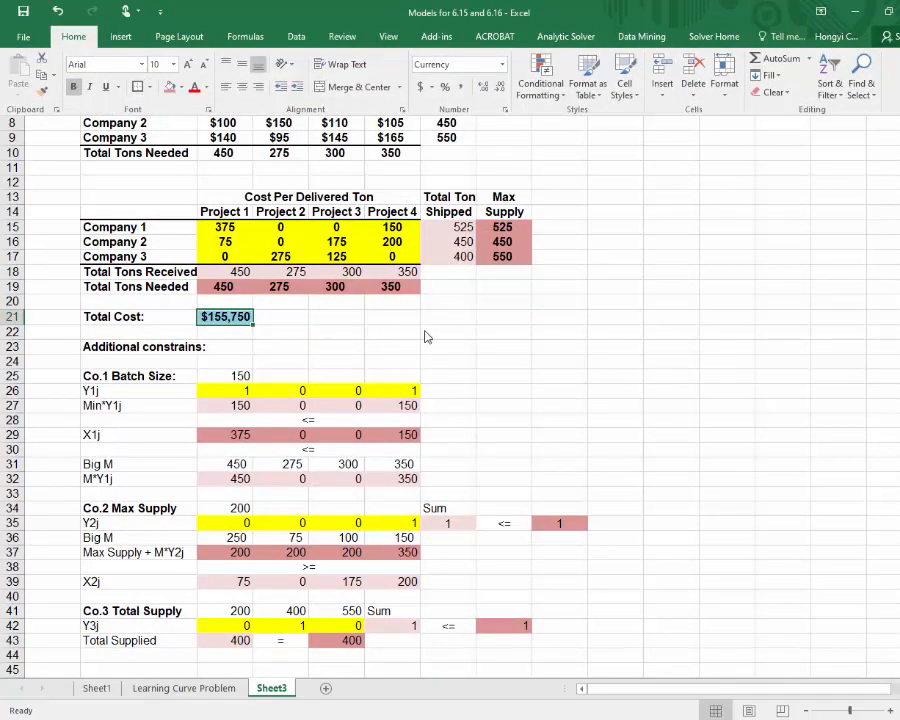
pyautogui.click(425, 337)
pyautogui.click(374, 332)
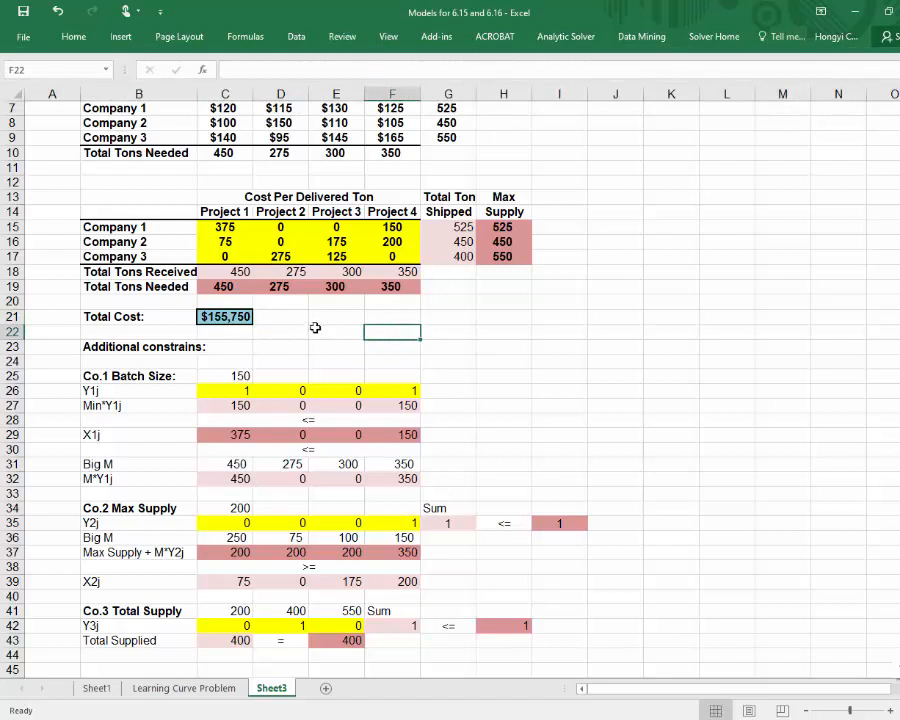
# Add an outside border around the Company 1 batch size constraint block B26:F32
pyautogui.moveTo(80, 391); pyautogui.dragTo(407, 479)
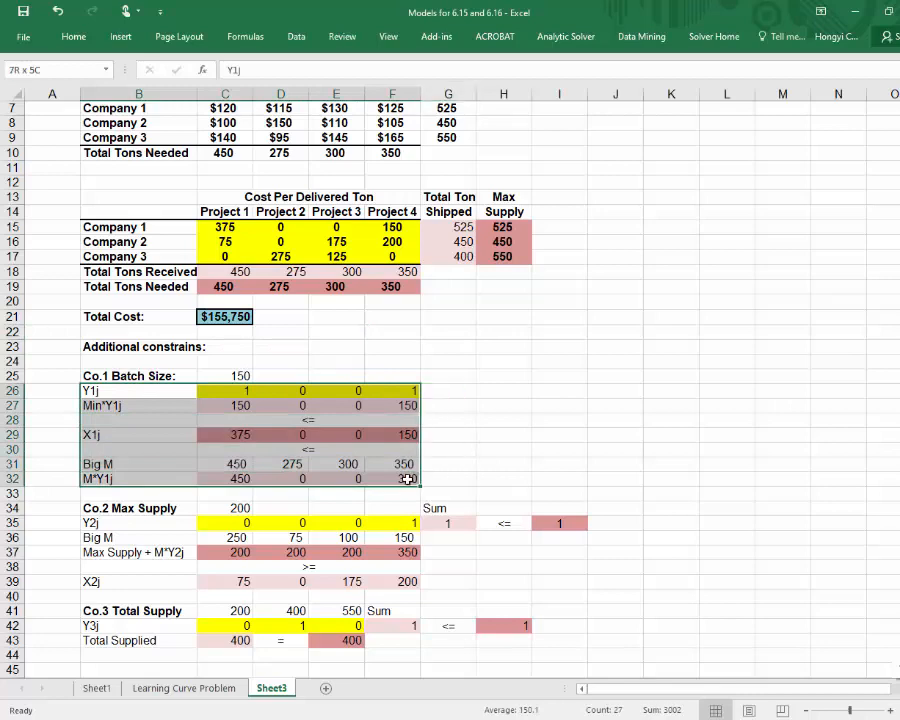
pyautogui.click(73, 36)
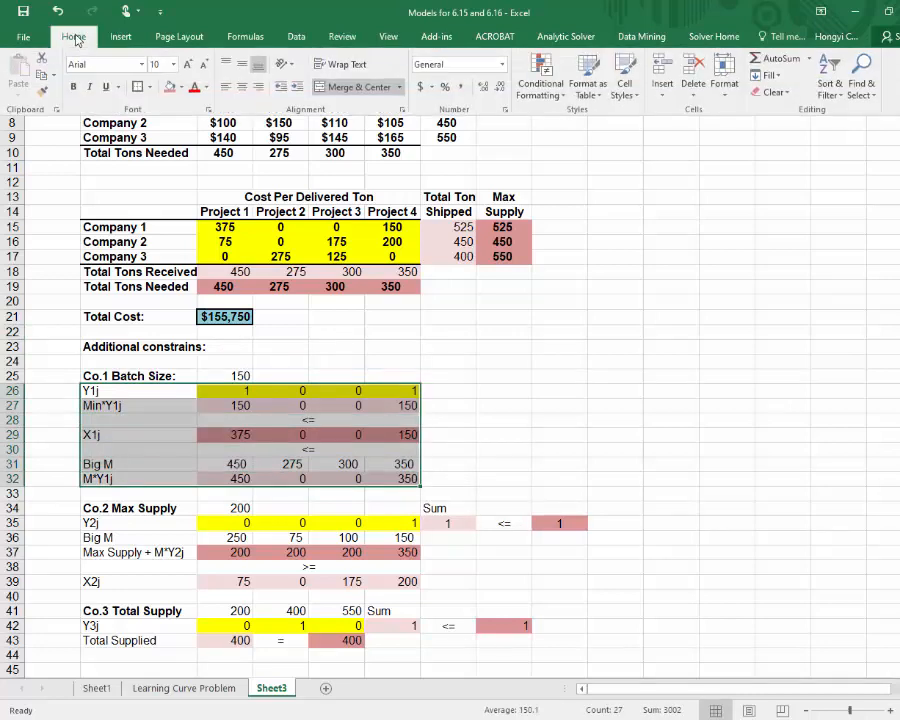
pyautogui.click(148, 87)
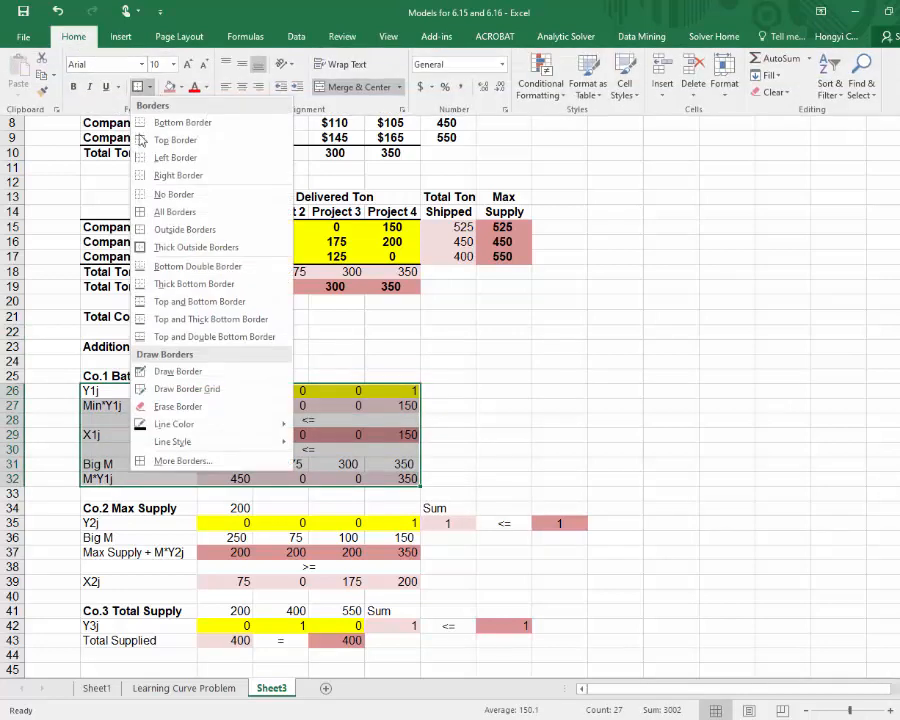
pyautogui.click(181, 231)
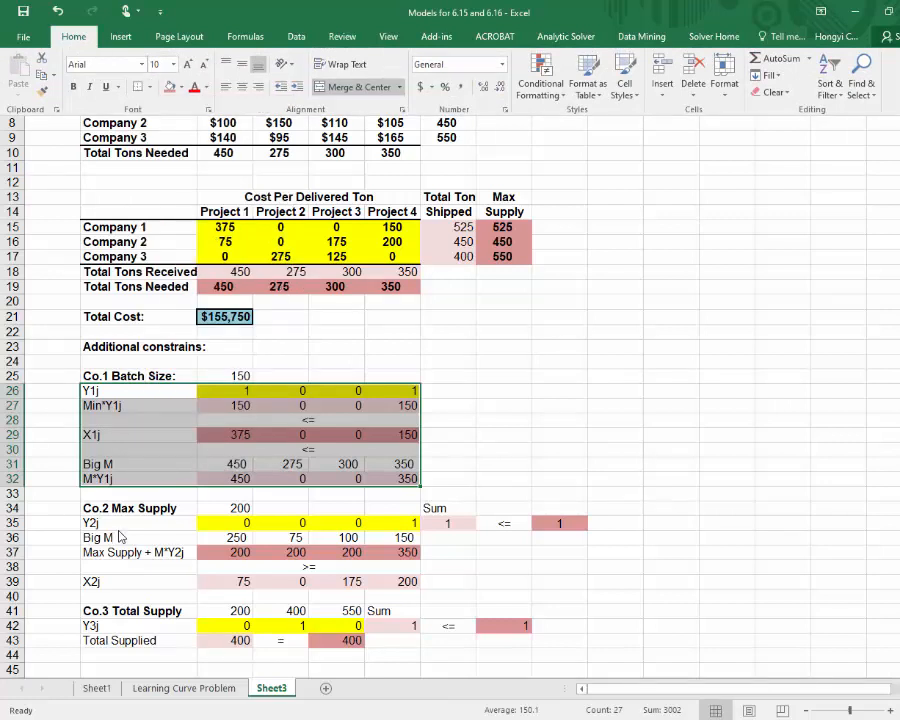
# Apply the same outside border to the Company 2 max supply block B34:I39
pyautogui.click(116, 521)
pyautogui.moveTo(125, 521); pyautogui.dragTo(506, 538)
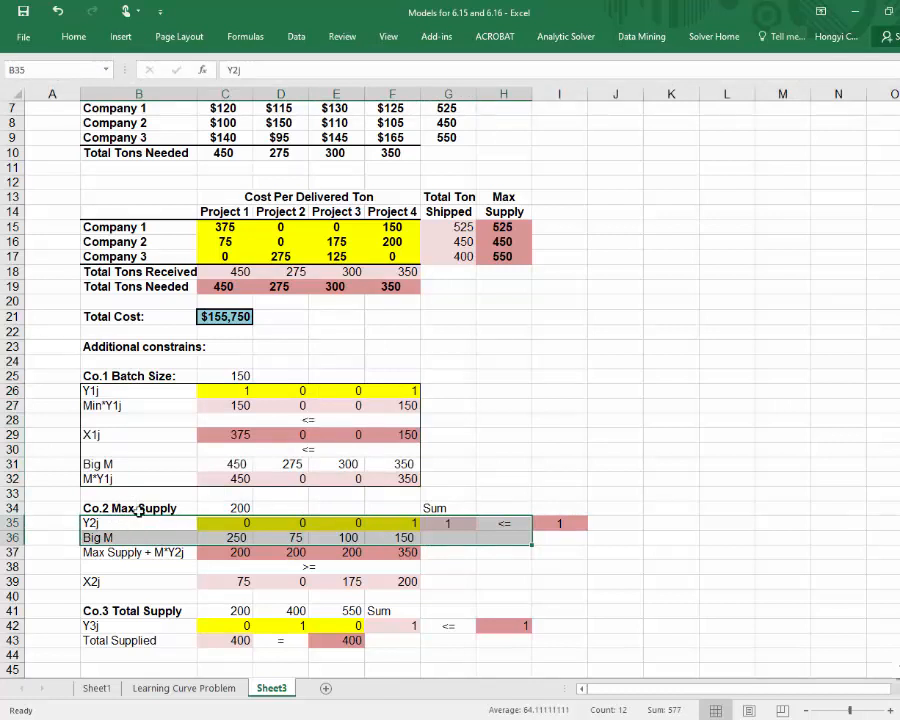
pyautogui.moveTo(117, 509); pyautogui.dragTo(566, 587)
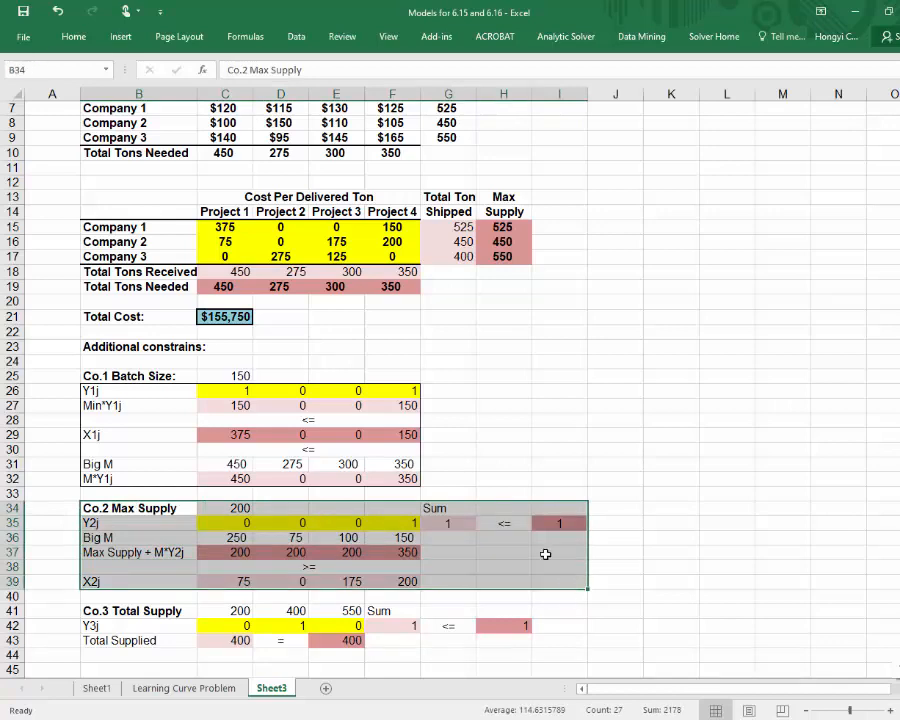
pyautogui.click(72, 37)
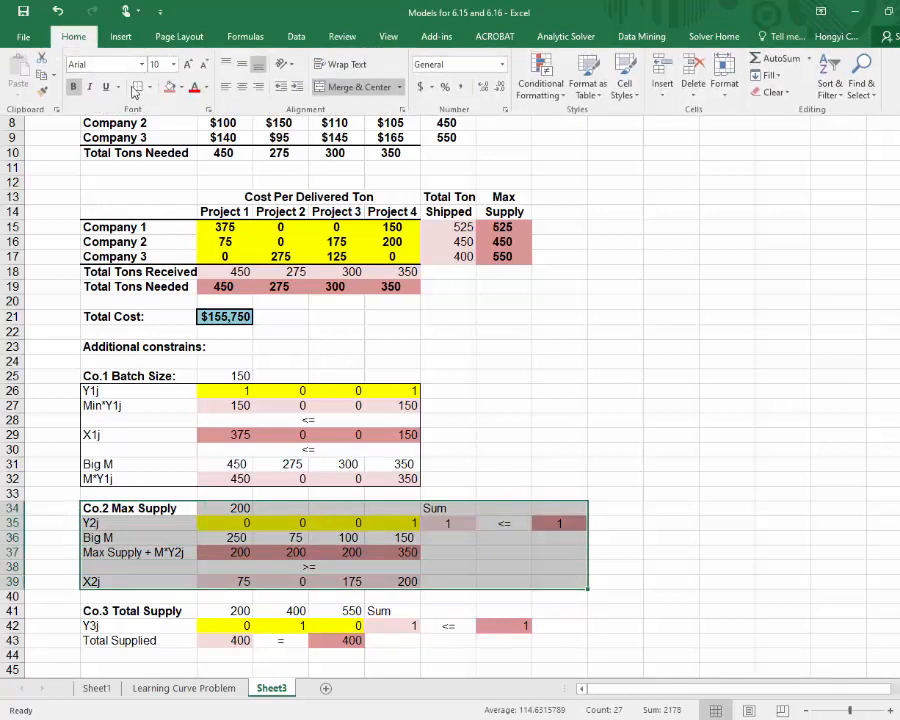
# Outline the Company 3 total supply block B41:H43 with an outside border and return to the top of the sheet
pyautogui.click(93, 608)
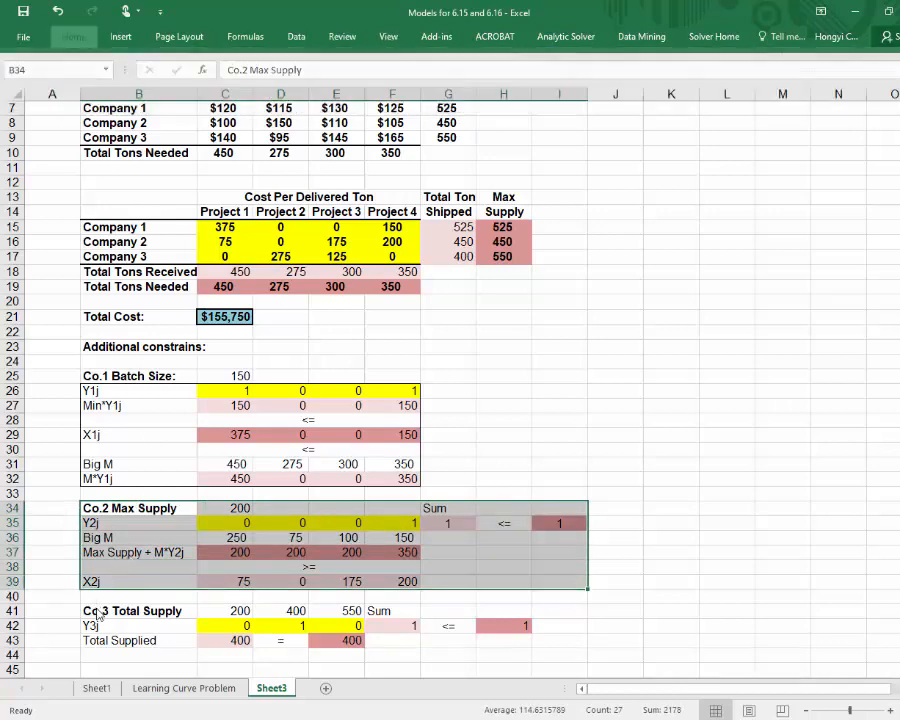
pyautogui.moveTo(93, 608); pyautogui.dragTo(511, 640)
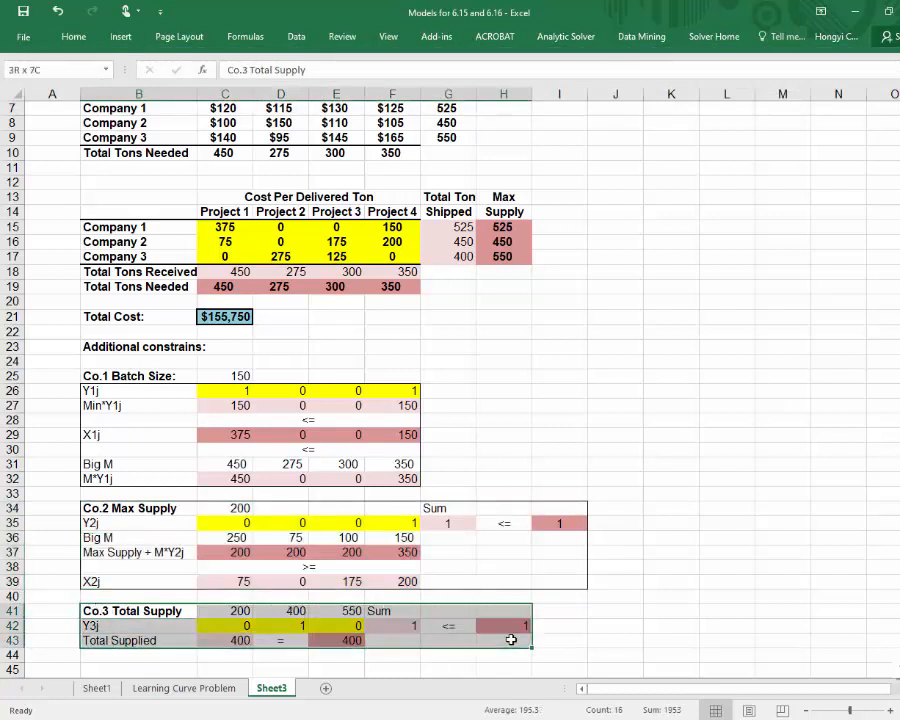
pyautogui.click(73, 36)
pyautogui.click(138, 87)
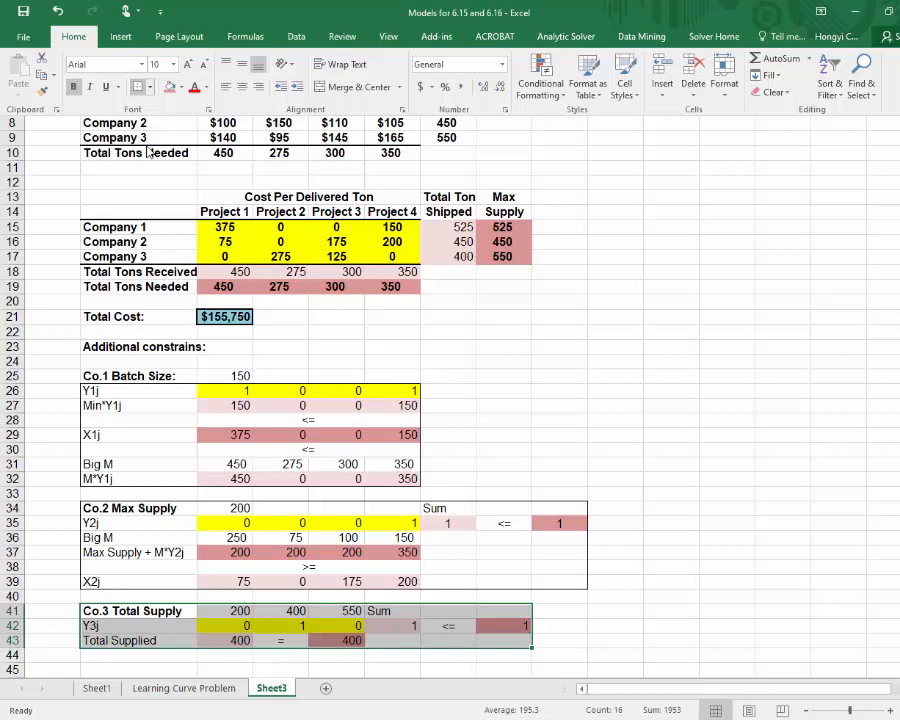
pyautogui.click(535, 386)
pyautogui.click(535, 386)
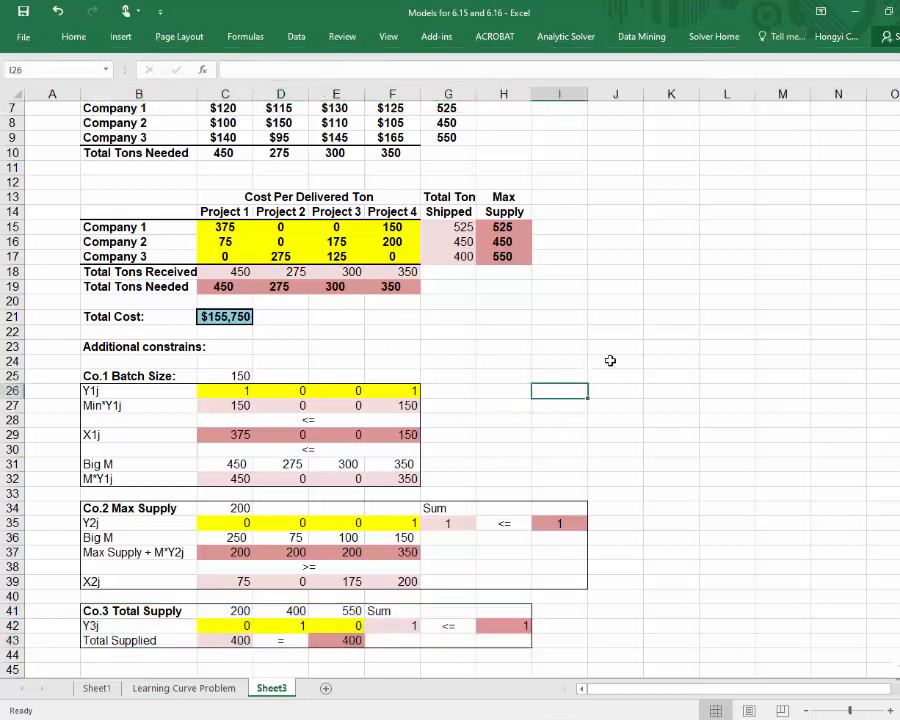
pyautogui.scroll(2, 691, 372)
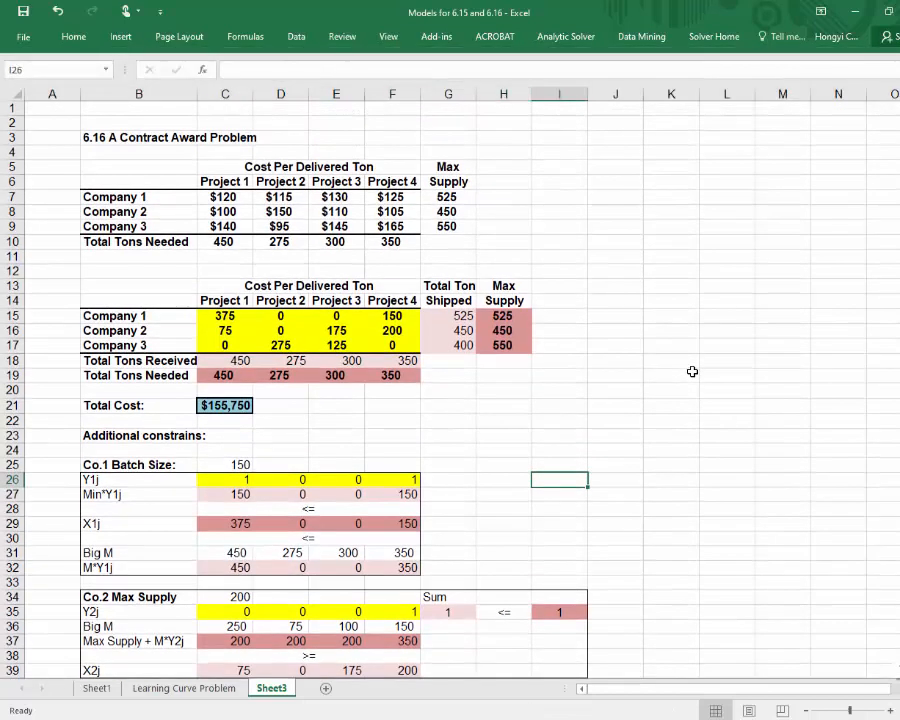